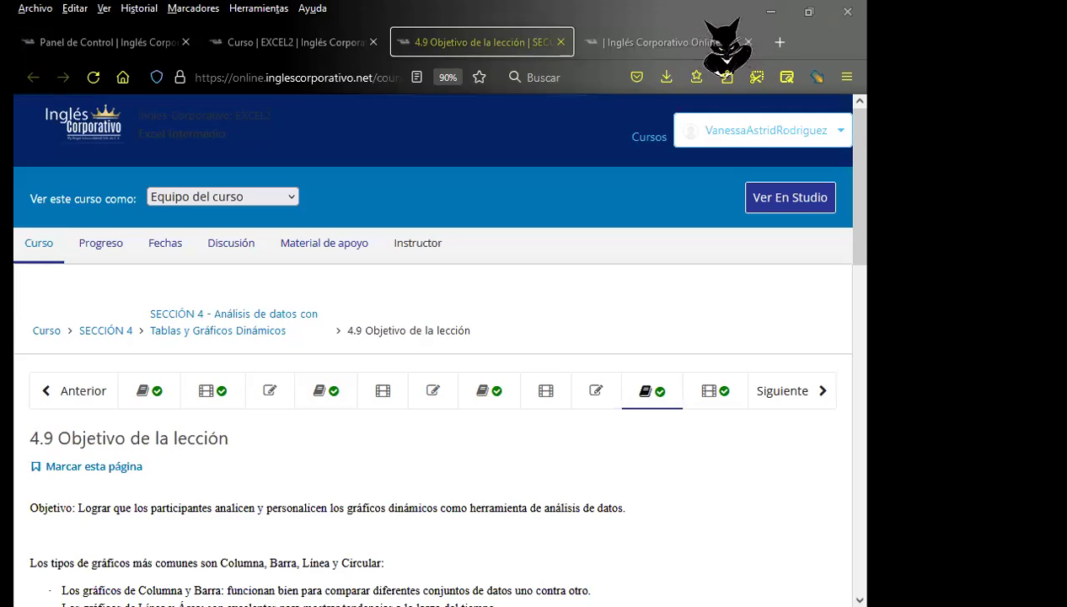
Open the course gradebook and examine the students' homework and midterm grades on its first page.
click(666, 44)
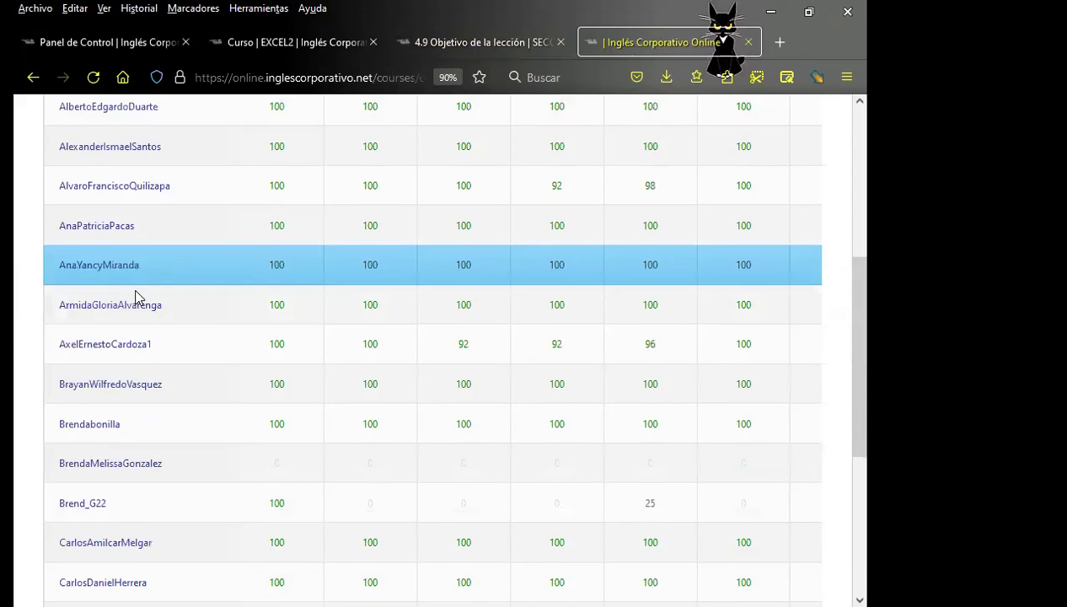
scroll(135, 294, up, 5)
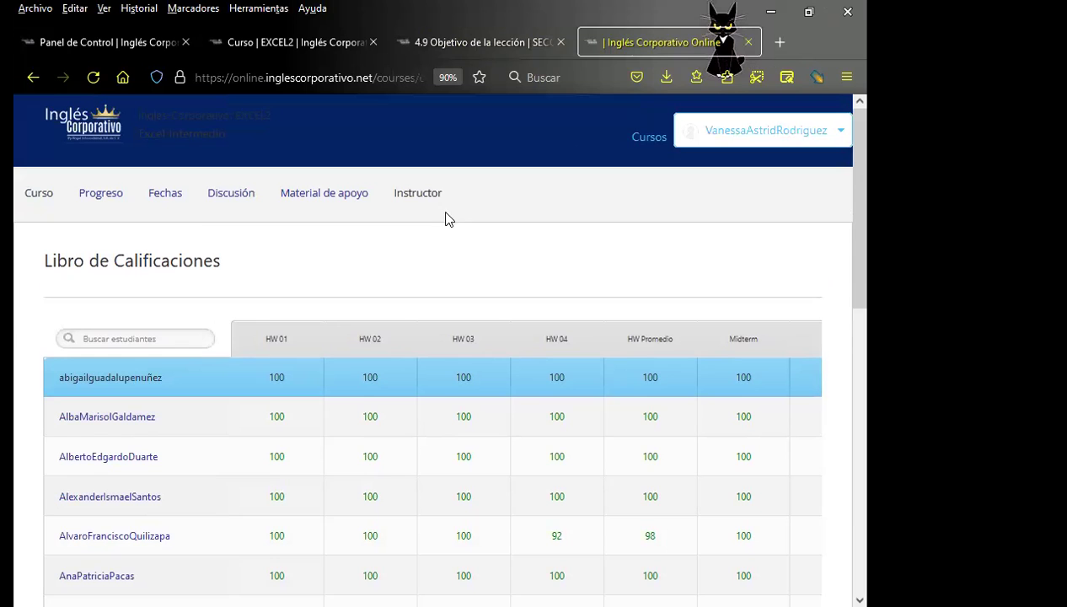
scroll(375, 329, down, 8)
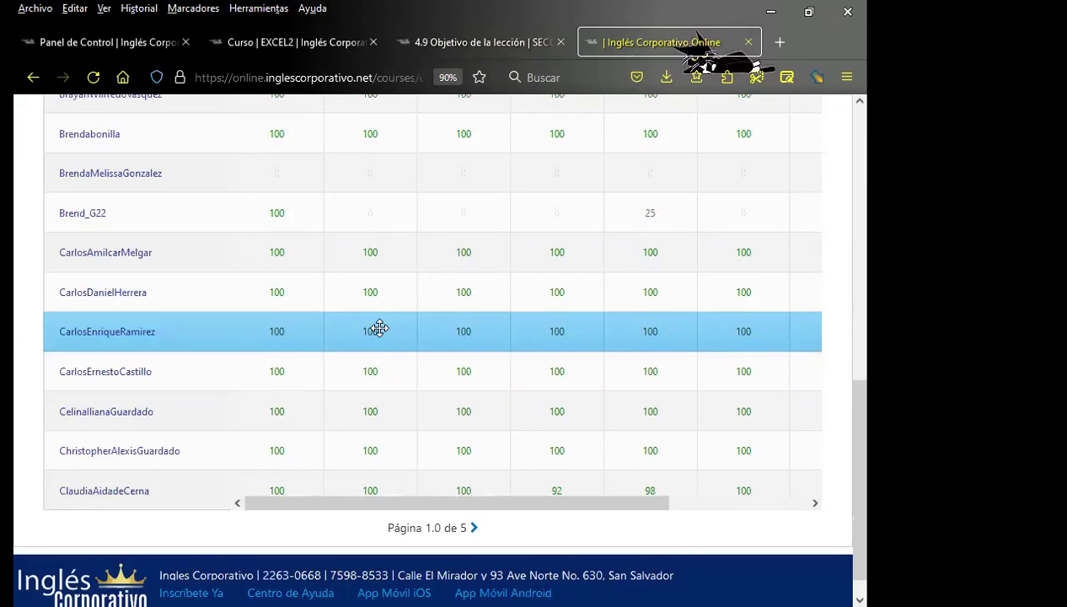
scroll(379, 426, up, 8)
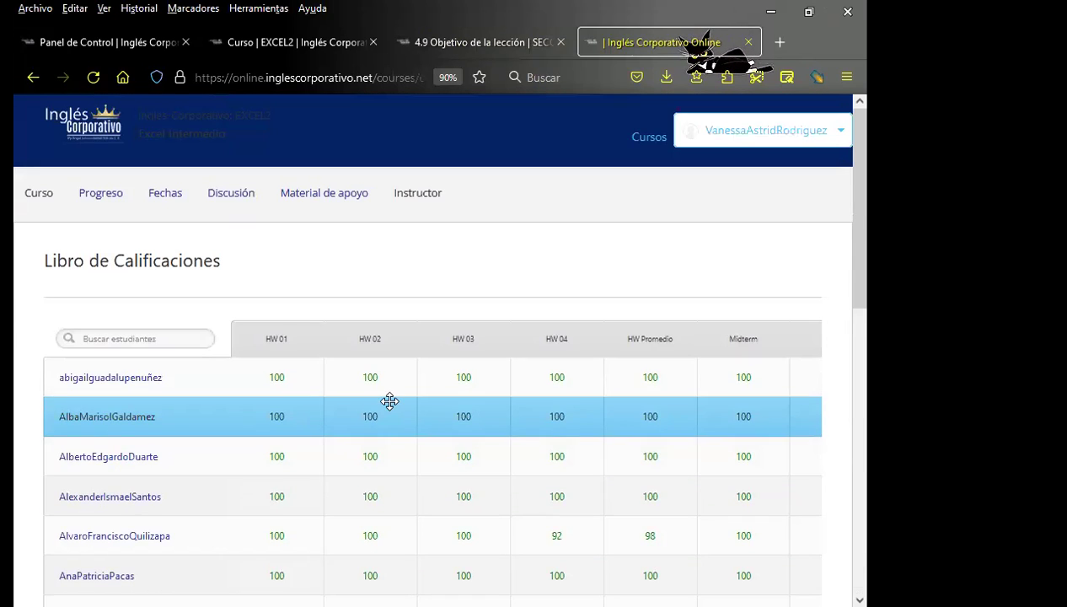
scroll(204, 412, down, 8)
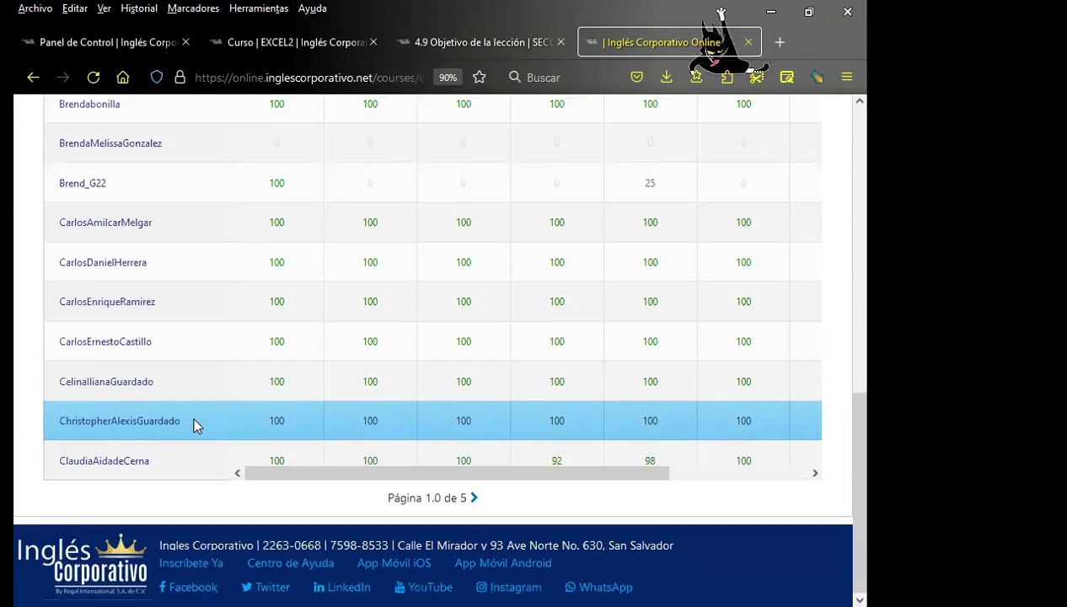
scroll(505, 471, up, 8)
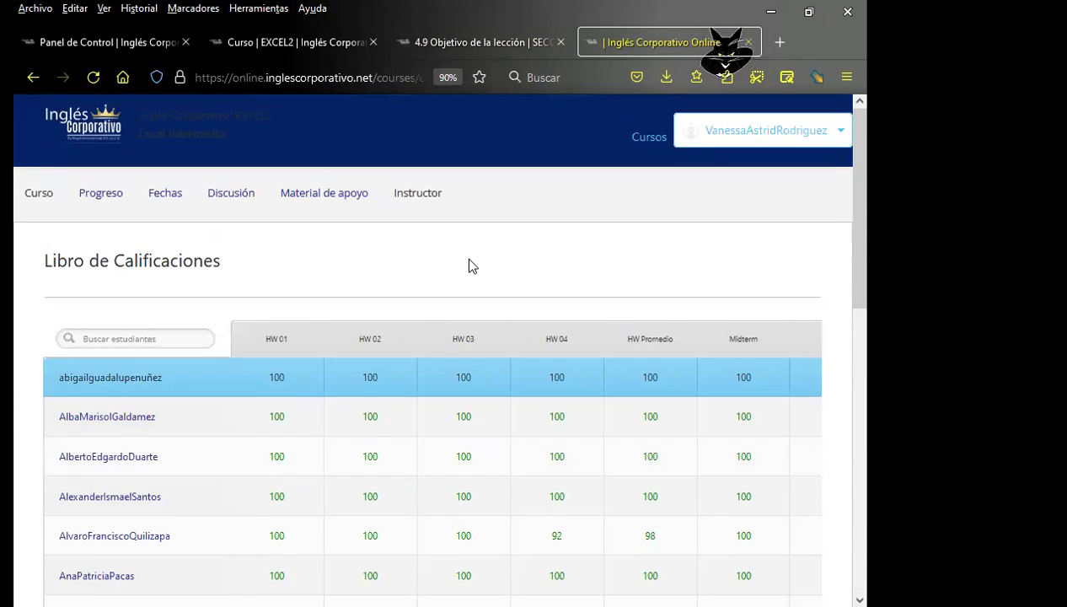
scroll(471, 266, down, 8)
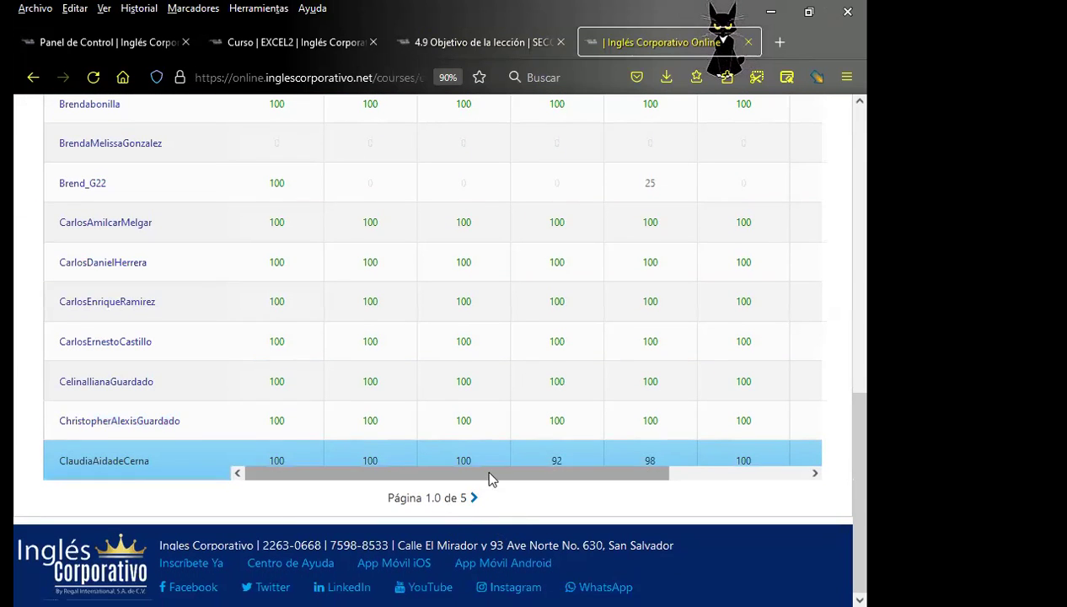
Examine the Final and Total grade columns on the first gradebook page and move on to the second page.
drag(483, 467, 697, 464)
scroll(504, 402, up, 8)
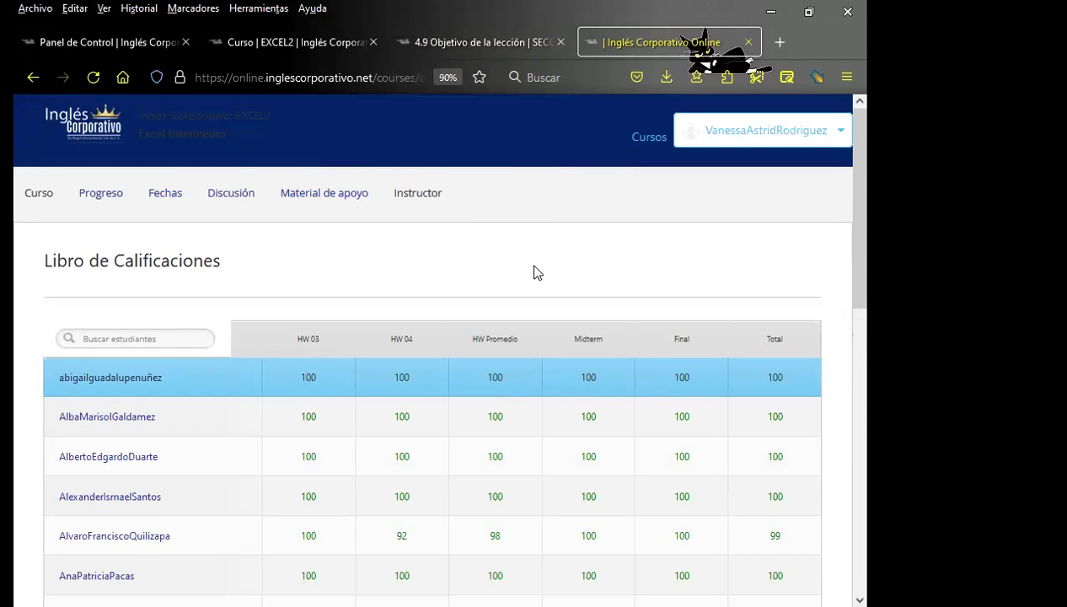
scroll(371, 398, down, 8)
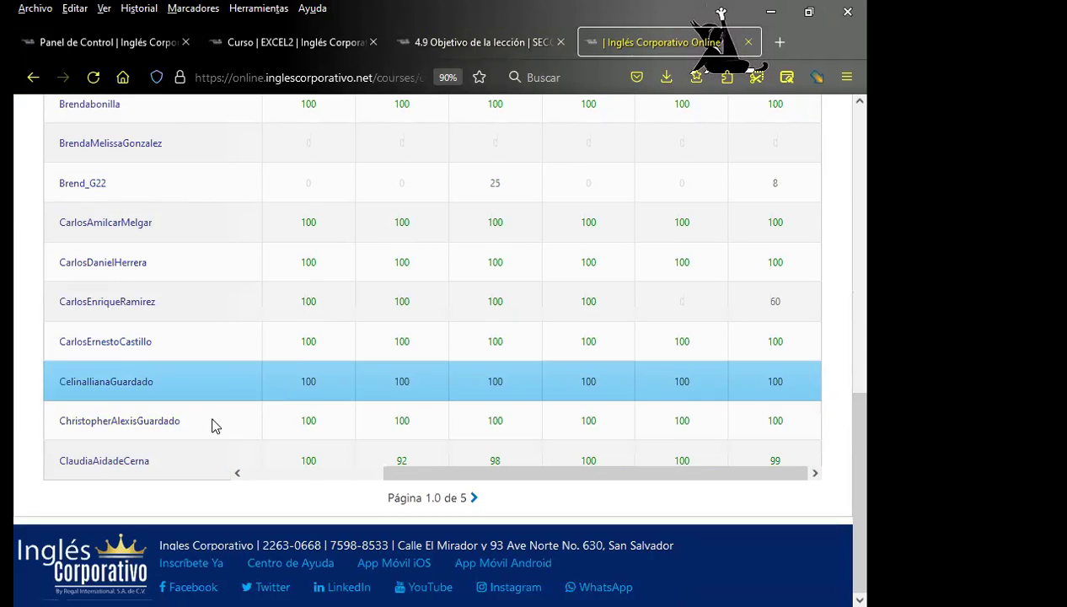
scroll(15, 412, up, 1)
scroll(13, 411, up, 8)
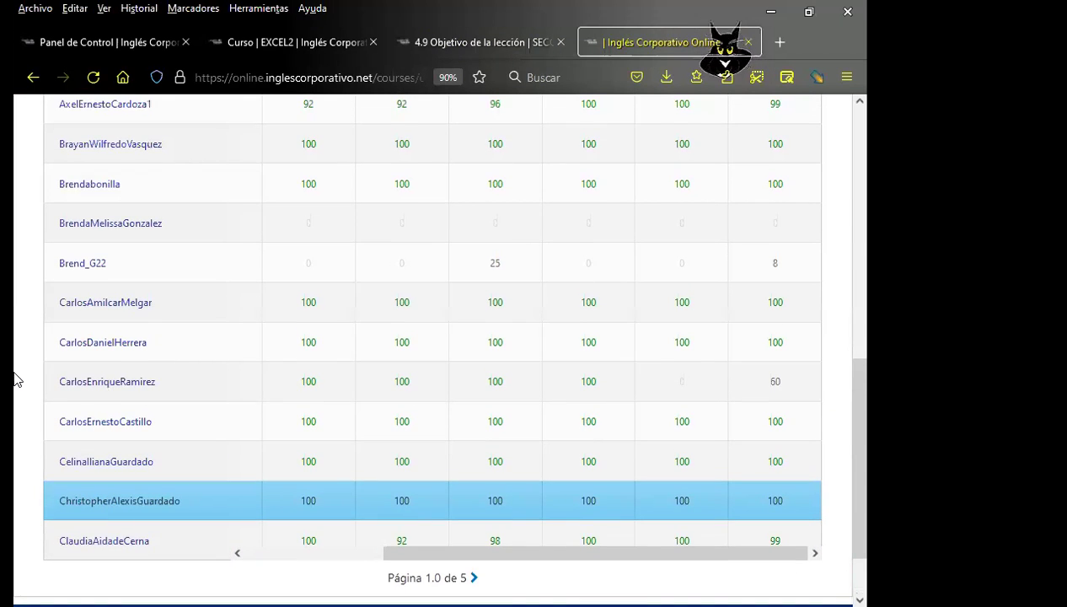
scroll(21, 342, up, 6)
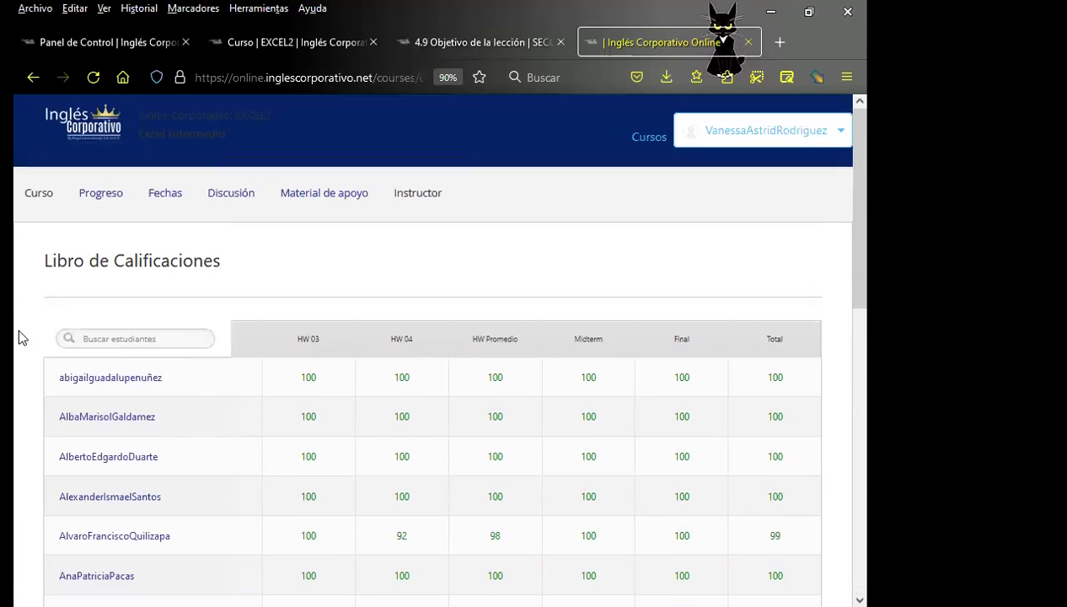
scroll(495, 276, down, 6)
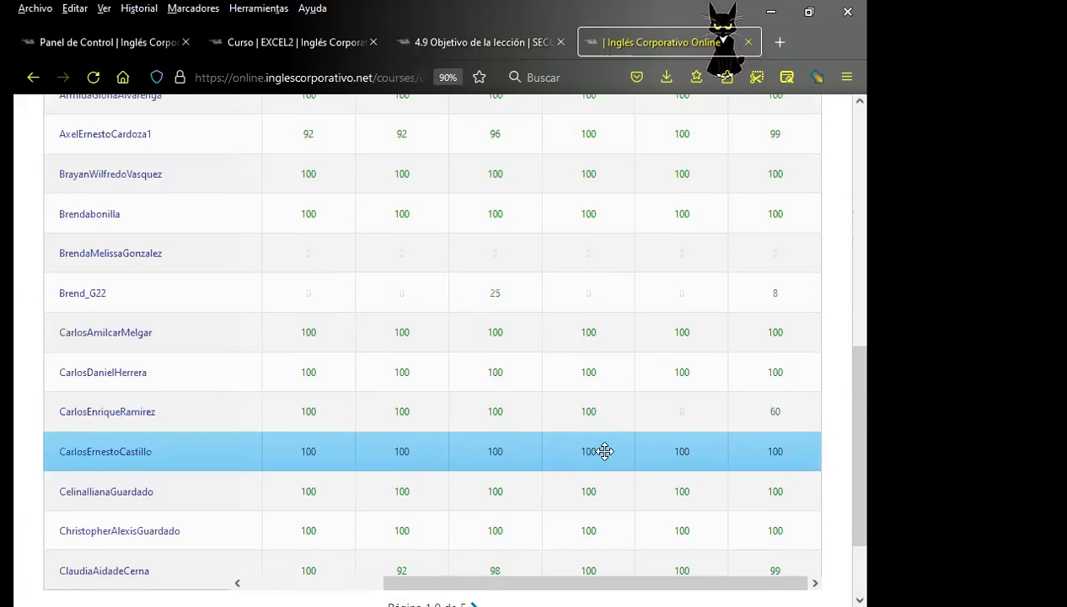
scroll(421, 523, down, 3)
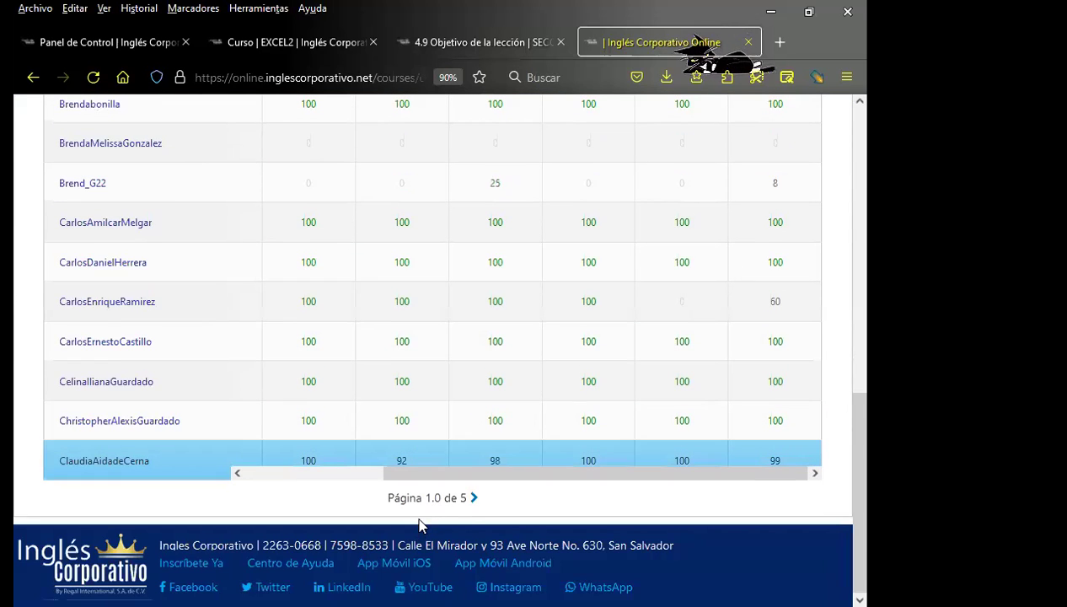
click(475, 498)
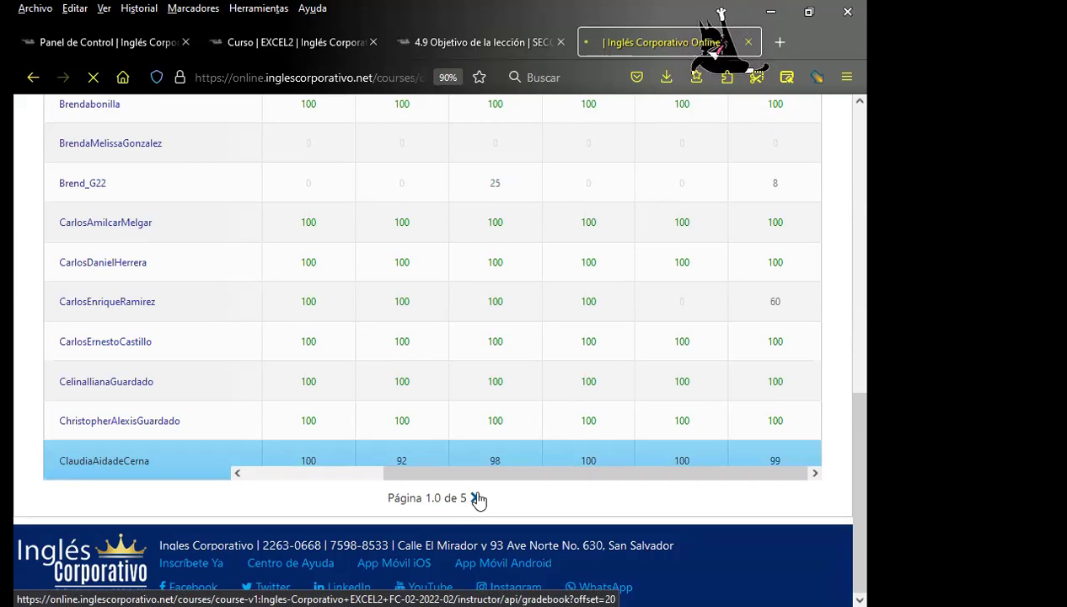
scroll(185, 462, down, 8)
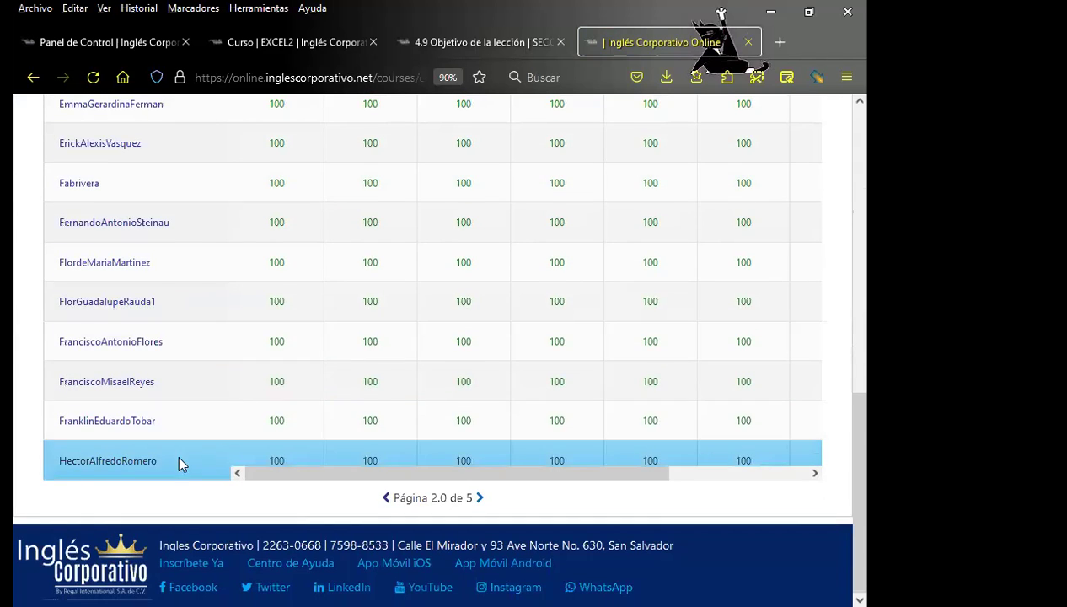
Review the Excel Intermedio course outline, including the SECCIÓN 4 homework and final exam, and read the 4.9 lesson objective.
click(293, 42)
scroll(556, 420, up, 3)
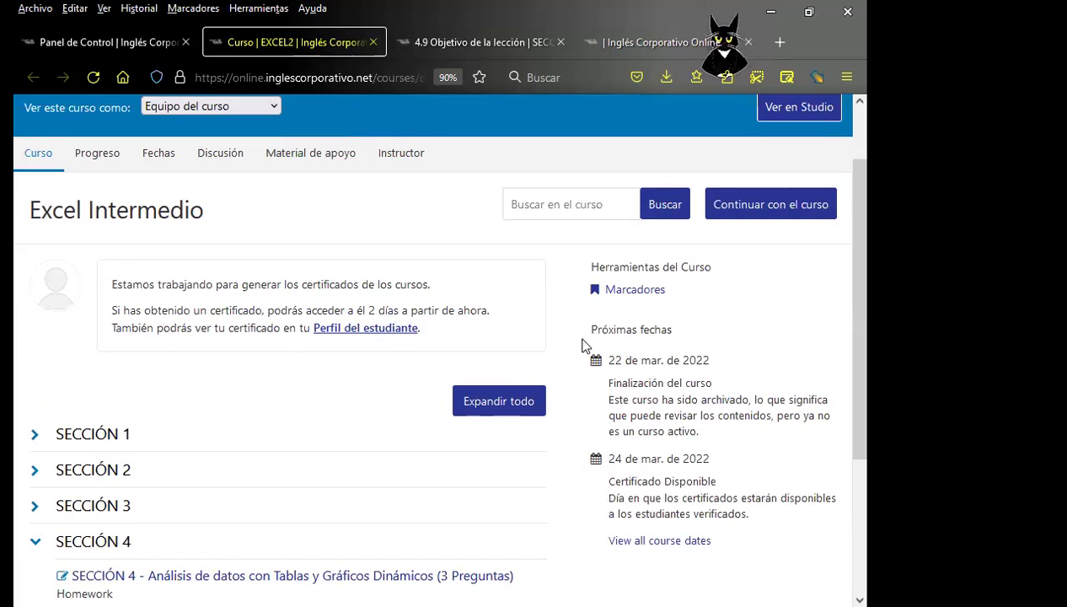
scroll(567, 361, down, 3)
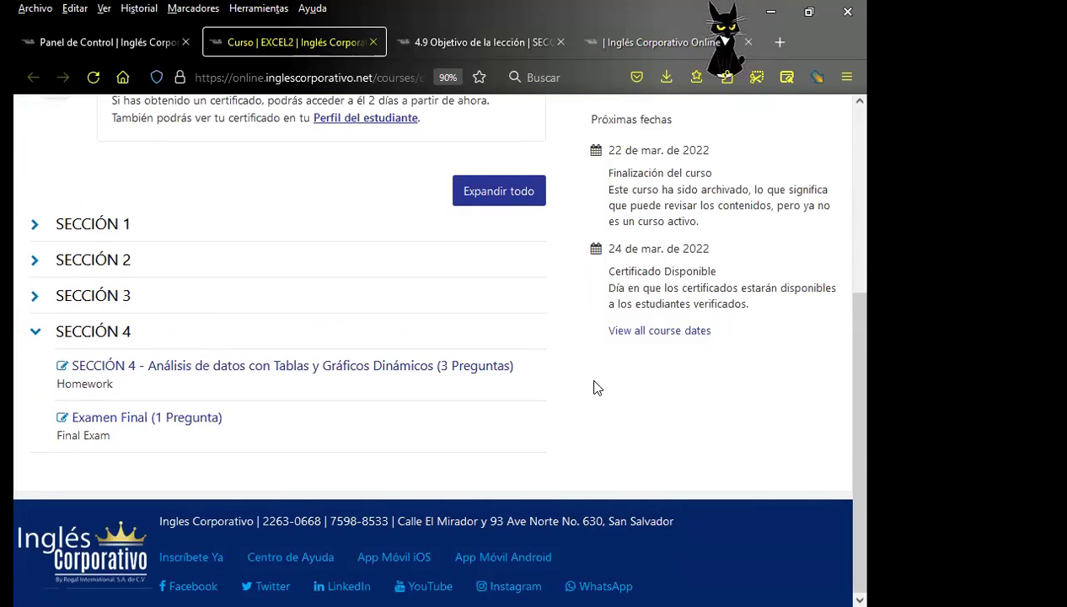
scroll(596, 386, up, 2)
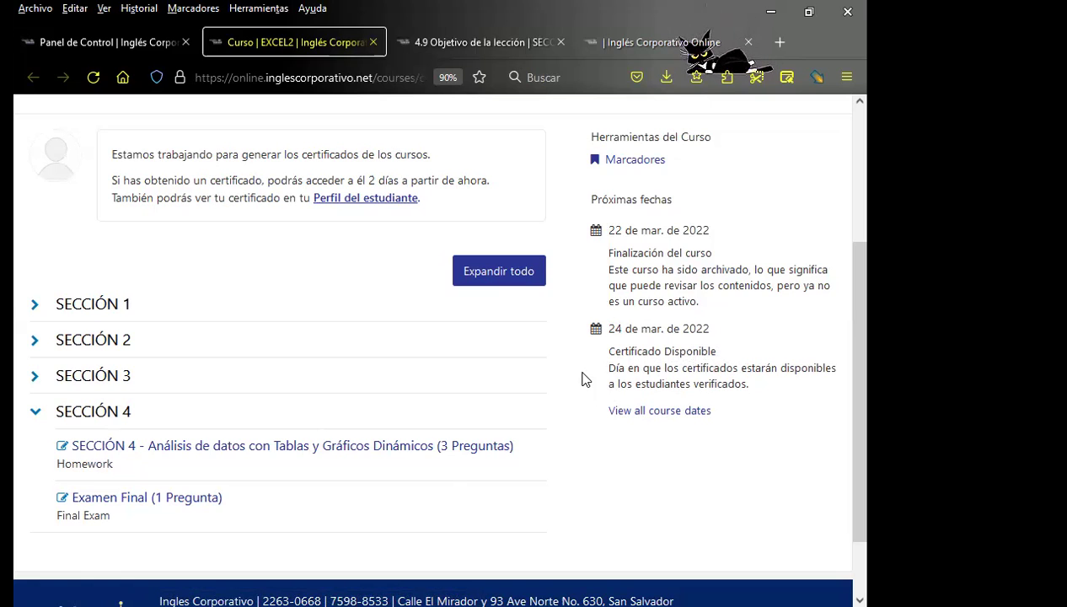
scroll(586, 380, up, 5)
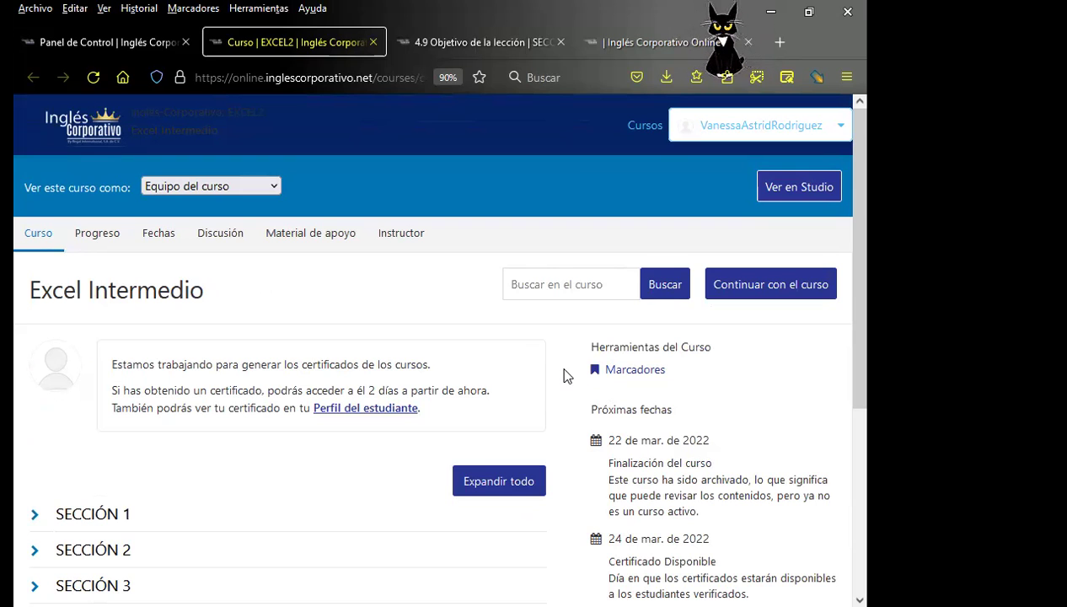
scroll(565, 374, down, 3)
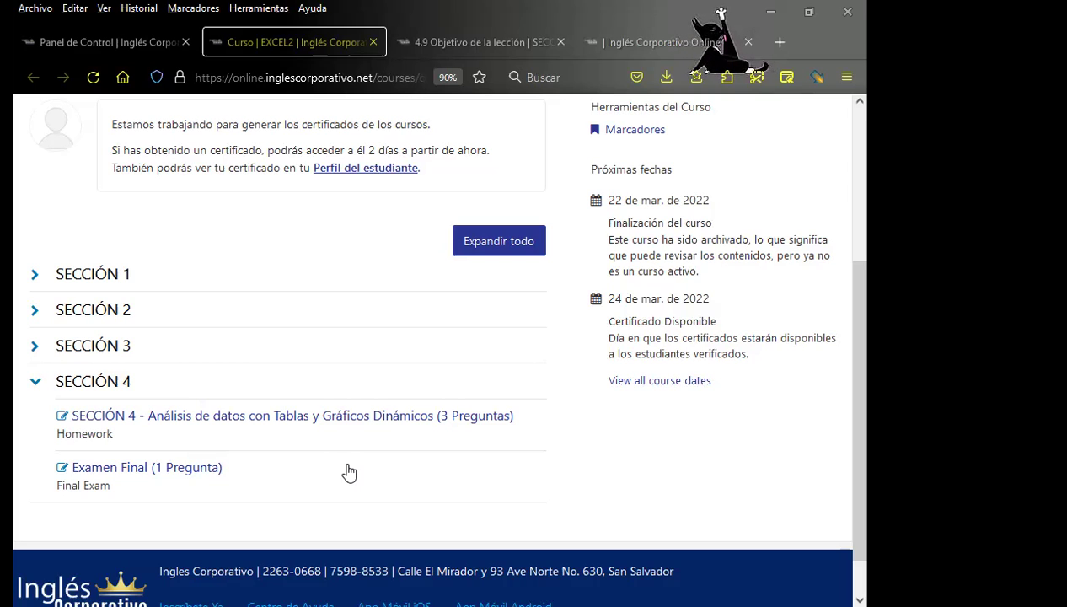
scroll(349, 471, up, 2)
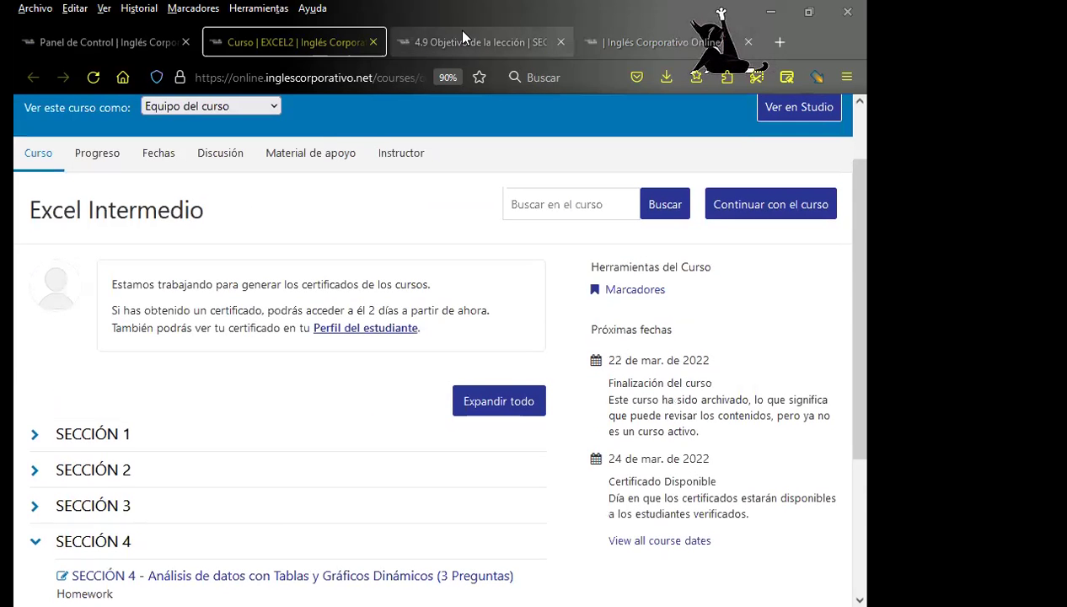
key(ctrl+Tab)
scroll(645, 436, down, 2)
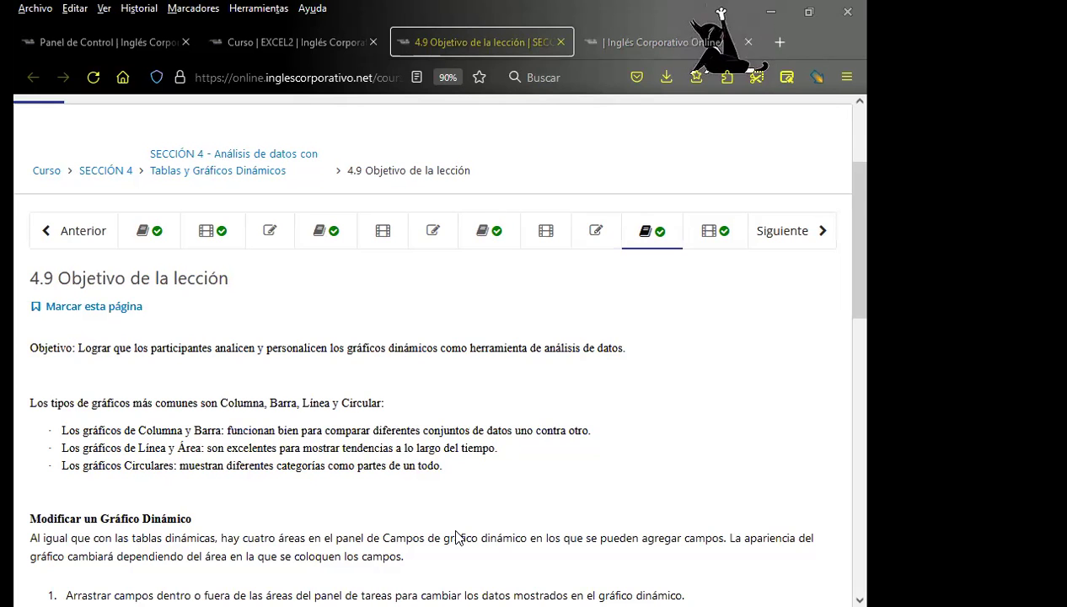
Switch to the PowerPoint presentation and show the session objective on slide 4 and the pivot chart characteristics on slide 5.
key(alt+Tab)
click(42, 136)
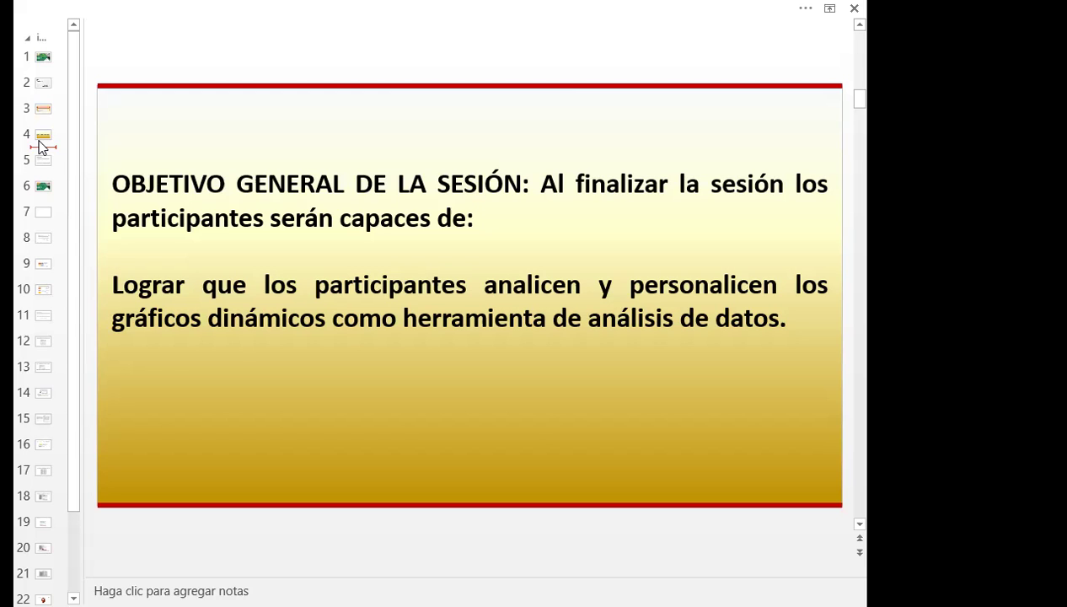
click(43, 163)
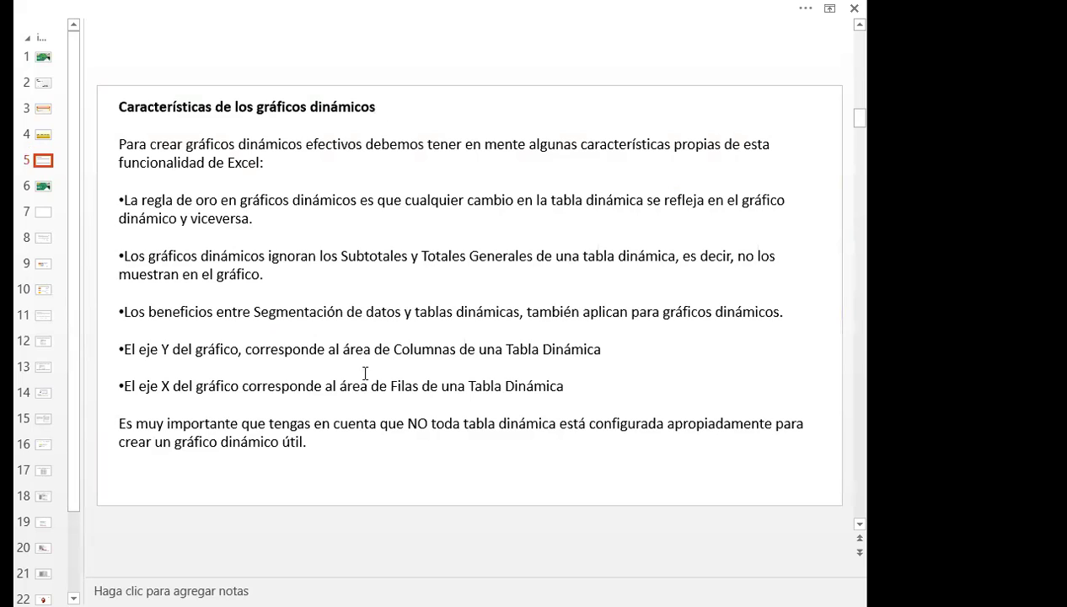
Switch to the Excel workbook and select cell B9 inside the data table on the TABLA sheet.
click(462, 455)
click(505, 495)
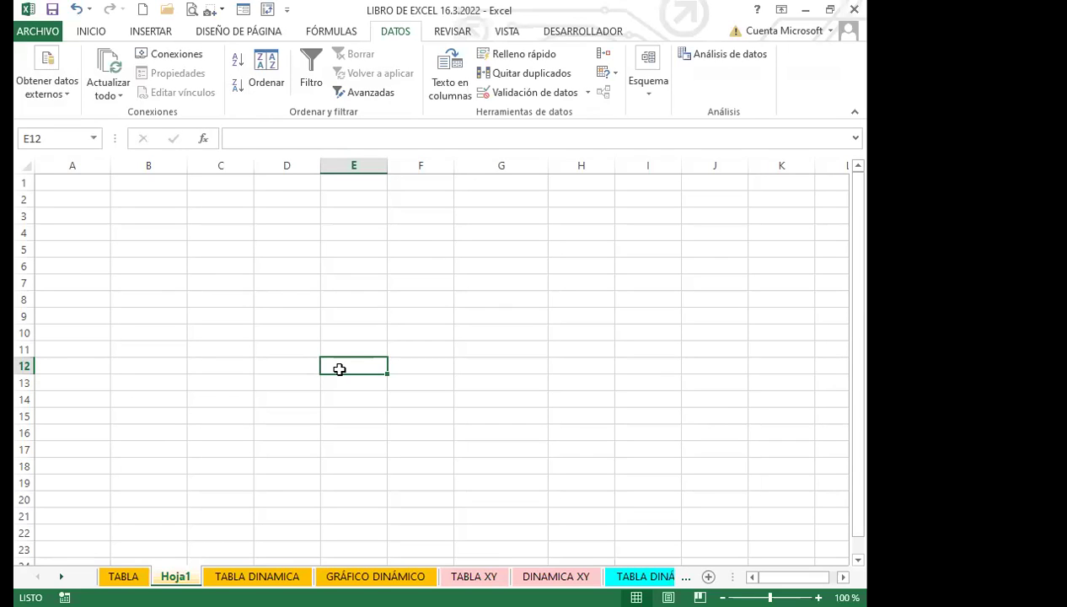
click(123, 575)
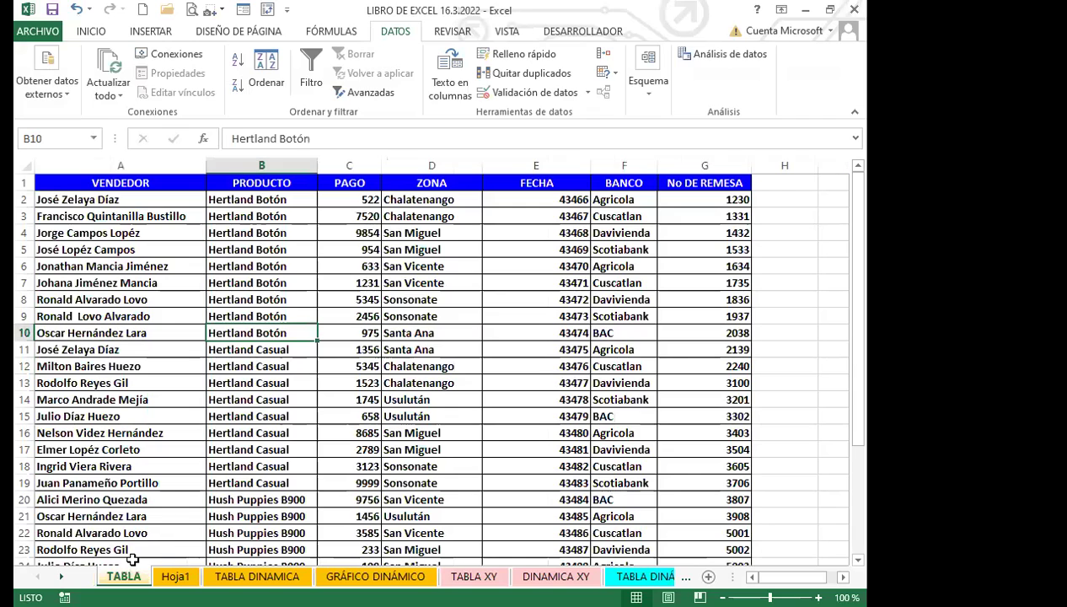
click(231, 318)
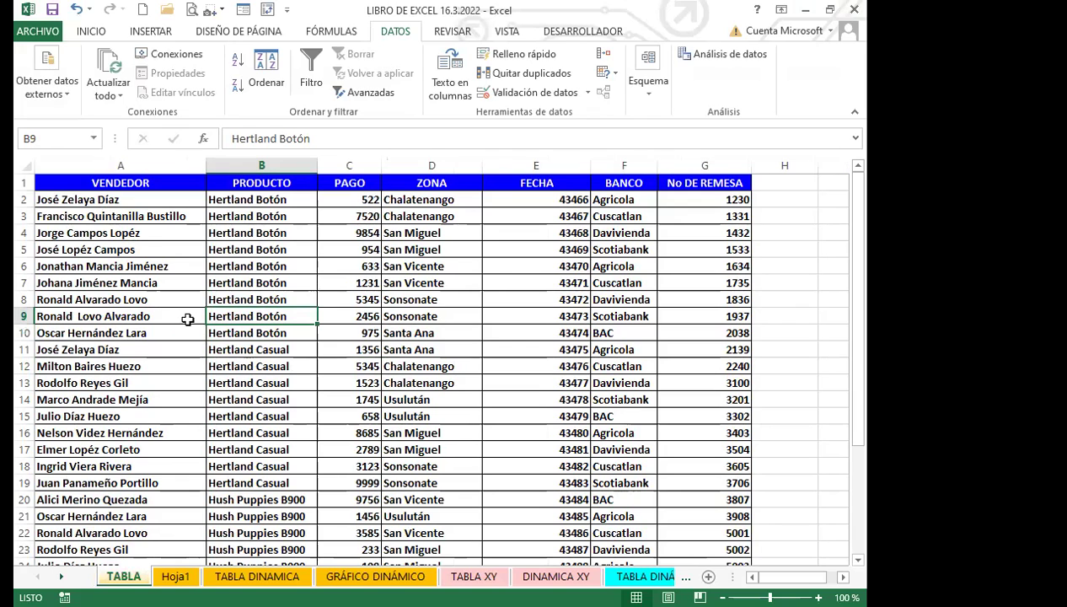
Preview the recommended charts for the sales data and close the preview without inserting one.
click(145, 34)
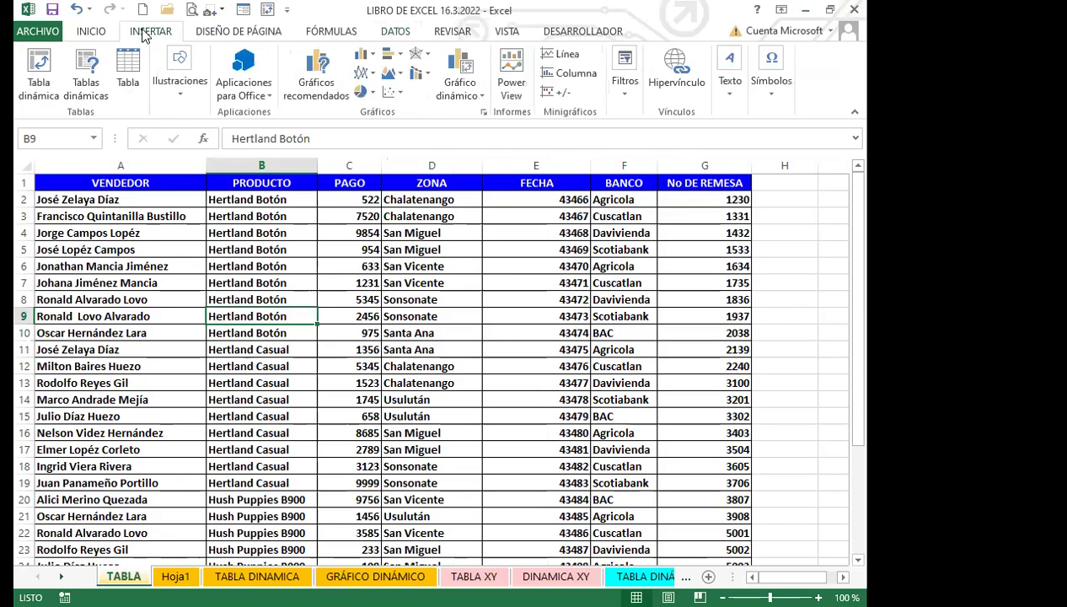
click(314, 76)
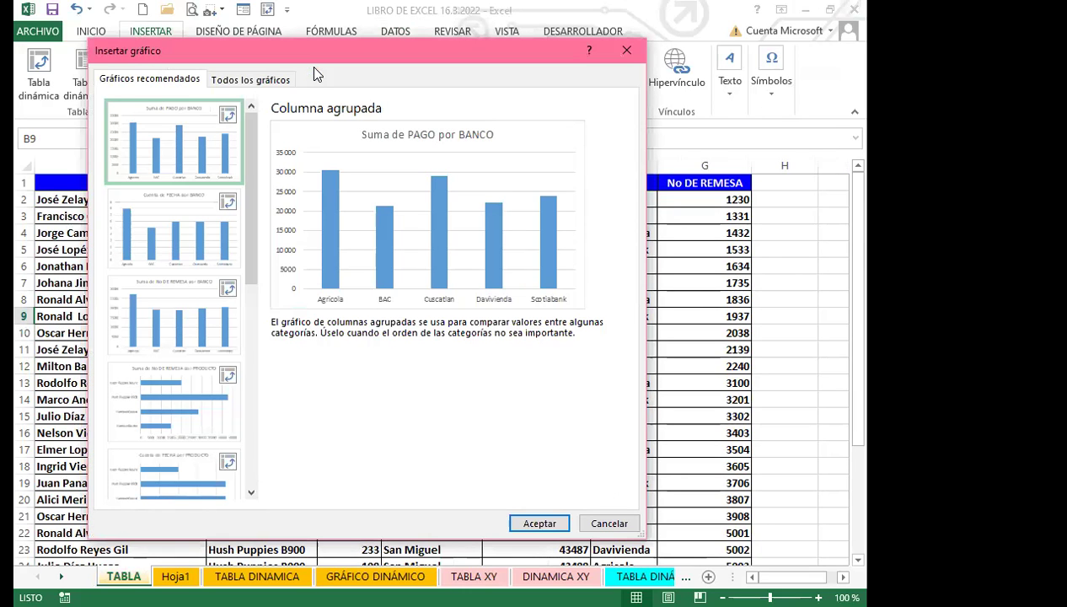
drag(340, 55, 343, 152)
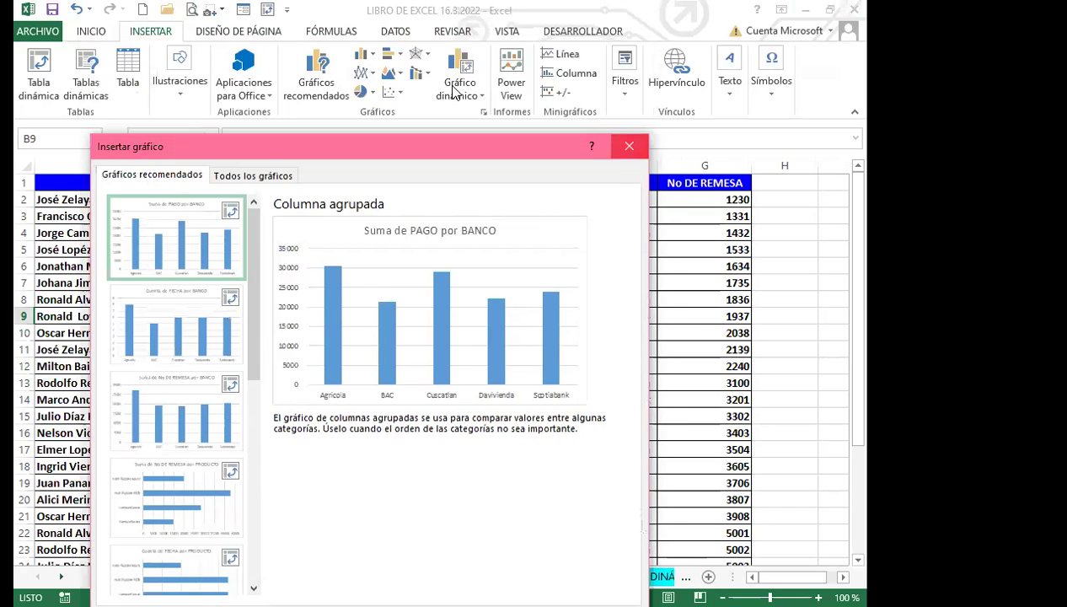
key(Escape)
Create a pivot chart from TABLA!$A$1:$G$32, placed on the existing sheet Hoja1 at cell A2.
click(455, 89)
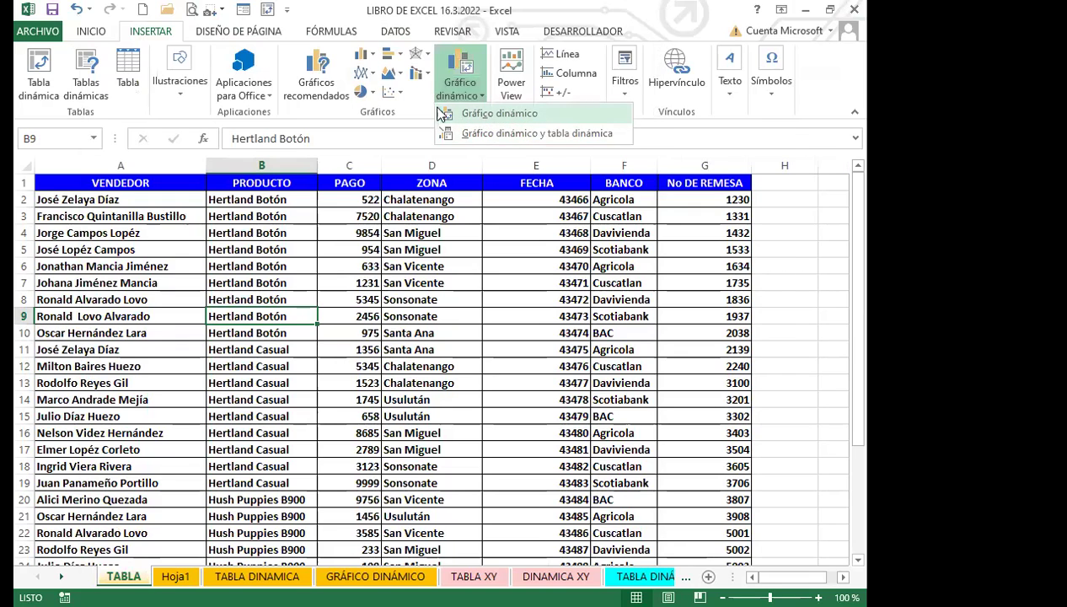
click(443, 115)
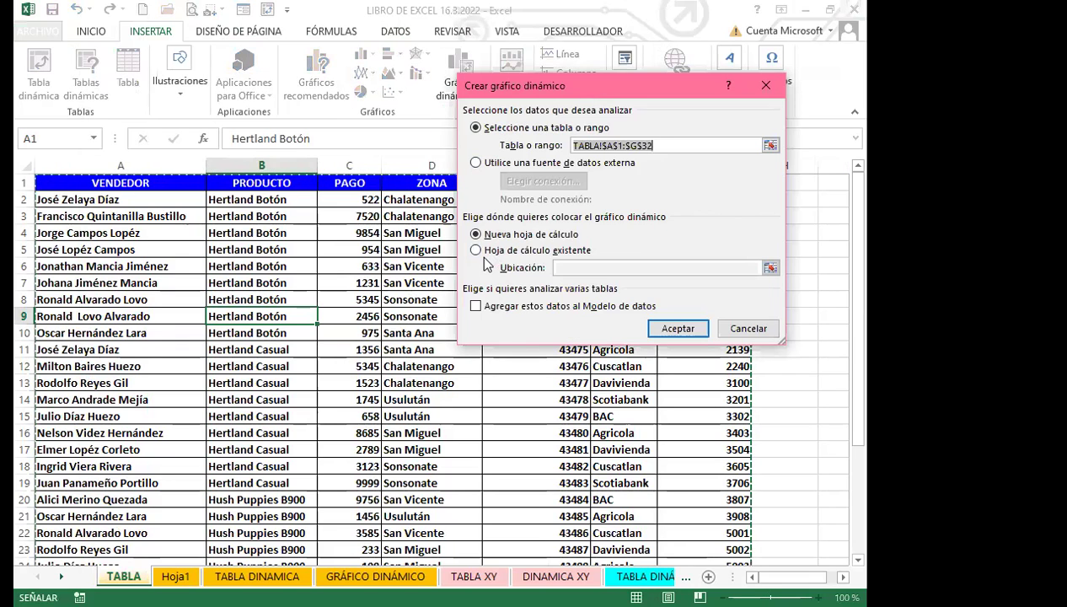
click(476, 250)
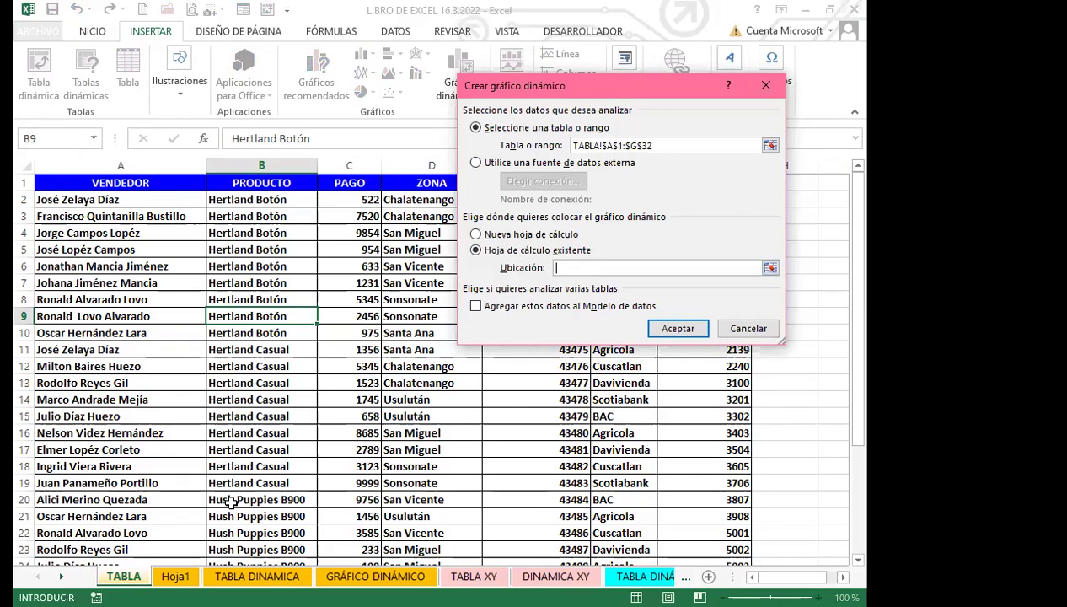
click(175, 576)
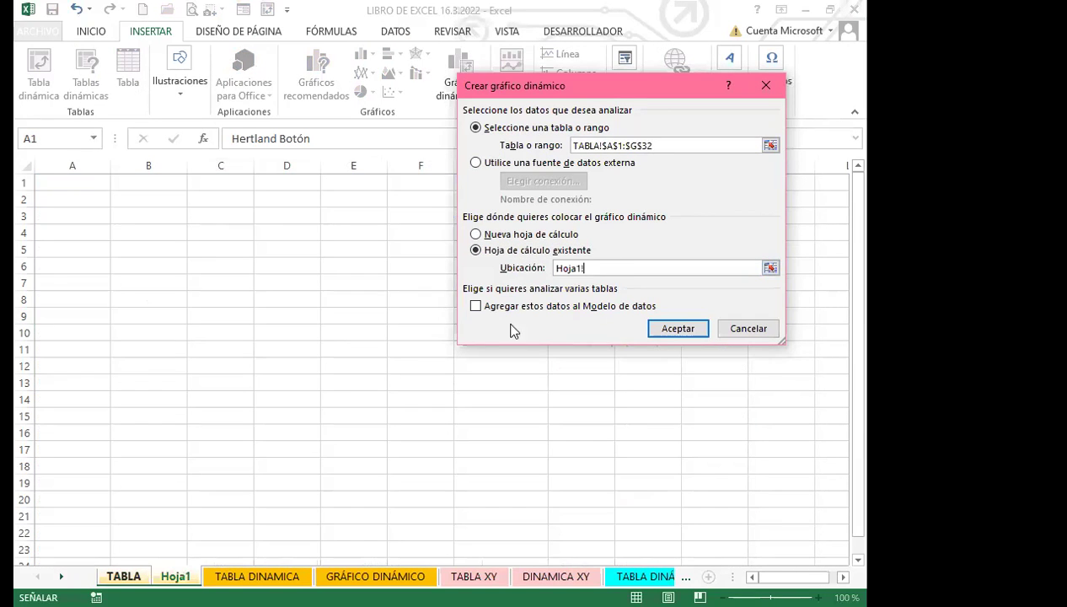
click(67, 201)
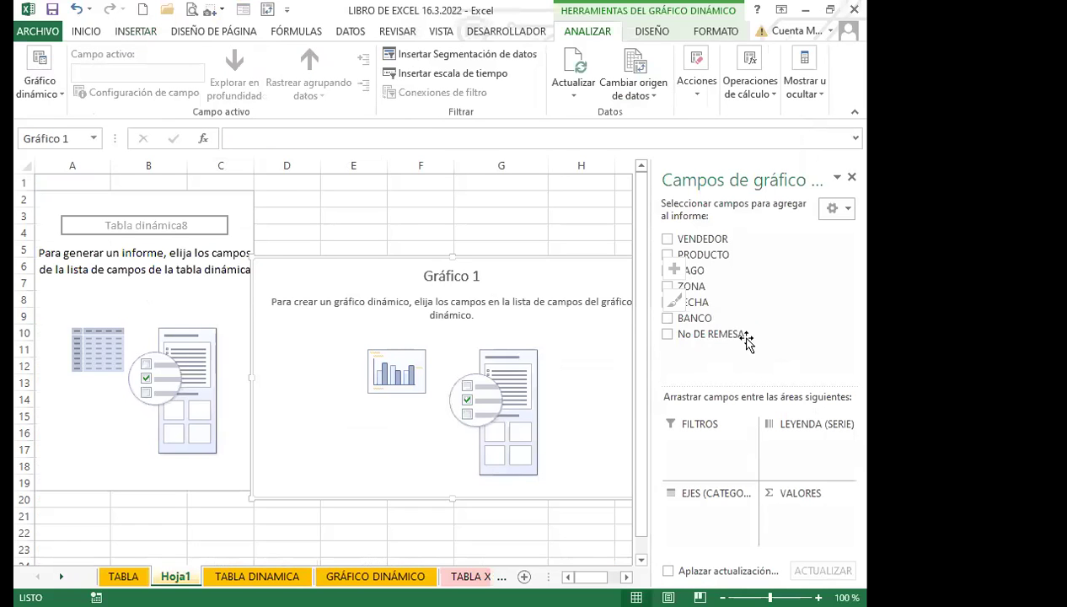
Shift the blank chart sideways, then add VENDEDOR as its axis category and PRODUCTO as its legend series.
drag(591, 270, 530, 266)
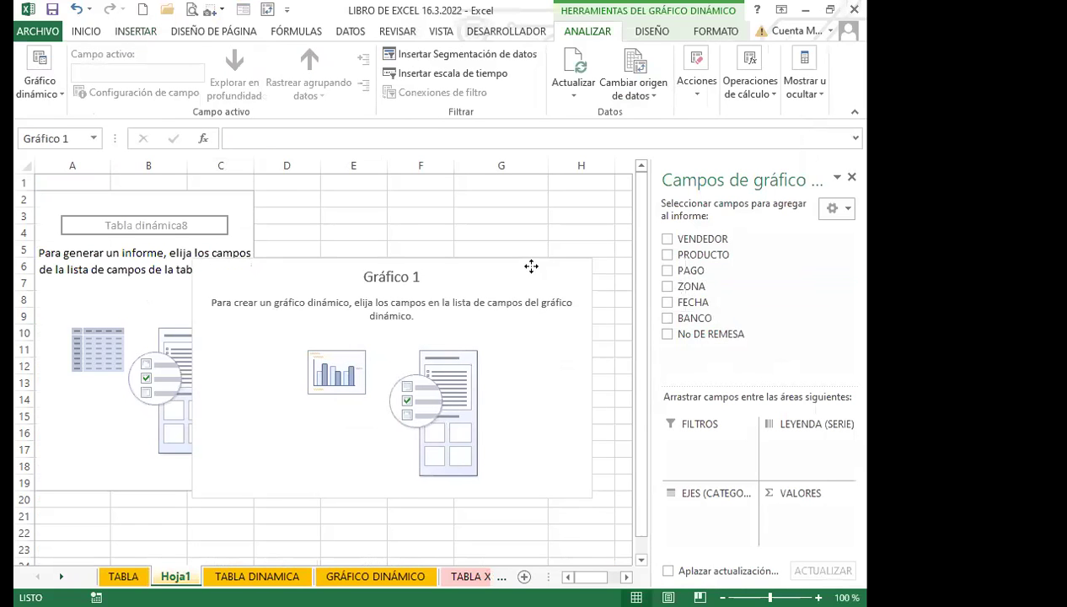
click(666, 238)
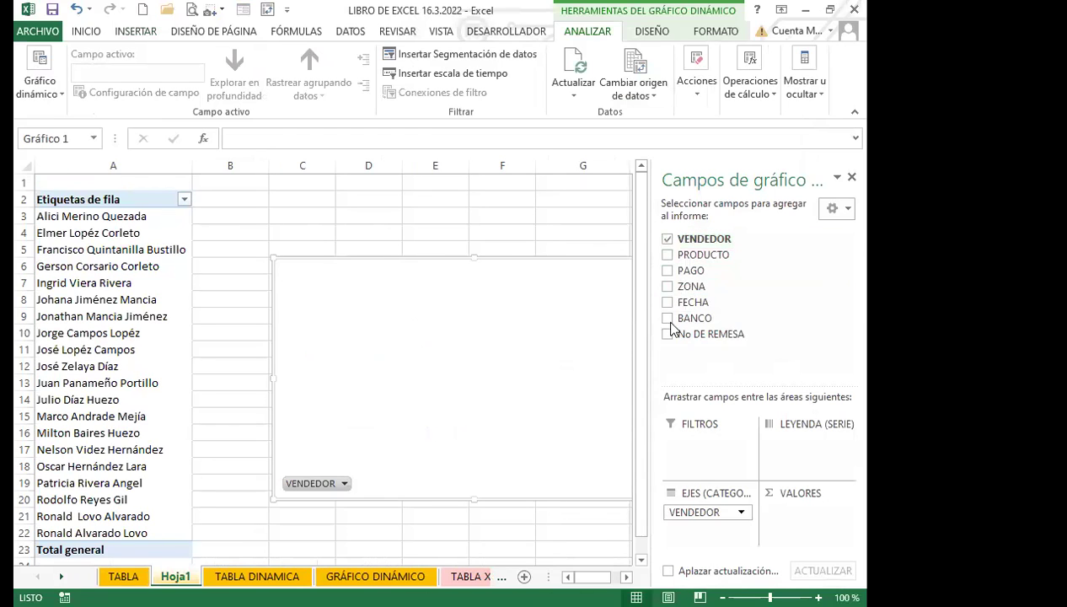
click(667, 254)
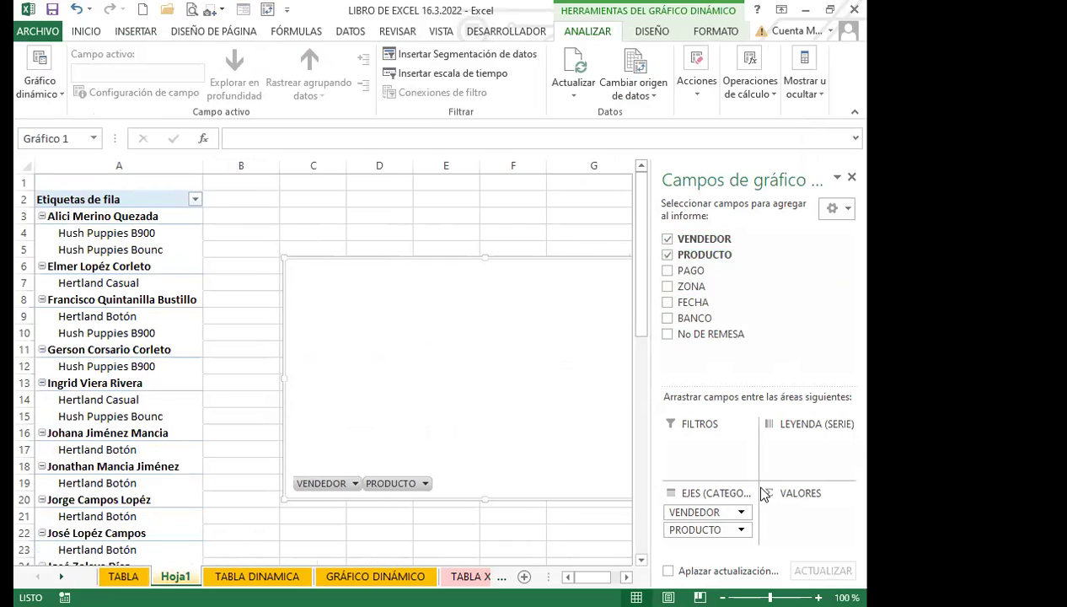
drag(710, 529, 807, 472)
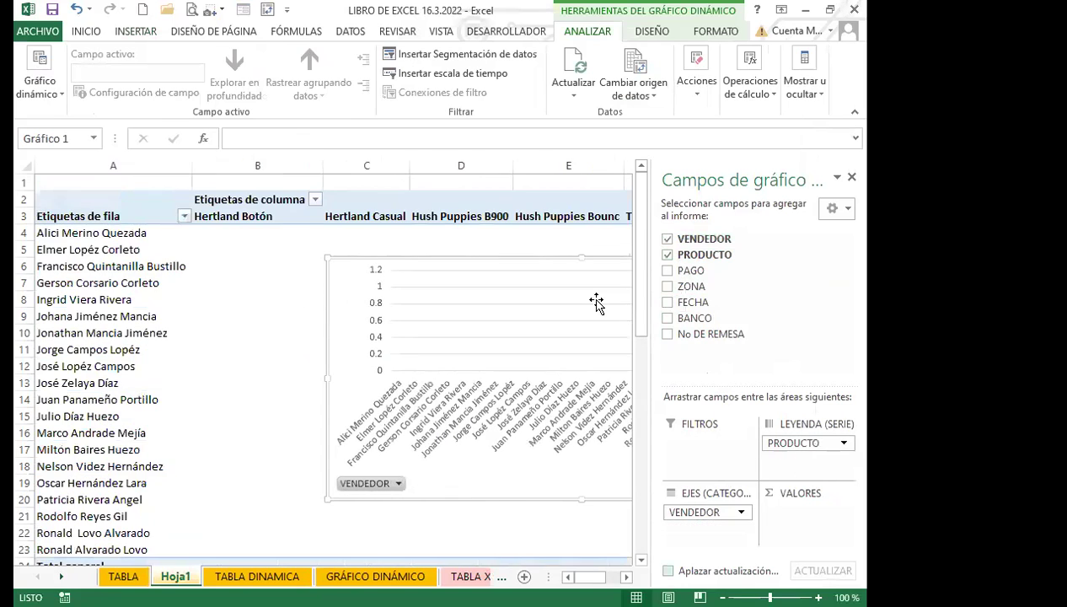
Add FECHA as the pivot chart's report filter and PAGO as its summed values.
click(668, 304)
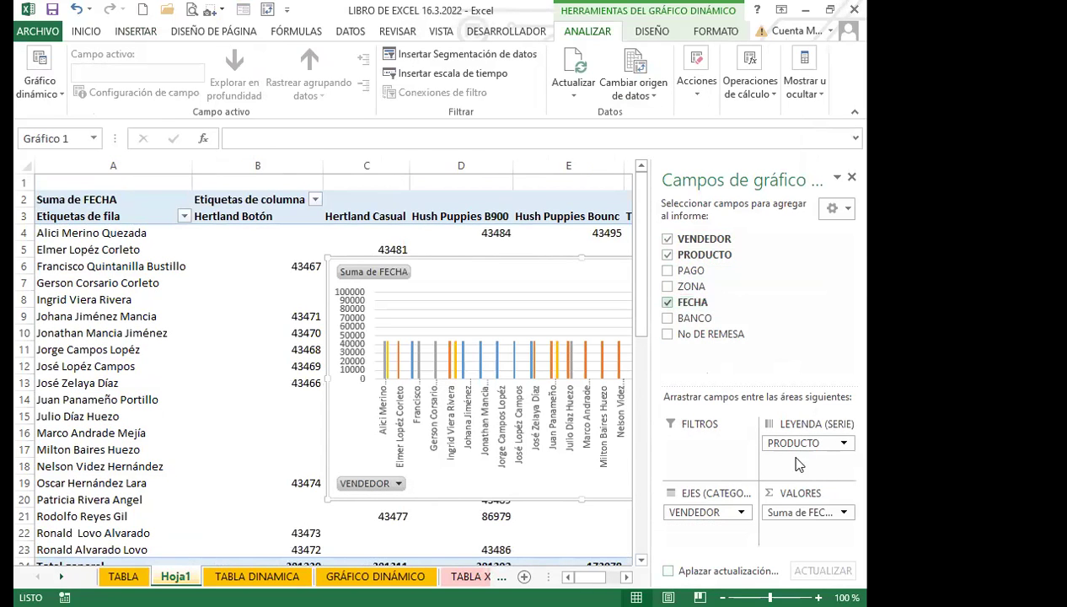
drag(787, 514, 691, 447)
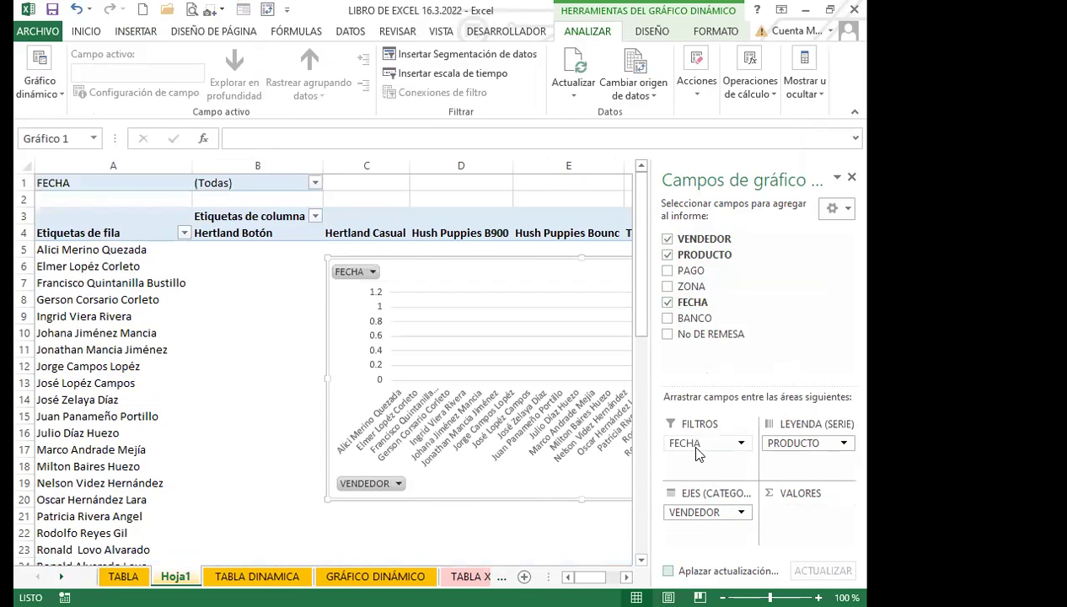
click(668, 271)
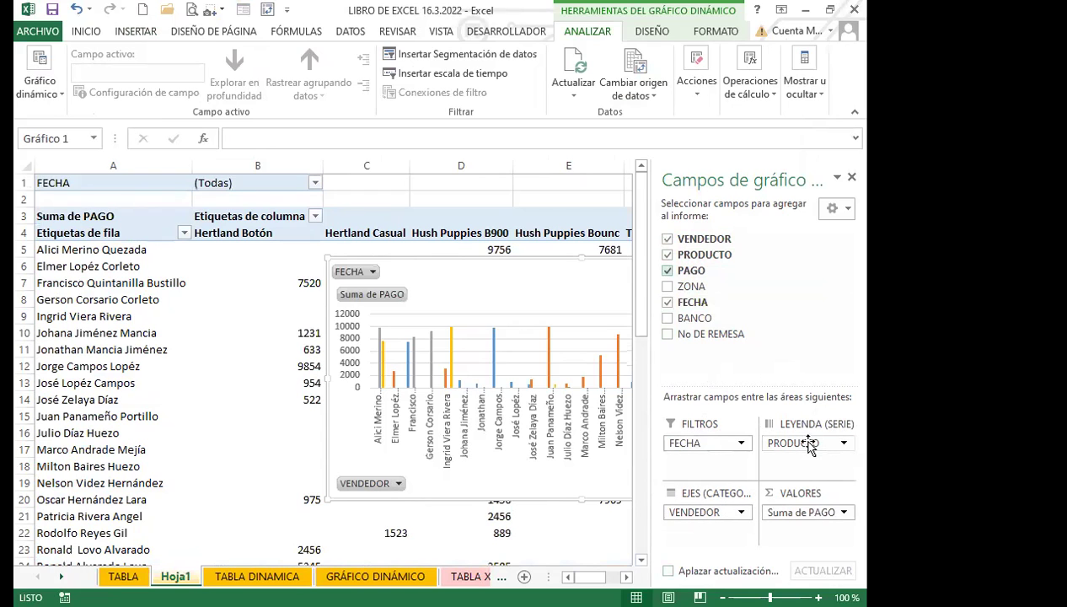
Swap PRODUCTO to the axis and VENDEDOR to the legend, then close the field list and reposition the chart over column B onward.
mouse_move(715, 511)
mouse_down()
mouse_move(813, 463)
mouse_move(788, 449)
mouse_move(743, 507)
mouse_move(712, 512)
mouse_up()
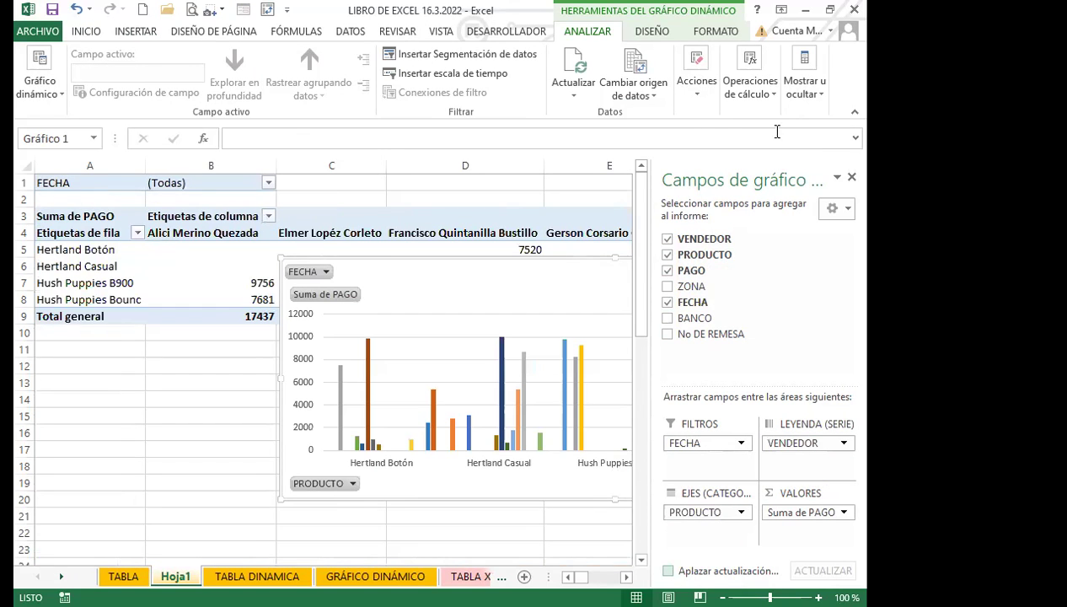
click(851, 177)
drag(757, 295, 611, 318)
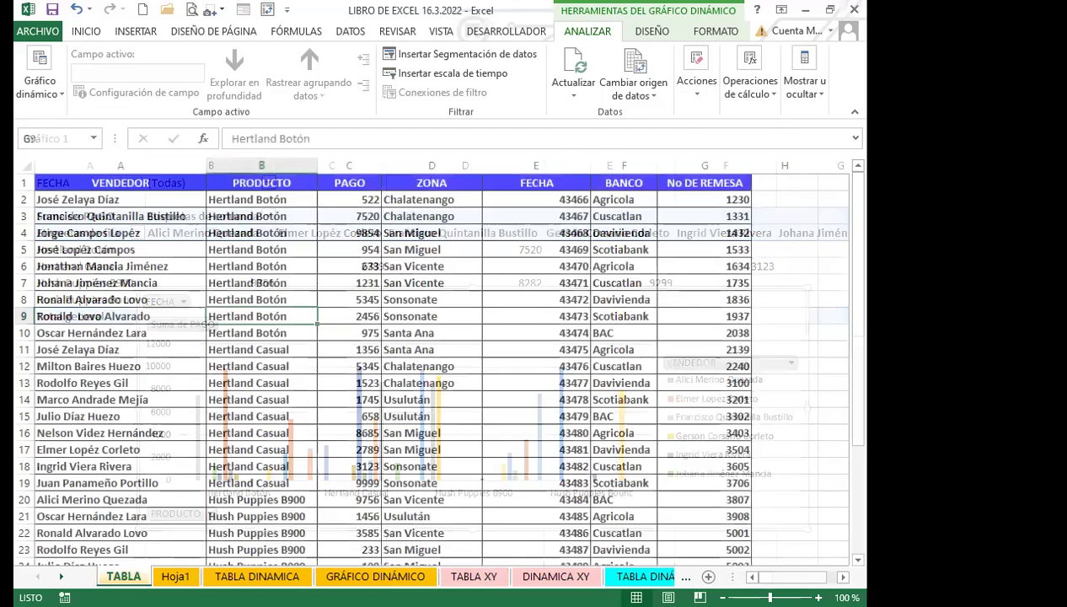
Review the product rows in the source data on the TABLA sheet and return to the Hoja1 sheet.
key(Down)
key(Down)
key(Down)
key(Down)
key(Down)
key(Down)
key(Down)
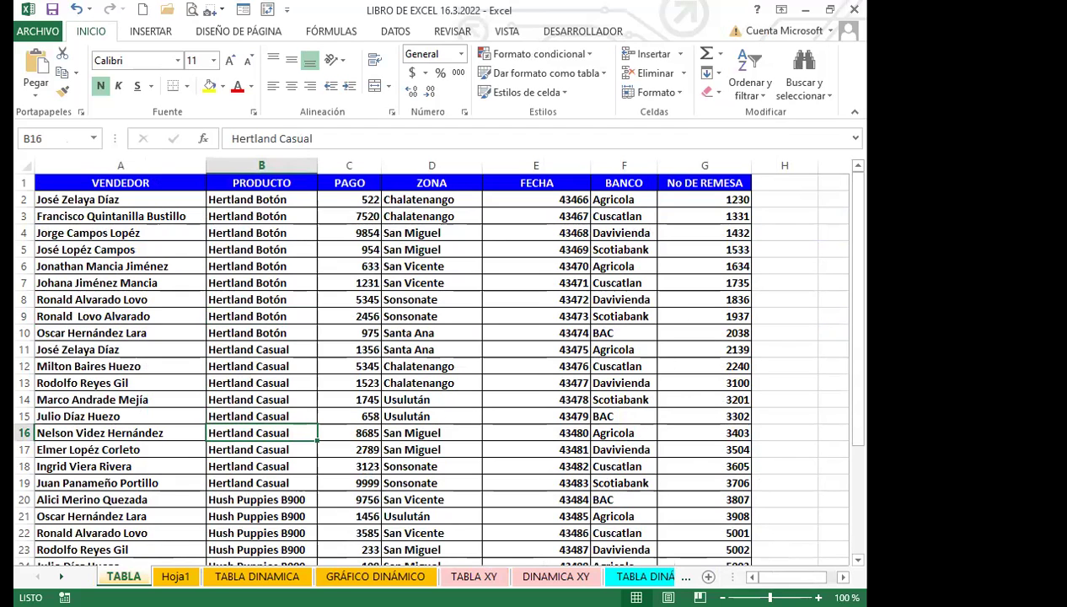
click(174, 575)
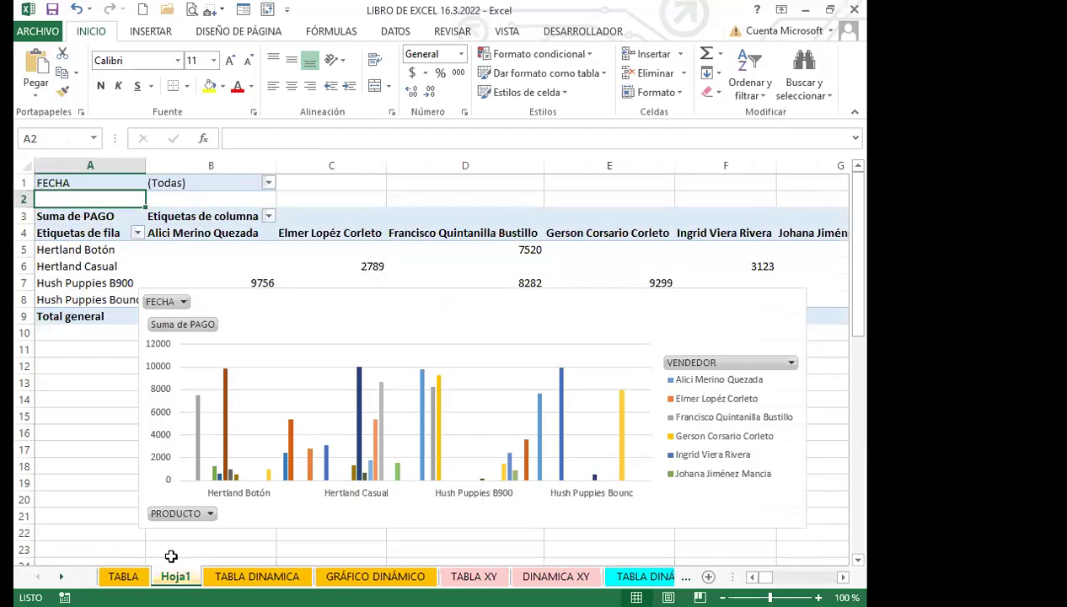
Enlarge the pivot chart to about row 26 and move it to column A, with its chart area formatting options open.
click(446, 321)
scroll(688, 462, down, 2)
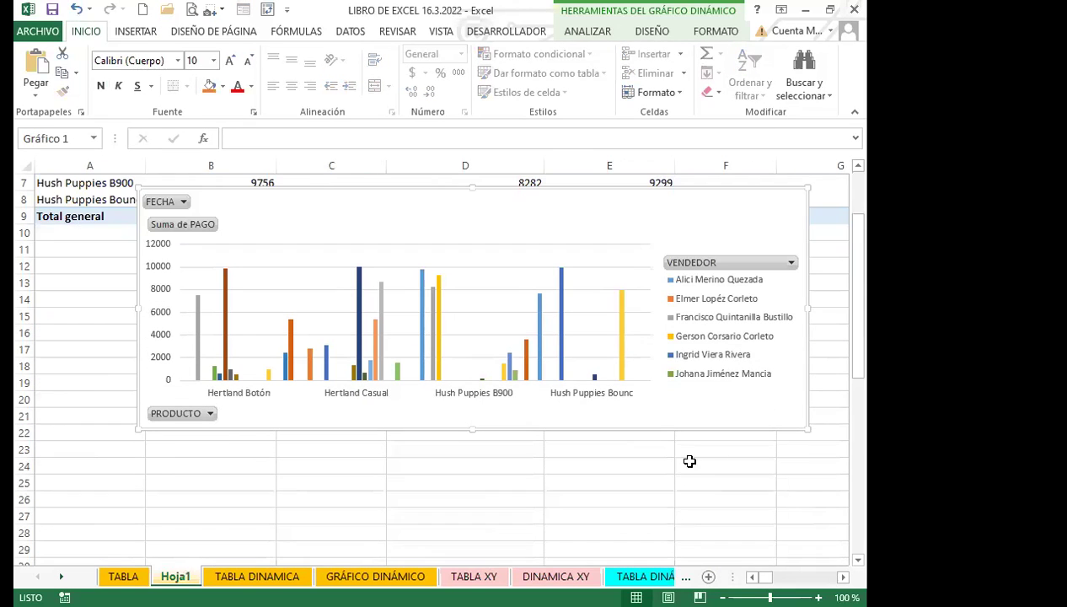
drag(810, 431, 785, 502)
click(796, 424)
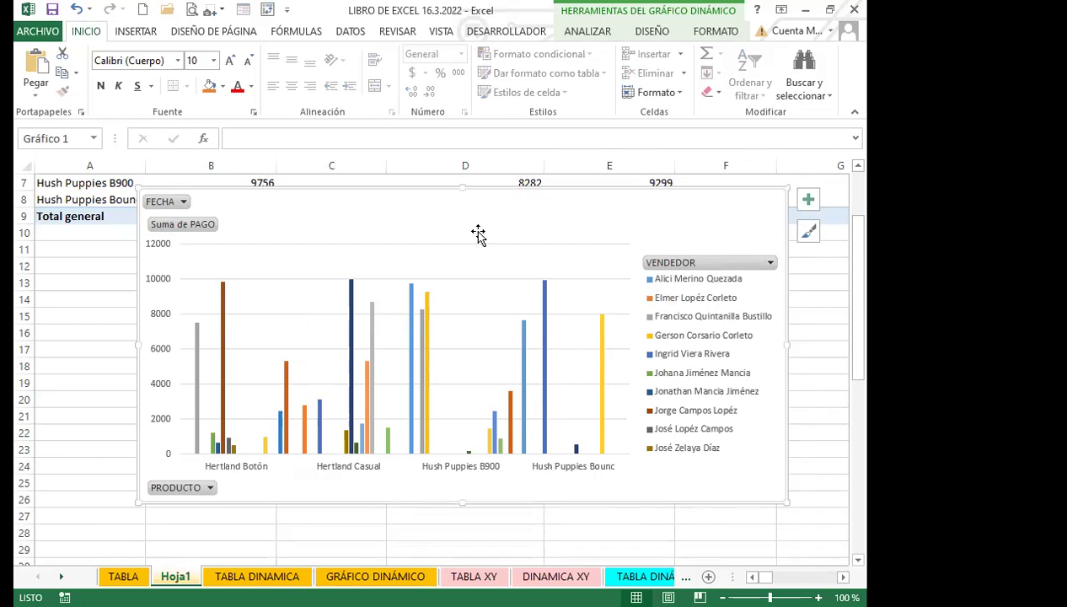
double_click(419, 216)
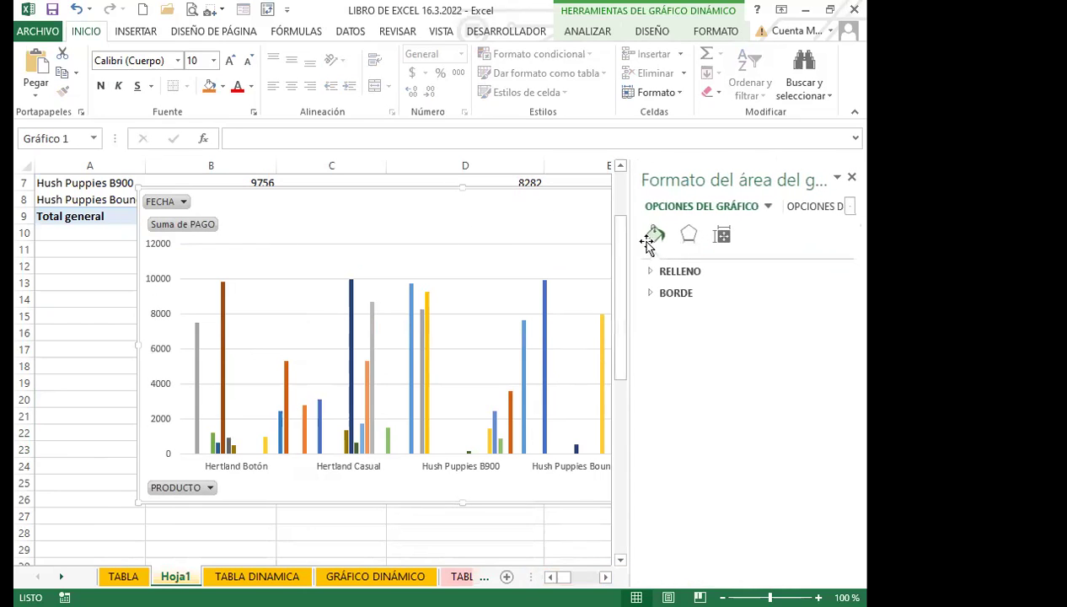
drag(493, 217, 388, 230)
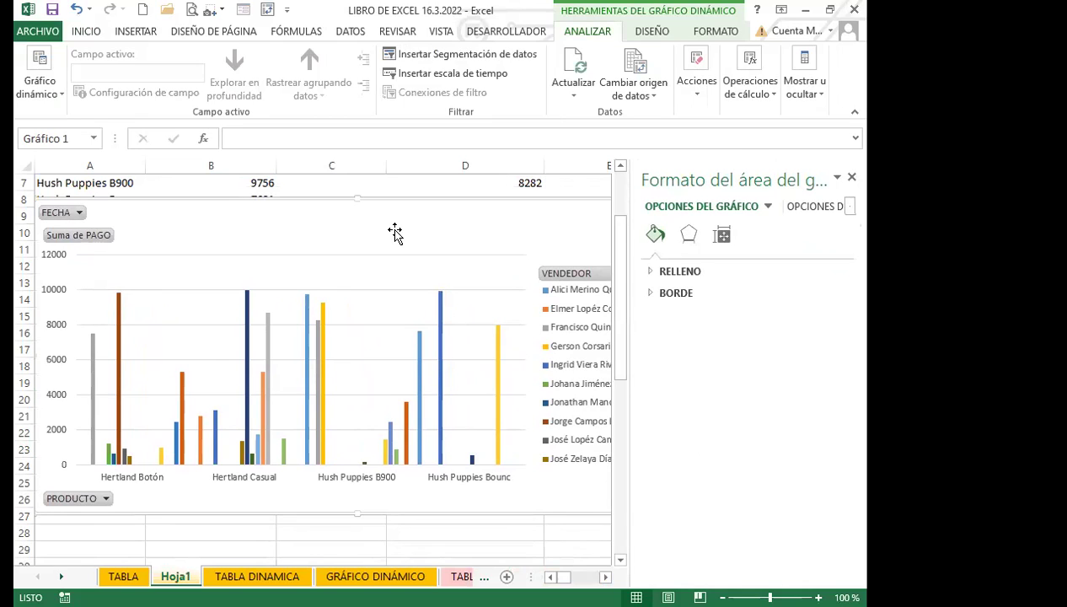
Apply the quick layout with a chart title, titles on both axes and a side legend to the pivot chart.
click(652, 34)
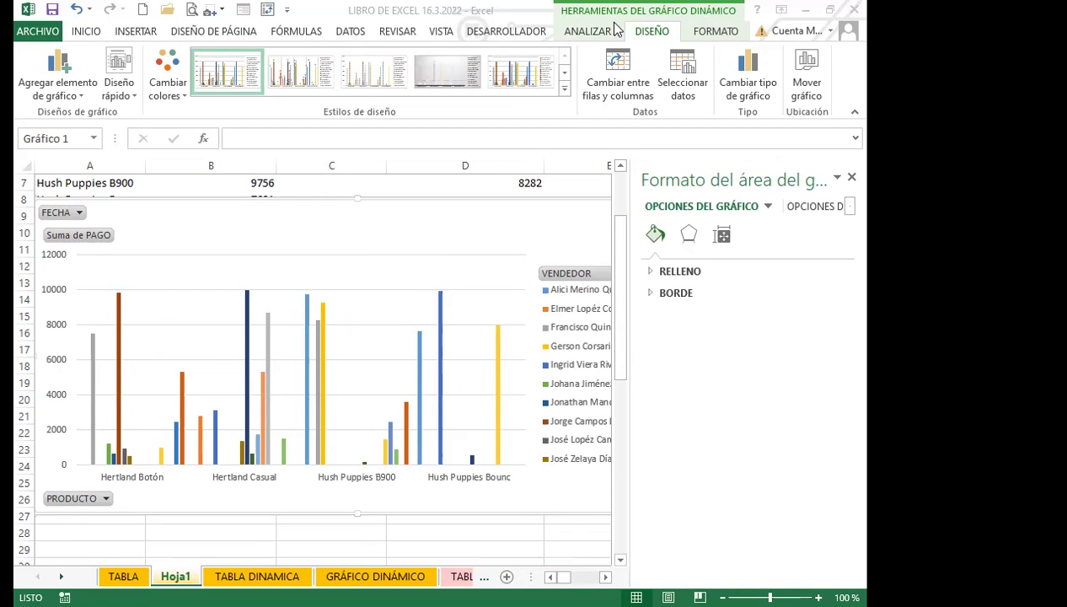
click(128, 84)
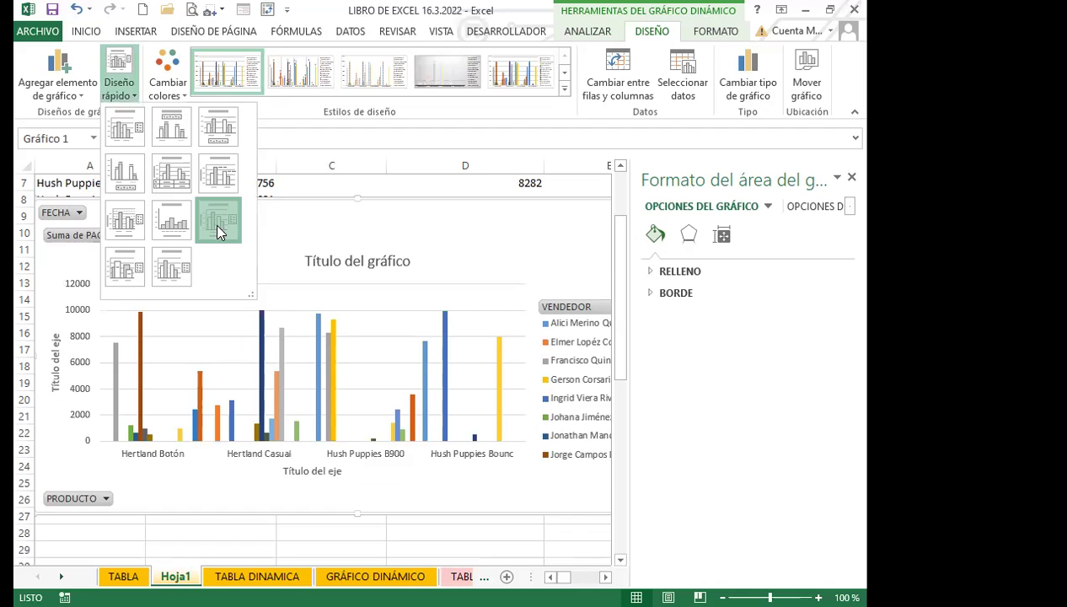
click(217, 227)
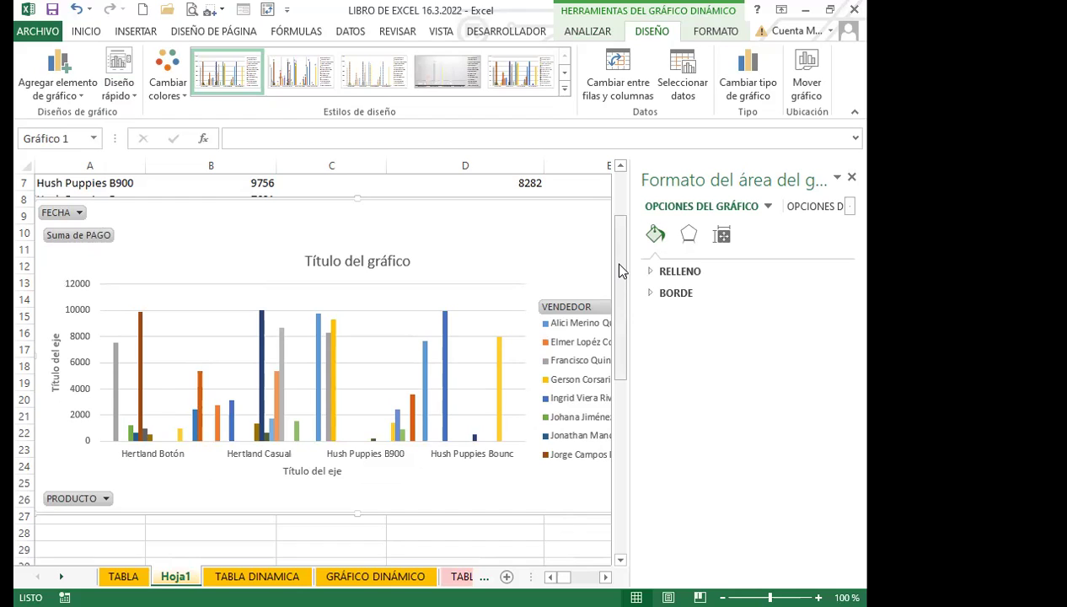
Set the chart area to a picture or texture fill, trying the mottled light-blue texture and settling on the plain cream one.
click(652, 274)
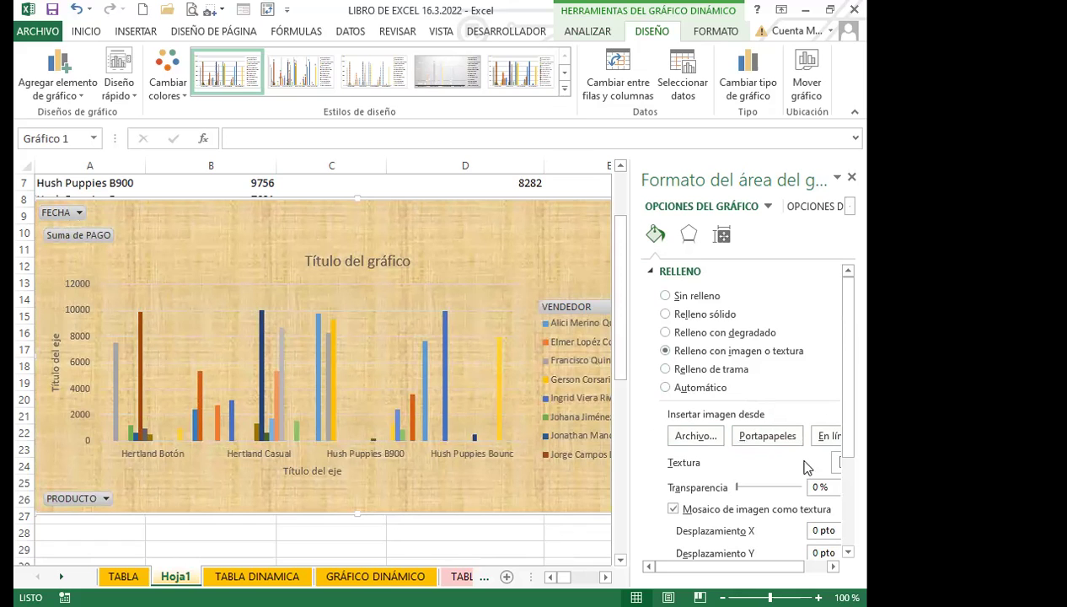
scroll(831, 460, down, 3)
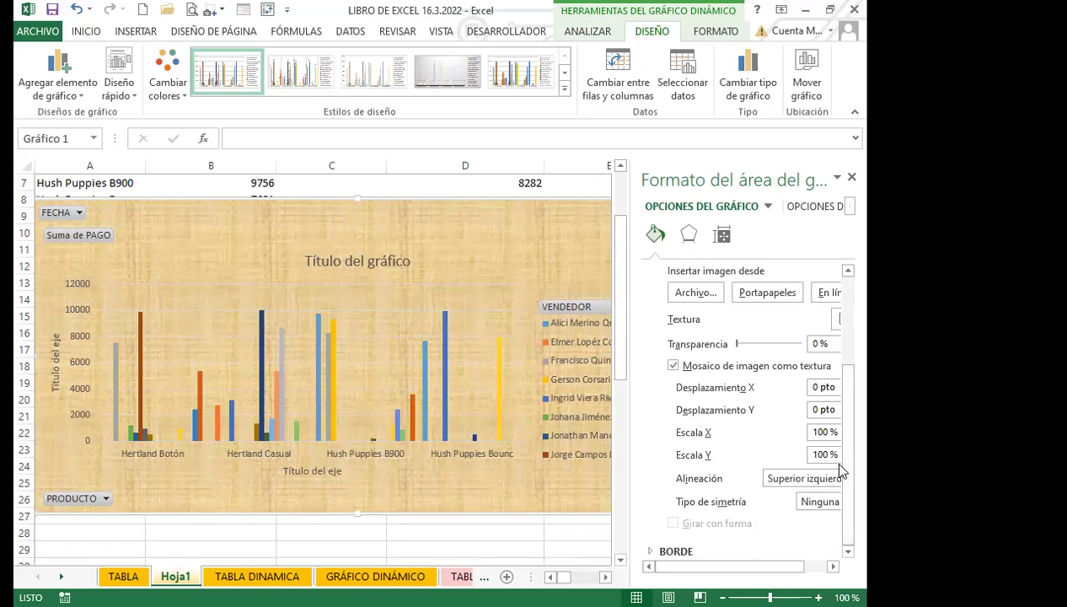
click(839, 321)
click(832, 320)
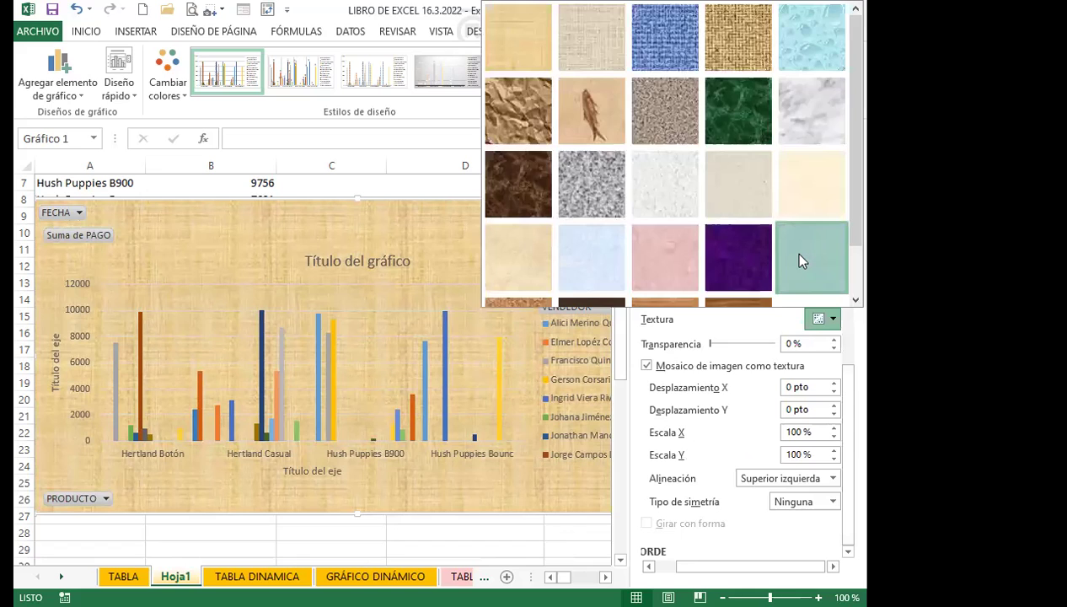
click(796, 256)
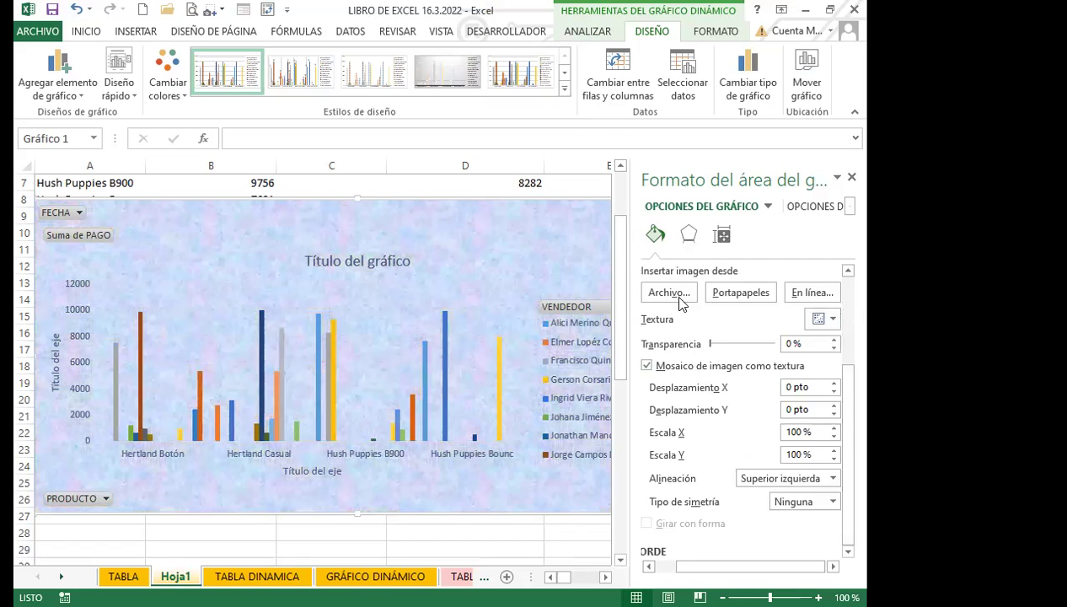
click(822, 318)
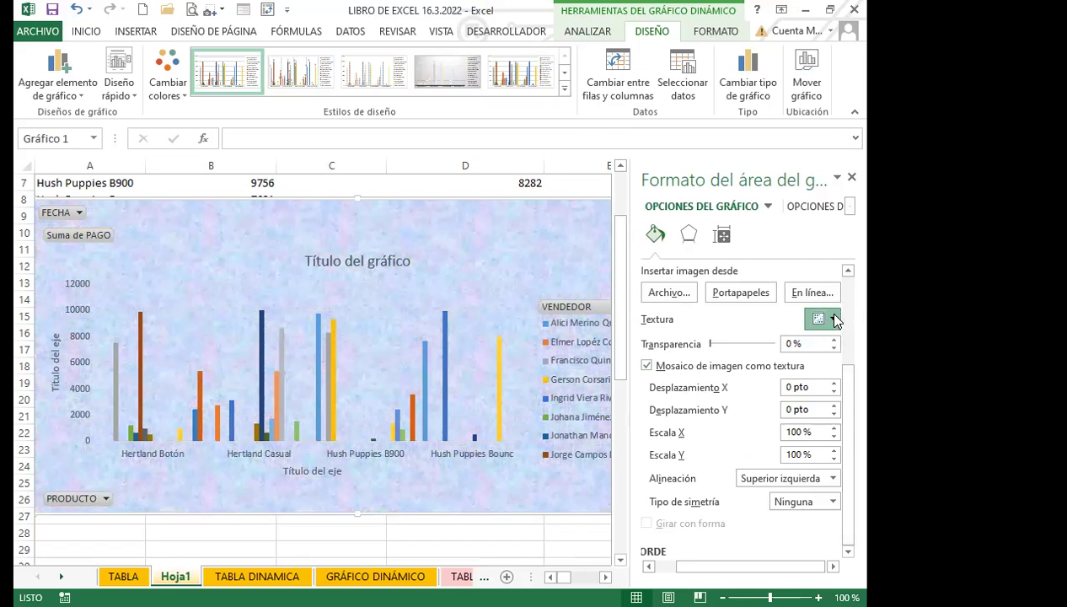
click(797, 195)
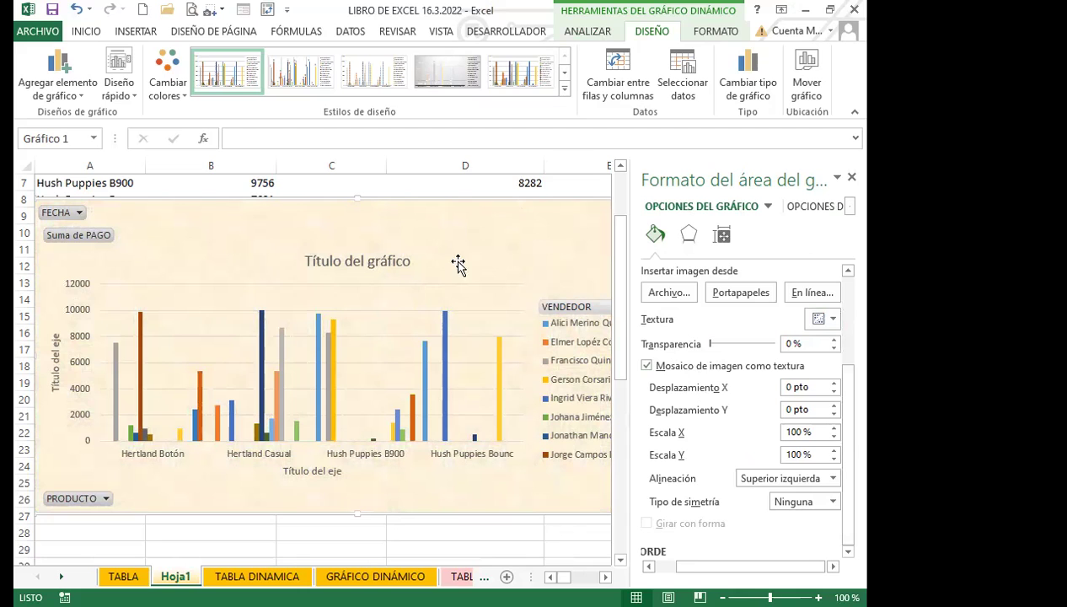
Browse for a fill picture in the PUB60COR folder, inside Microsoft Office's CLIPART folder under Archivos de programa (x86) on drive C.
click(667, 296)
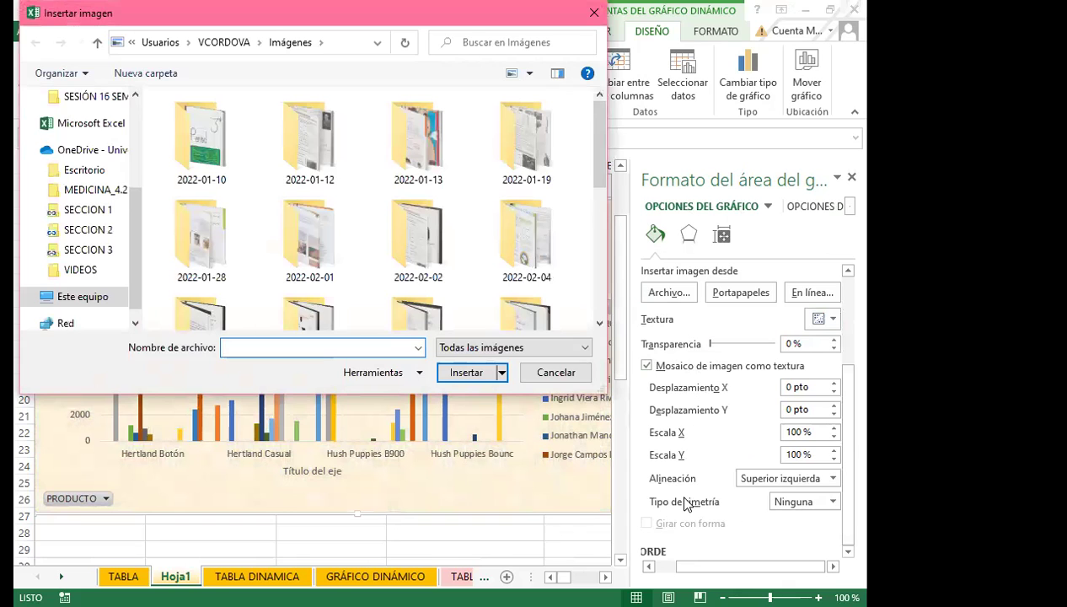
click(84, 300)
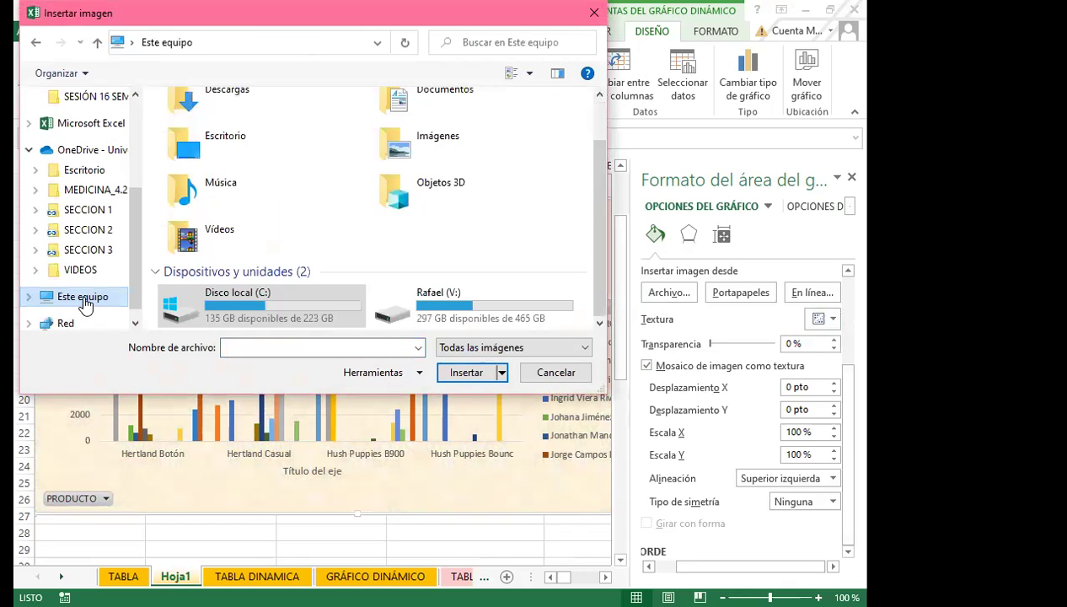
double_click(241, 295)
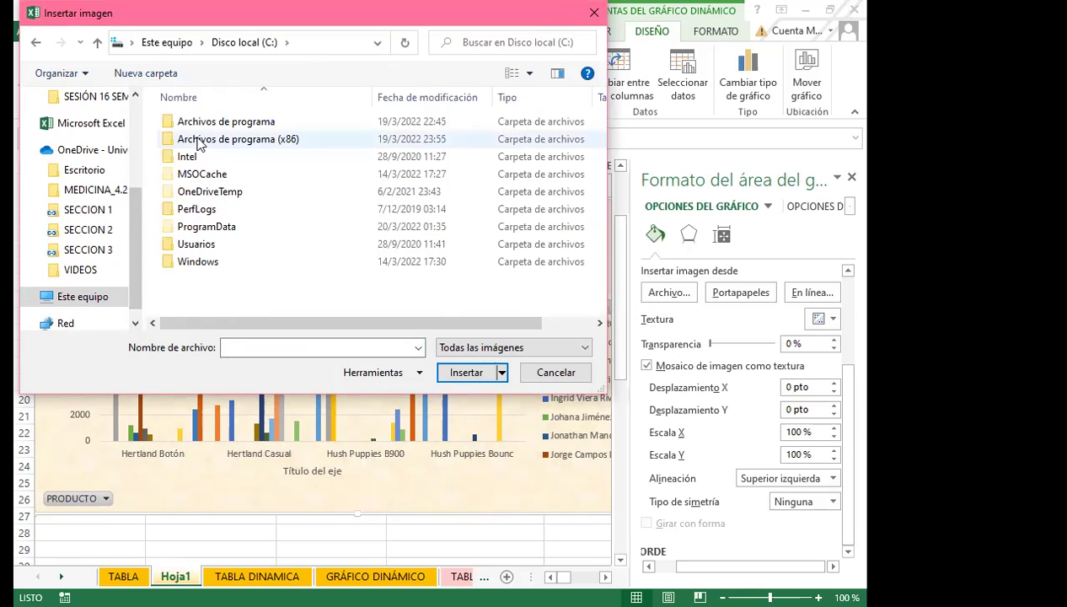
double_click(240, 140)
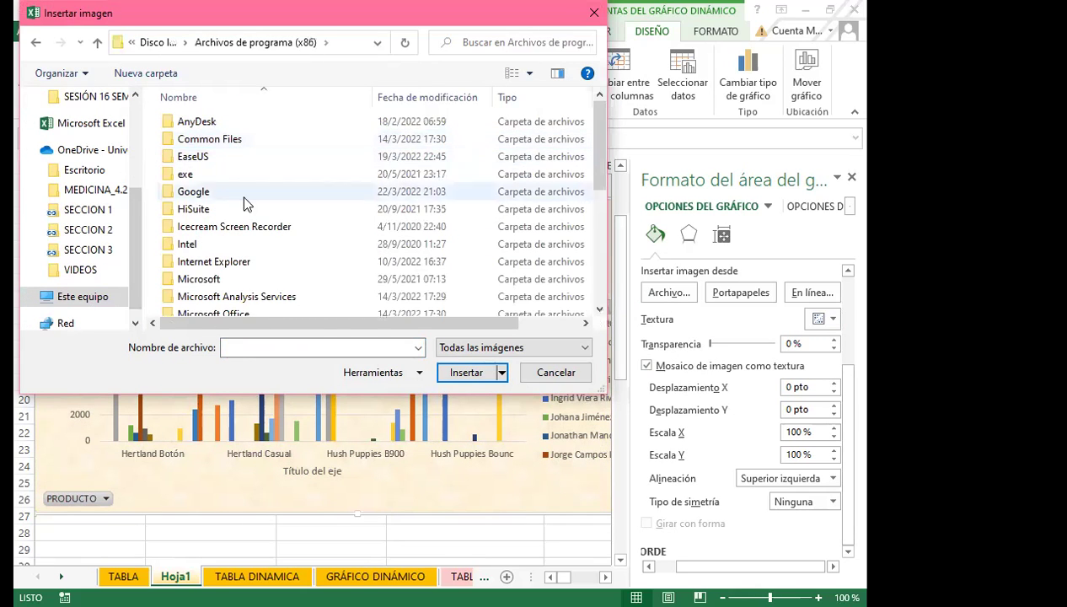
scroll(205, 290, down, 1)
click(207, 274)
double_click(207, 274)
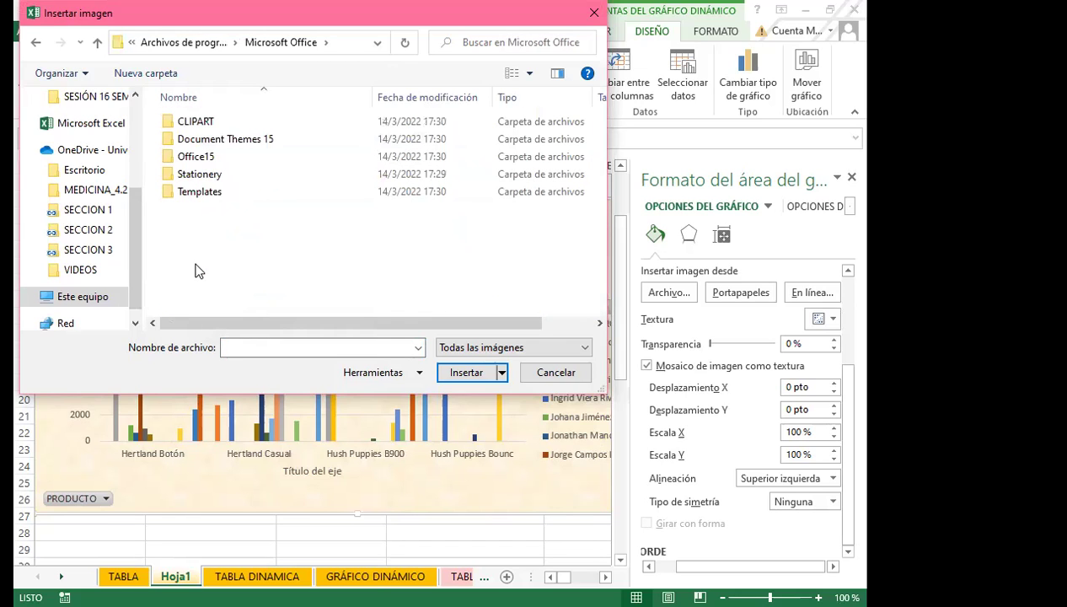
click(199, 123)
double_click(199, 123)
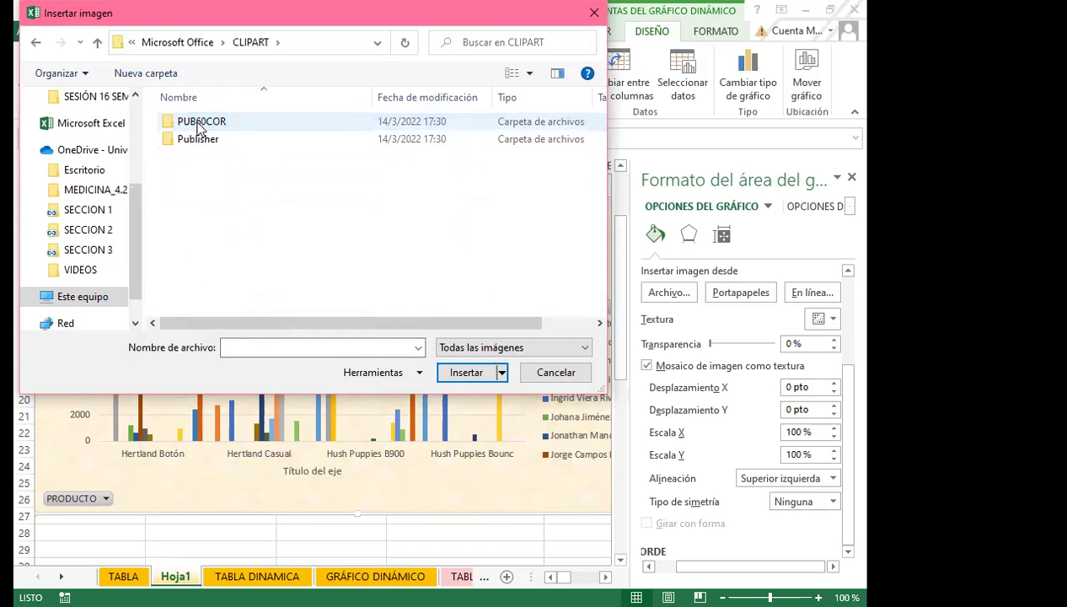
double_click(200, 125)
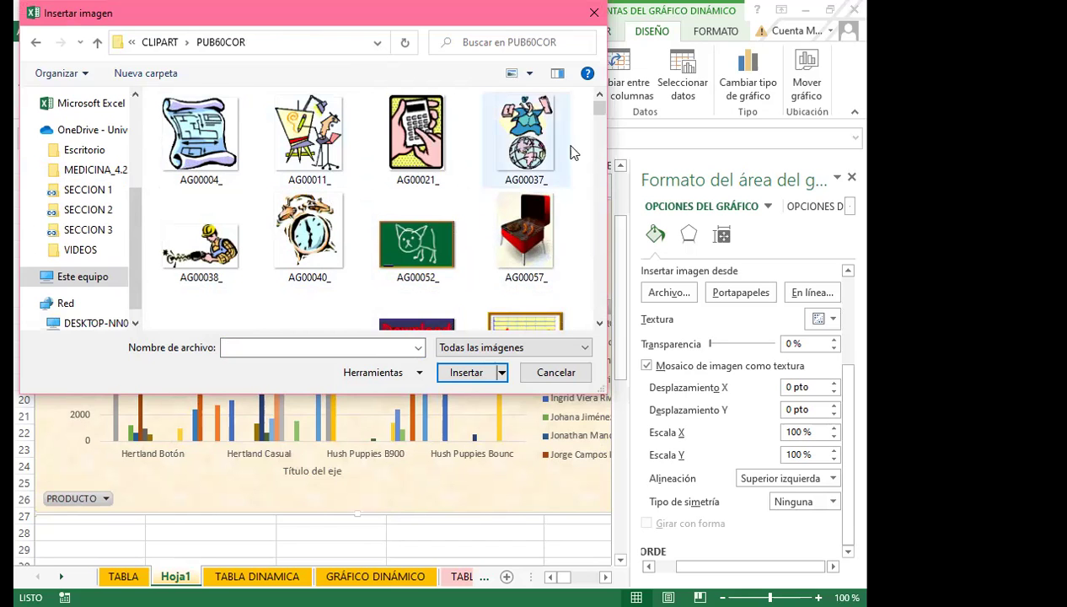
Insert the balloon picture J0382961 as the chart area background.
drag(595, 111, 595, 238)
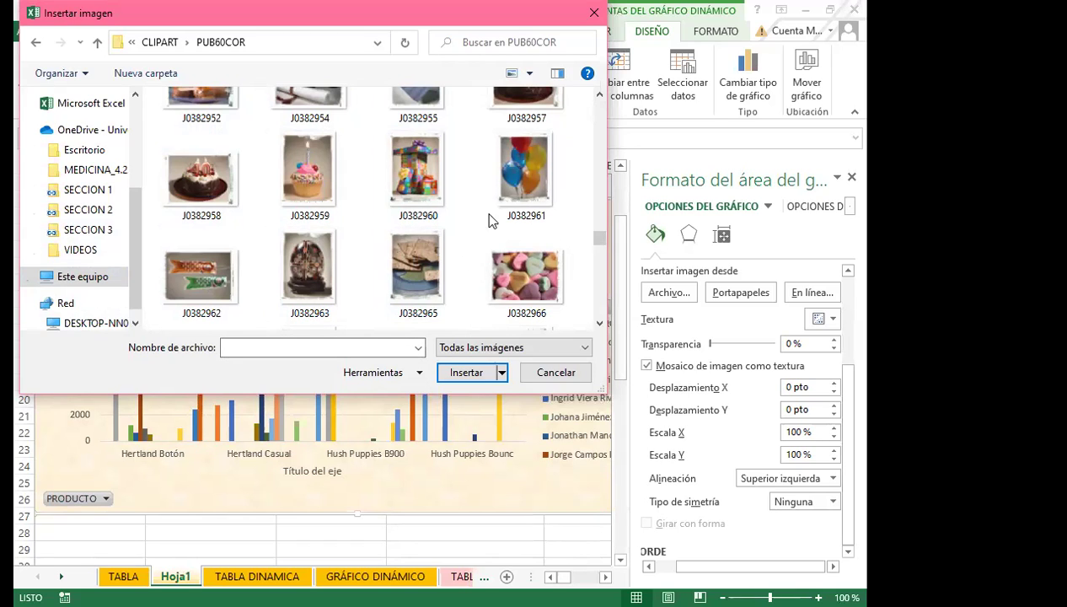
click(523, 172)
click(467, 379)
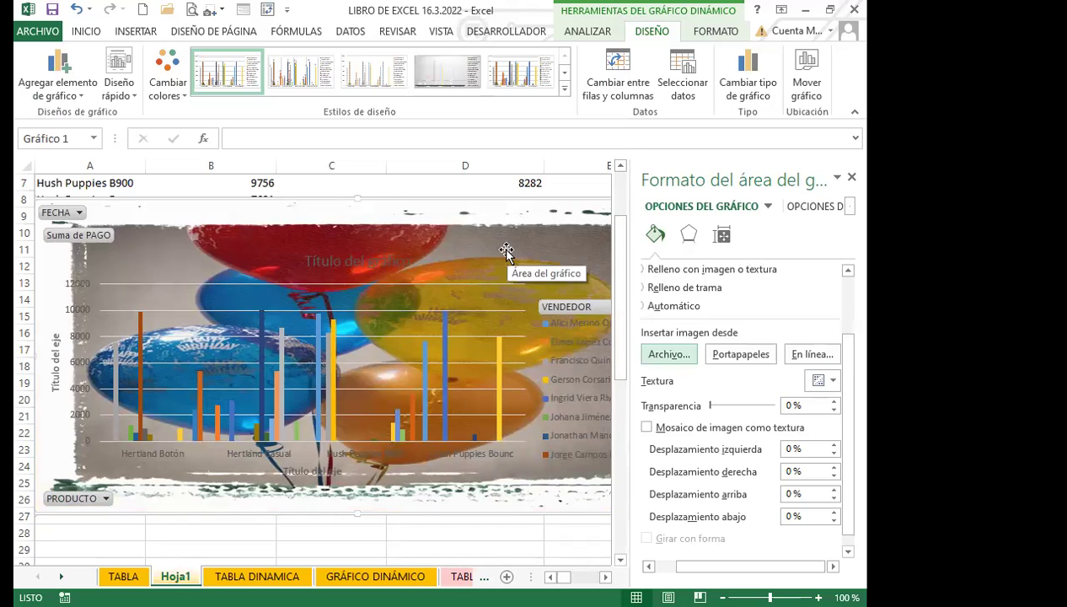
Insert the bare-trees-in-snow picture PH01235U from the PUB60COR folder as the chart area background.
click(669, 355)
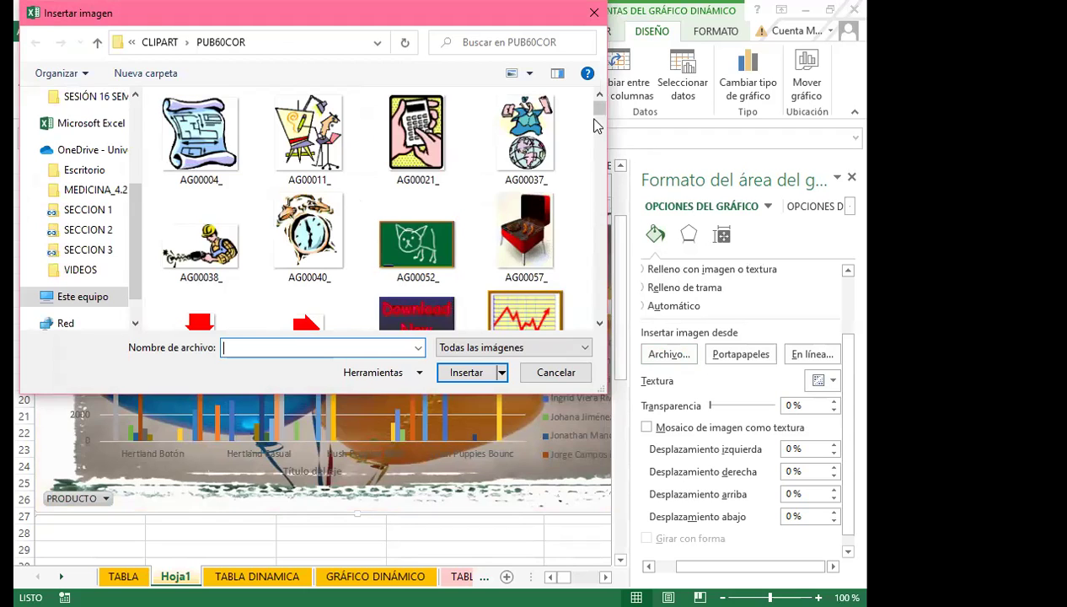
drag(597, 118, 588, 303)
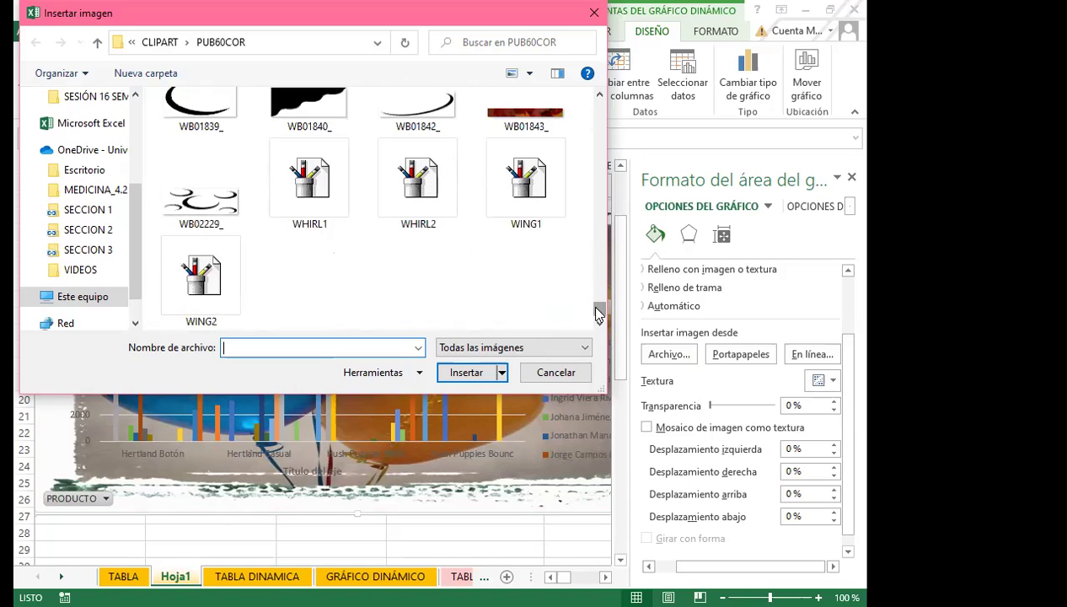
click(600, 94)
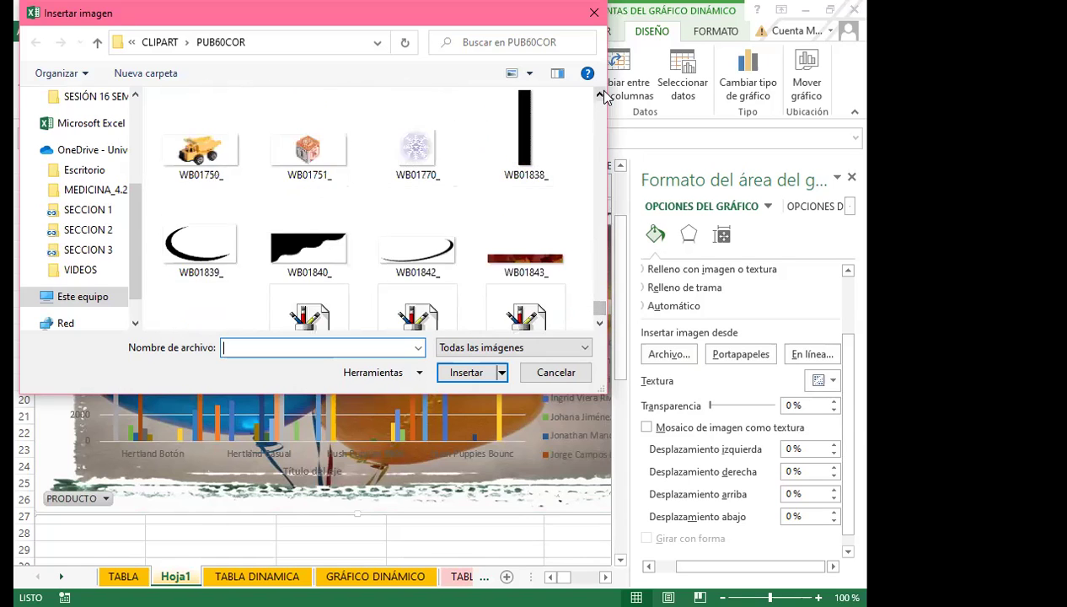
click(600, 94)
click(600, 94)
click(600, 95)
click(600, 94)
click(599, 94)
click(600, 94)
click(599, 94)
click(600, 94)
click(600, 94)
drag(598, 302, 595, 265)
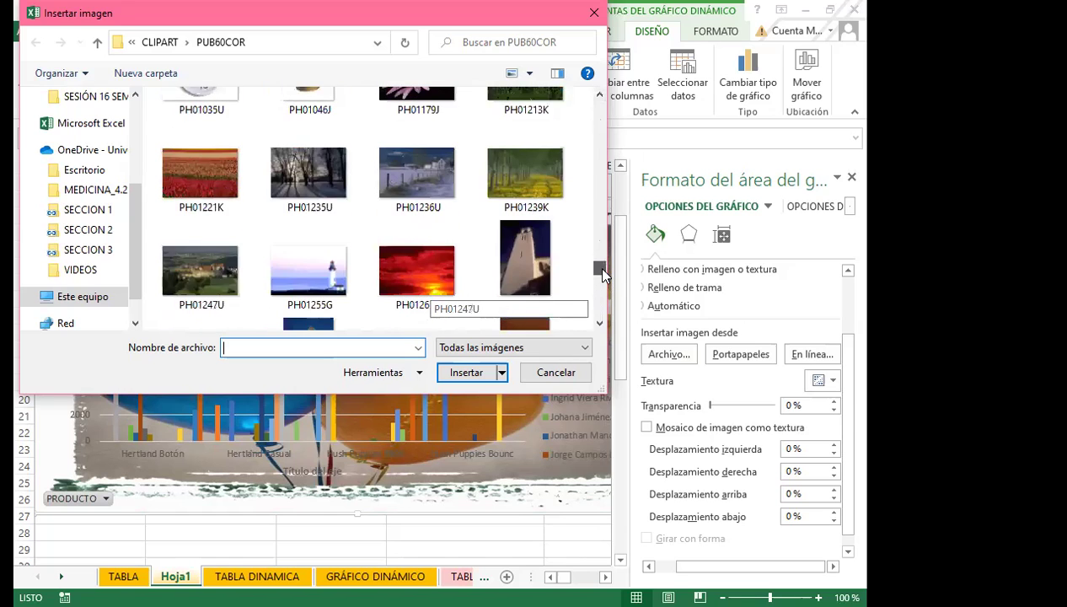
click(308, 173)
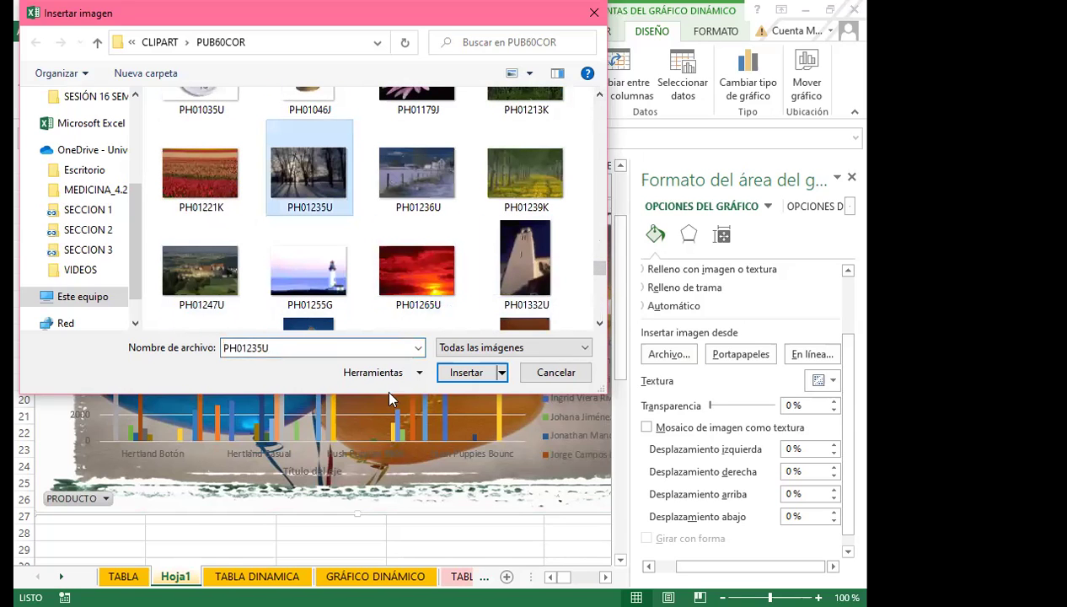
click(466, 372)
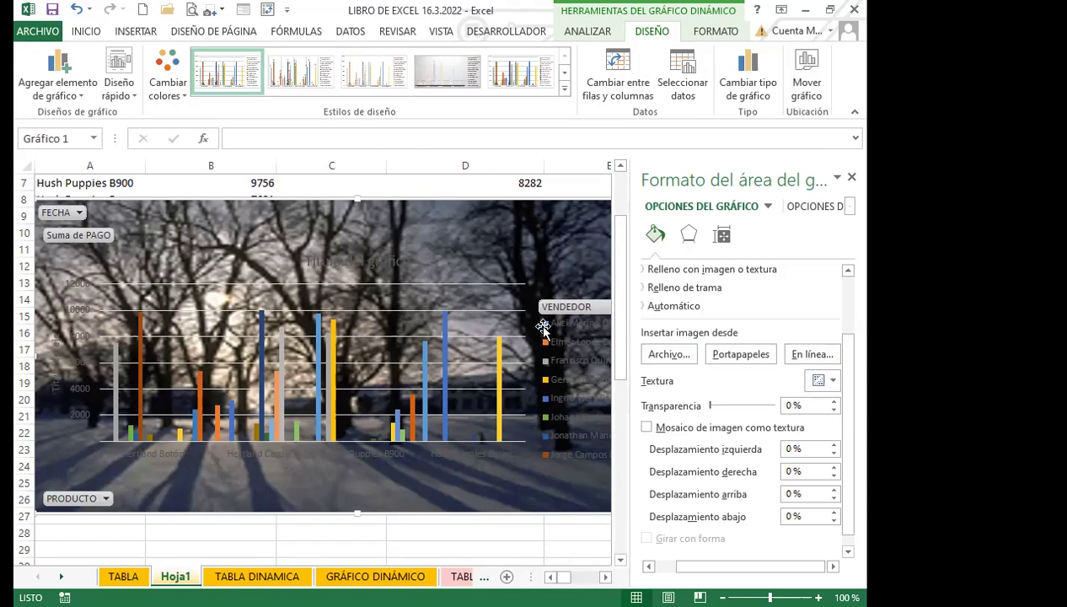
Search Bing images for COLORES to find an online picture for the chart area fill.
click(811, 353)
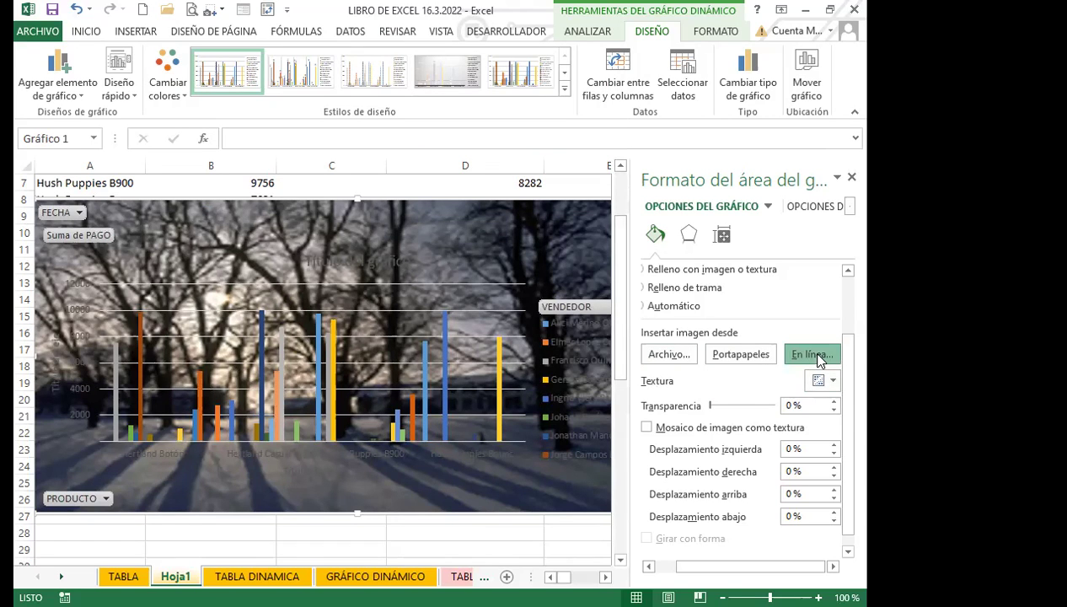
click(543, 241)
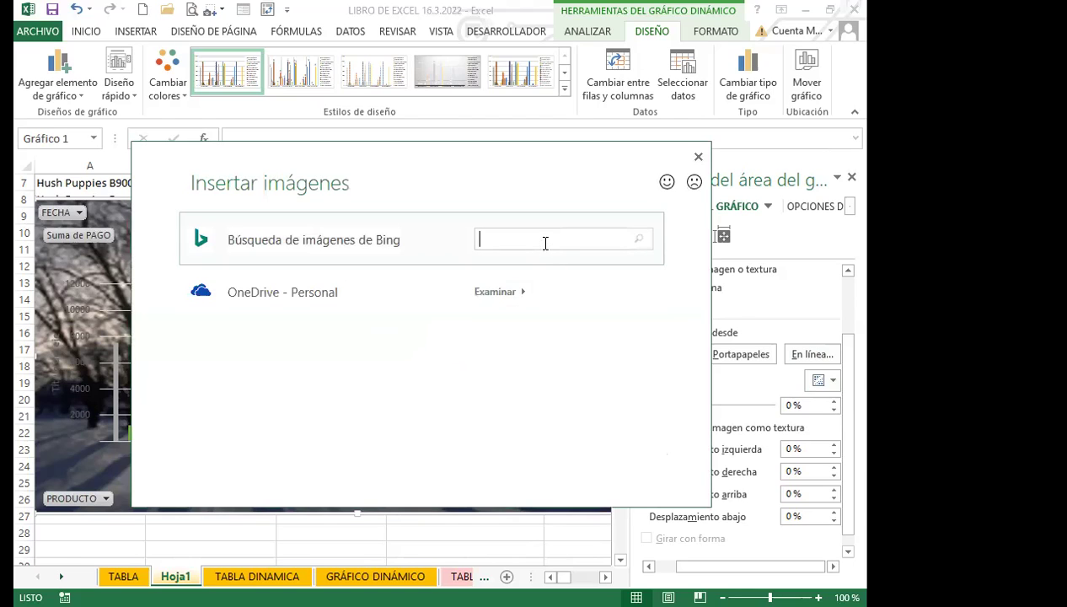
text(COLORES)
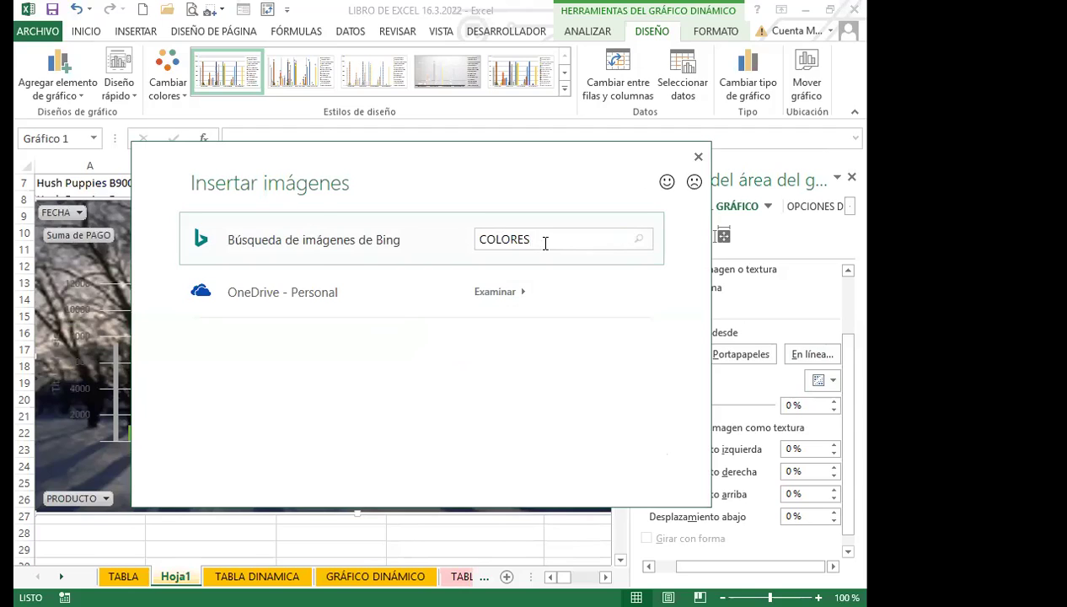
key(Return)
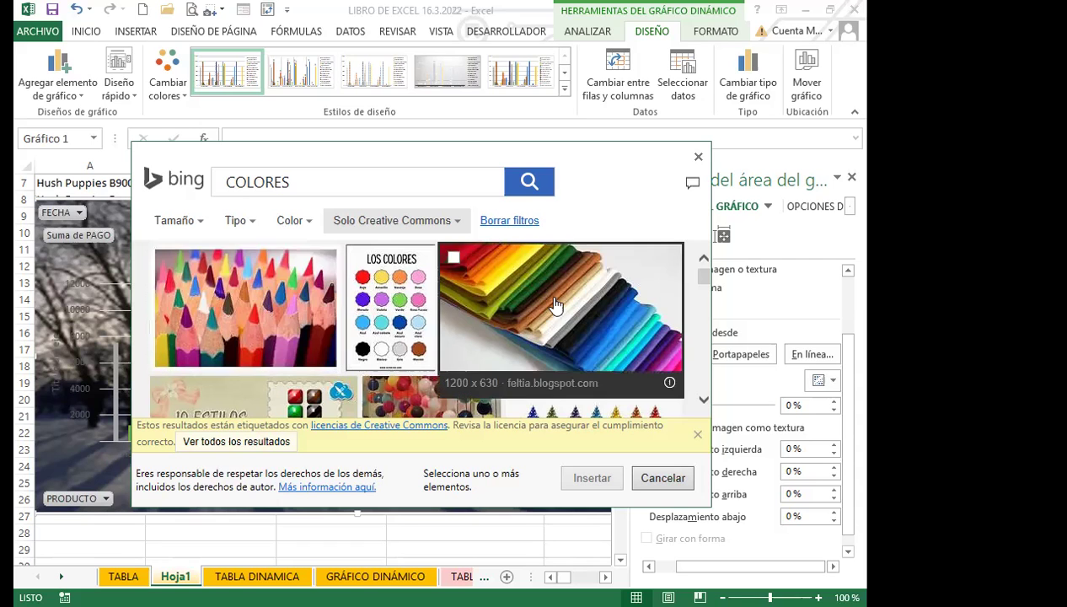
Insert the black 1920 x 1440 picture with the rainbow glow from the Bing results as the chart area background.
scroll(488, 340, down, 3)
scroll(310, 369, down, 2)
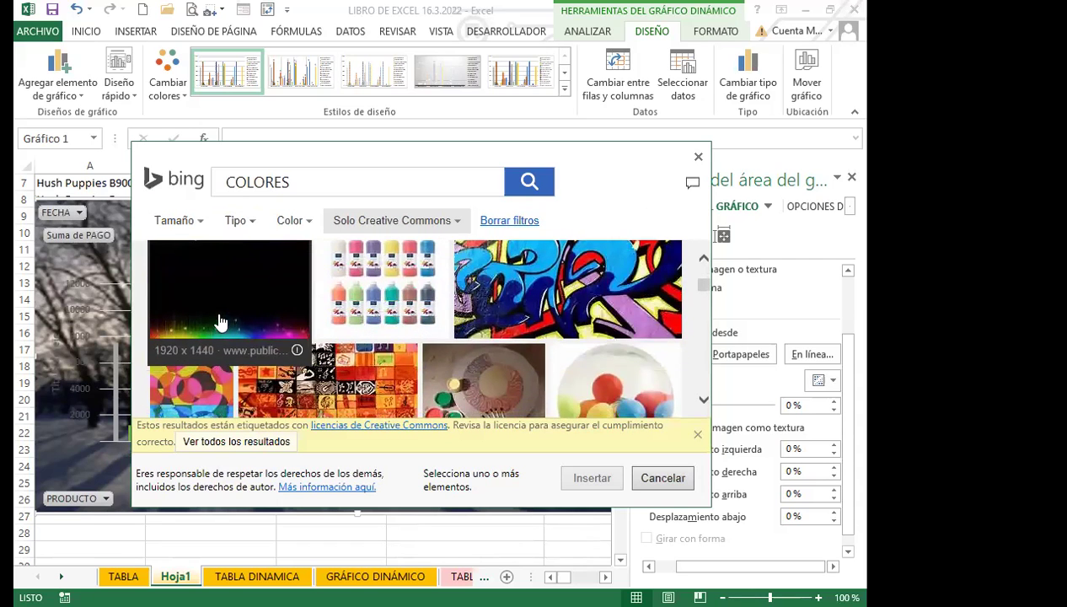
click(219, 321)
click(592, 478)
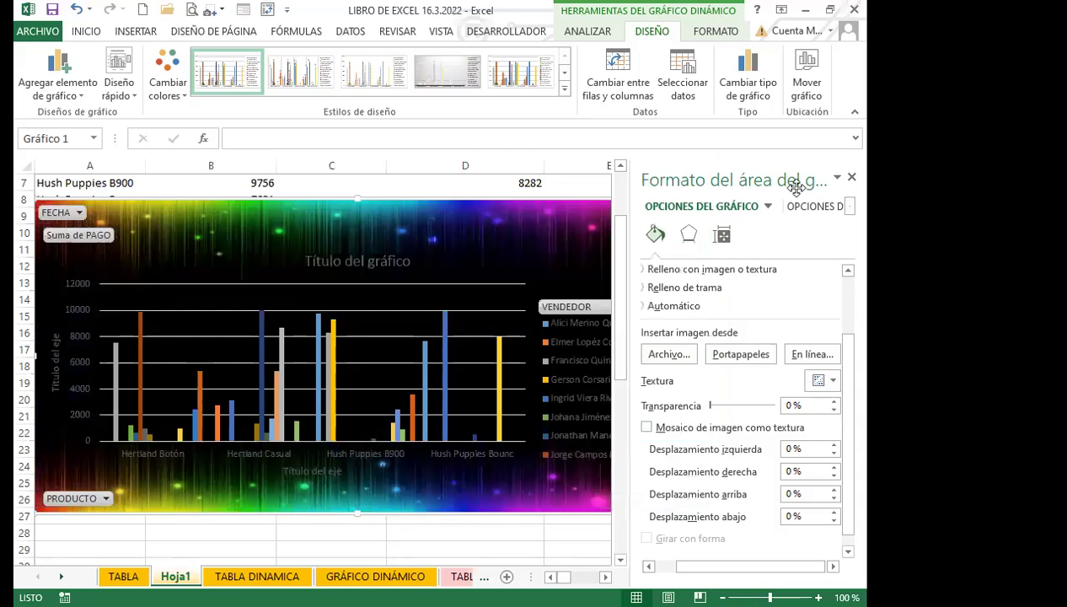
Close the chart area formatting options and move the chart below the pivot table so it starts at row 13.
click(851, 177)
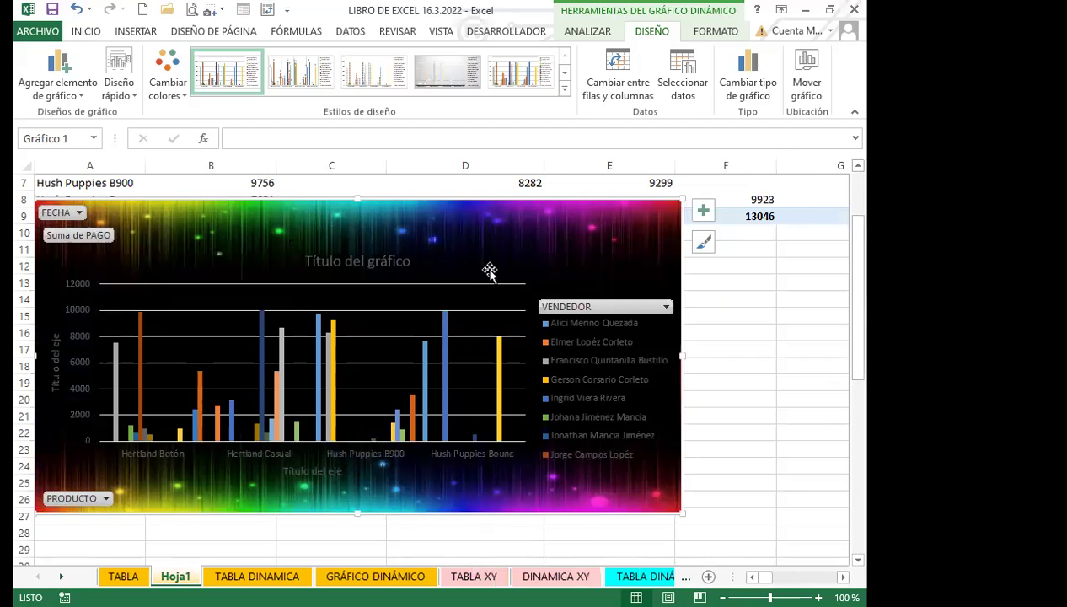
scroll(301, 312, up, 2)
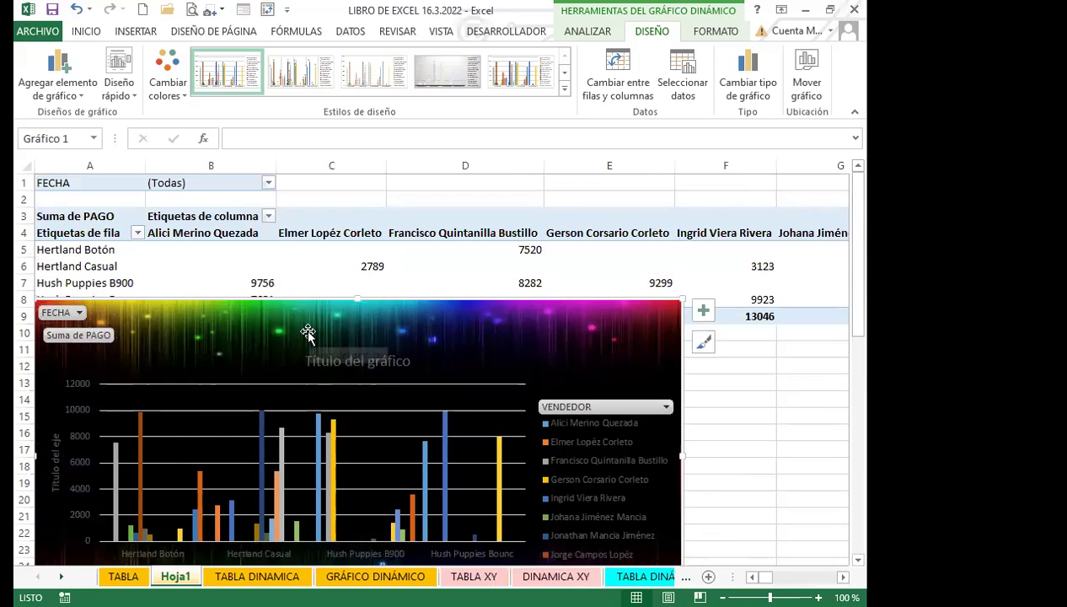
drag(440, 333, 444, 406)
Format the pivot table with the dark table style that has black header and total rows and a gray body.
click(427, 239)
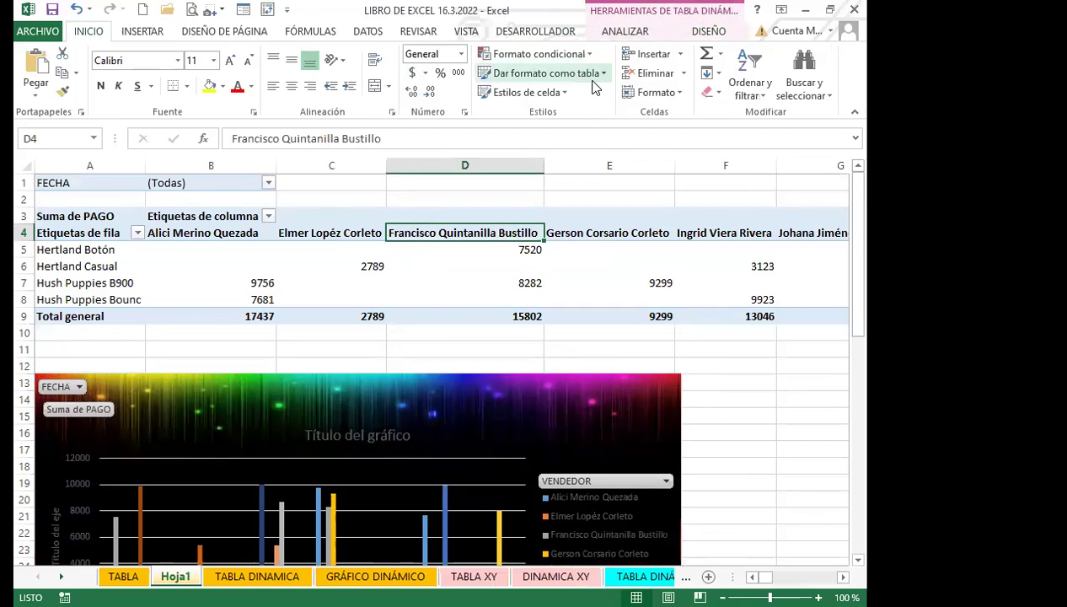
click(605, 74)
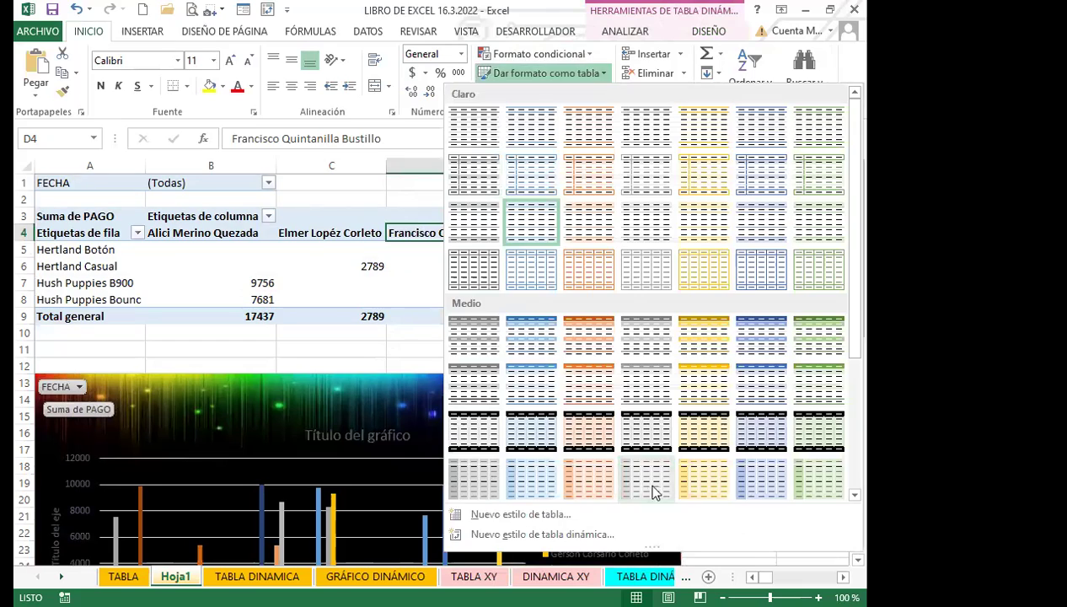
drag(845, 341, 844, 464)
click(624, 424)
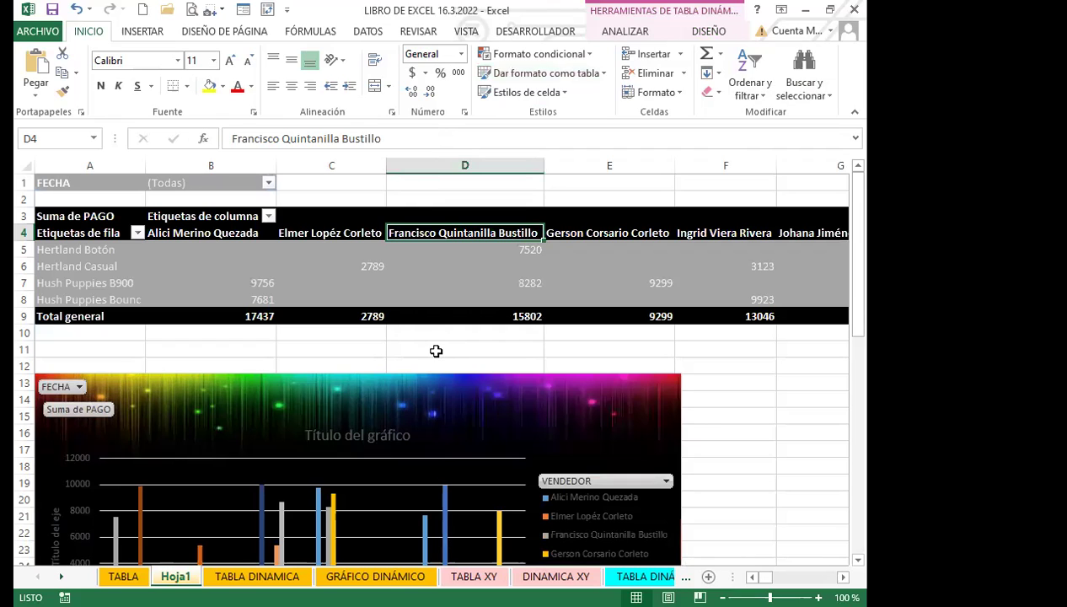
Give the chart title a solid white fill.
click(502, 416)
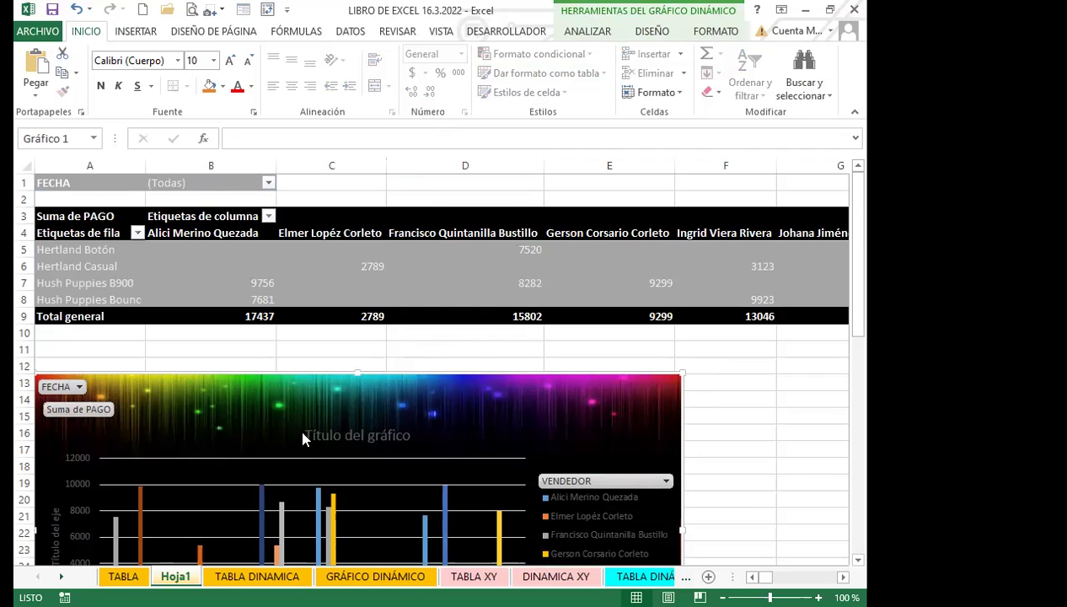
scroll(303, 434, down, 1)
double_click(312, 390)
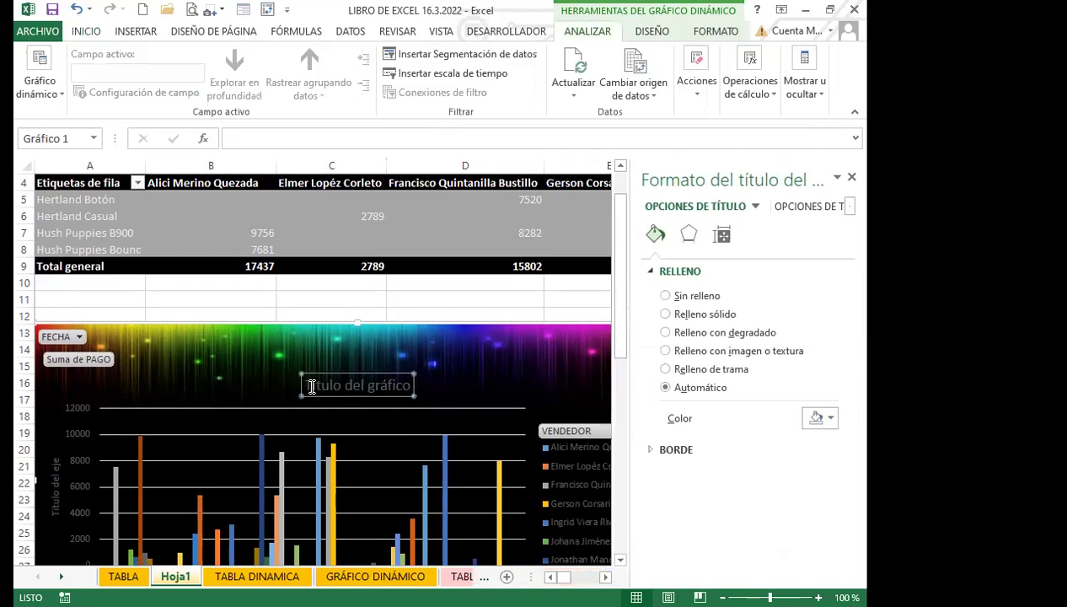
click(666, 314)
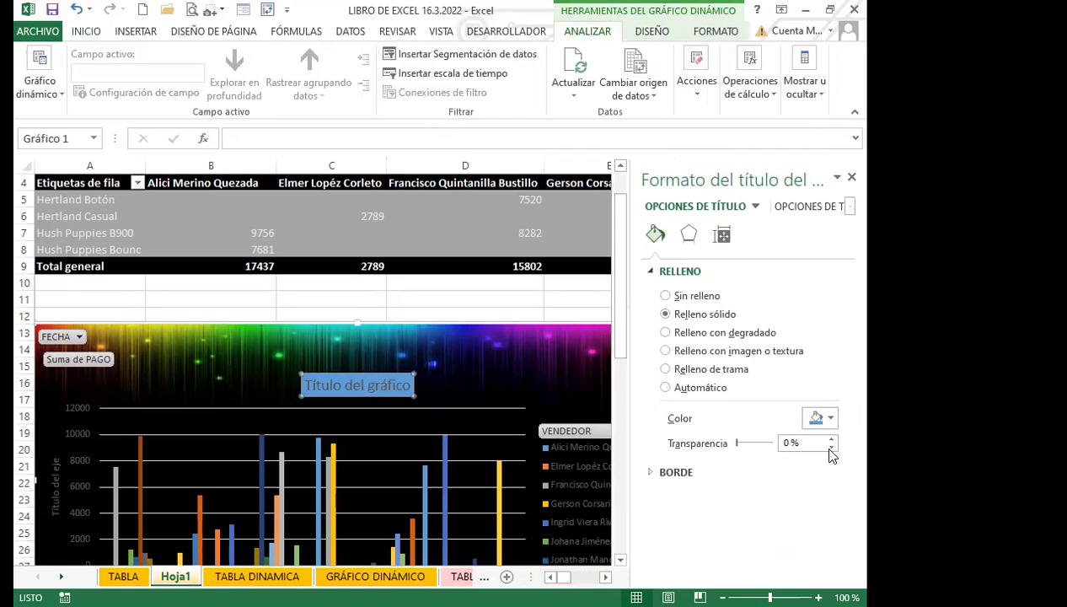
click(829, 418)
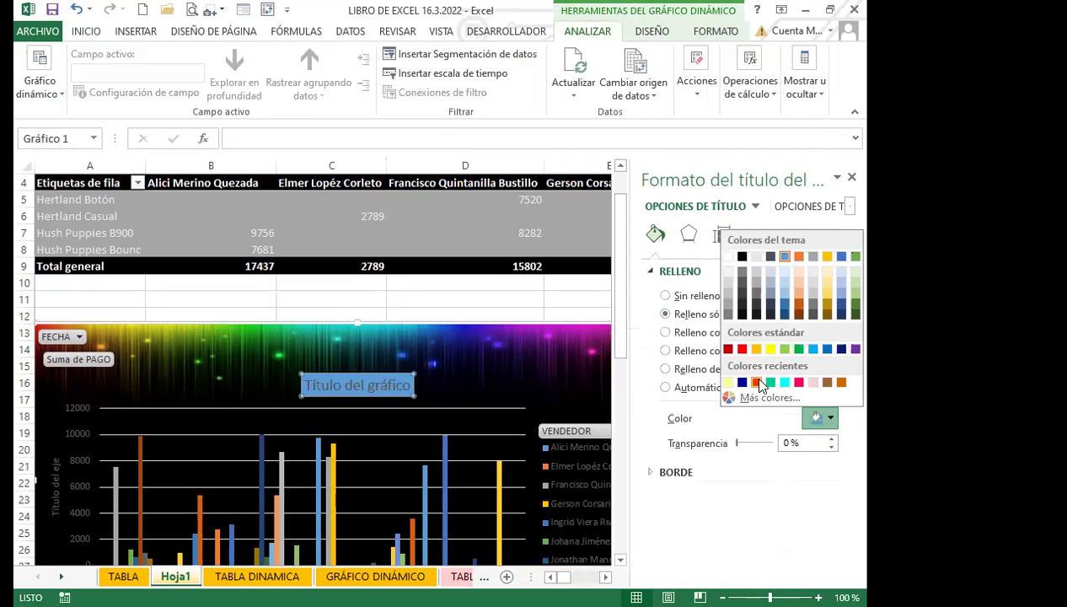
click(728, 256)
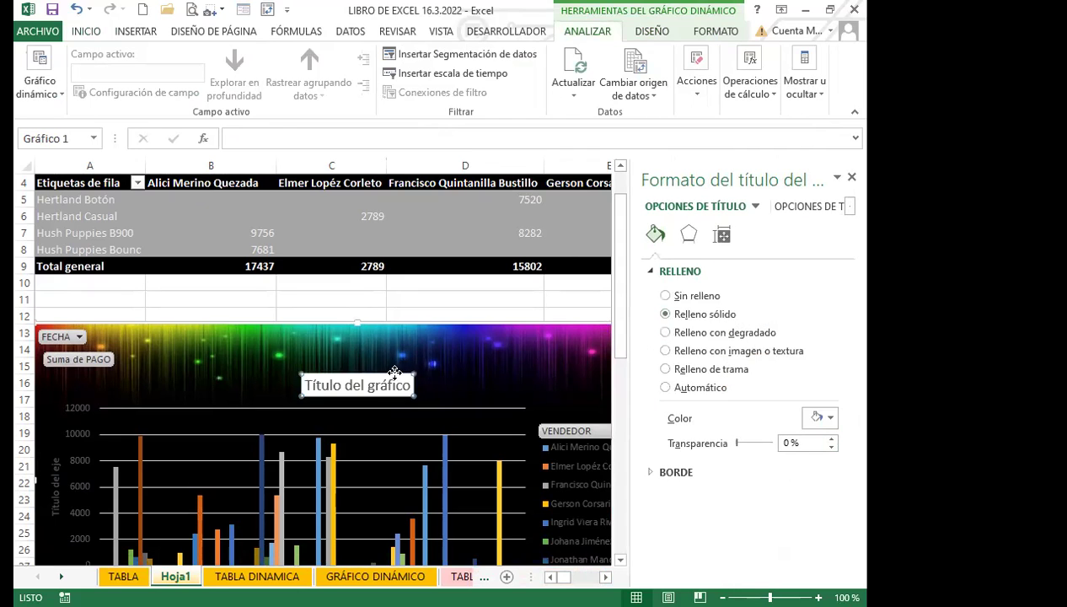
Replace the chart title text with PRODUCTOS DE INFORMACIÓN.
double_click(370, 384)
click(319, 384)
drag(319, 384, 401, 386)
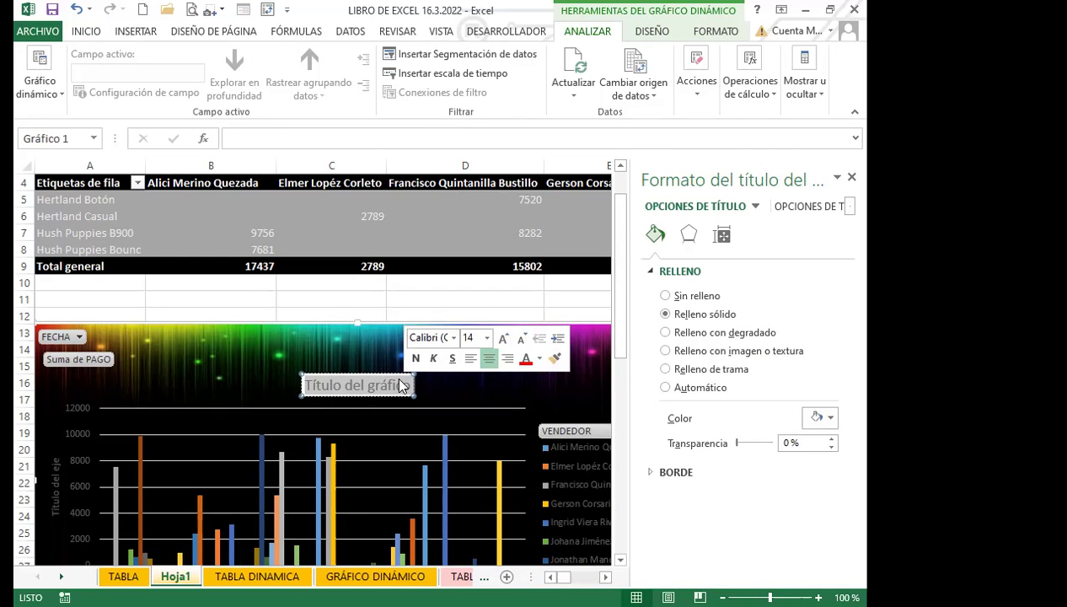
text(PROD)
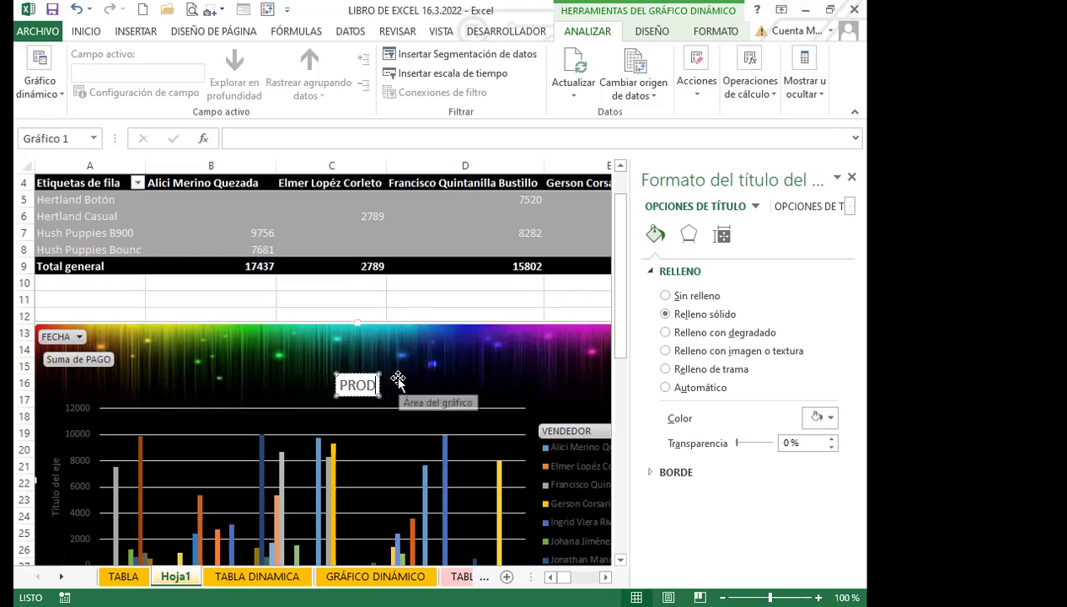
text(UCTOS DE IN)
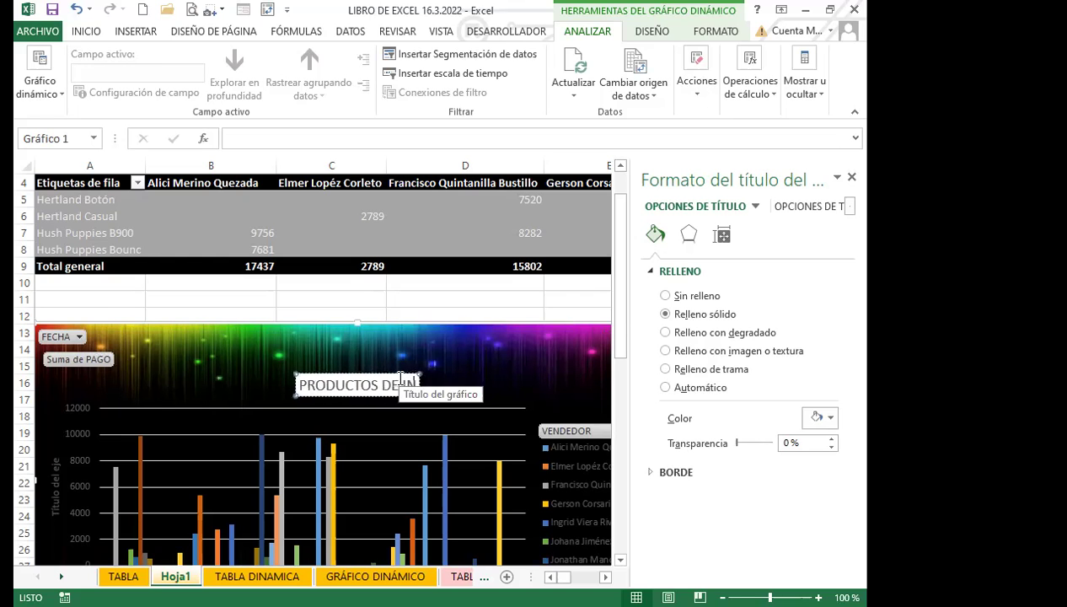
text(FORMACIÓN)
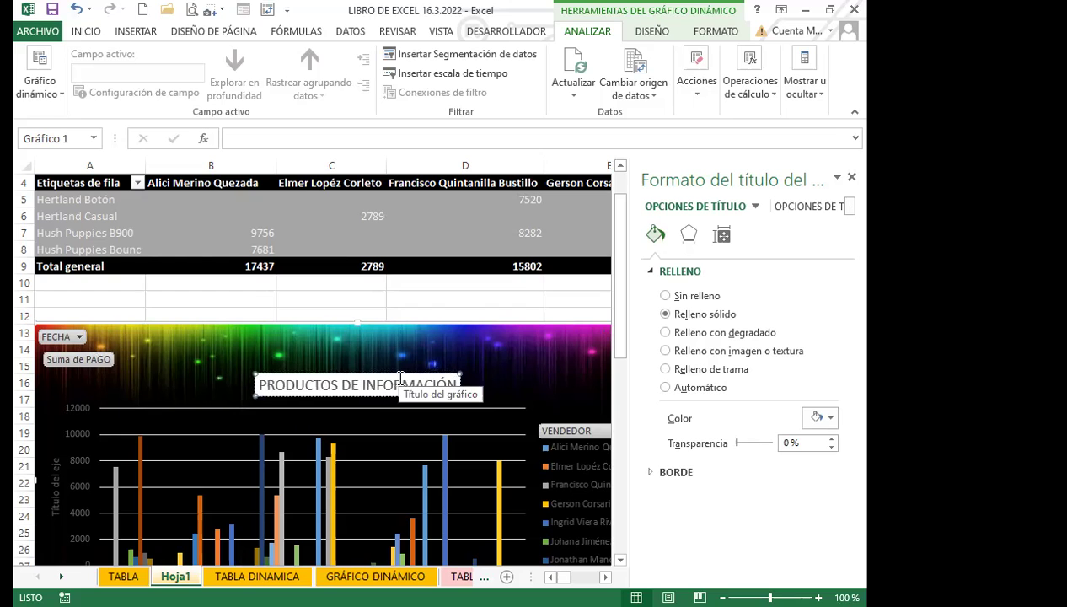
click(503, 363)
Apply a solid white fill to the product labels on the horizontal axis and the numbers on the vertical axis.
scroll(143, 455, down, 2)
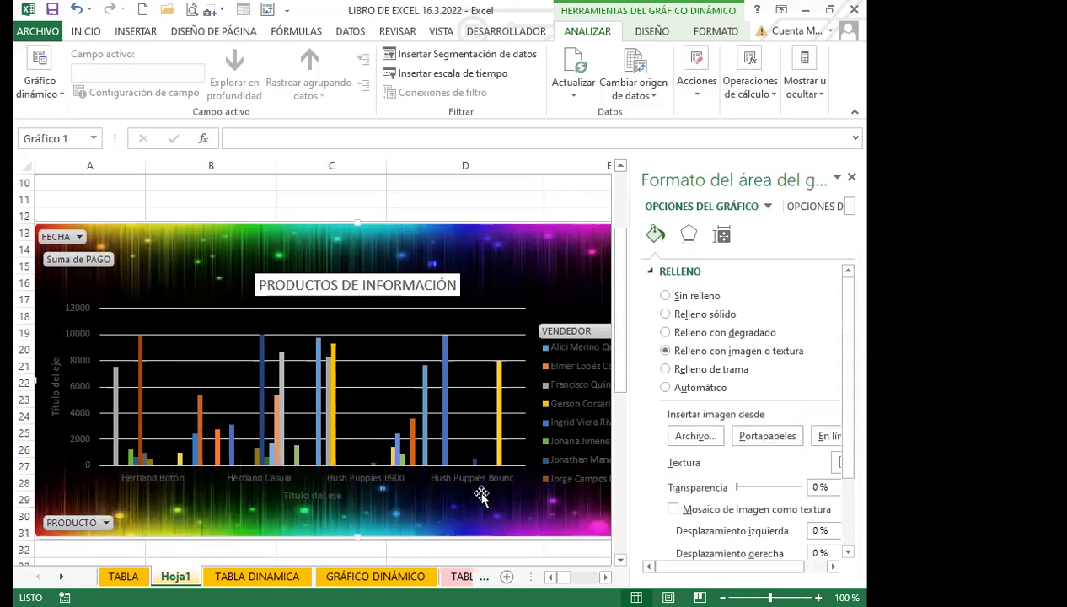
click(137, 477)
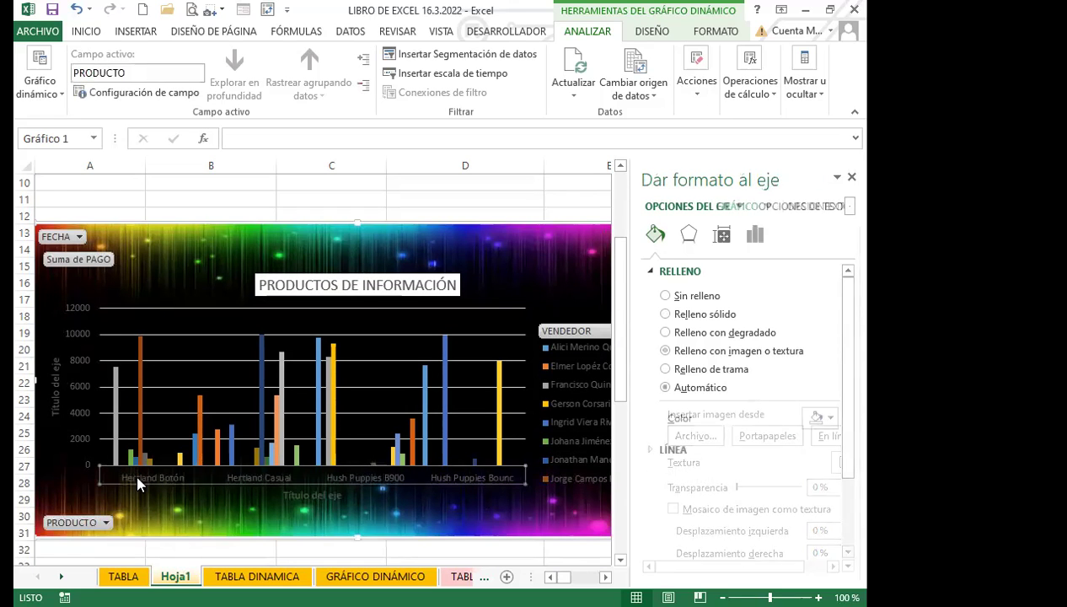
click(665, 314)
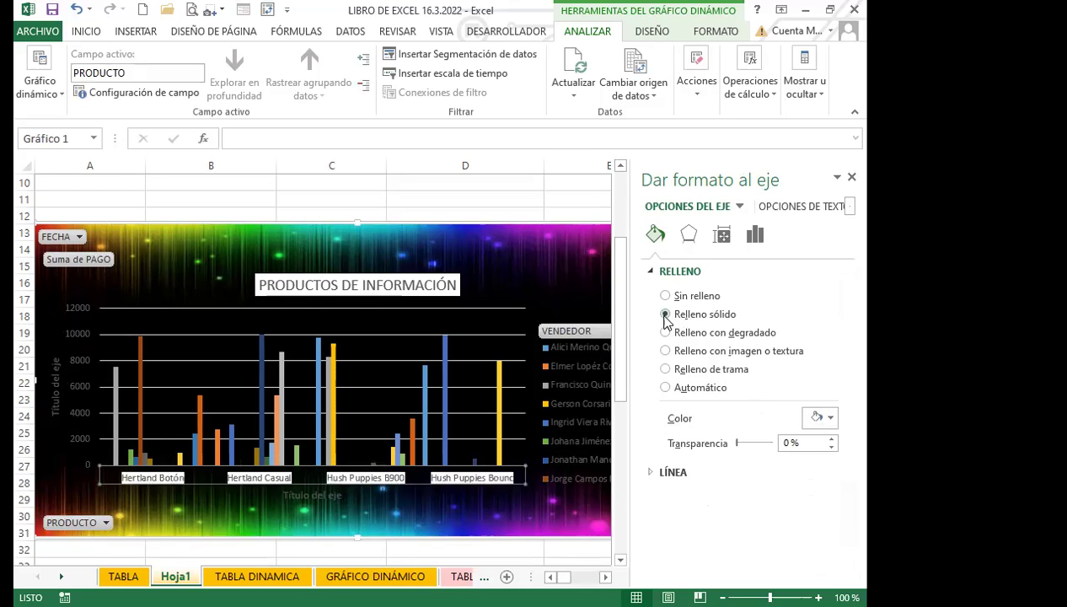
click(55, 372)
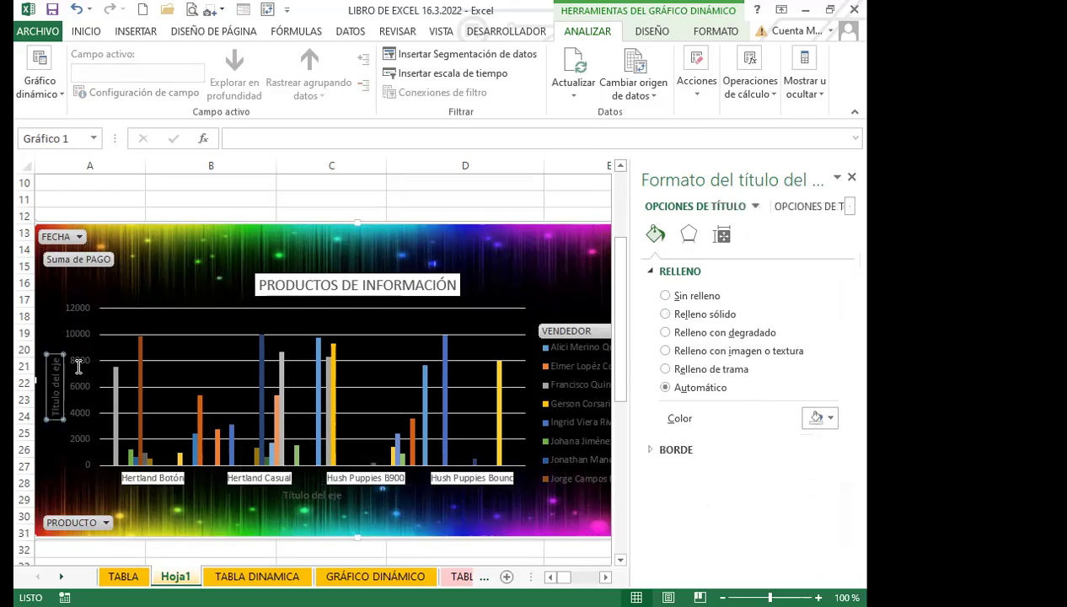
click(82, 364)
click(664, 314)
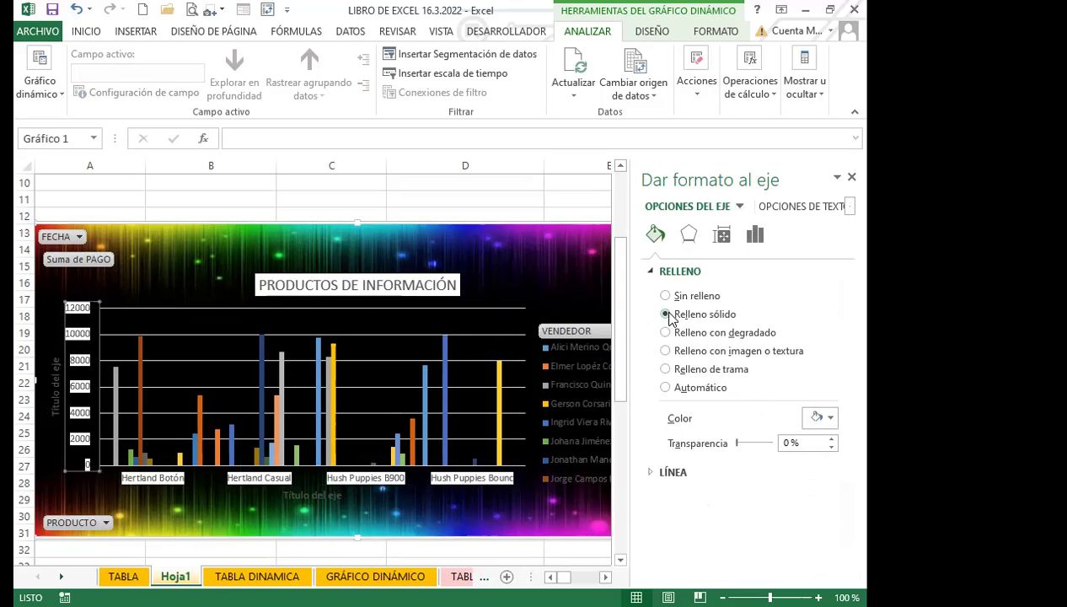
Apply a solid white fill to the VENDEDOR legend and close the formatting options.
click(565, 371)
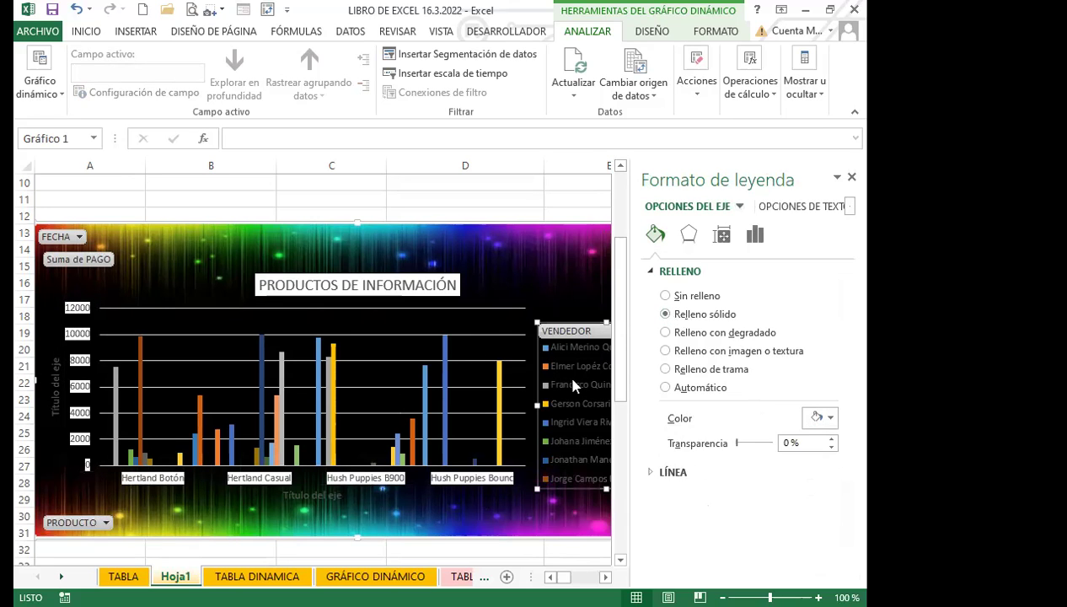
click(665, 313)
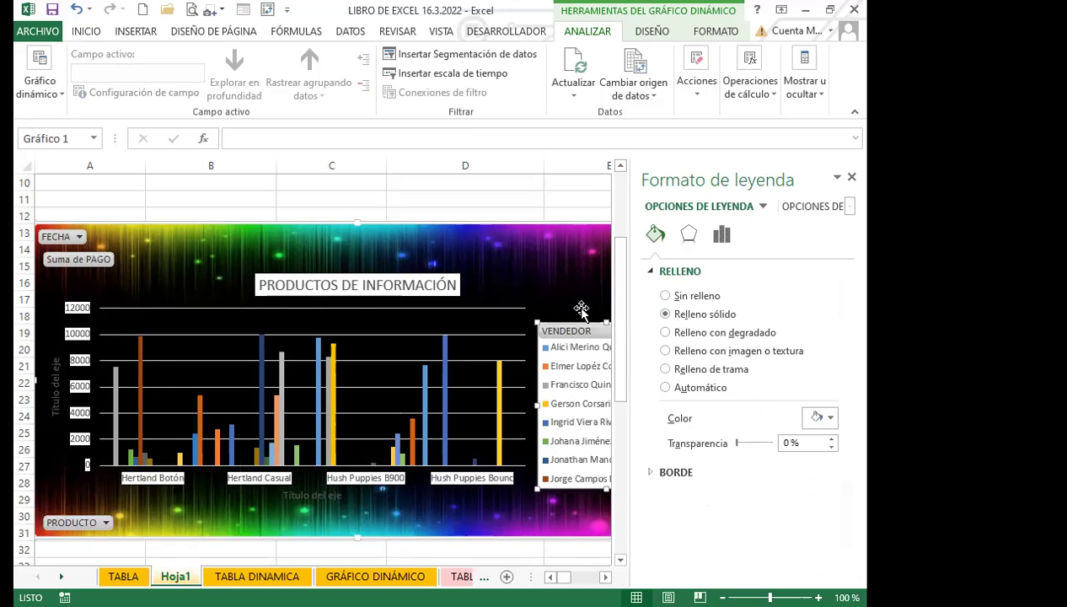
click(851, 177)
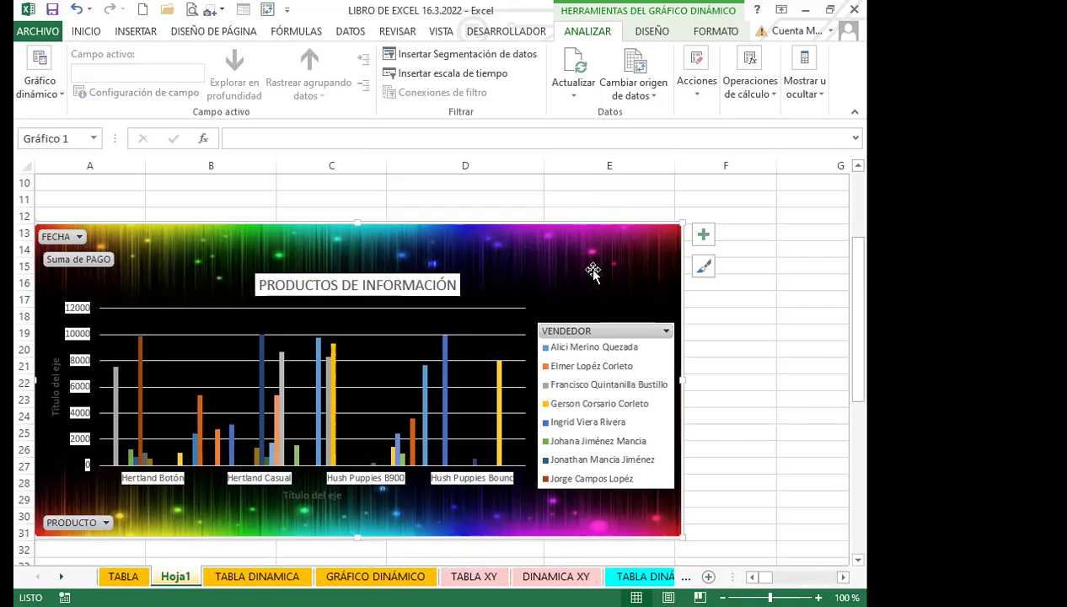
Select the gray column series in the pivot chart to inspect it.
click(115, 416)
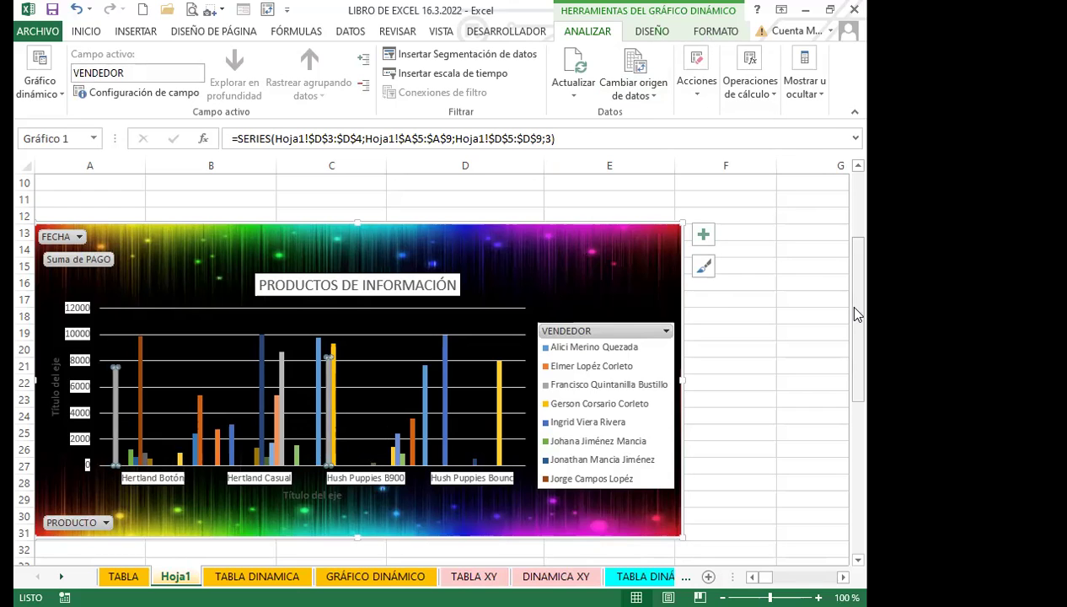
Recolor the selected gray column series with the bright pink recent color.
click(651, 32)
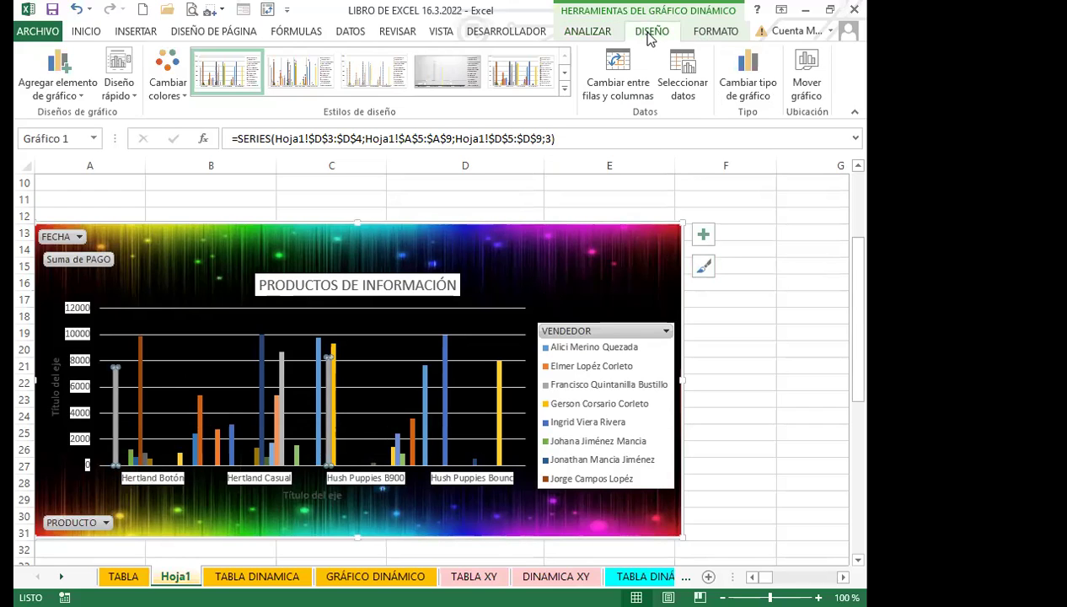
click(716, 32)
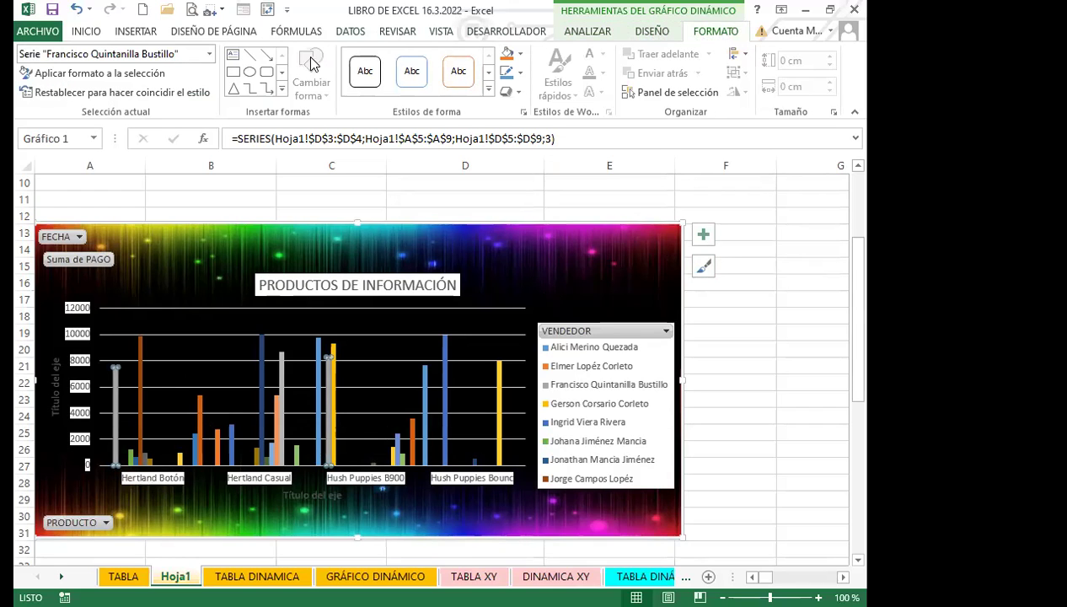
click(520, 55)
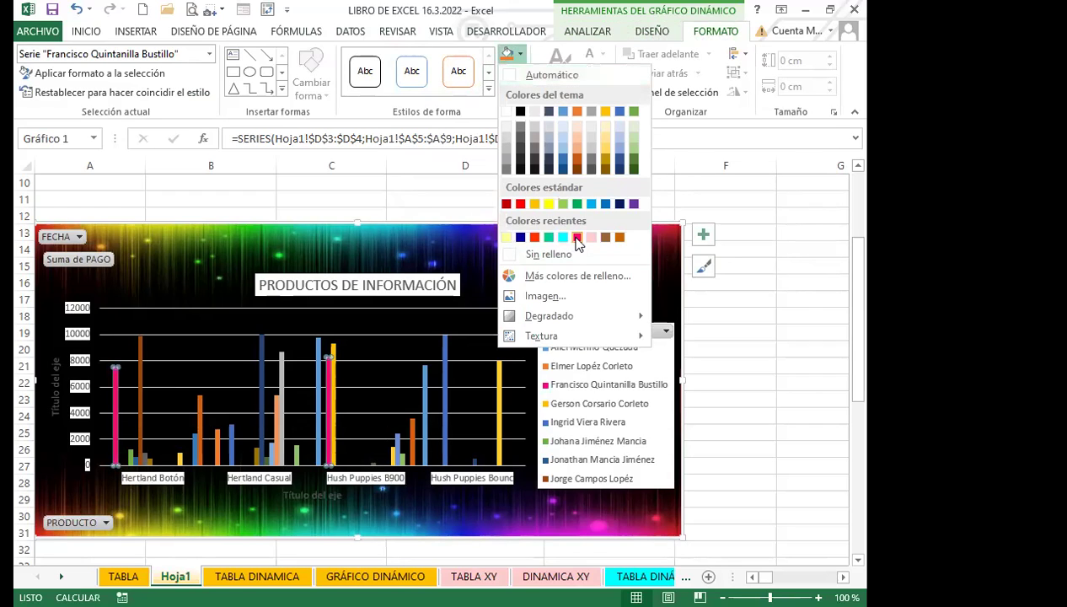
click(144, 406)
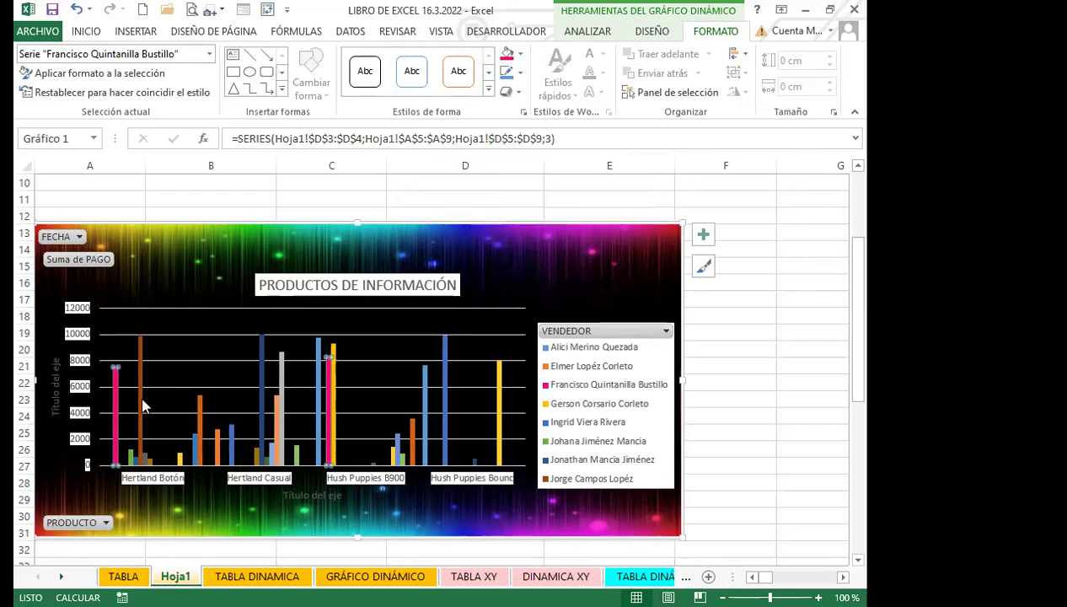
Fill the tallest Hertland Botón column's series dark blue and the orange series shared by Hertland Botón and Hush Puppies B900 brown.
click(141, 406)
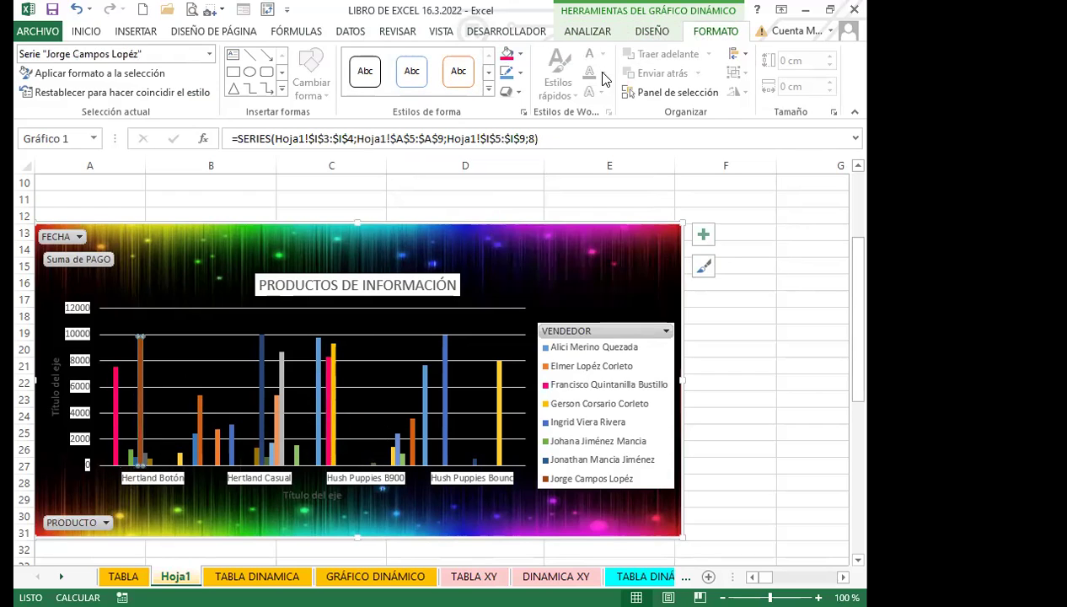
click(521, 57)
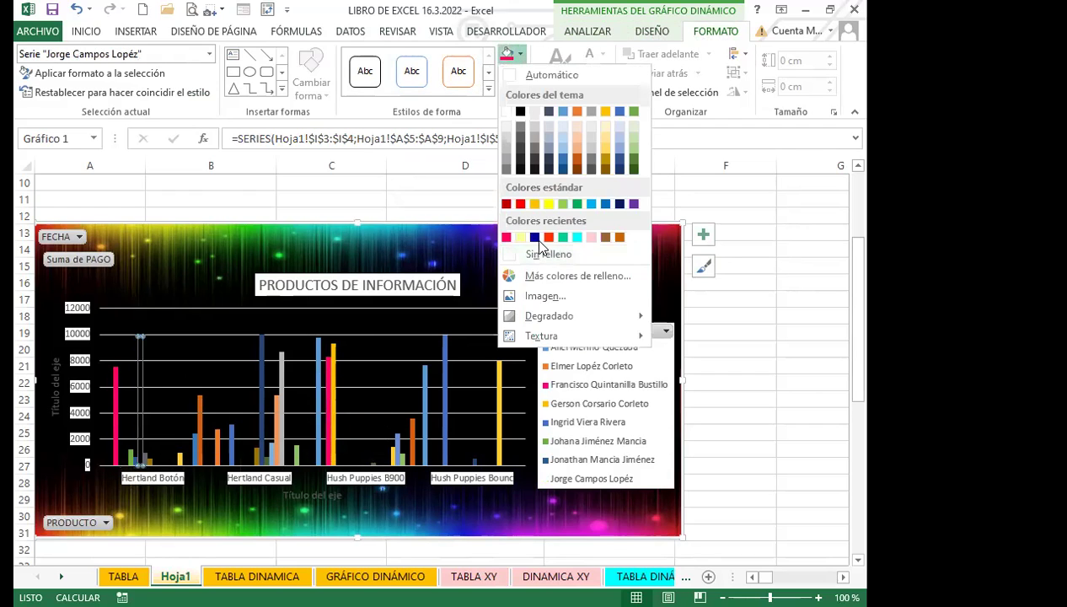
click(533, 240)
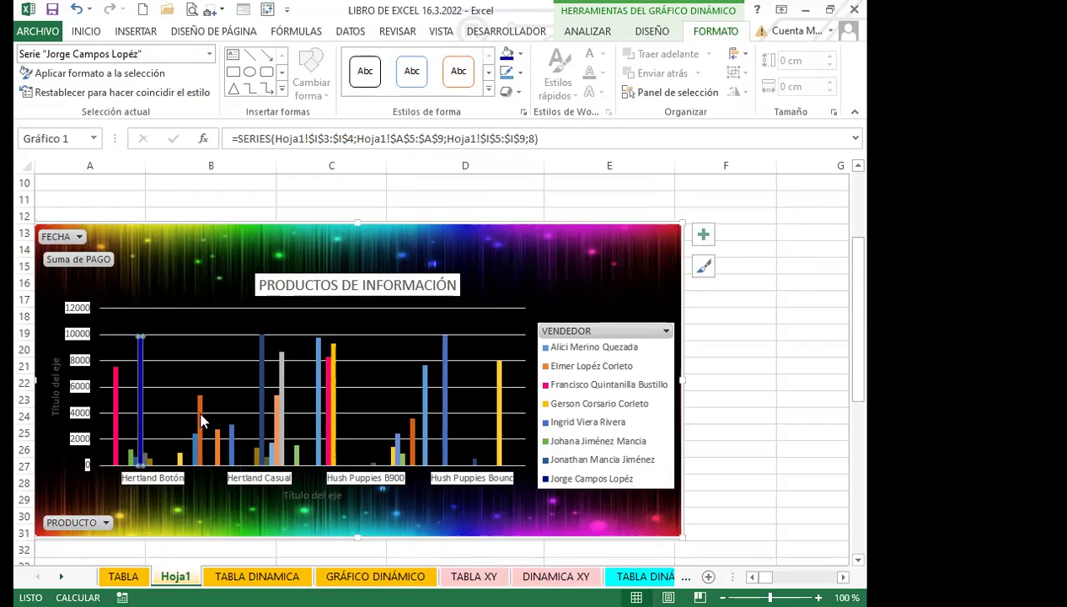
click(199, 419)
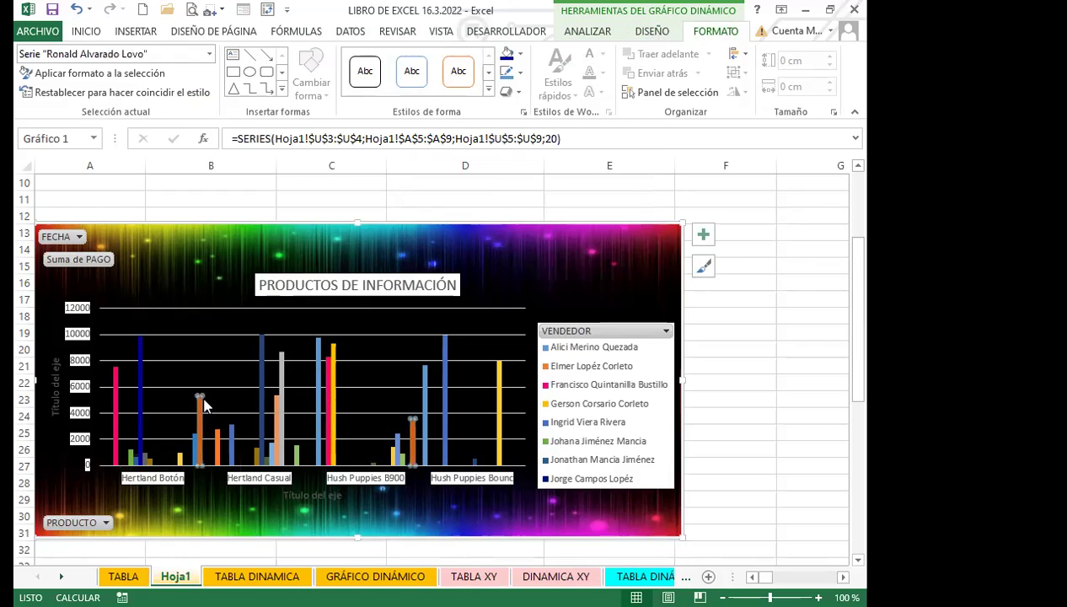
click(520, 55)
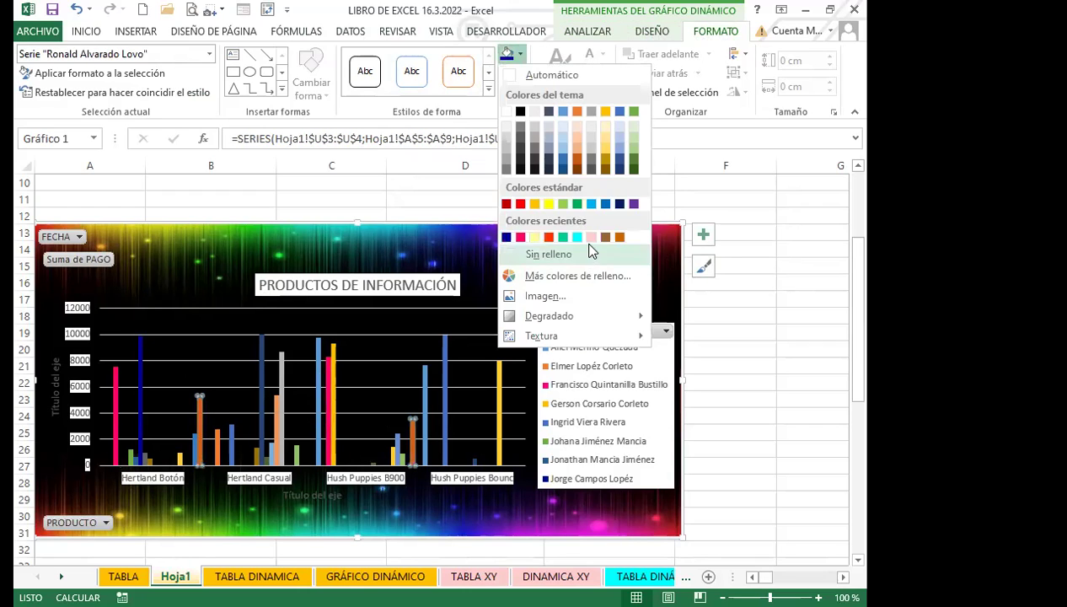
click(604, 238)
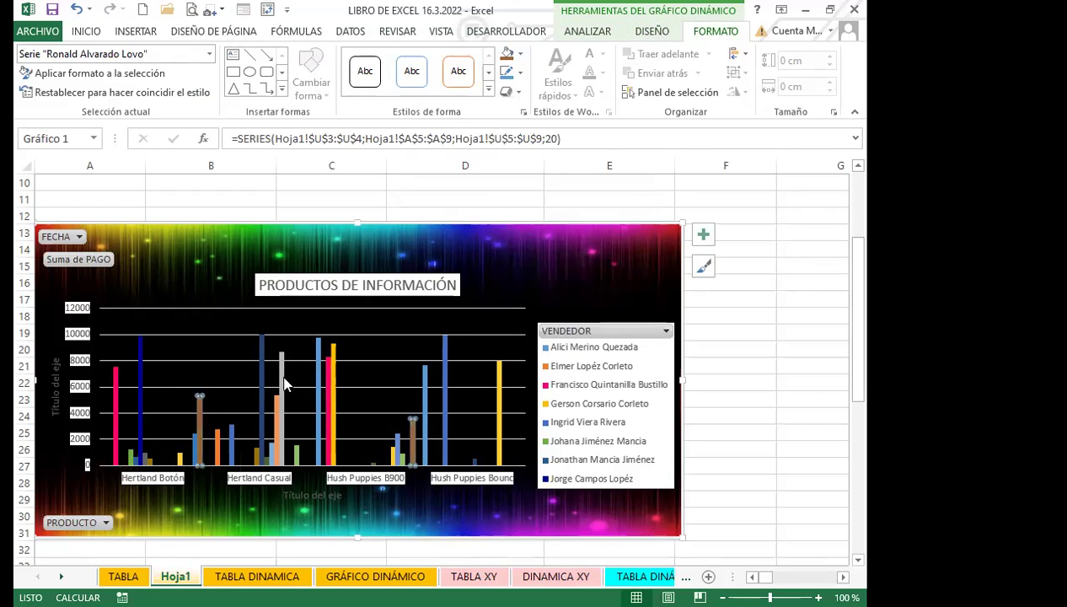
Fill the tall gray Hertland Casual series turquoise and apply a pink texture to the series with the tallest Hush Puppies Bounc column.
click(283, 381)
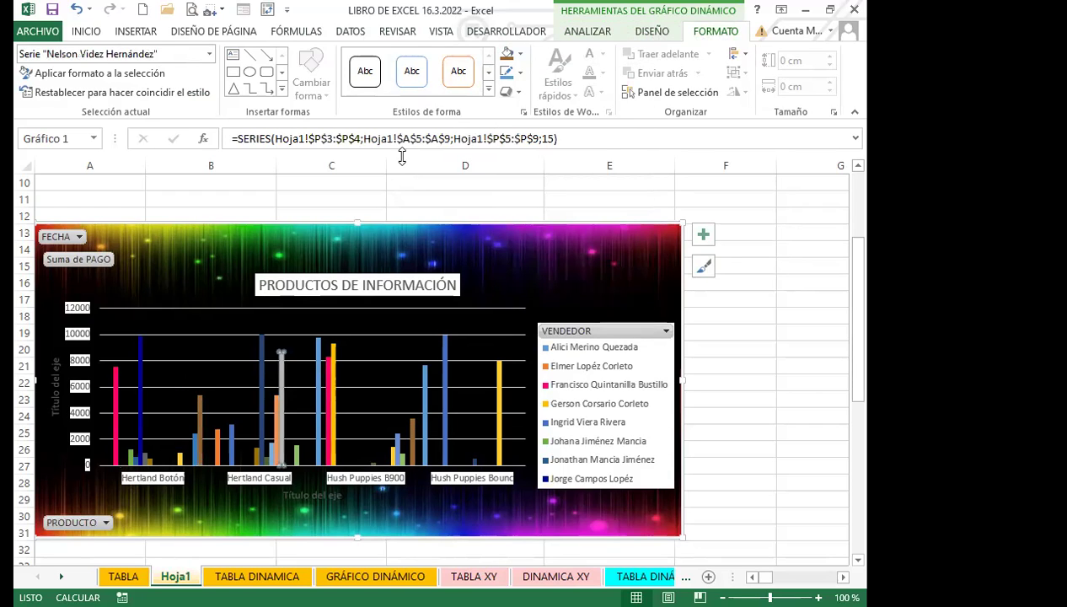
click(520, 54)
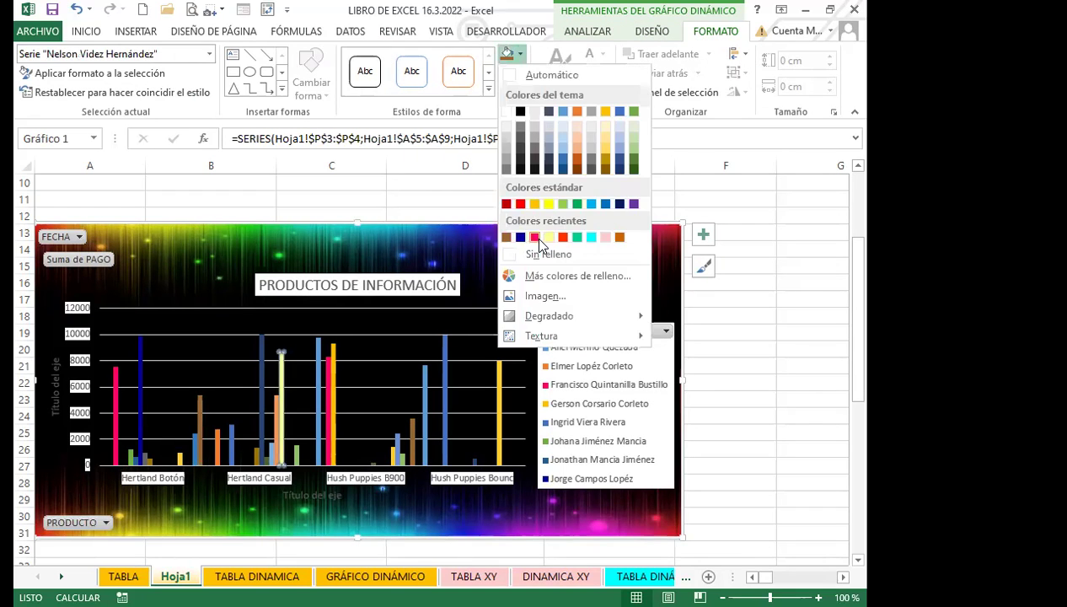
click(588, 238)
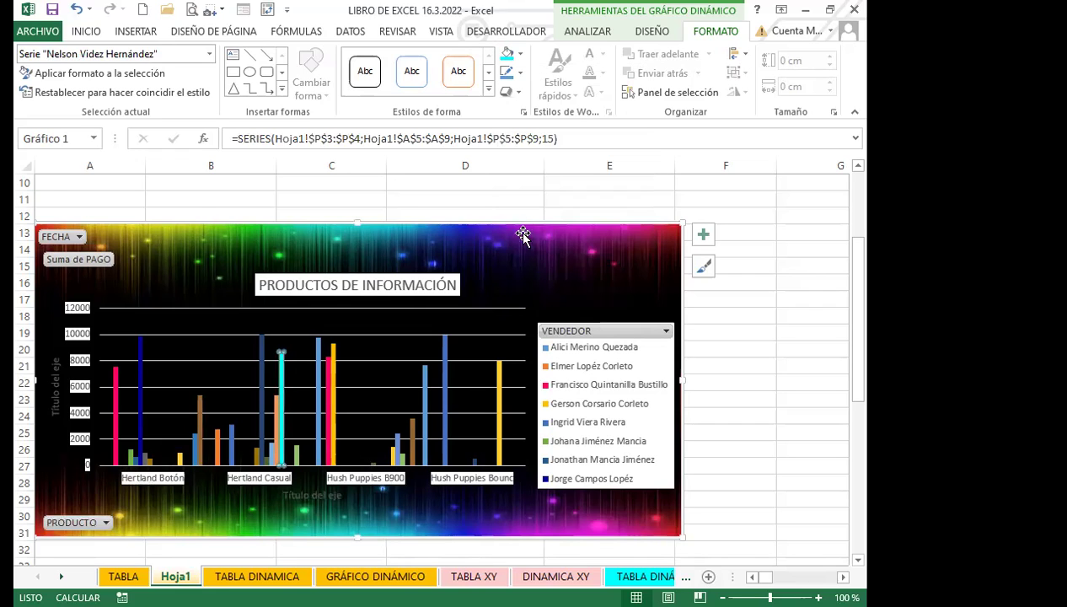
click(448, 372)
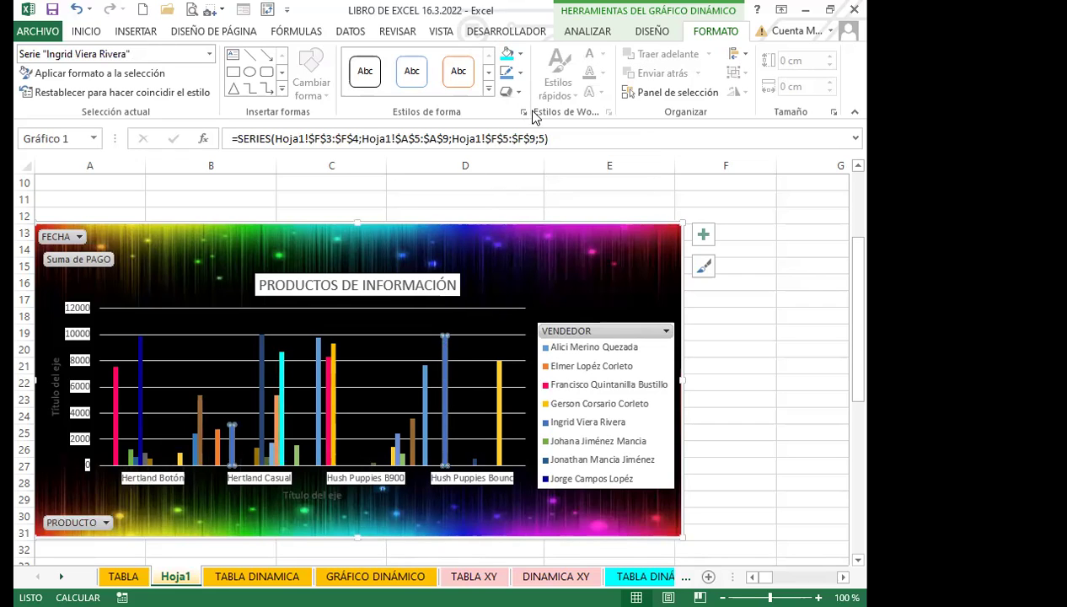
click(520, 54)
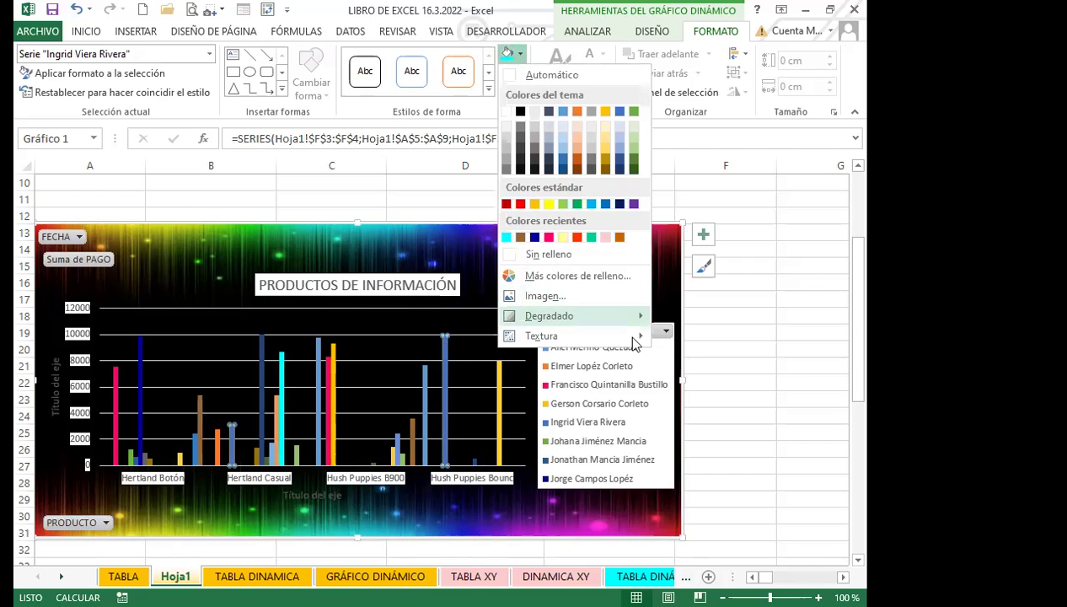
mouse_move(634, 340)
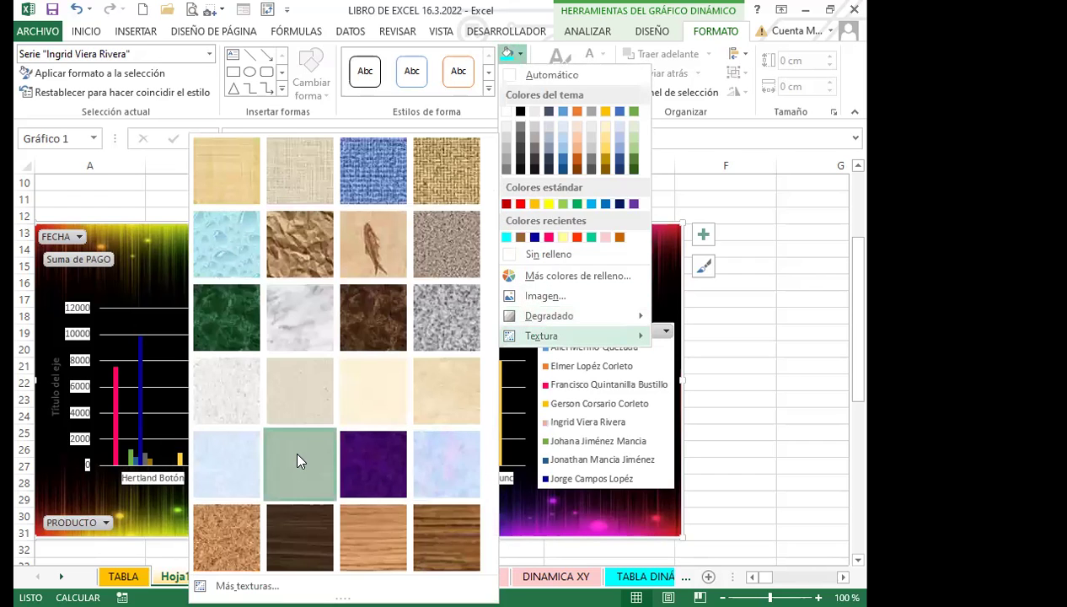
click(296, 460)
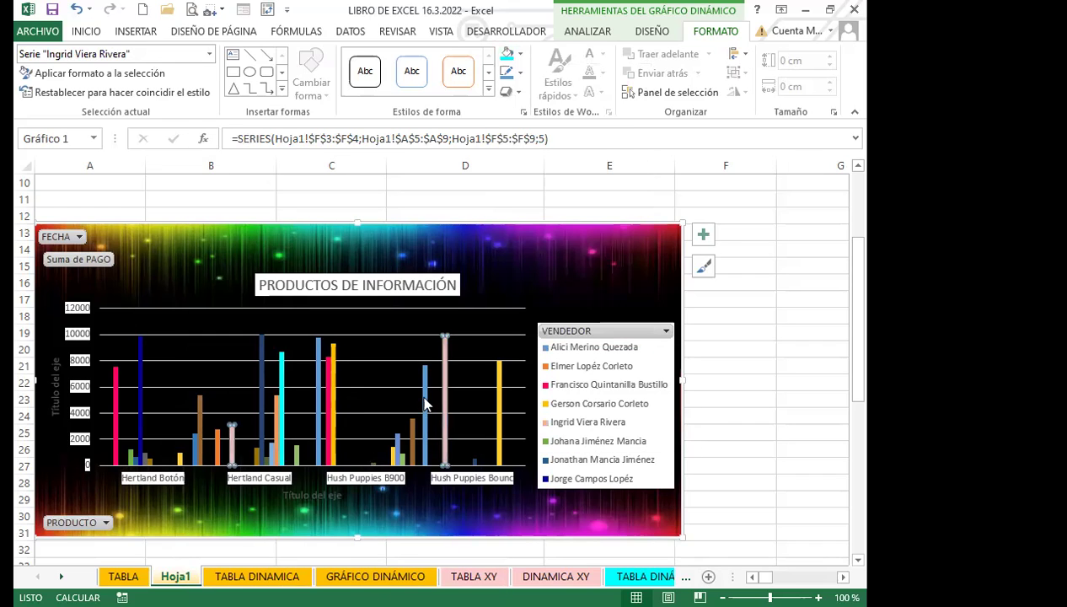
Apply a light blue gradient variation to the blue series shared by Hush Puppies B900 and Hush Puppies Bounc.
click(425, 404)
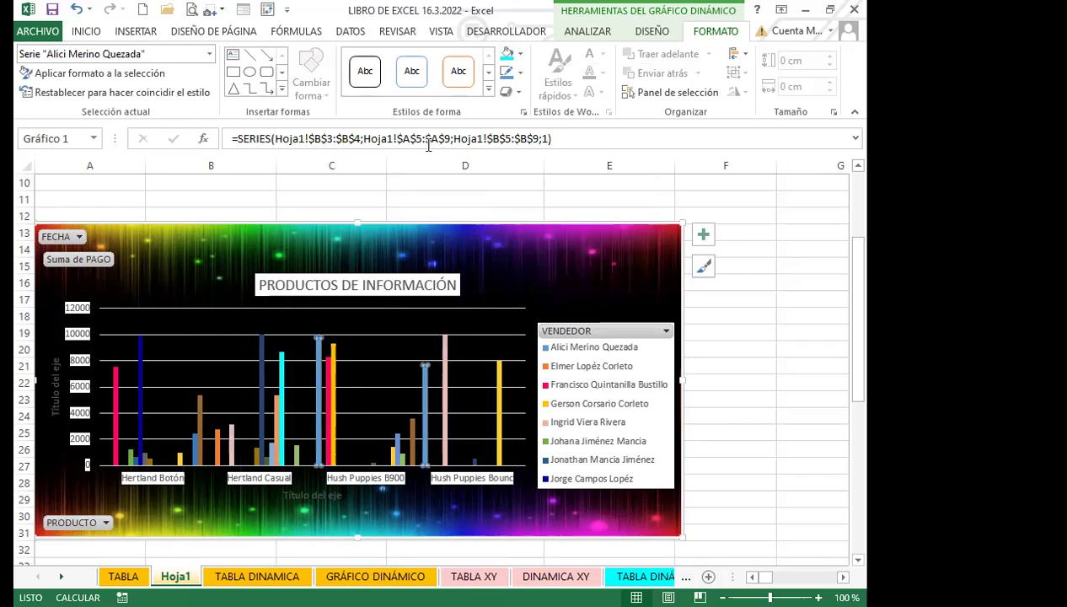
click(520, 54)
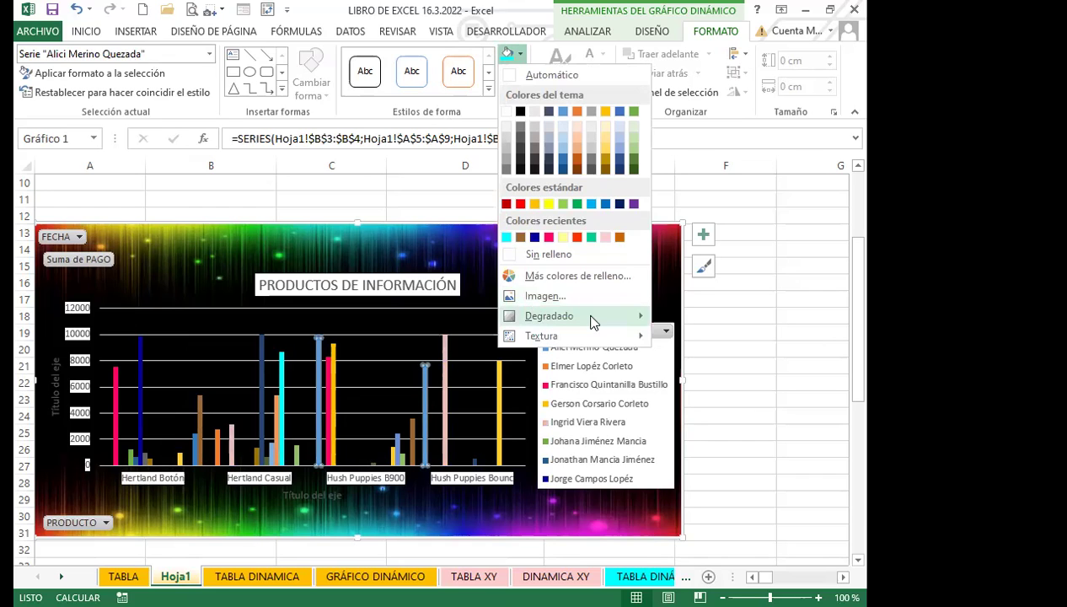
mouse_move(546, 318)
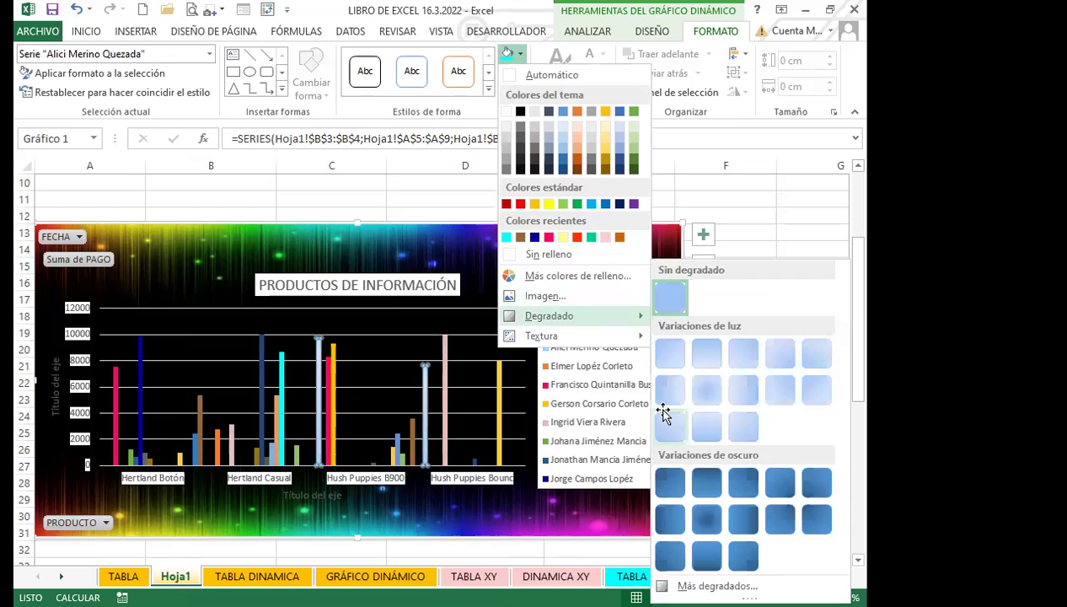
click(550, 262)
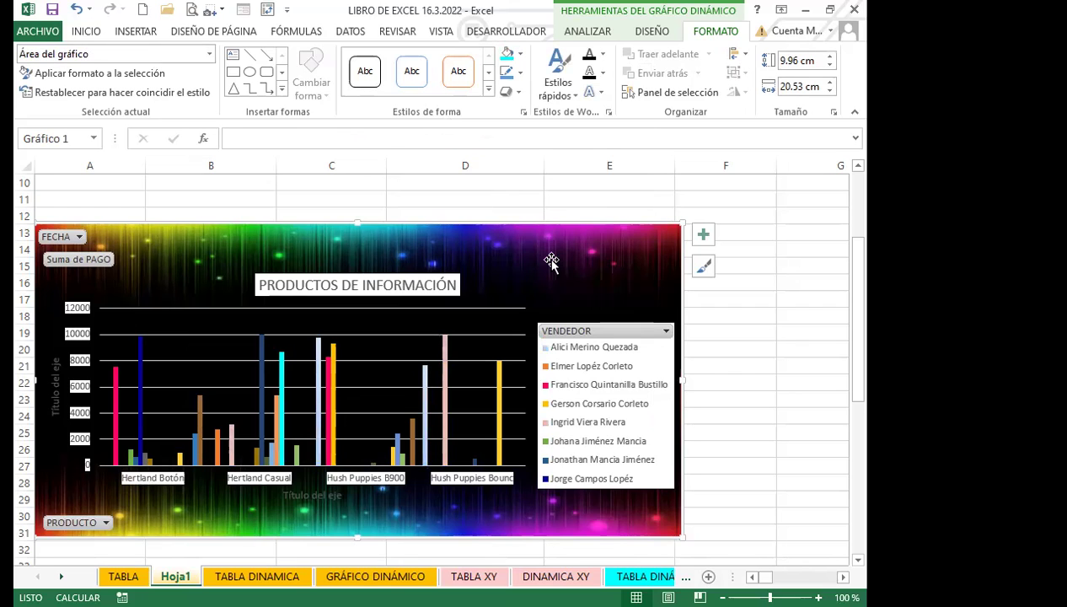
Hide the gridlines on Hoja1.
scroll(369, 278, up, 3)
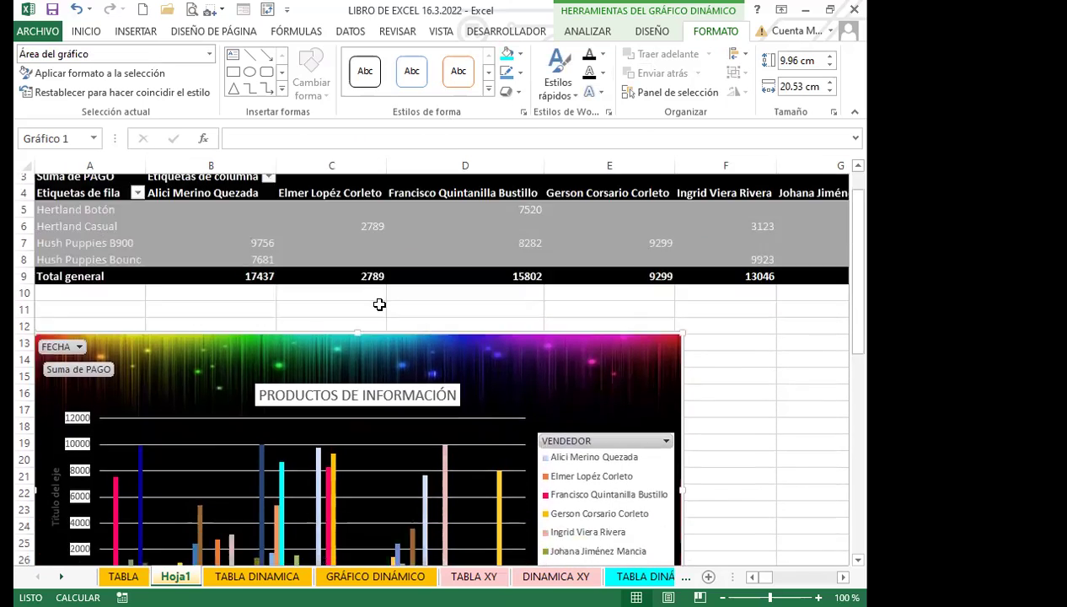
click(25, 163)
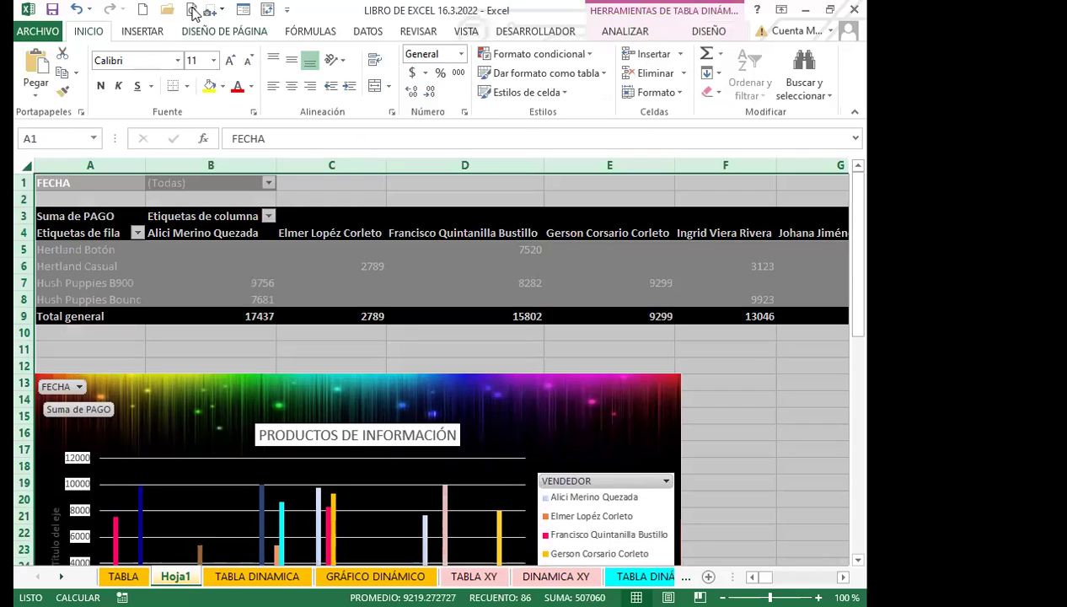
click(152, 31)
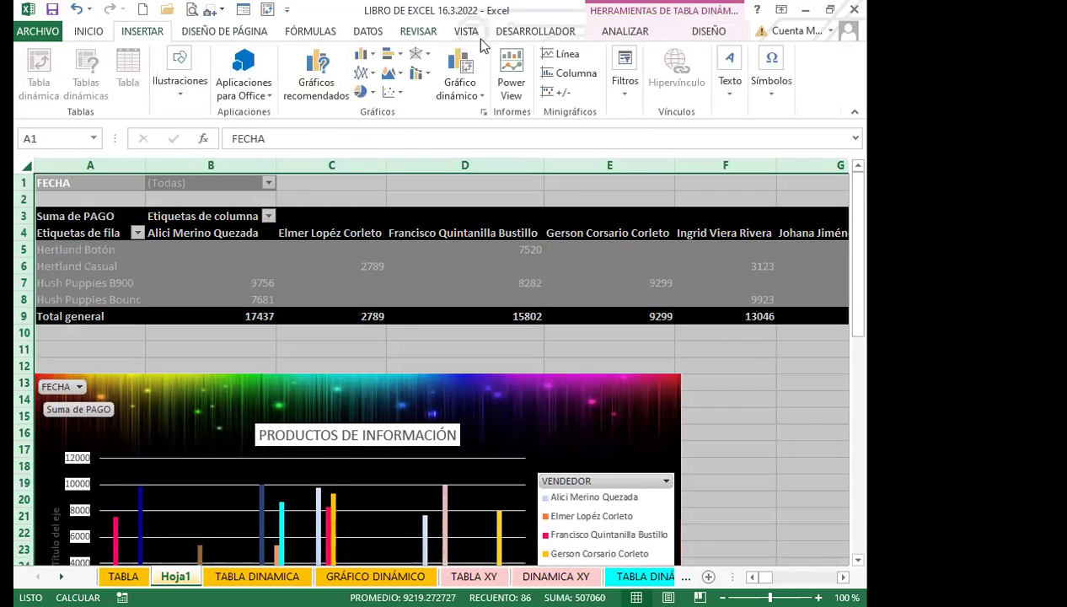
click(466, 31)
click(223, 86)
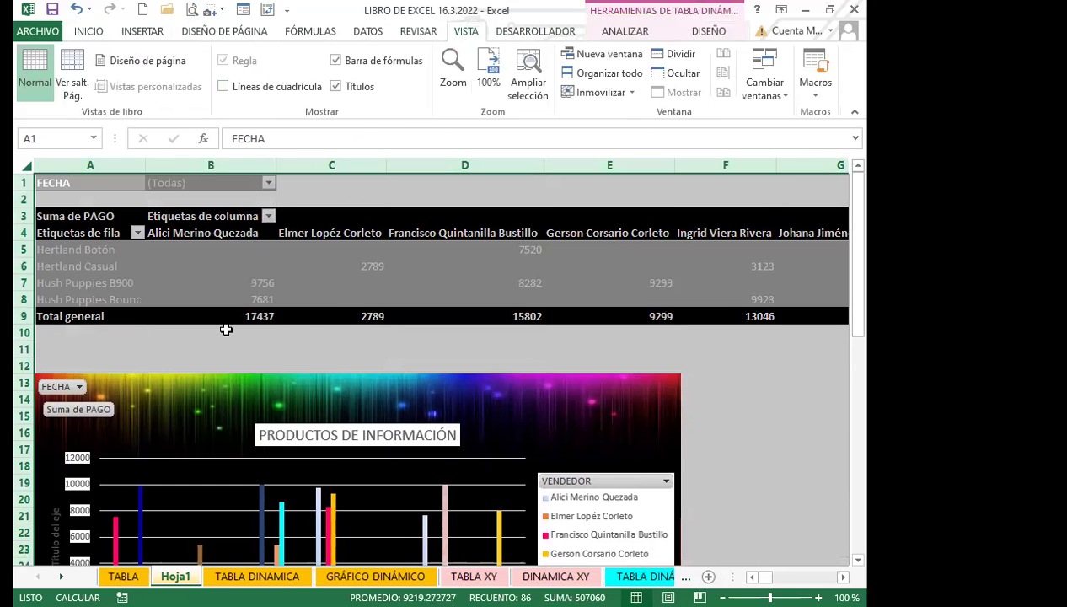
click(311, 339)
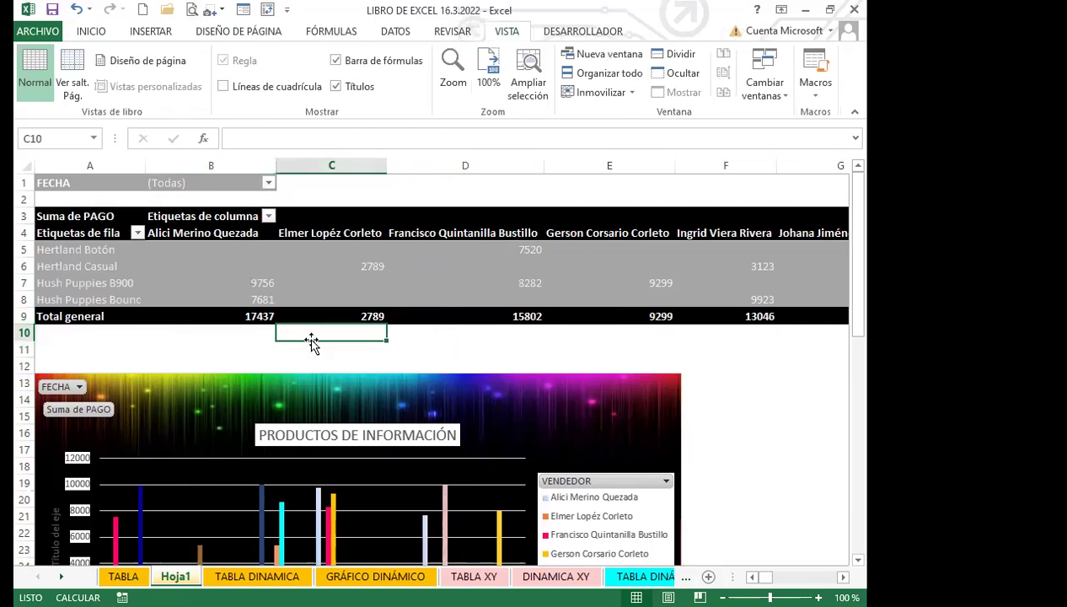
Select all of Hoja1 and search Bing for PAISAJES images to use as the sheet background.
click(24, 164)
click(220, 31)
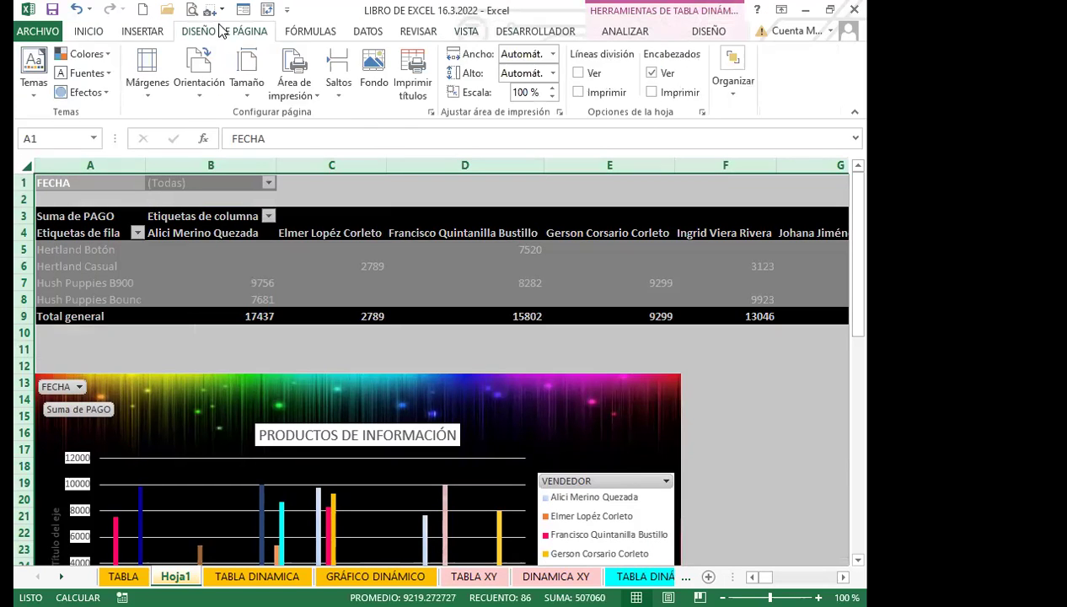
click(379, 68)
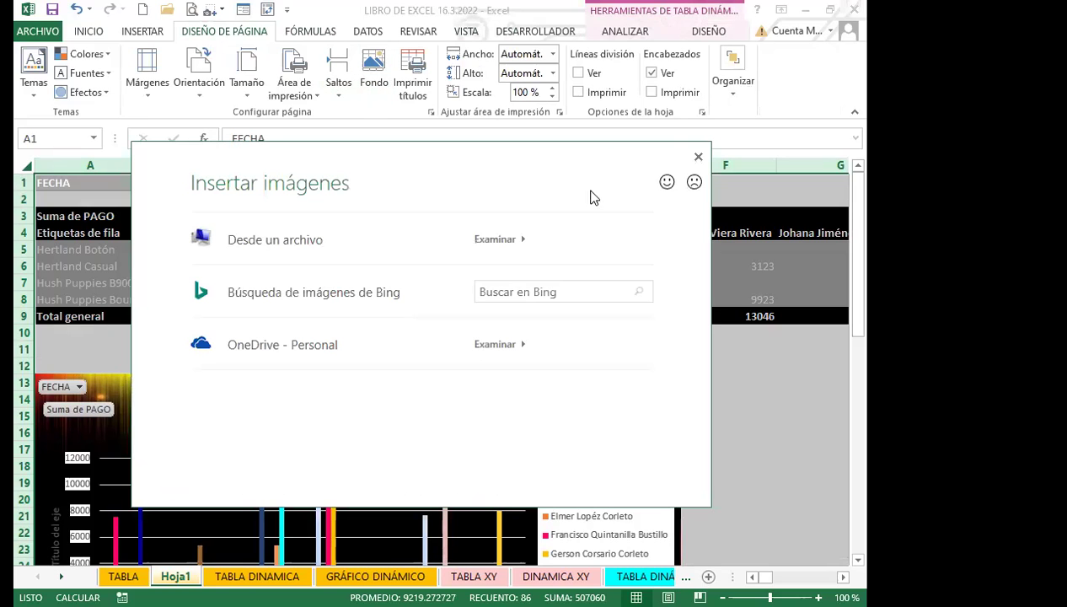
click(563, 297)
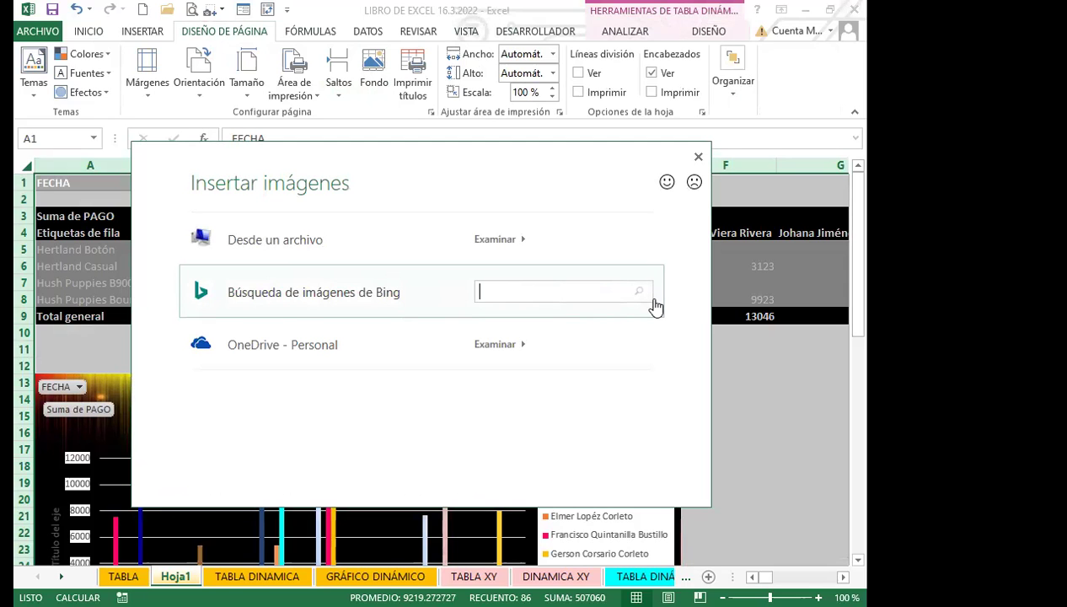
text(PAISAJES)
click(654, 301)
Insert the night landscape image with glowing igloos as the Hoja1 background.
scroll(280, 362, down, 3)
scroll(299, 352, down, 5)
scroll(301, 353, down, 4)
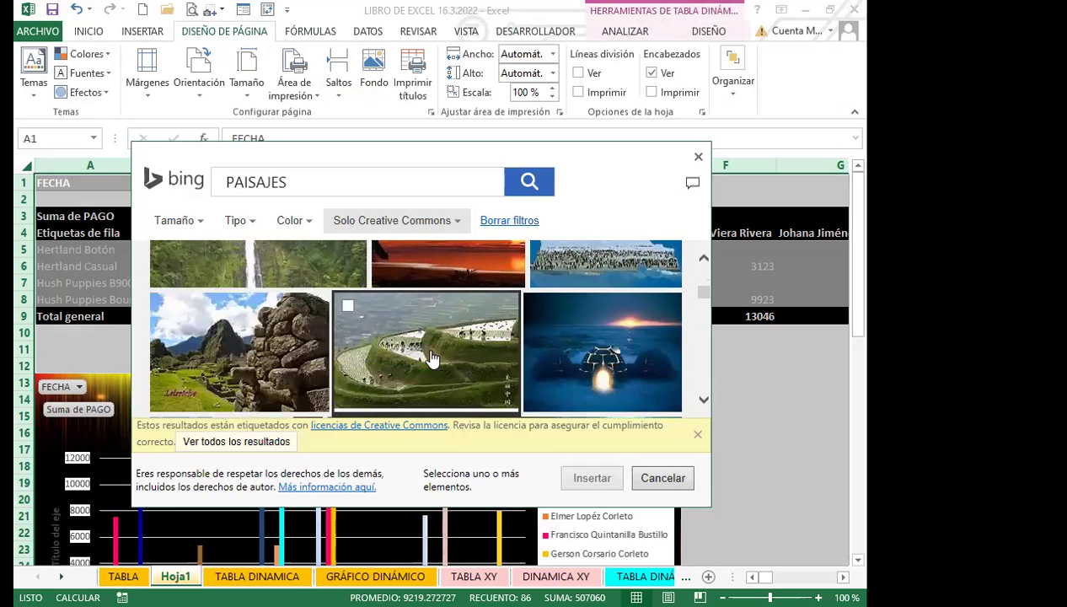
click(630, 313)
click(591, 478)
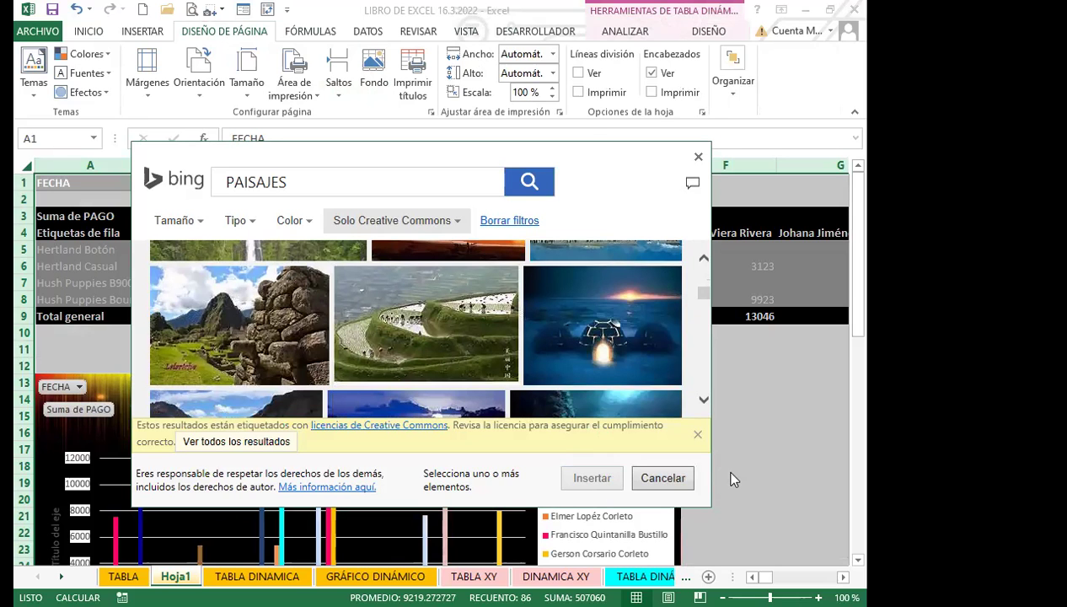
Examine how the background image displays around the pivot table, the chart and the empty cells below.
click(784, 424)
scroll(784, 422, down, 11)
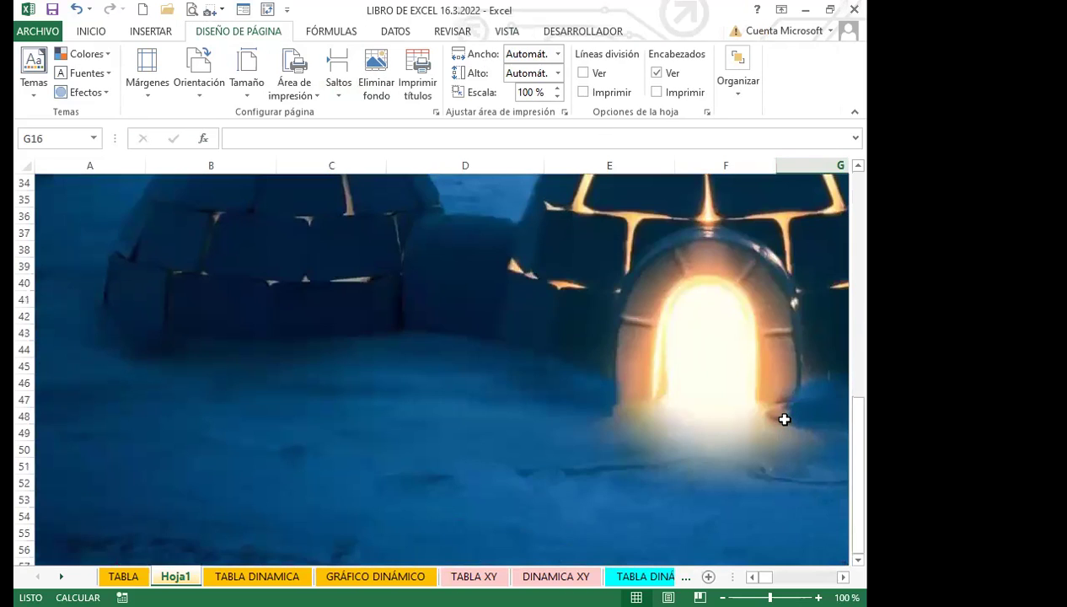
scroll(784, 418, up, 11)
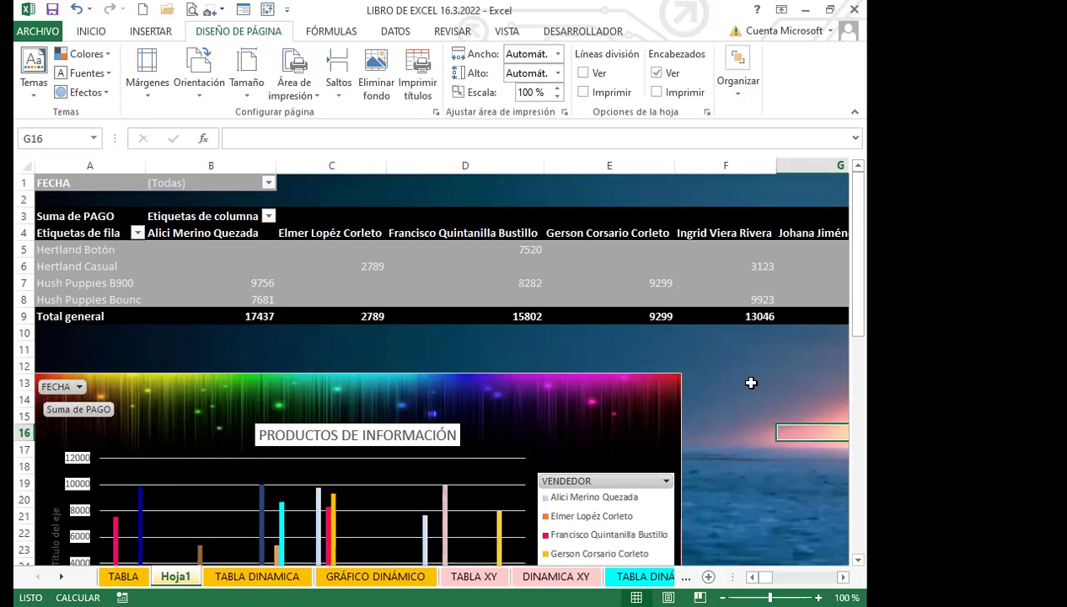
scroll(753, 381, down, 12)
click(455, 349)
click(415, 414)
click(469, 352)
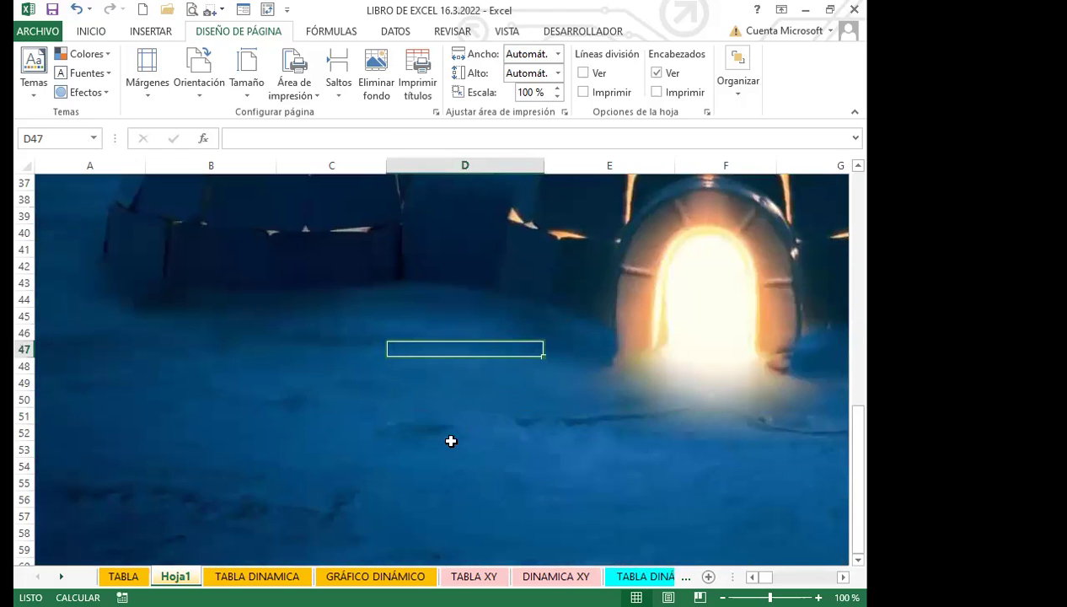
click(451, 384)
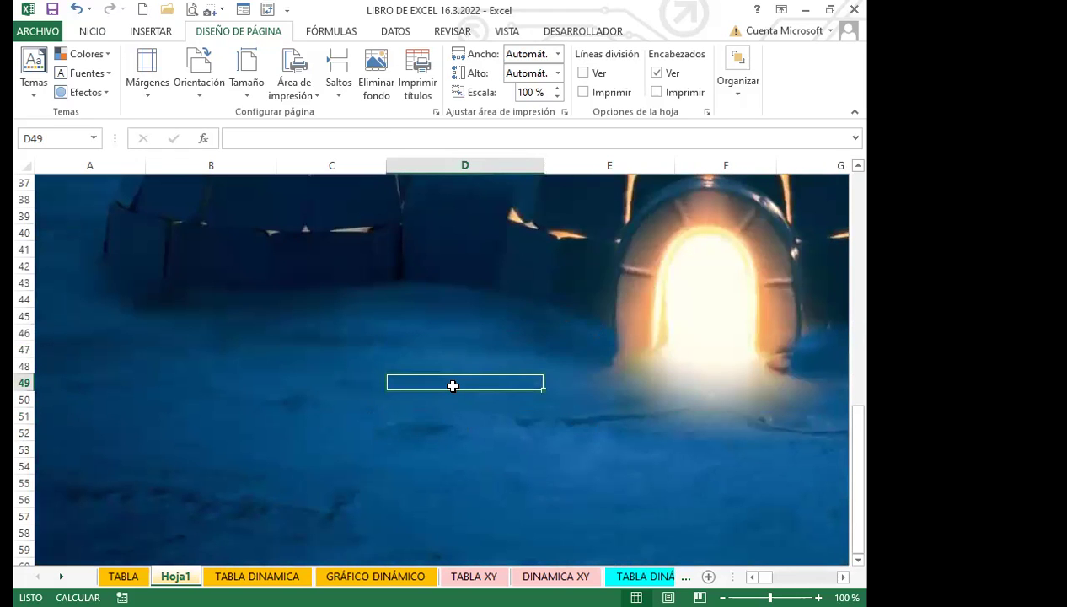
Try the light green bordered pivot table style on the Hoja1 pivot table and check it across the columns.
click(476, 300)
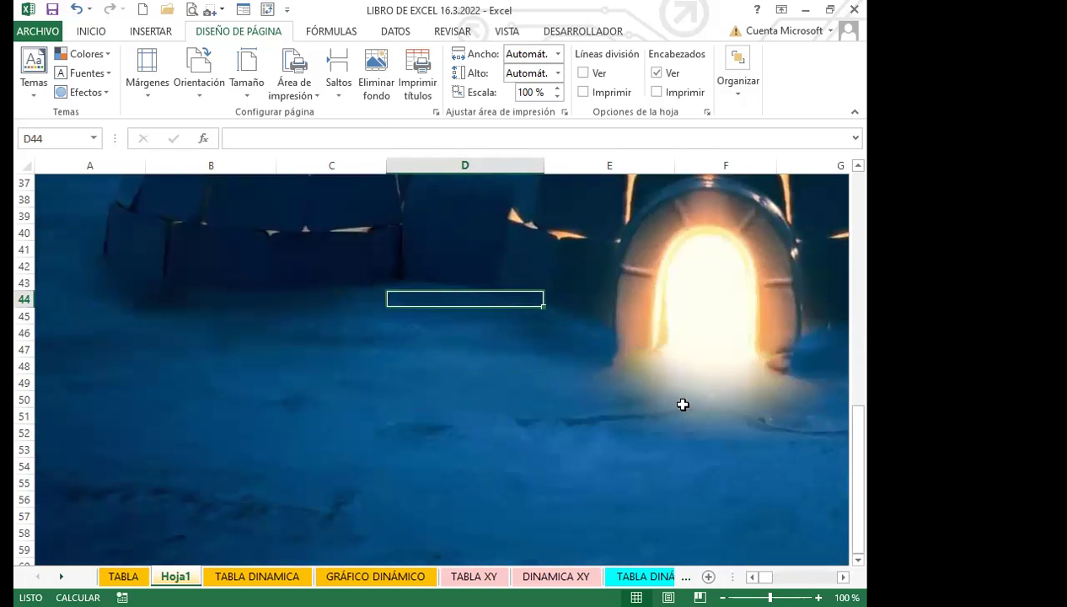
scroll(714, 405, up, 12)
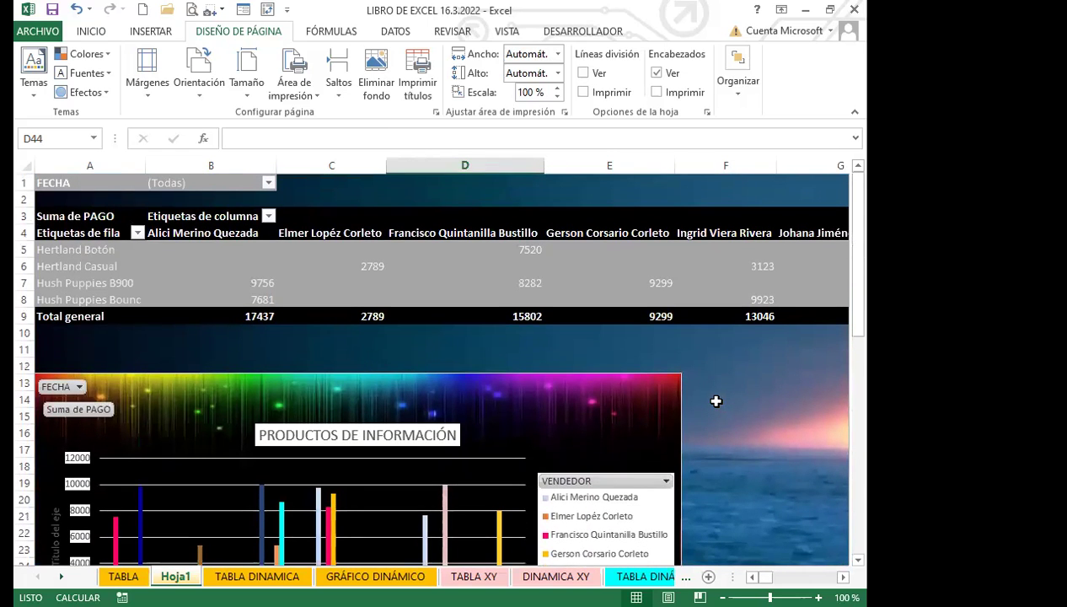
click(725, 396)
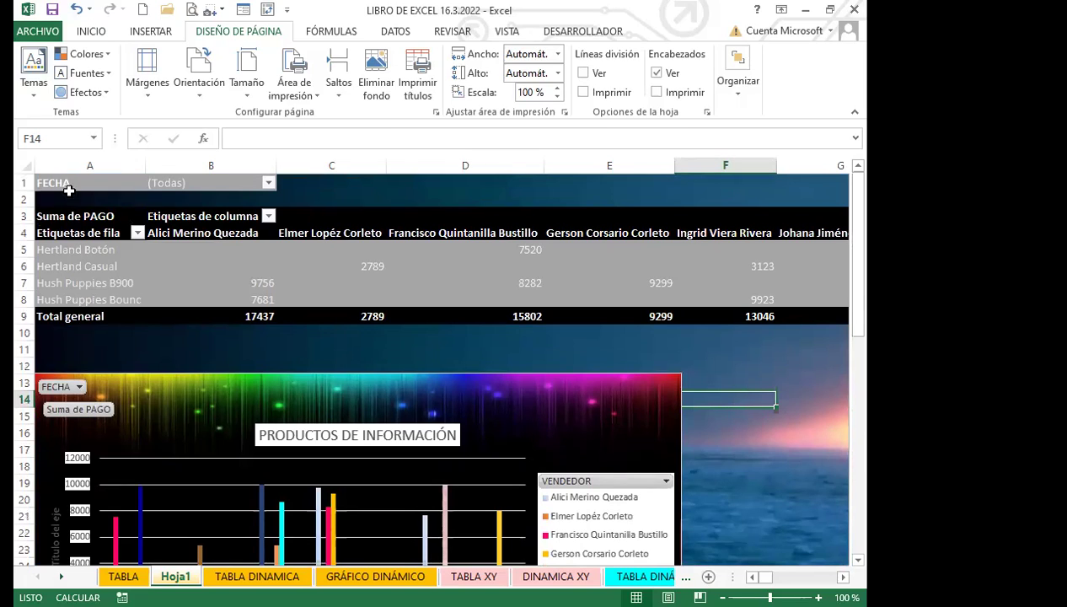
drag(71, 220, 830, 234)
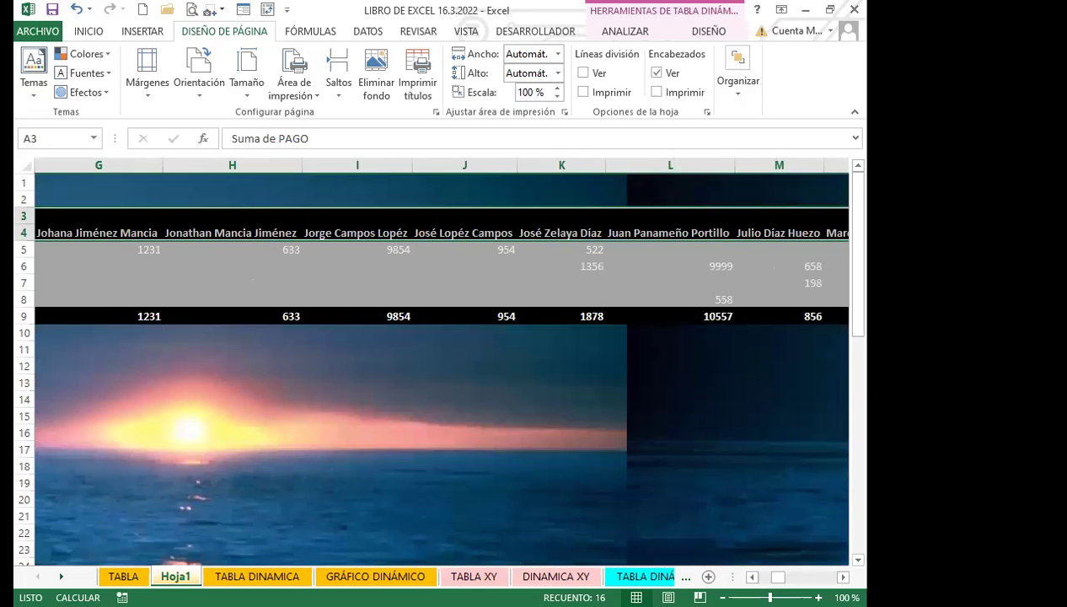
scroll(364, 257, left, 3)
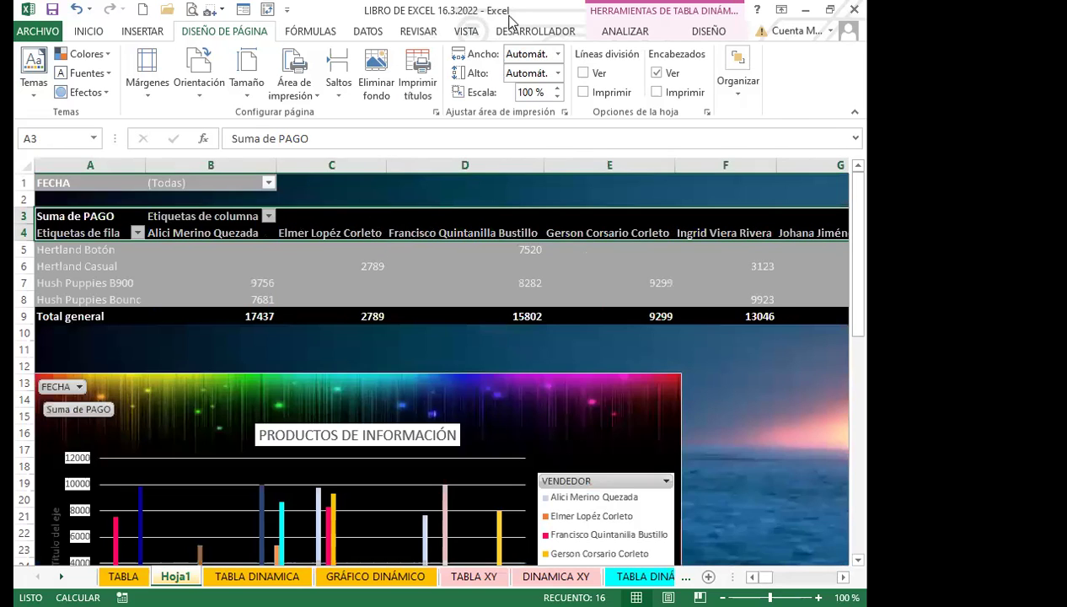
click(624, 30)
click(707, 31)
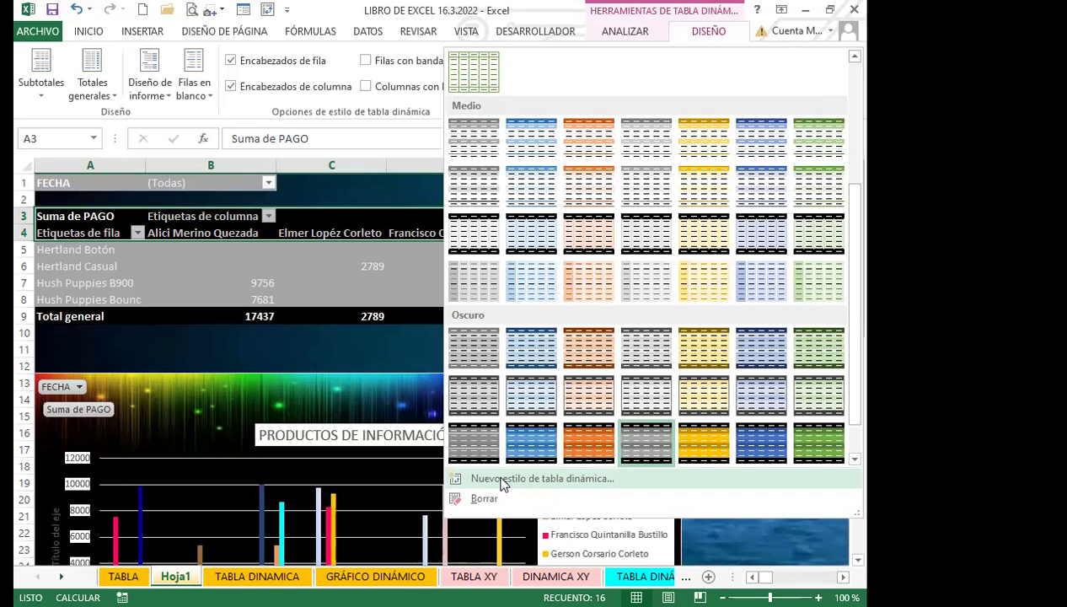
click(465, 71)
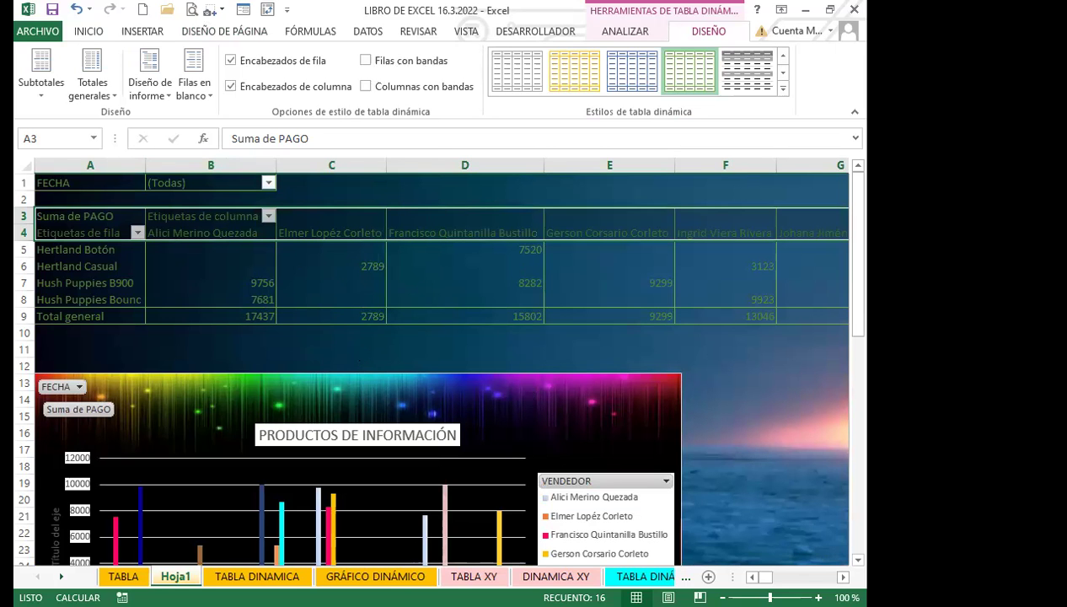
scroll(441, 362, right, 8)
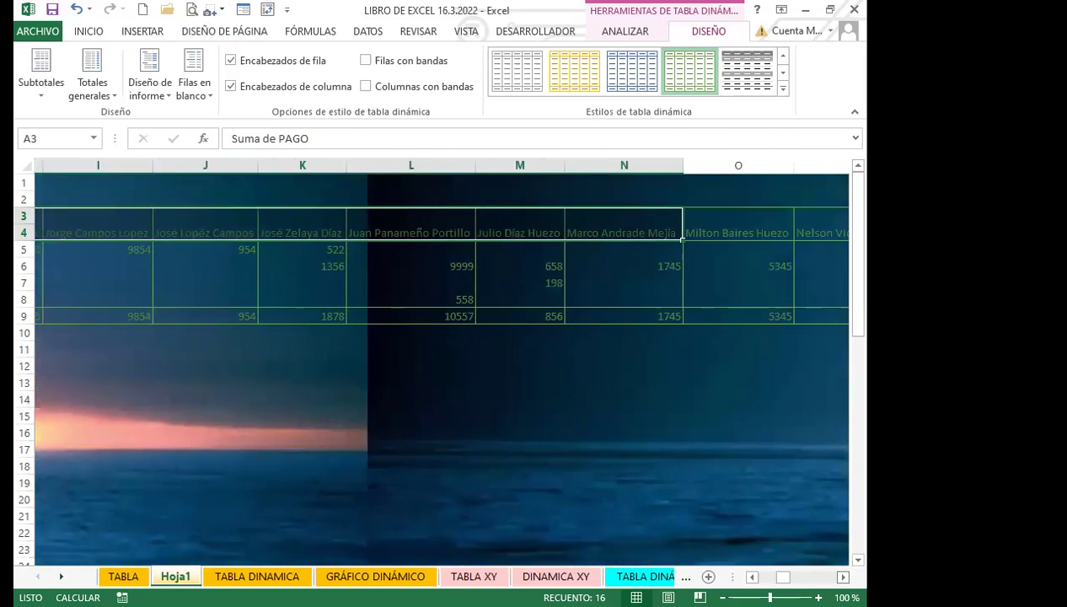
scroll(440, 363, right, 10)
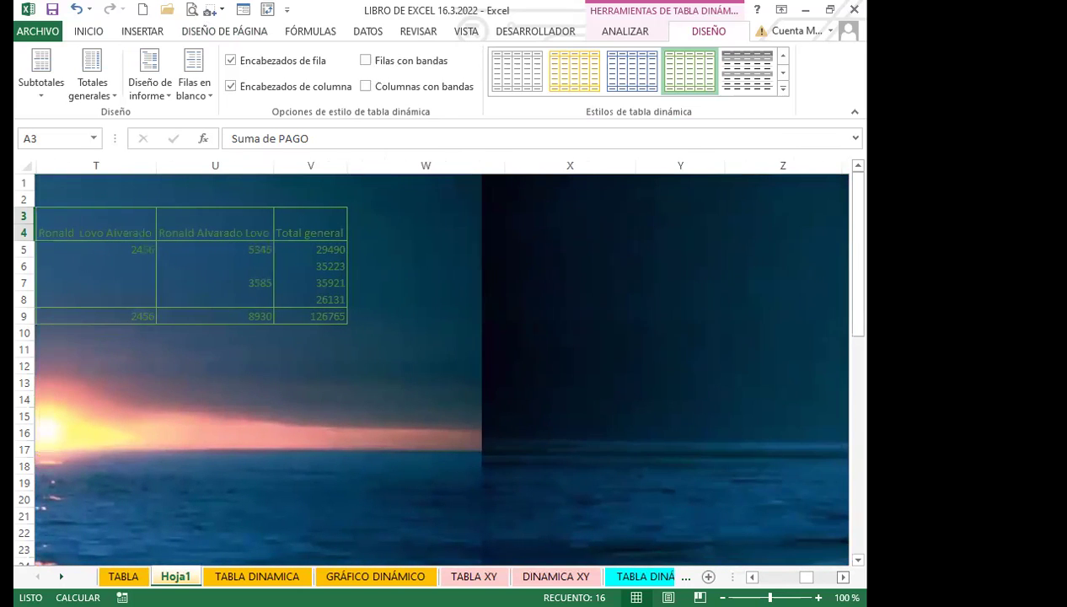
scroll(441, 362, left, 10)
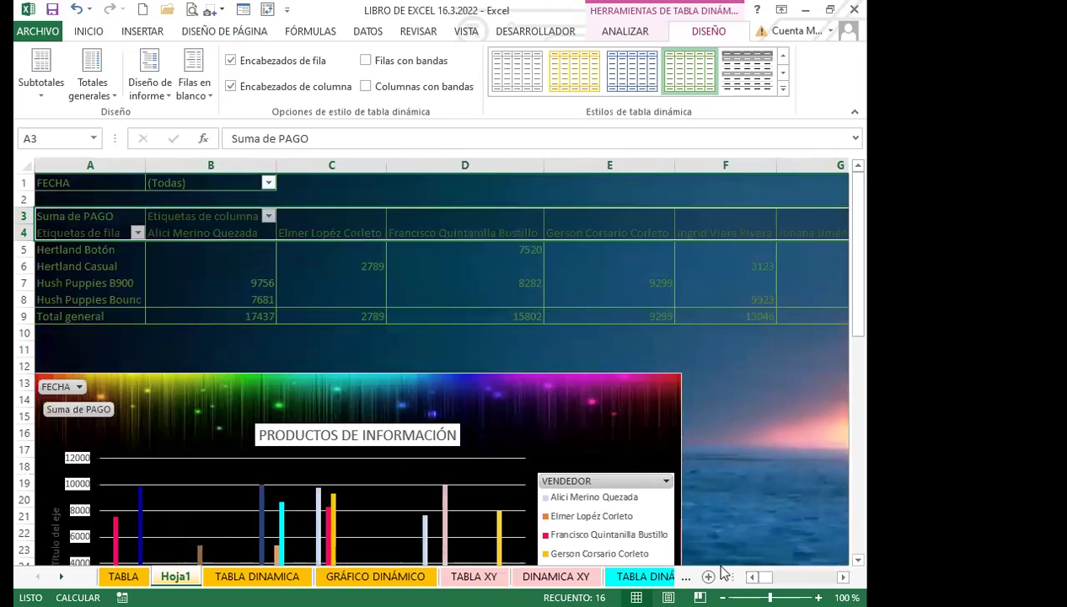
Apply the dark gold style with black header and total rows to the Hoja1 pivot table.
click(202, 282)
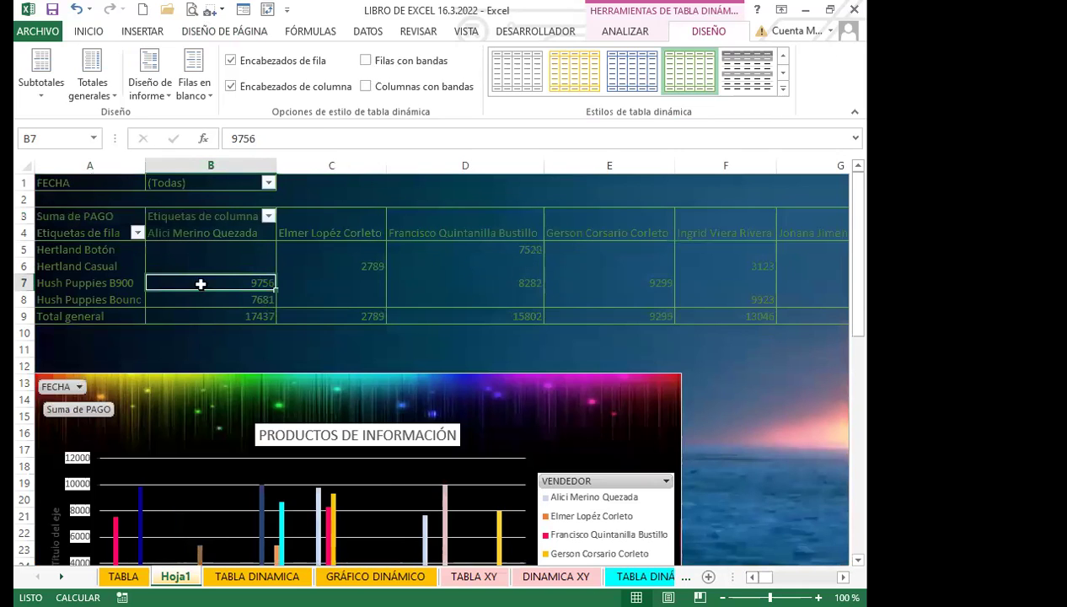
click(782, 87)
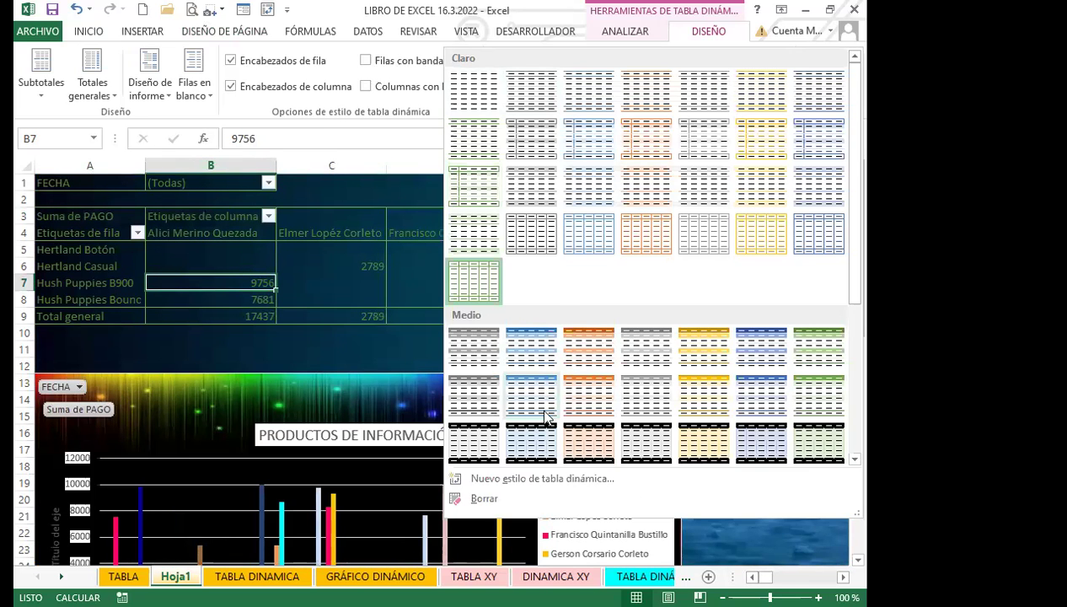
scroll(649, 404, down, 2)
scroll(649, 402, down, 3)
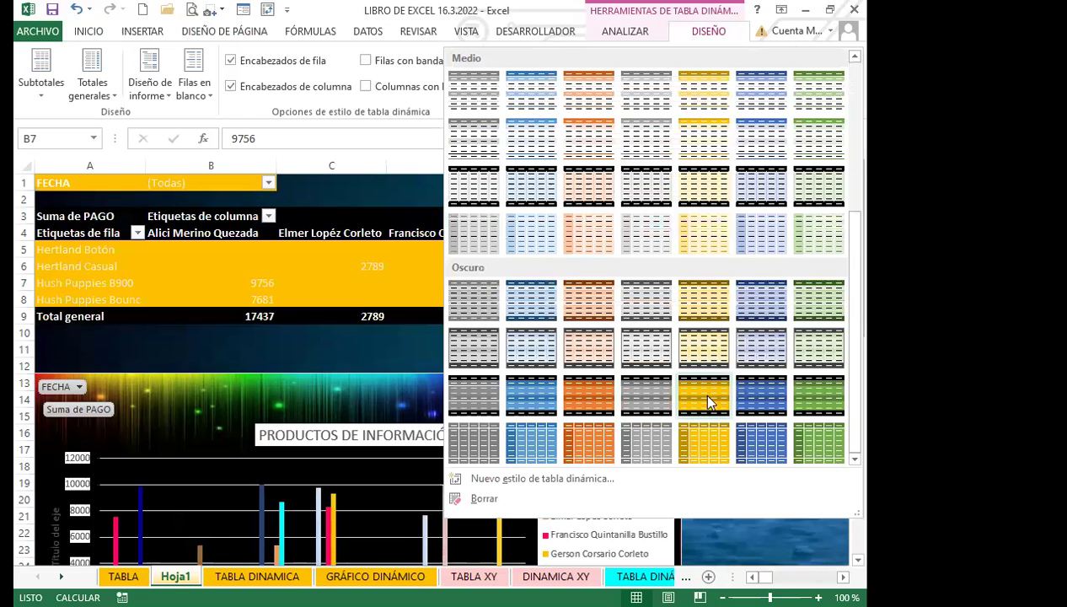
click(407, 336)
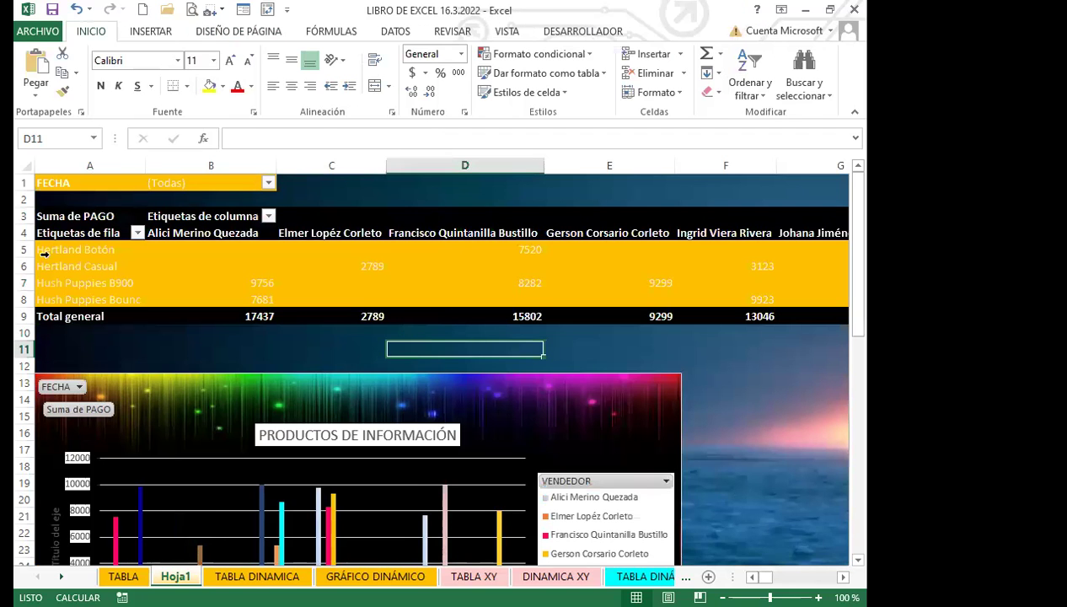
Make all text in the pivot table bold and white.
click(39, 216)
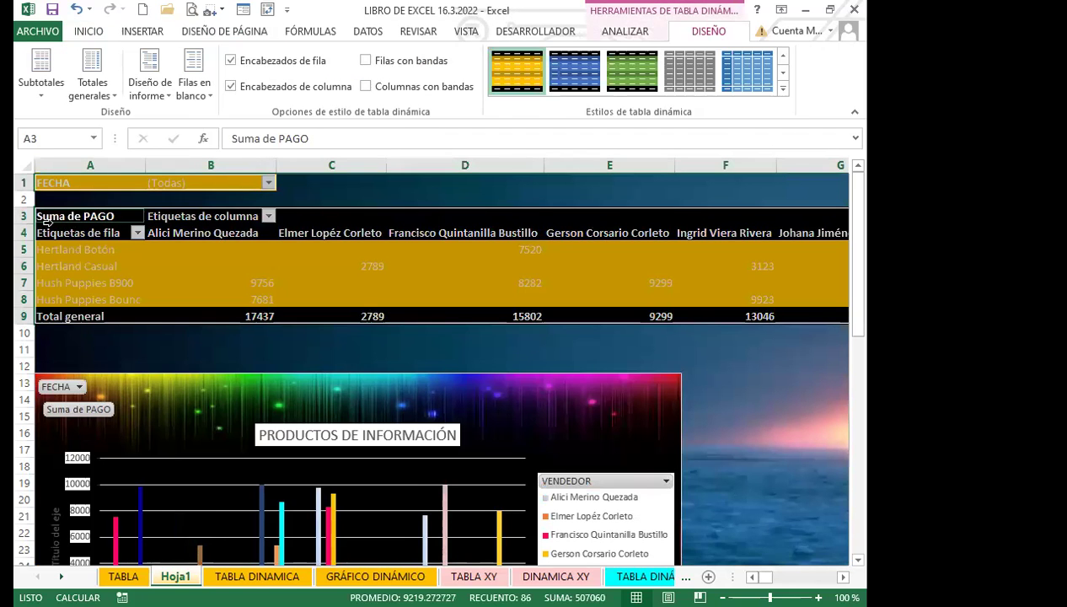
click(88, 31)
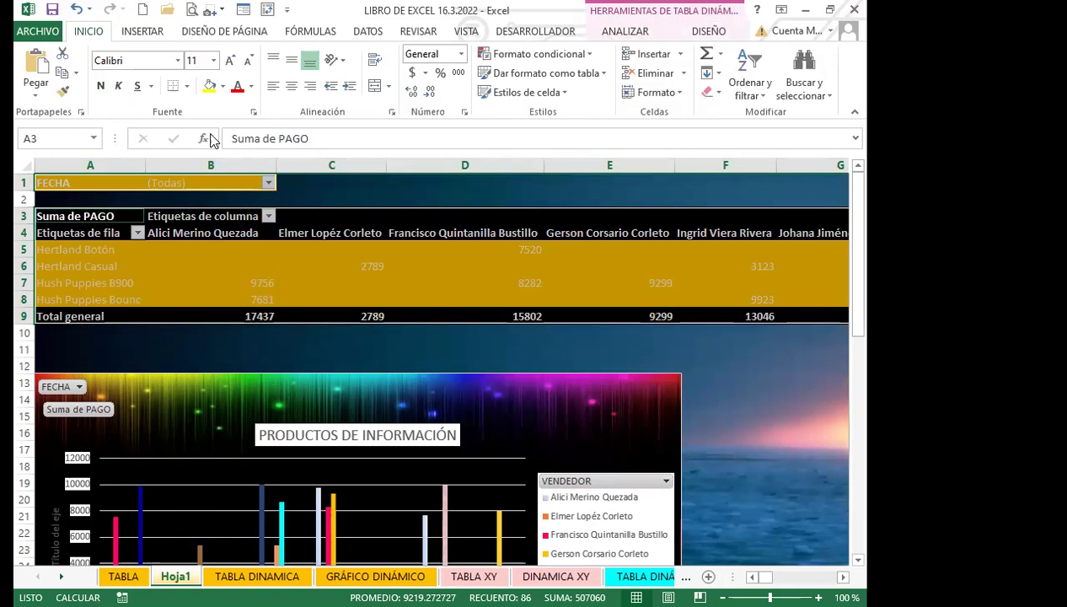
click(101, 86)
click(251, 86)
click(238, 145)
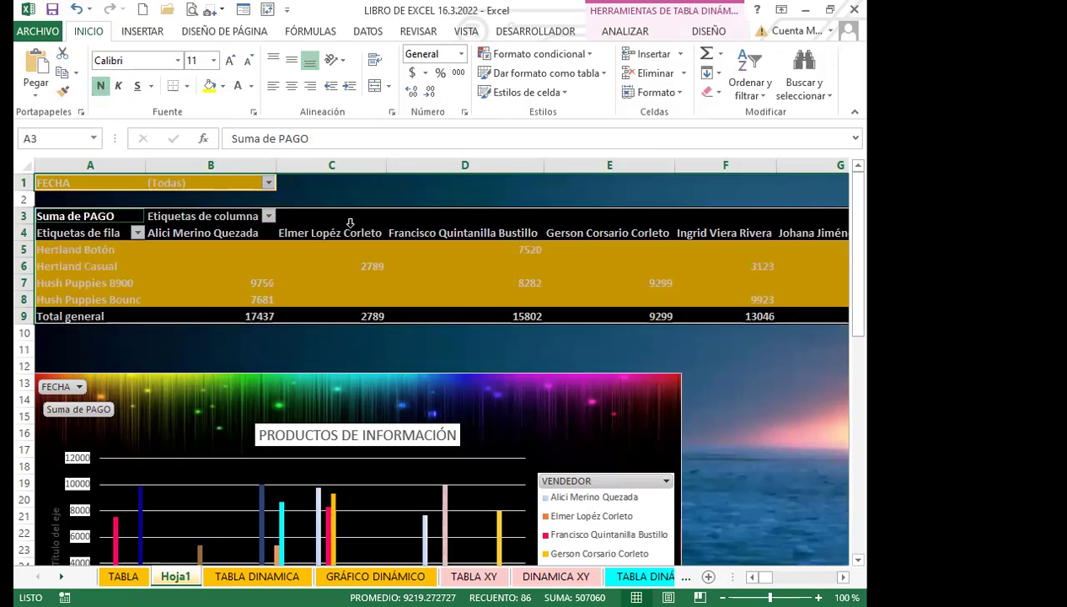
click(226, 183)
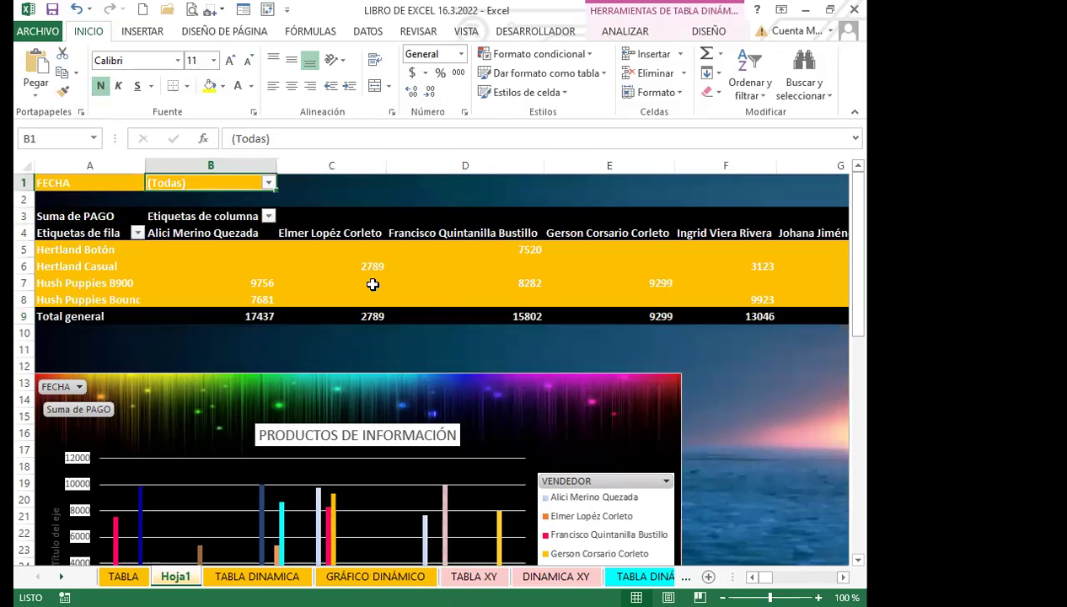
click(347, 278)
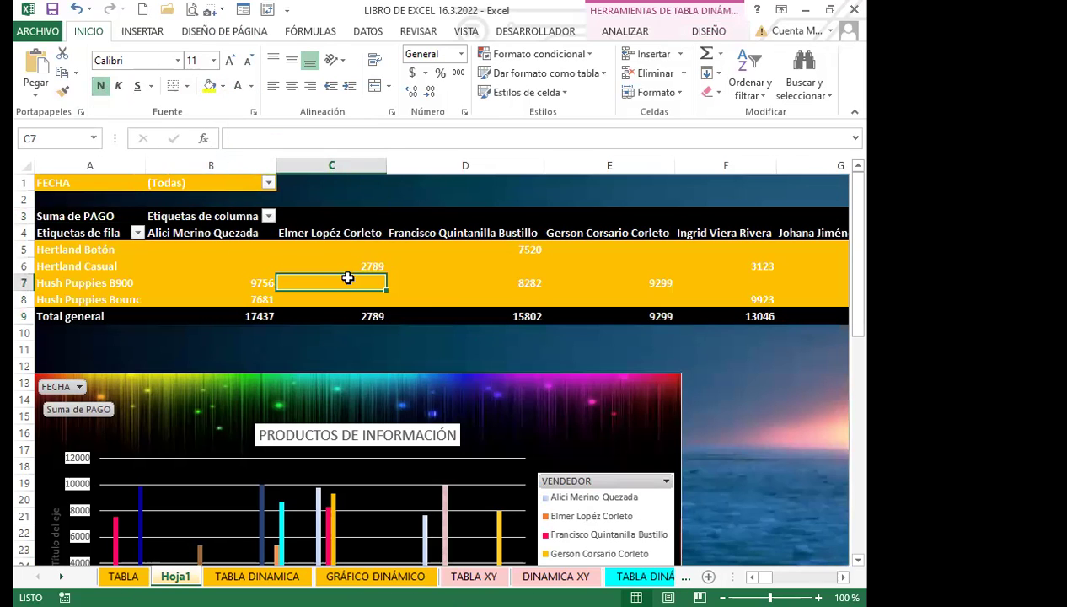
Examine the restyled pivot table and the chart against the background image on Hoja1.
click(581, 350)
scroll(698, 381, down, 5)
scroll(571, 410, down, 3)
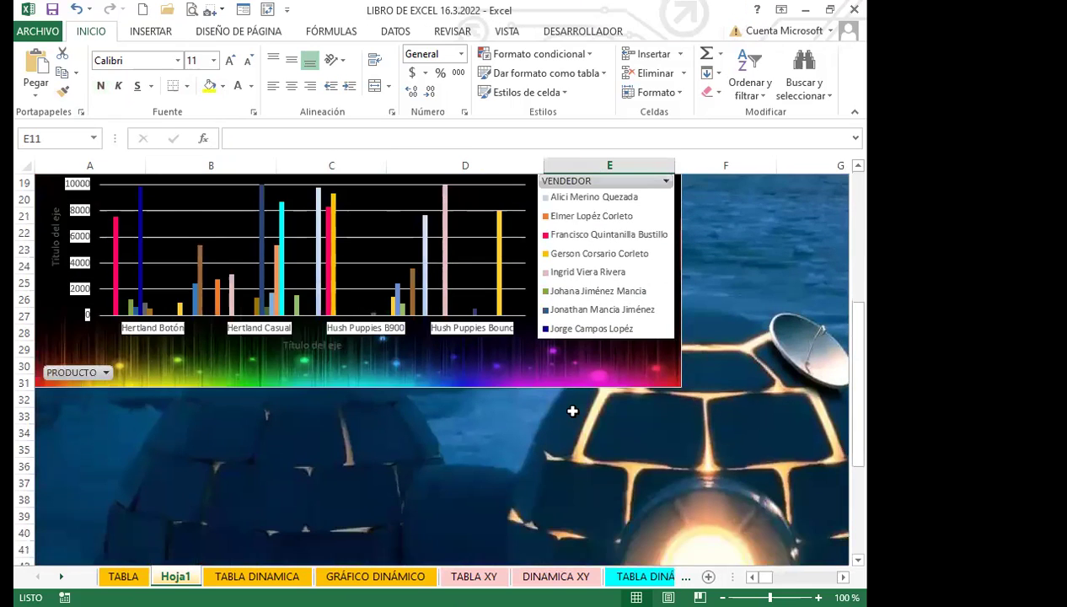
scroll(327, 400, up, 5)
scroll(327, 400, up, 1)
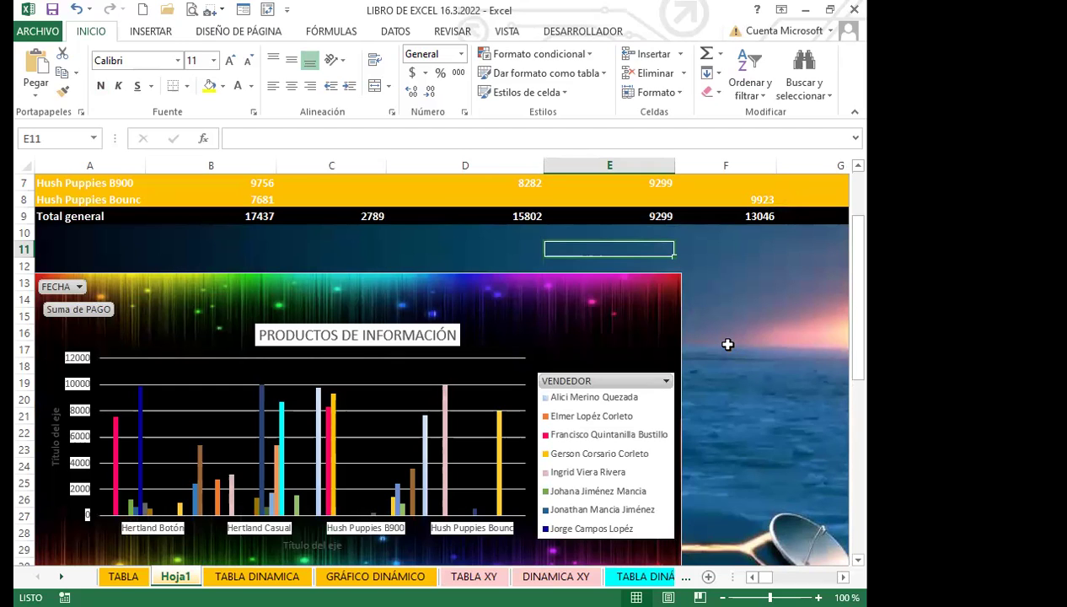
click(728, 344)
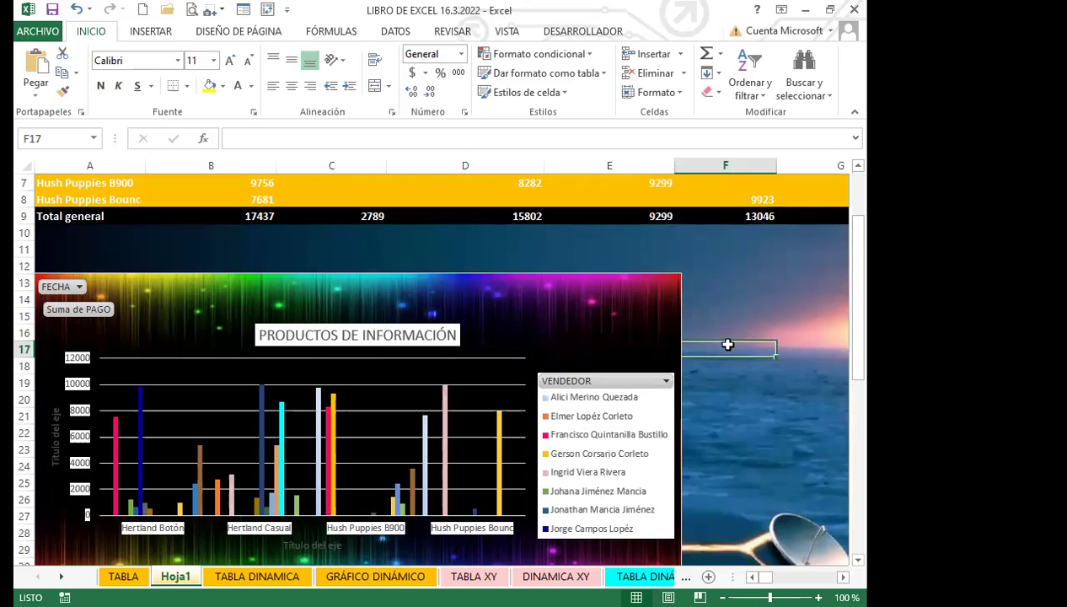
scroll(431, 345, down, 4)
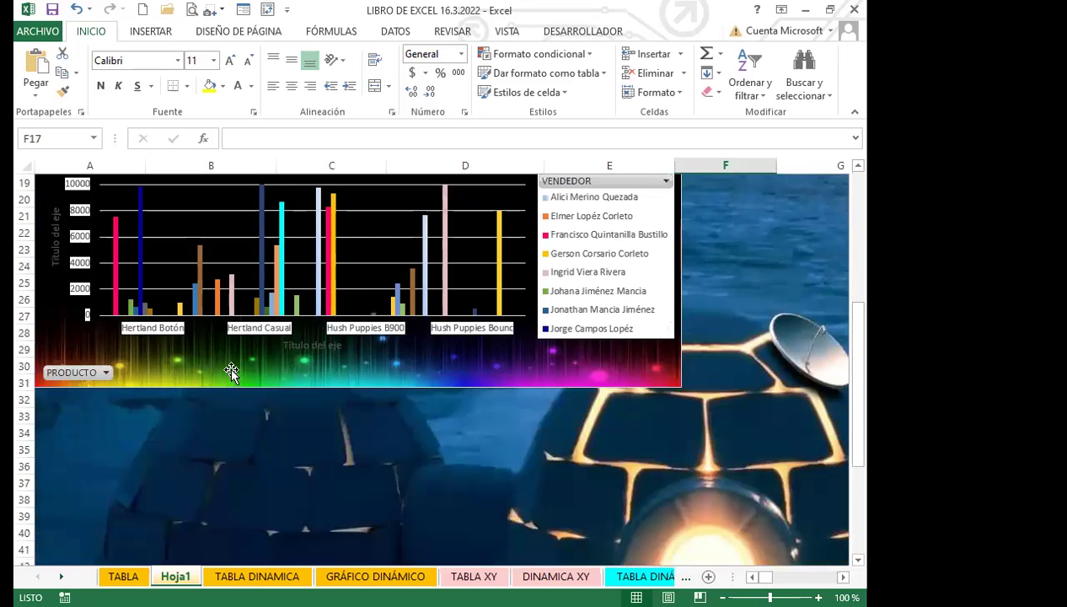
scroll(487, 374, up, 2)
scroll(487, 374, up, 2)
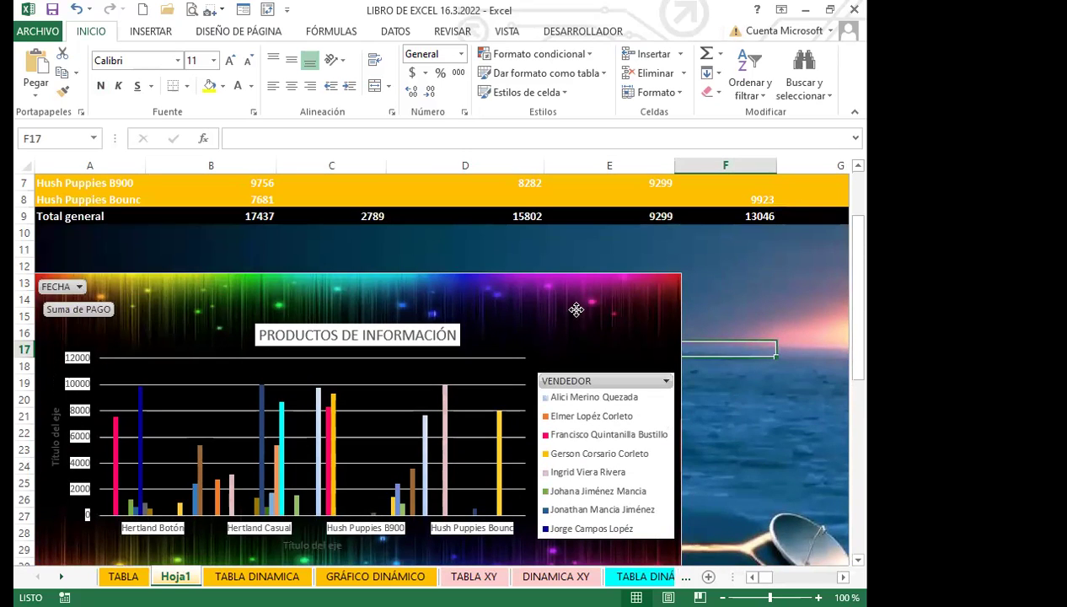
click(545, 236)
scroll(535, 253, up, 2)
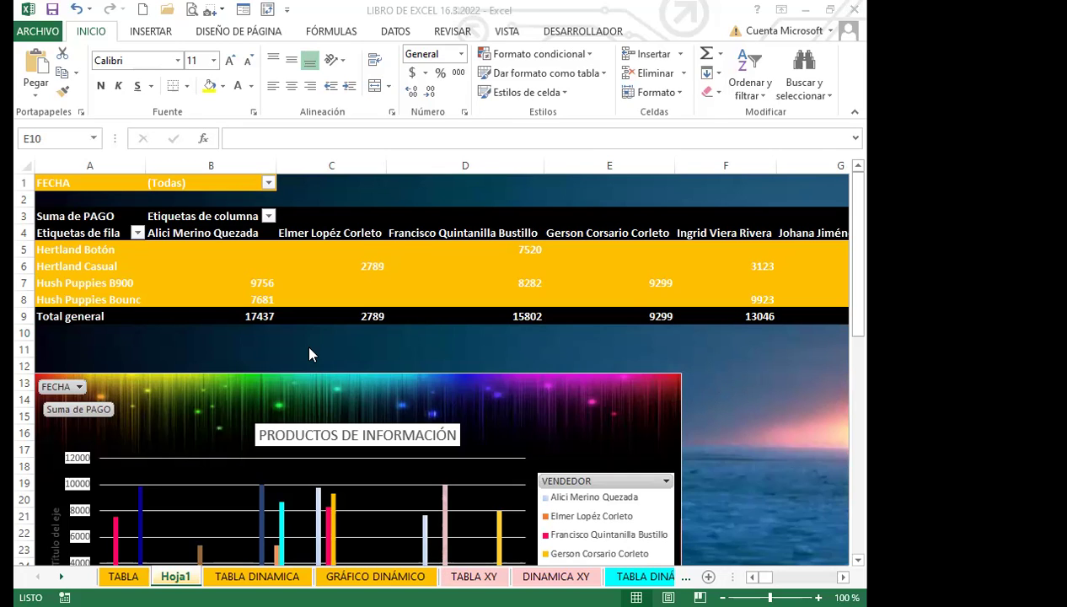
click(543, 573)
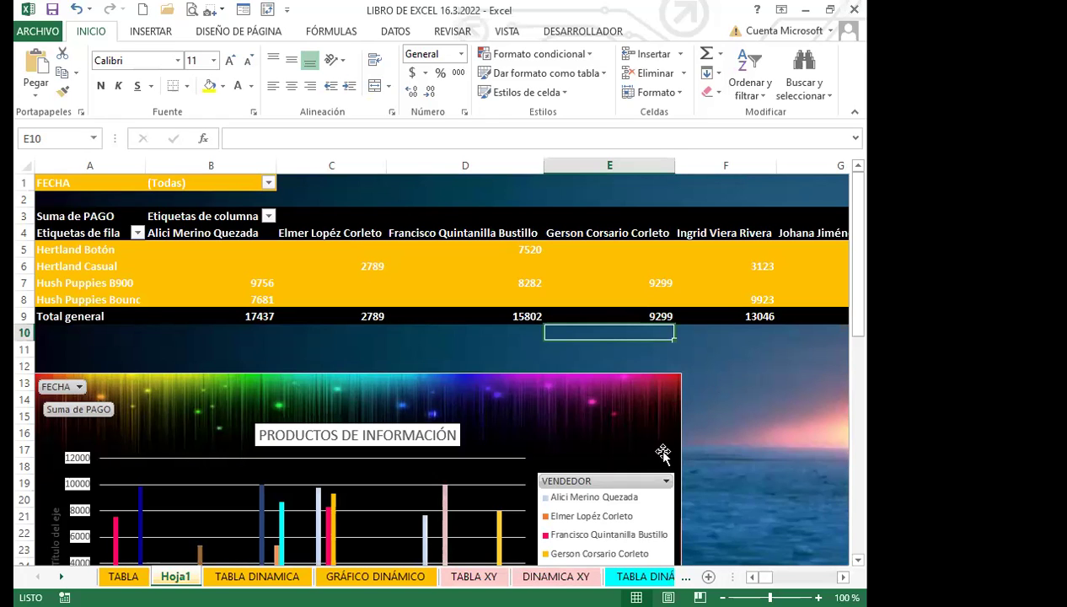
Switch to the TABLAS NORTE Y SUR RELACION workbook and display its NORTE sheet.
click(729, 397)
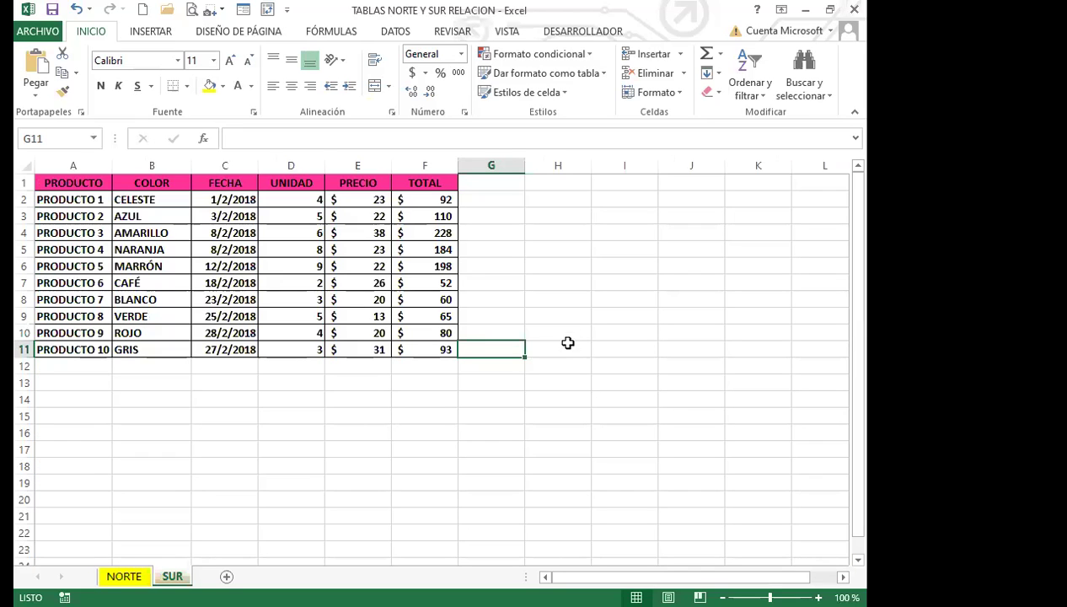
click(572, 330)
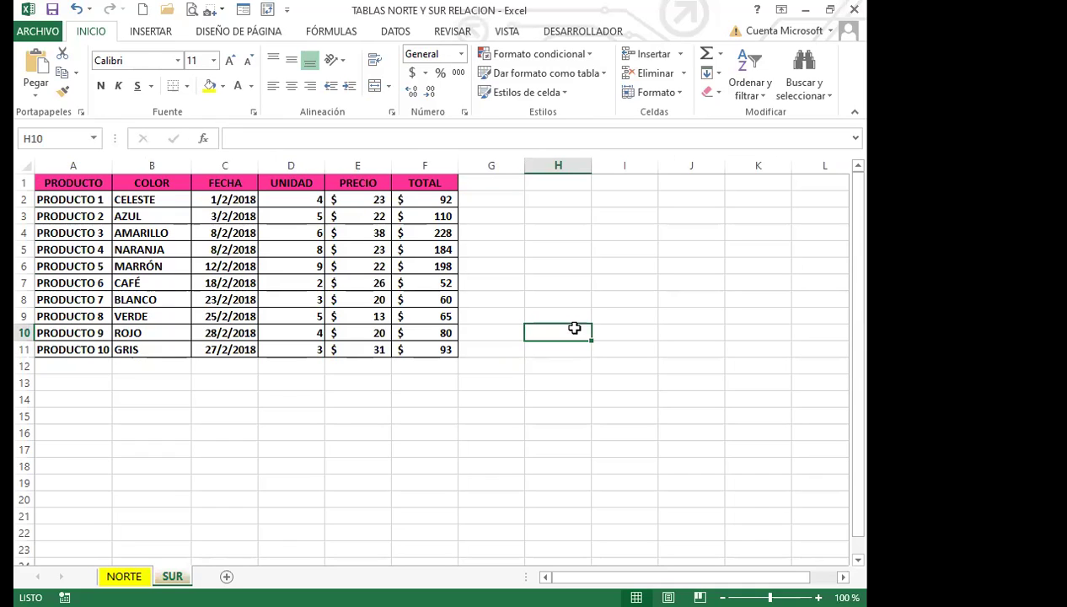
click(221, 432)
key(ctrl+Page_Up)
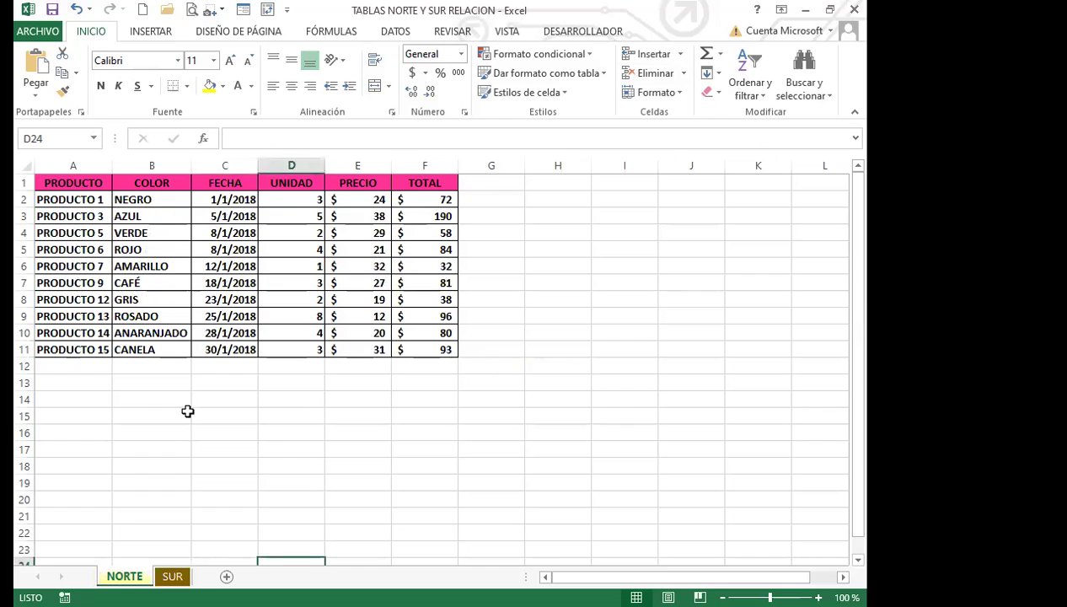
click(185, 414)
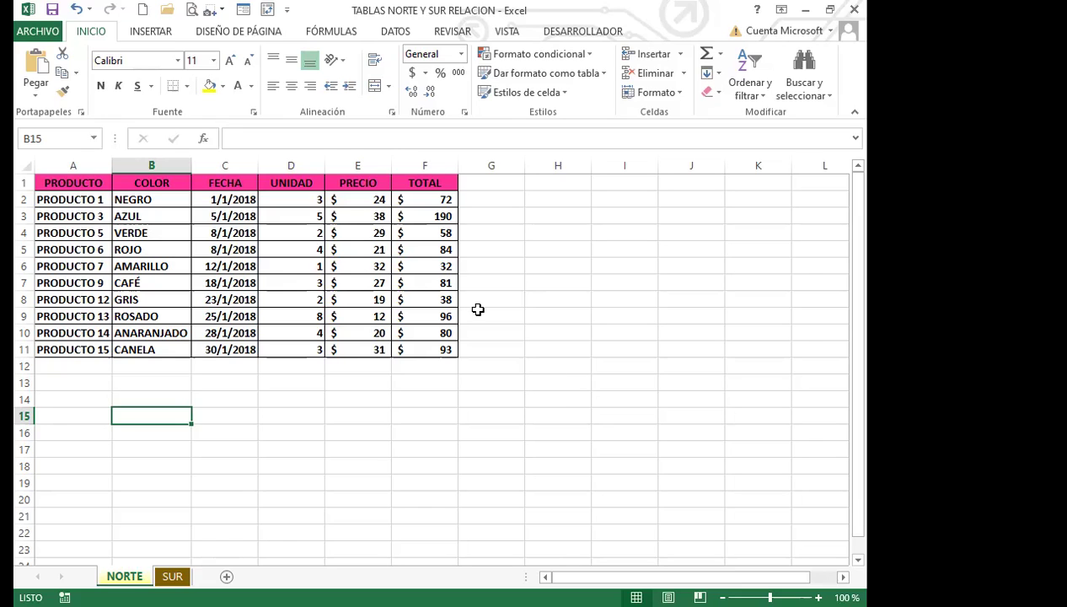
click(296, 279)
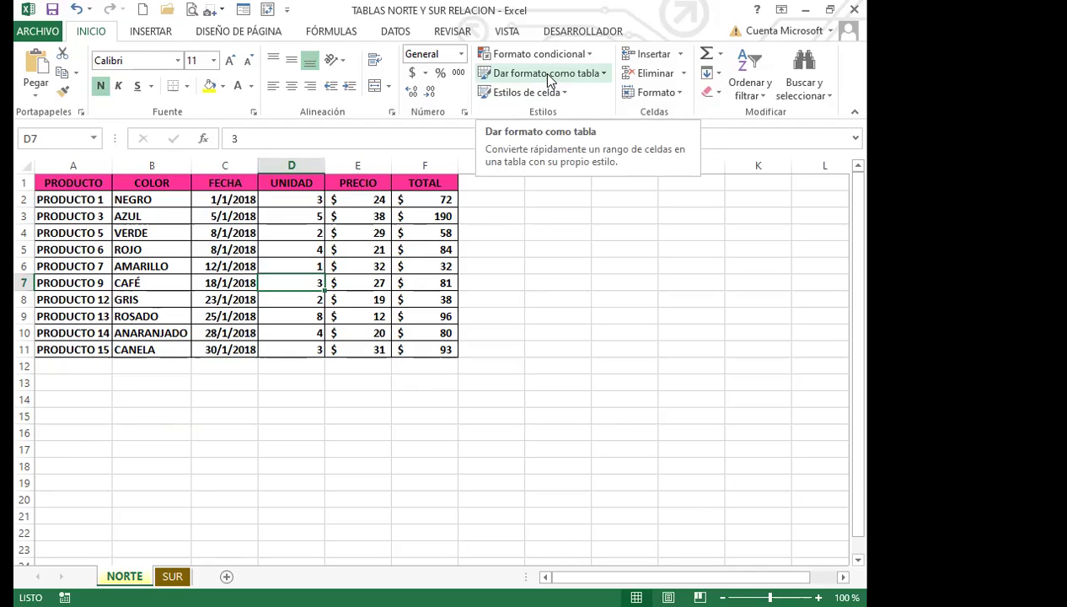
click(507, 333)
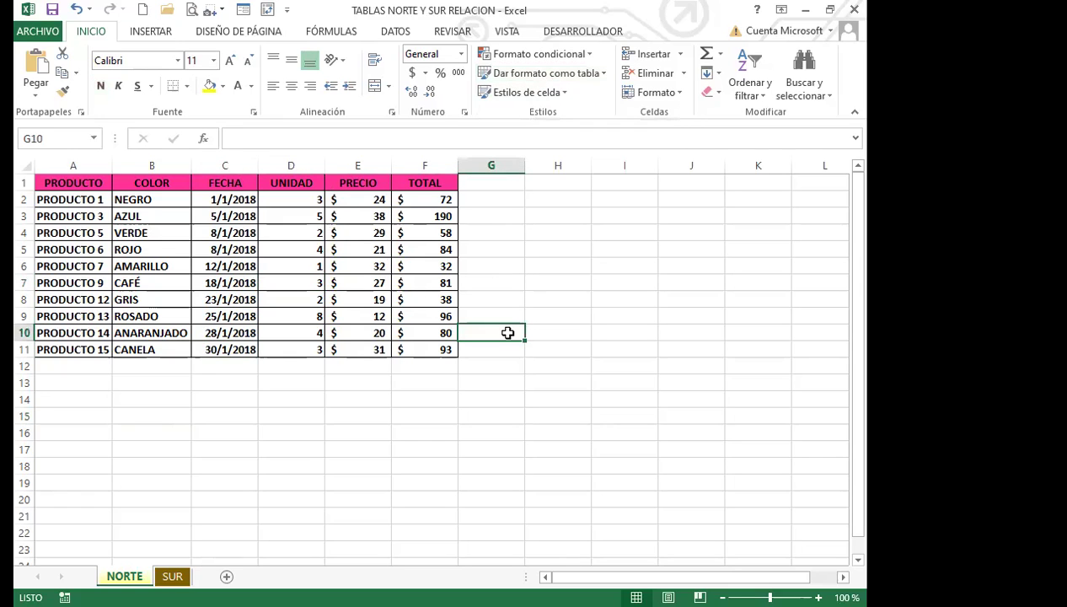
click(421, 396)
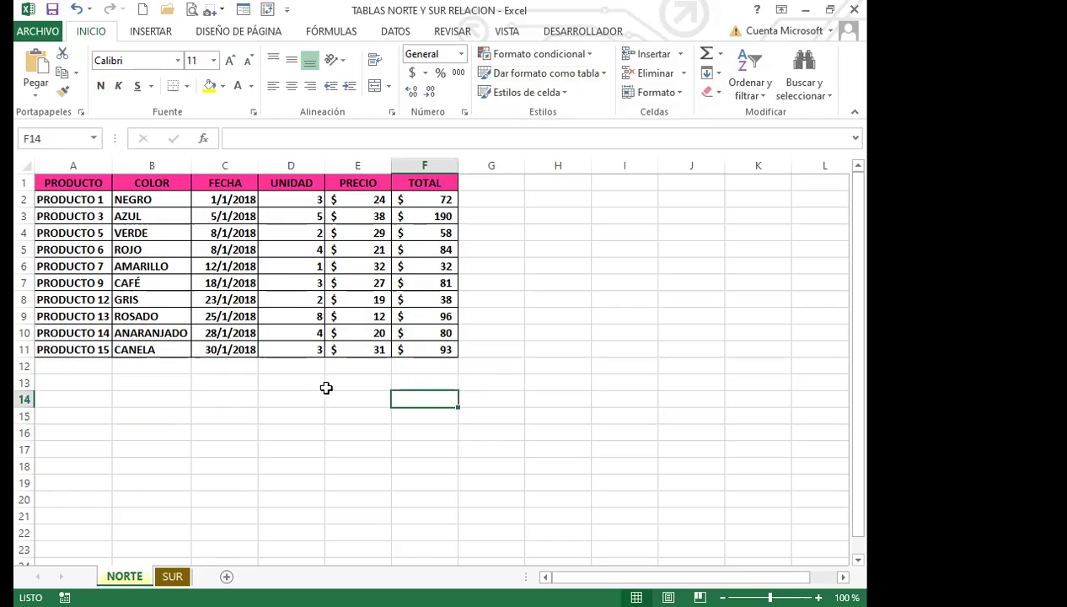
click(358, 383)
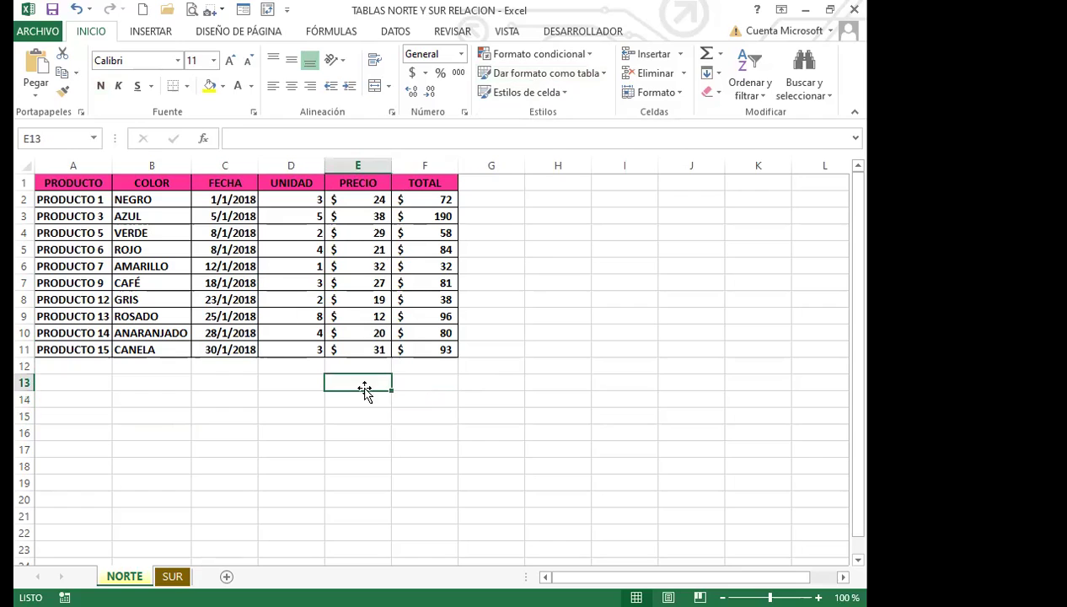
click(285, 387)
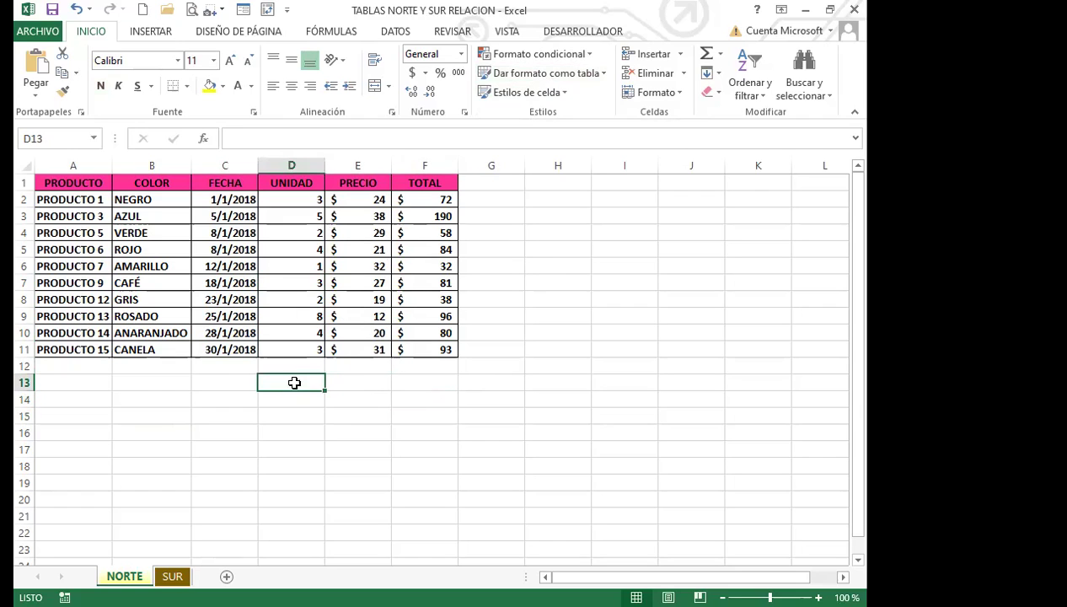
Compare the column headers and records of the tables on the NORTE and SUR sheets.
click(394, 33)
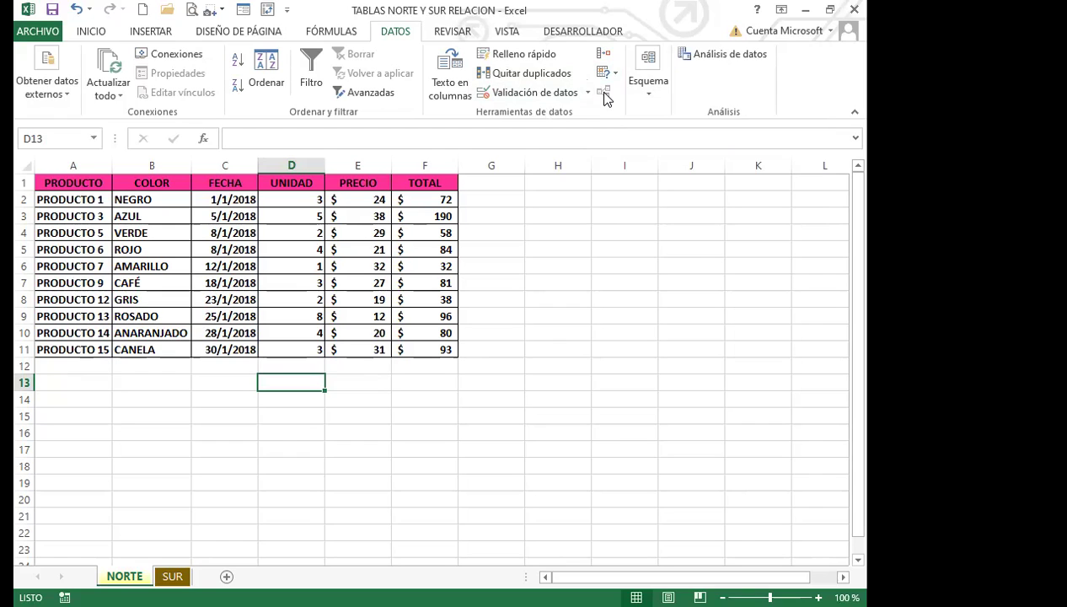
click(250, 284)
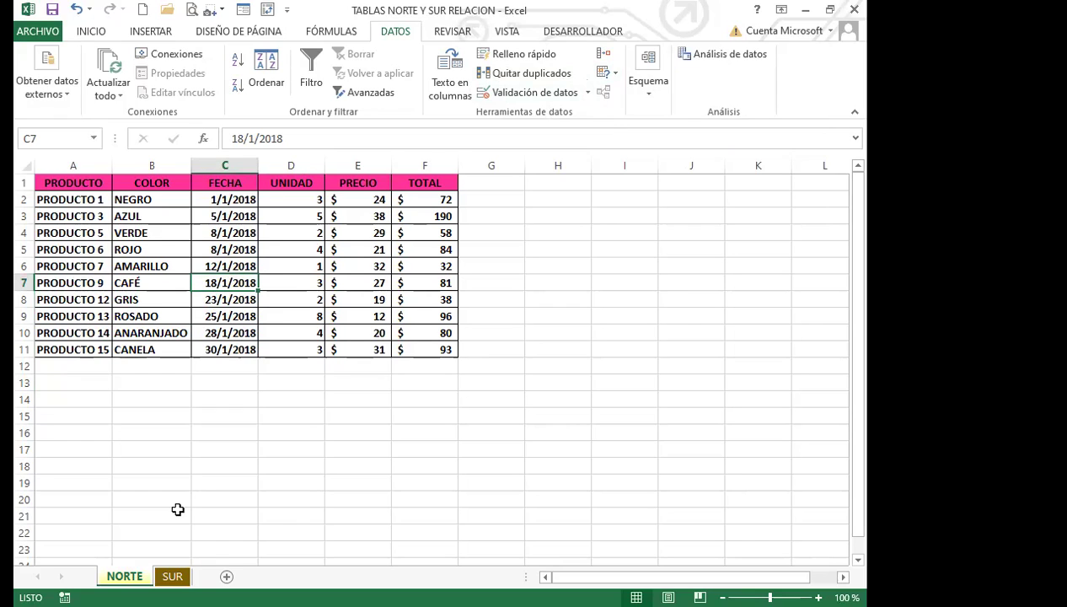
click(152, 251)
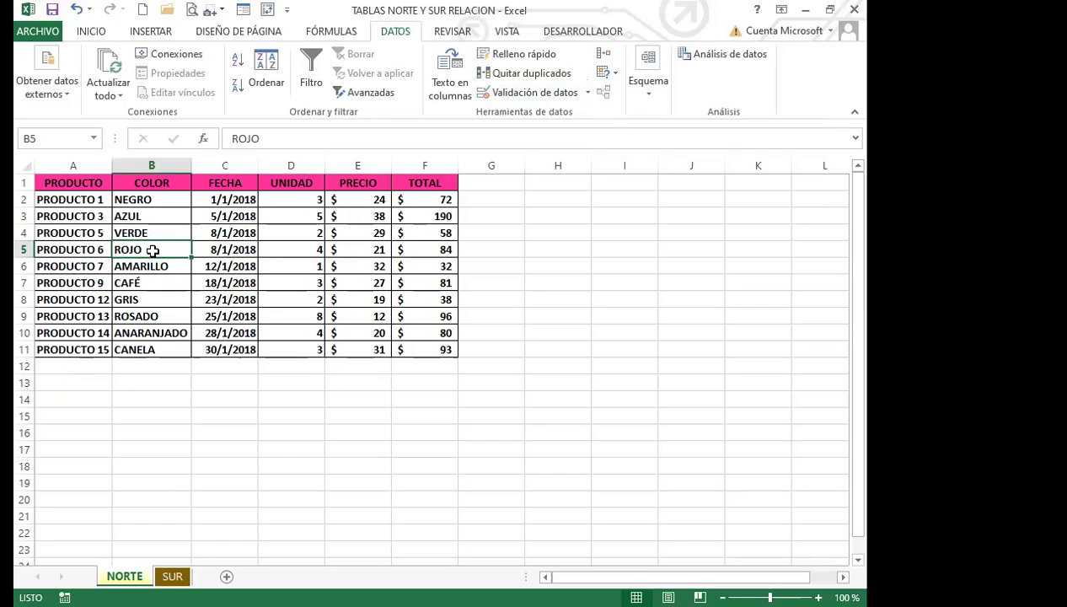
drag(67, 182, 440, 182)
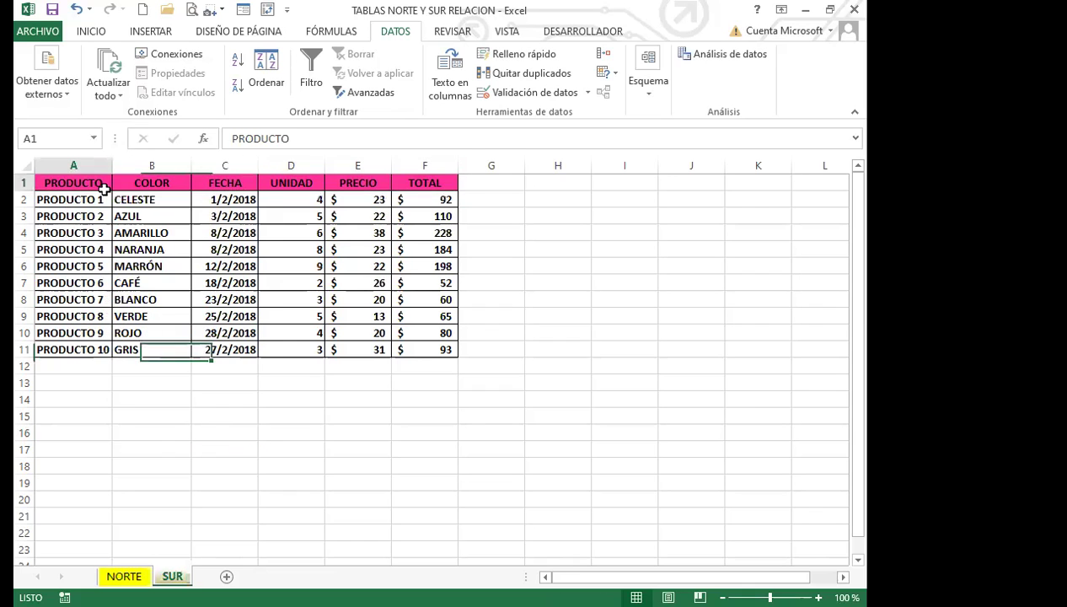
drag(67, 185, 403, 214)
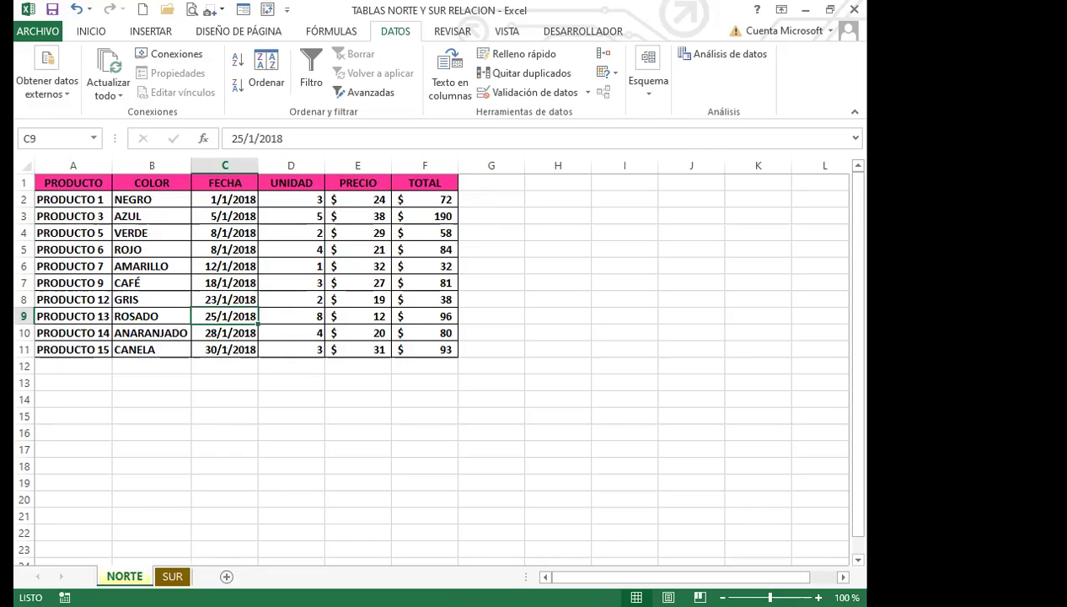
Format NORTE range A1:F11 as a table with headers in the light black-and-gray banded style, and hide its filter buttons.
click(155, 281)
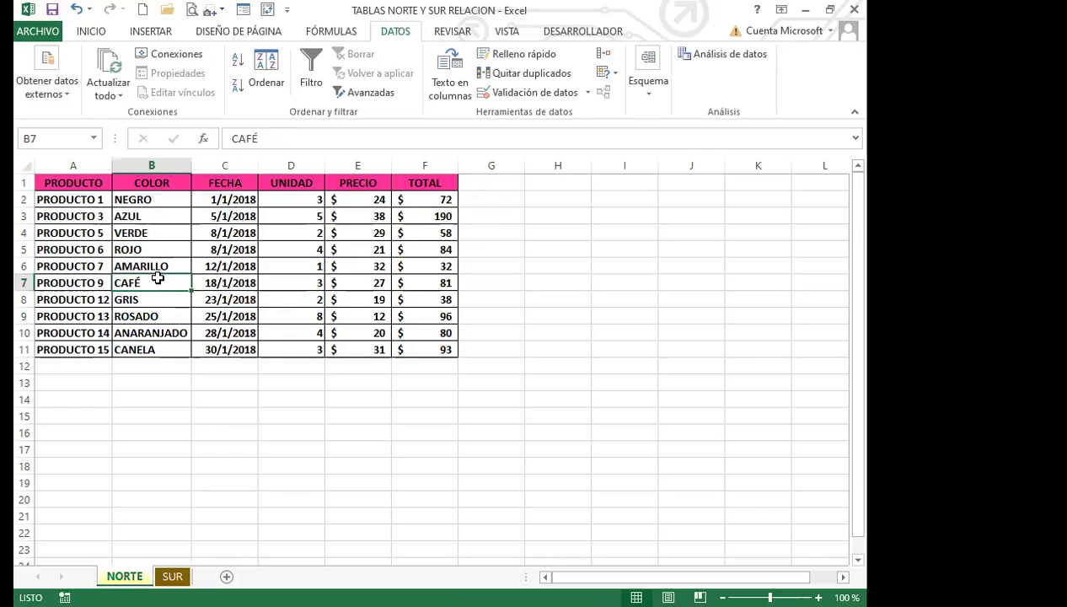
click(93, 33)
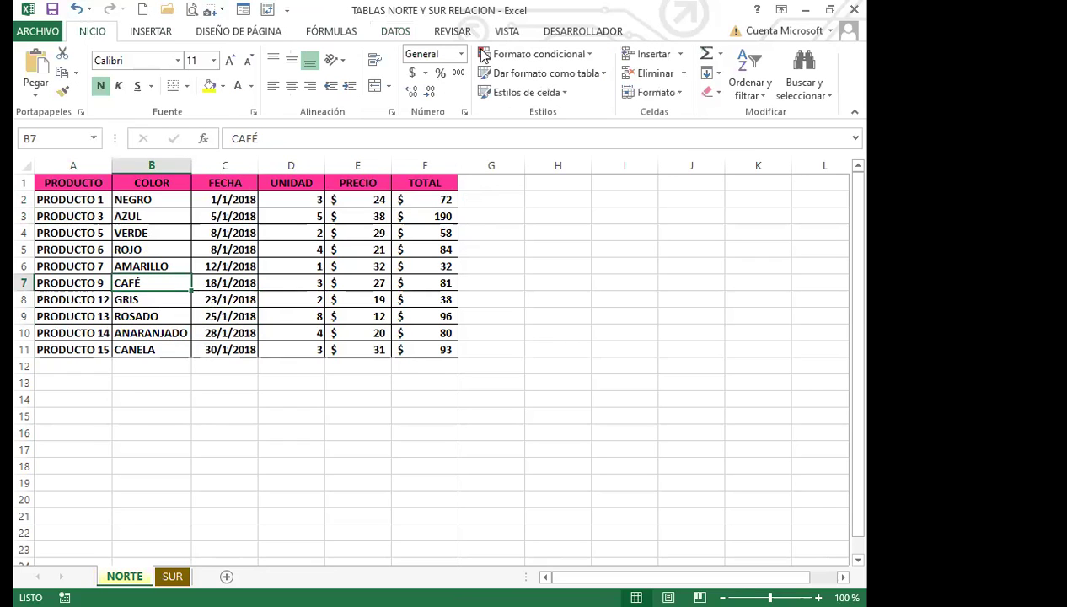
click(602, 72)
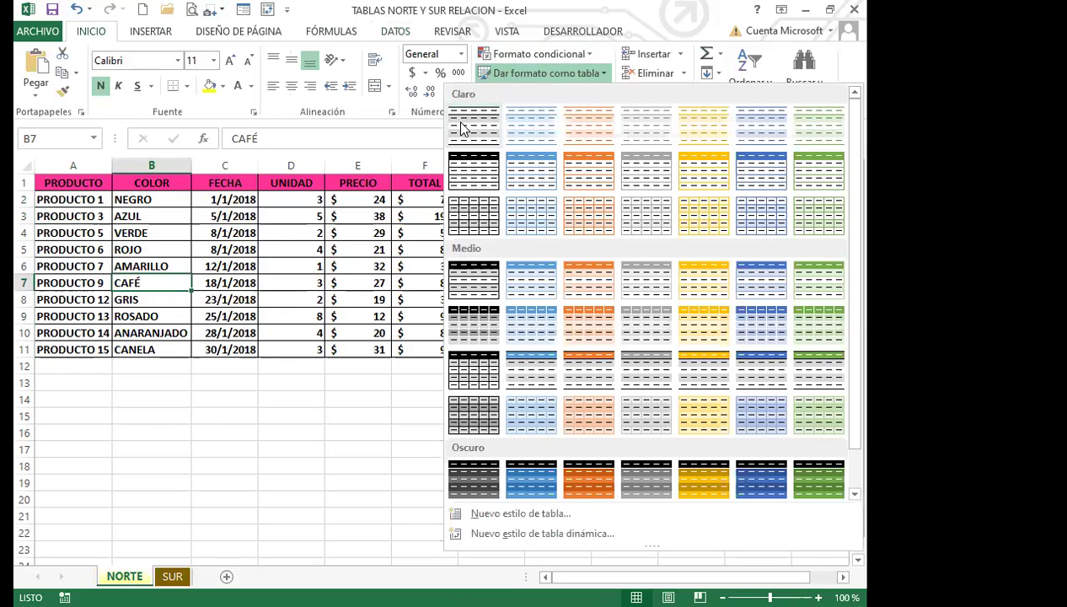
click(462, 128)
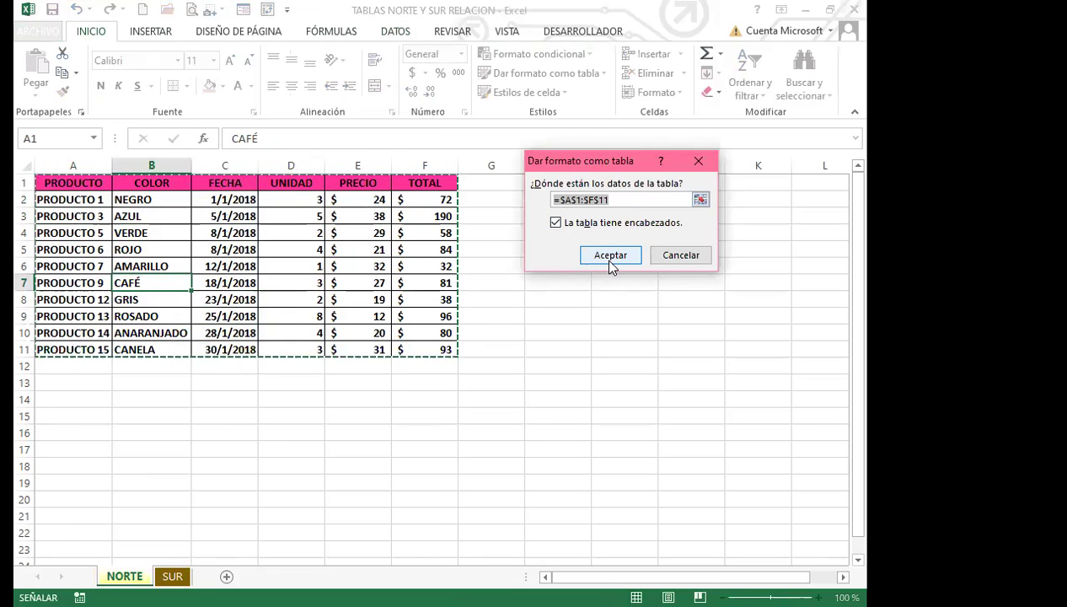
click(608, 261)
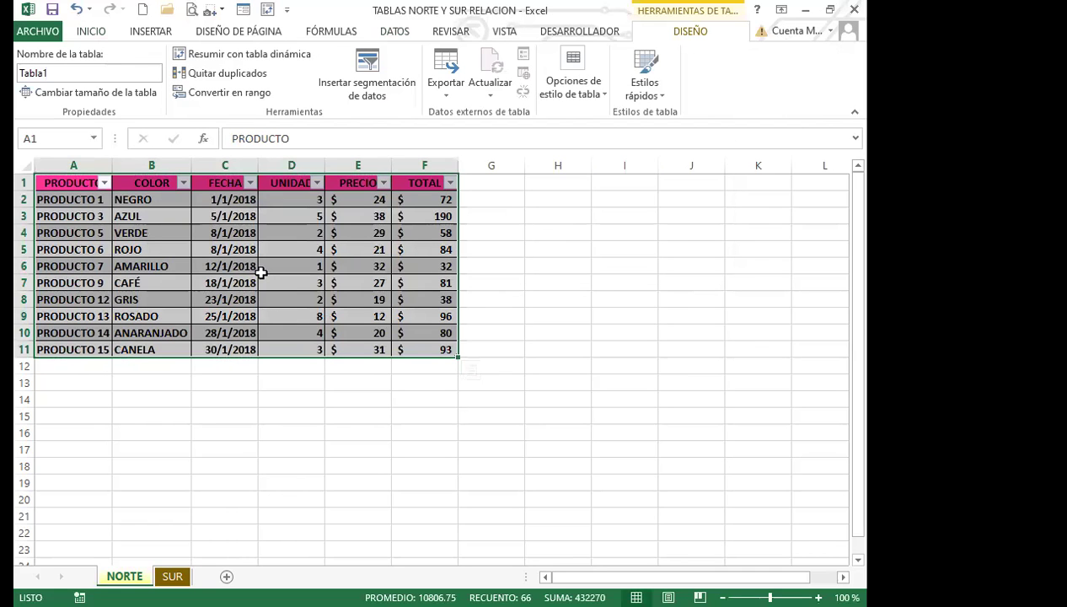
key(ctrl+shift+l)
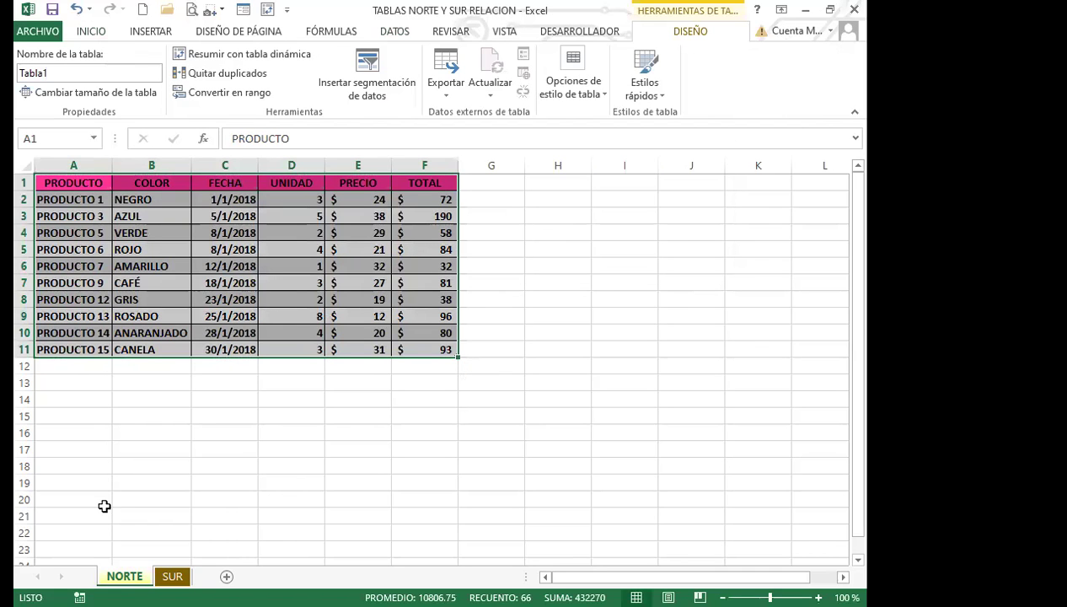
Format the SUR sheet's data range as a table with headers in a gray banded style, and hide its filter buttons.
click(172, 576)
click(225, 299)
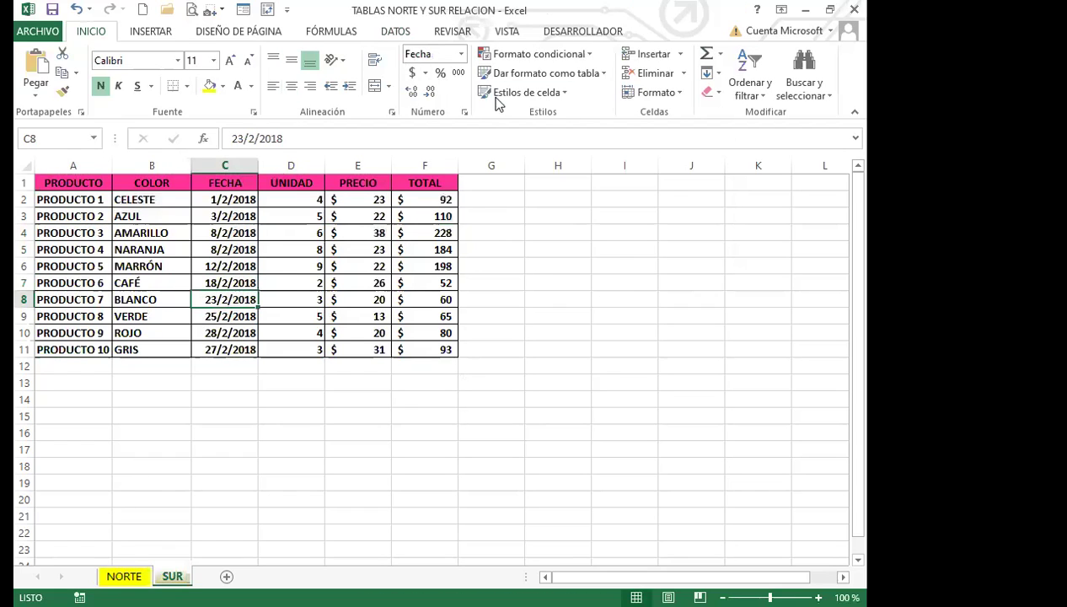
click(601, 74)
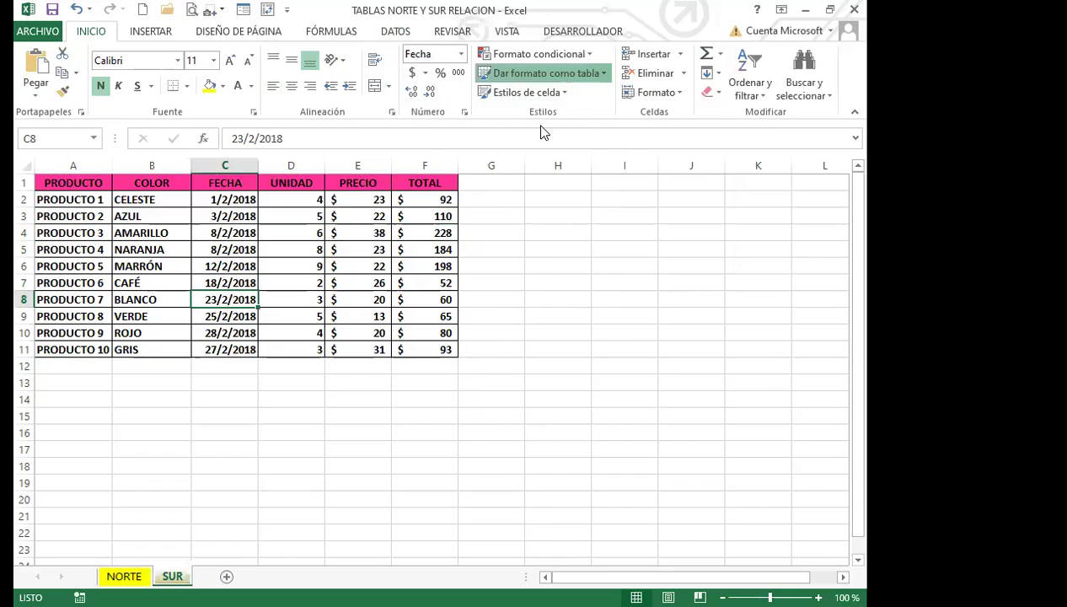
click(466, 282)
click(611, 256)
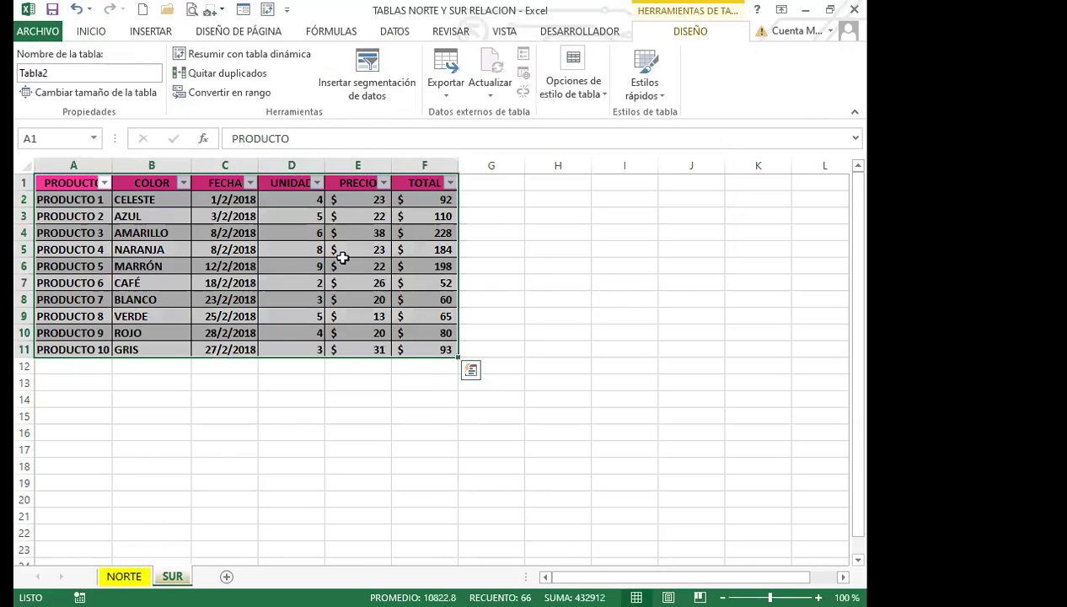
key(ctrl+shift+l)
click(294, 262)
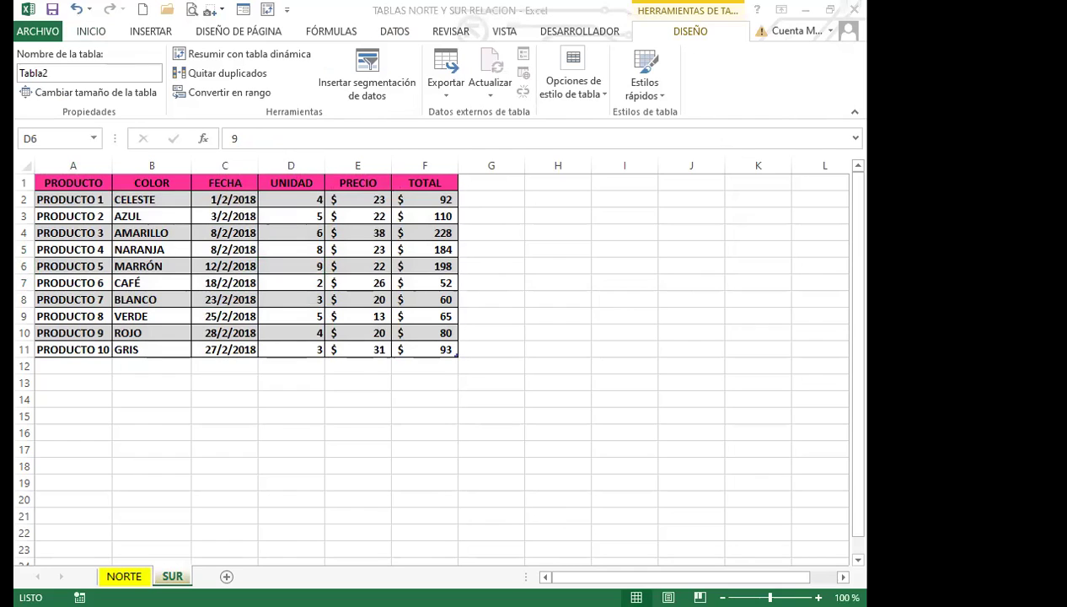
click(215, 281)
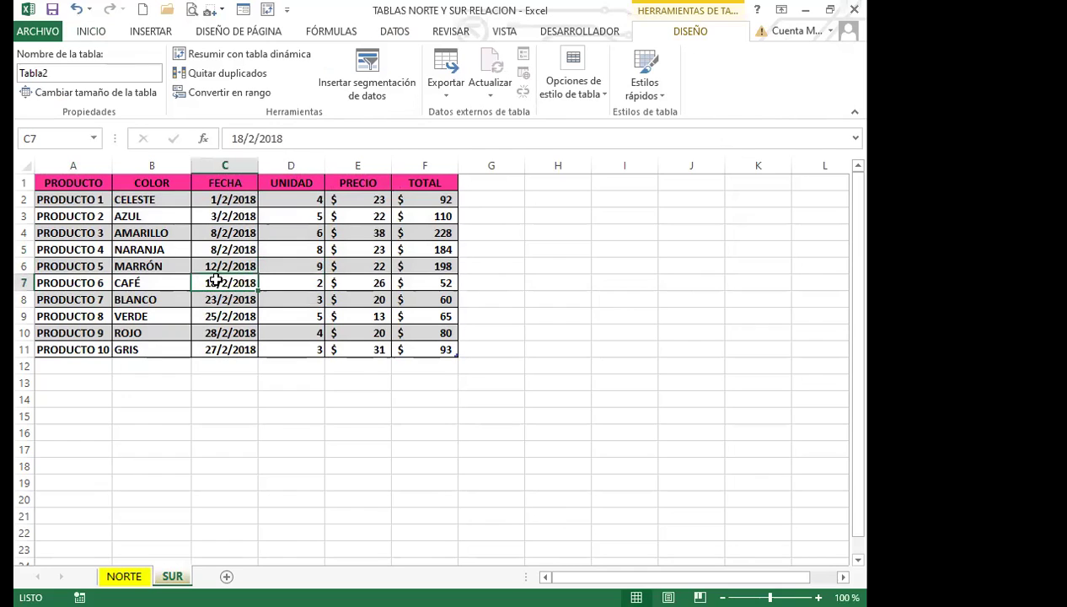
click(123, 575)
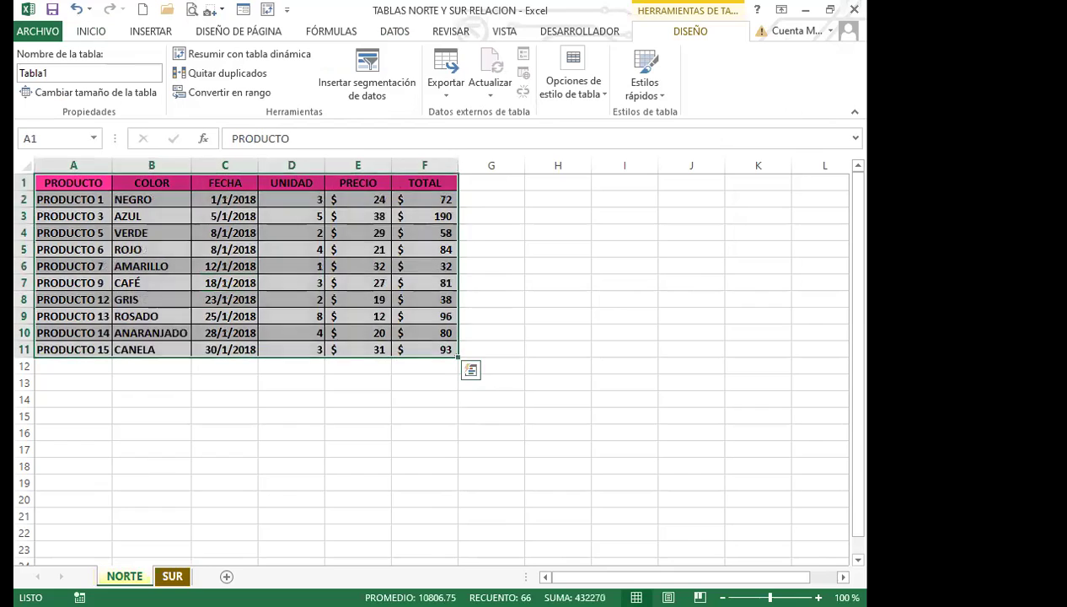
click(172, 576)
click(248, 297)
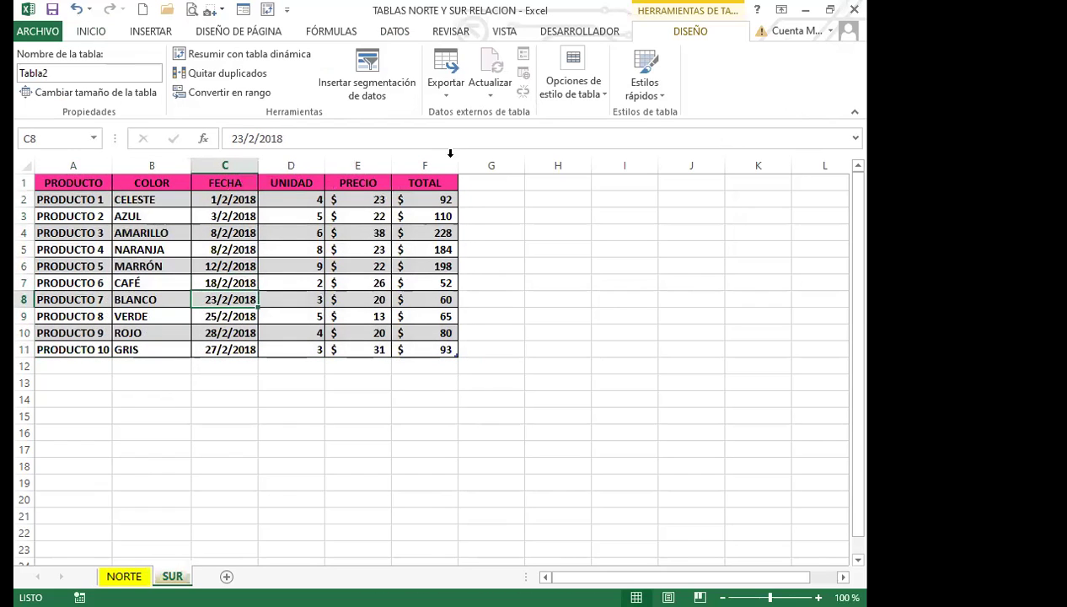
click(396, 32)
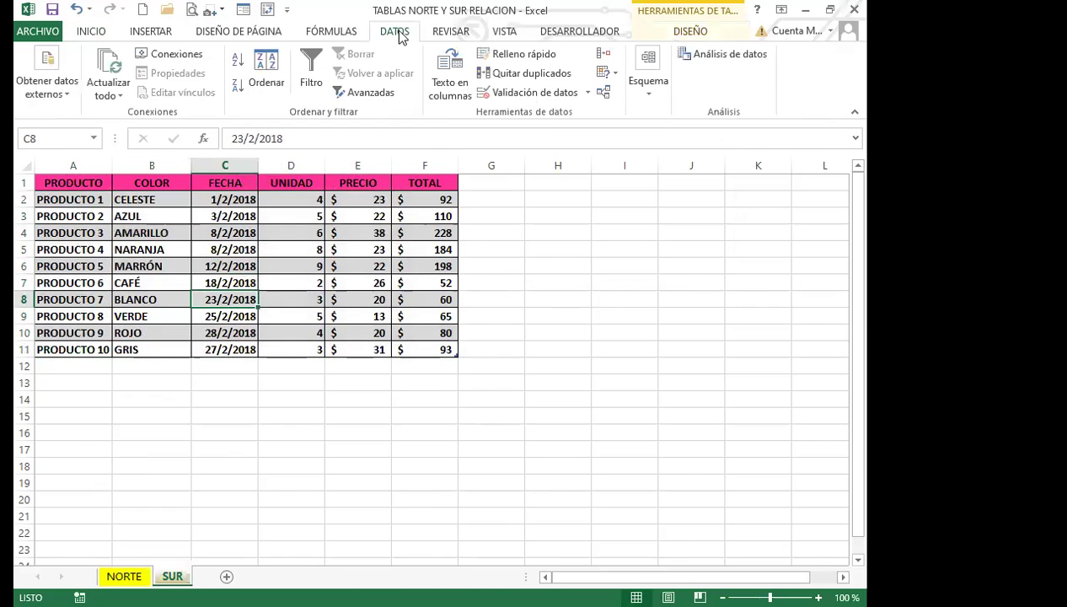
click(606, 97)
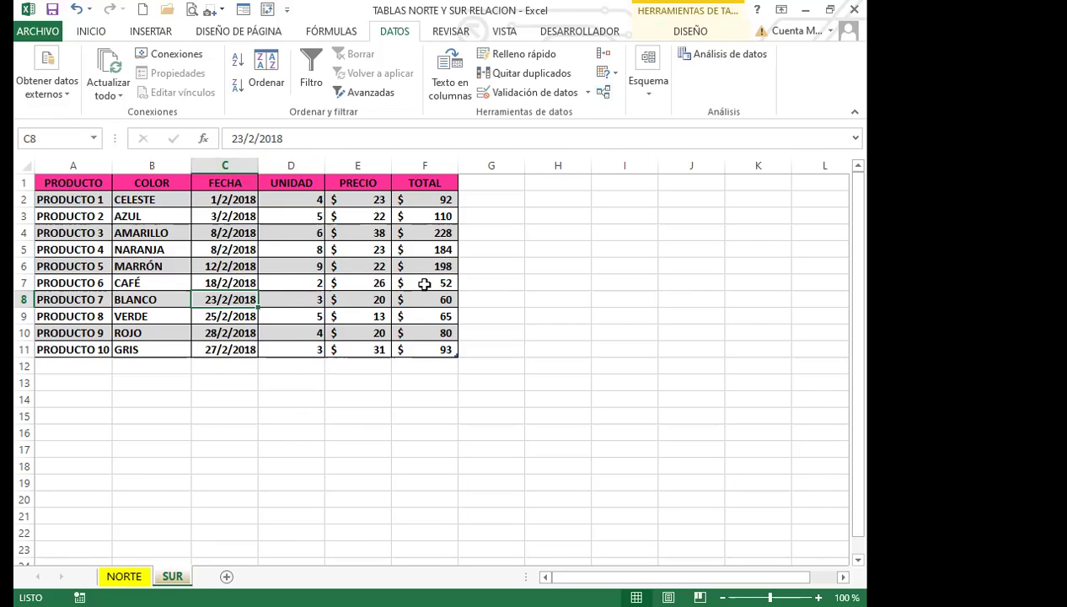
click(287, 302)
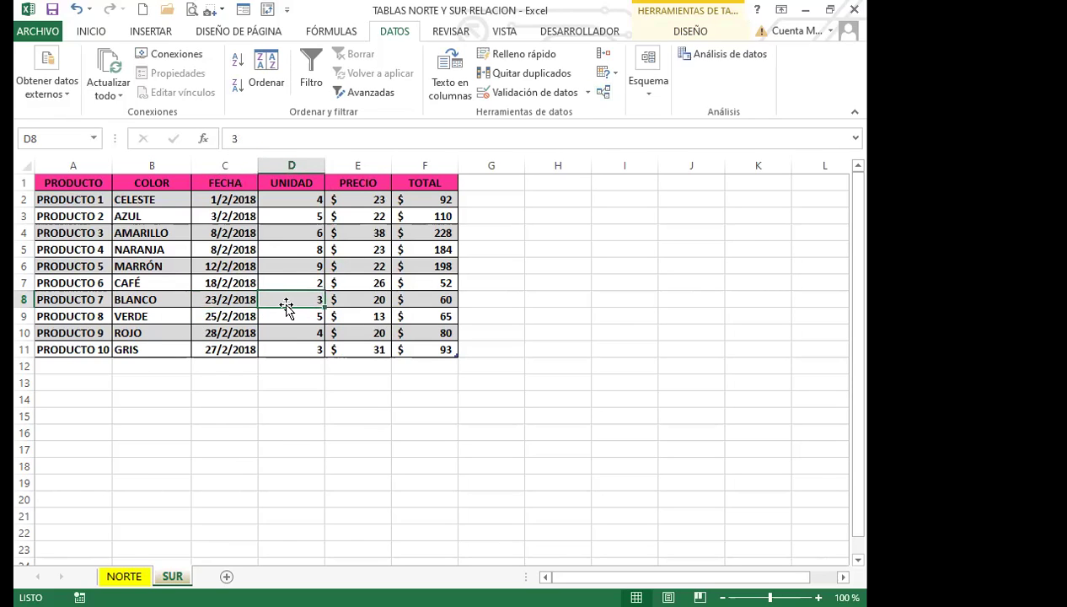
click(605, 93)
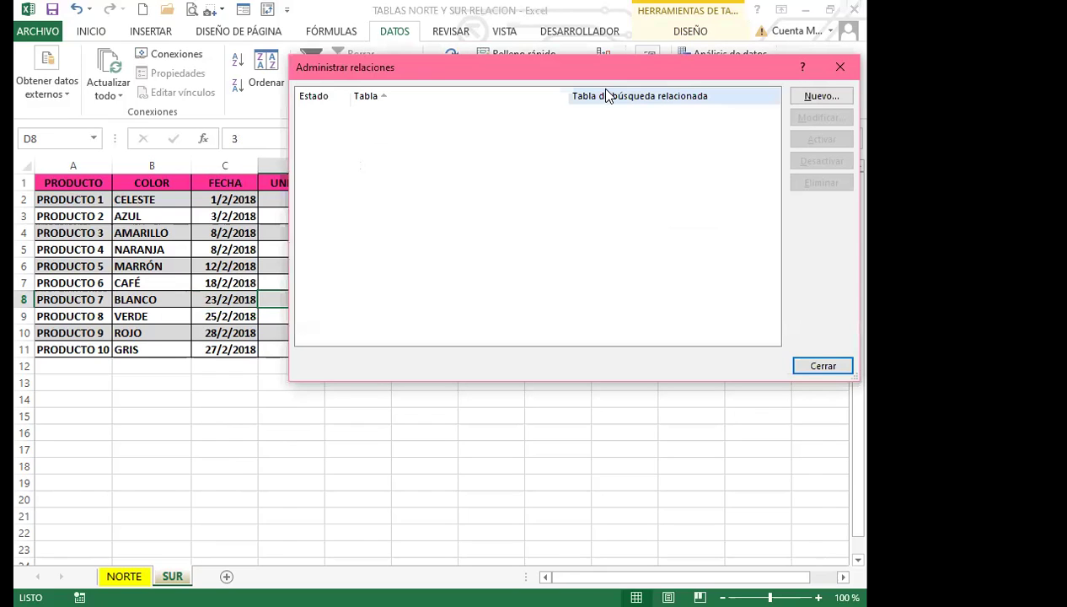
drag(688, 69, 542, 96)
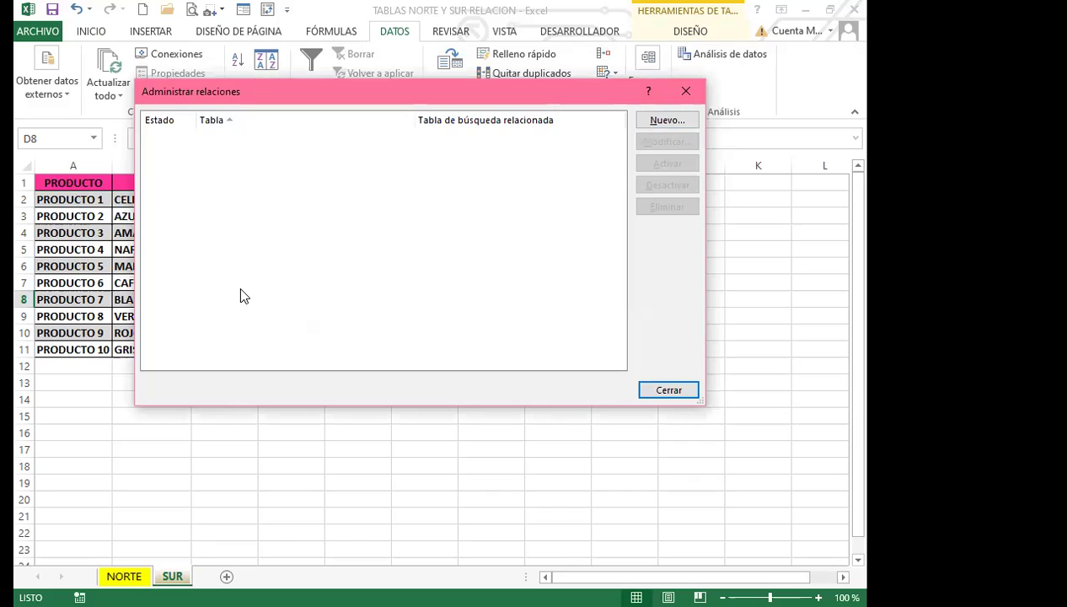
click(671, 122)
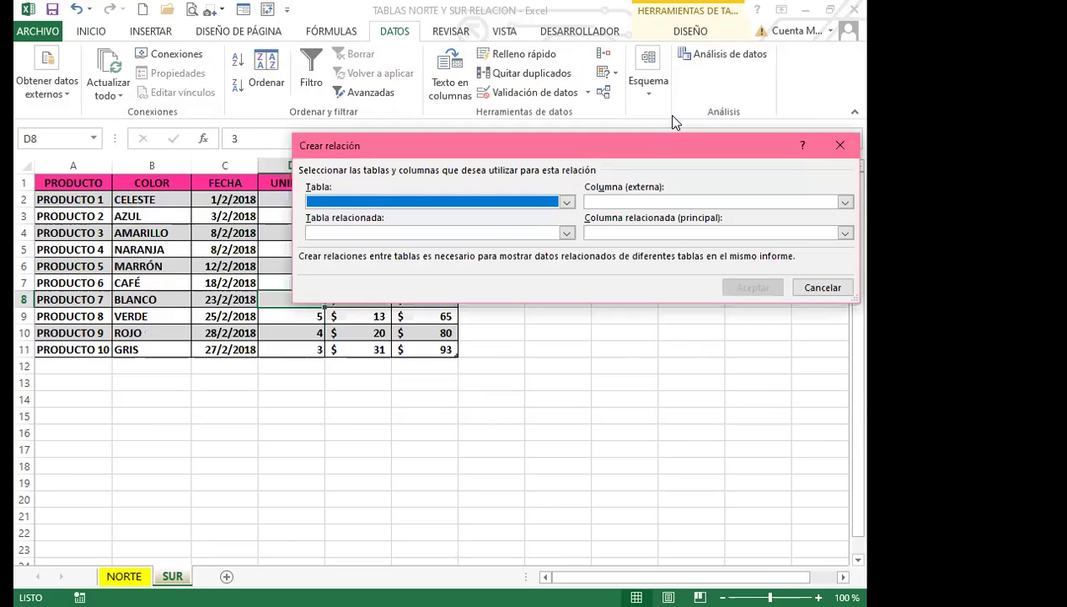
drag(632, 150, 455, 139)
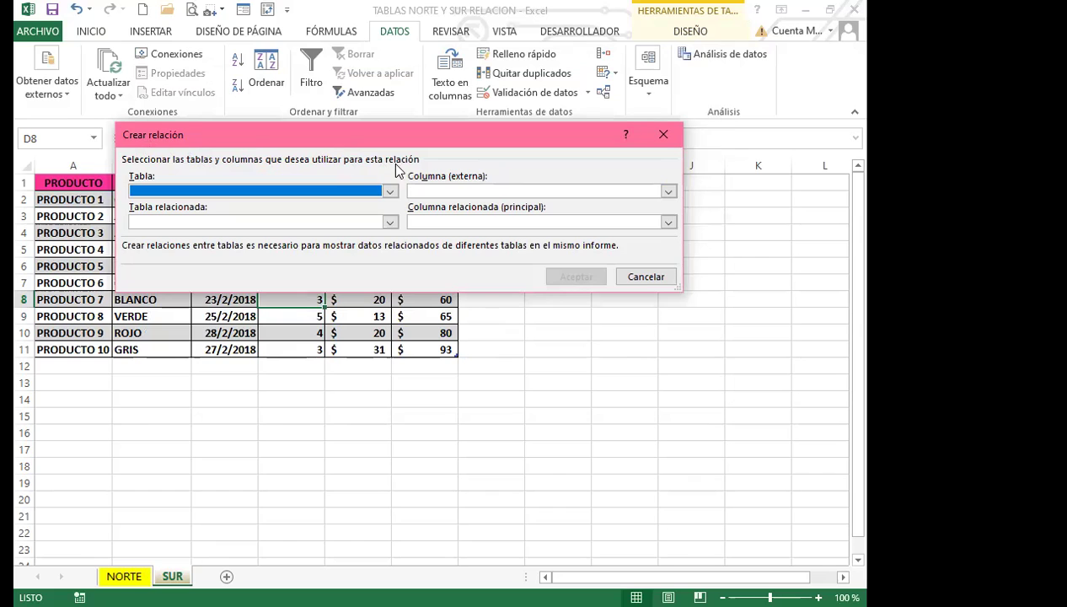
click(645, 278)
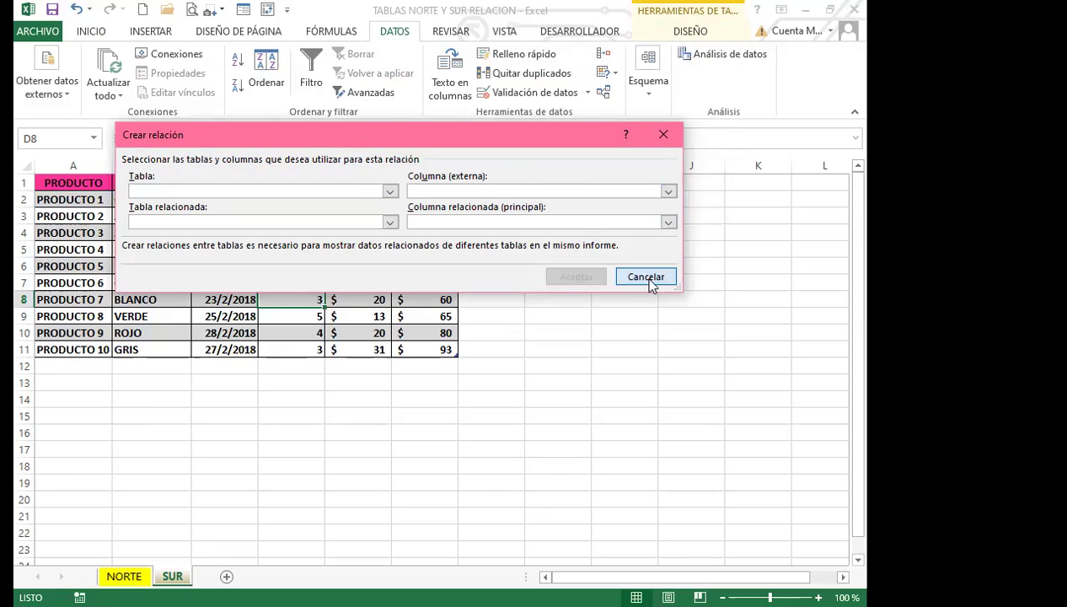
click(689, 94)
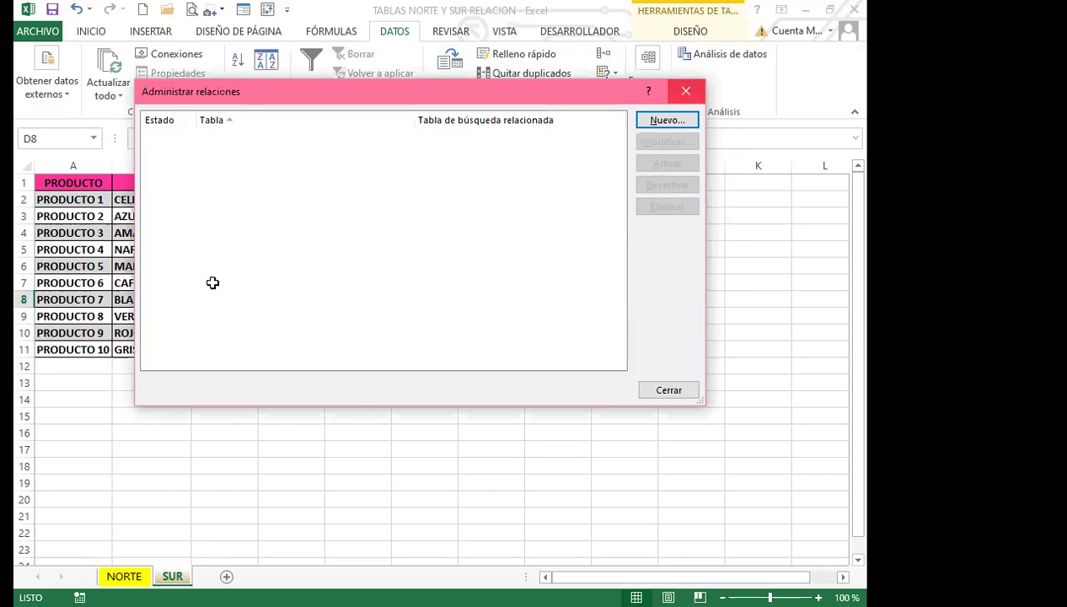
Rename the table on the NORTE sheet as NORTE.
key(ctrl+Page_Up)
click(201, 276)
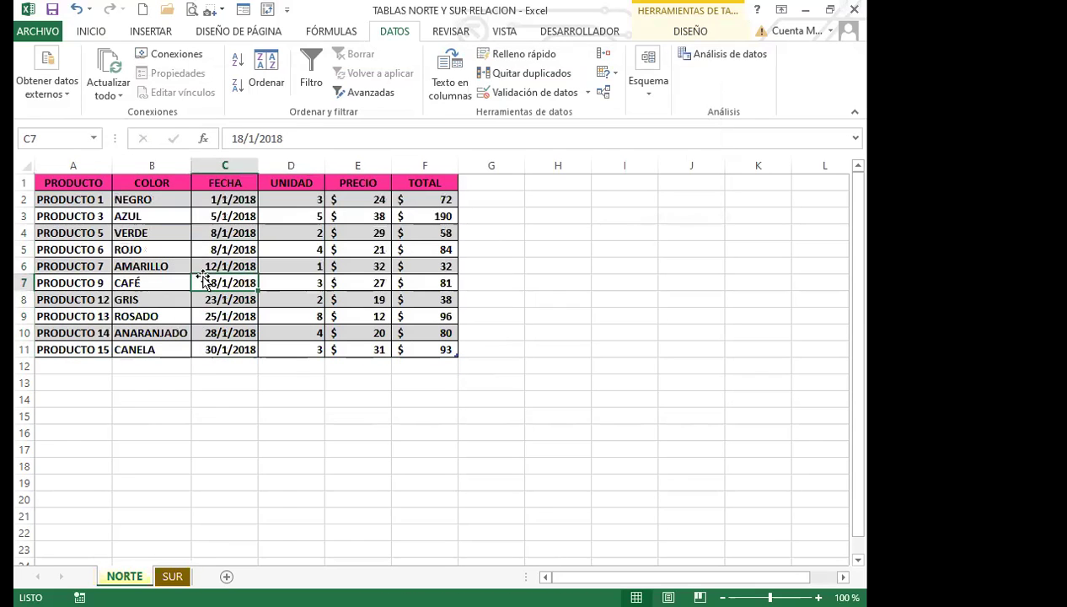
click(674, 32)
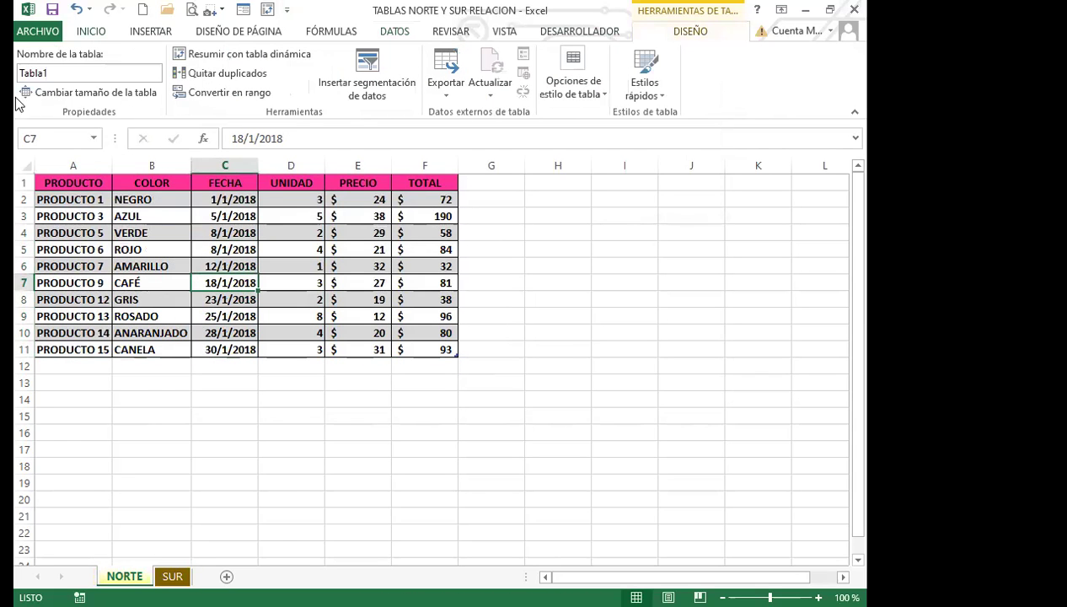
click(83, 74)
double_click(53, 70)
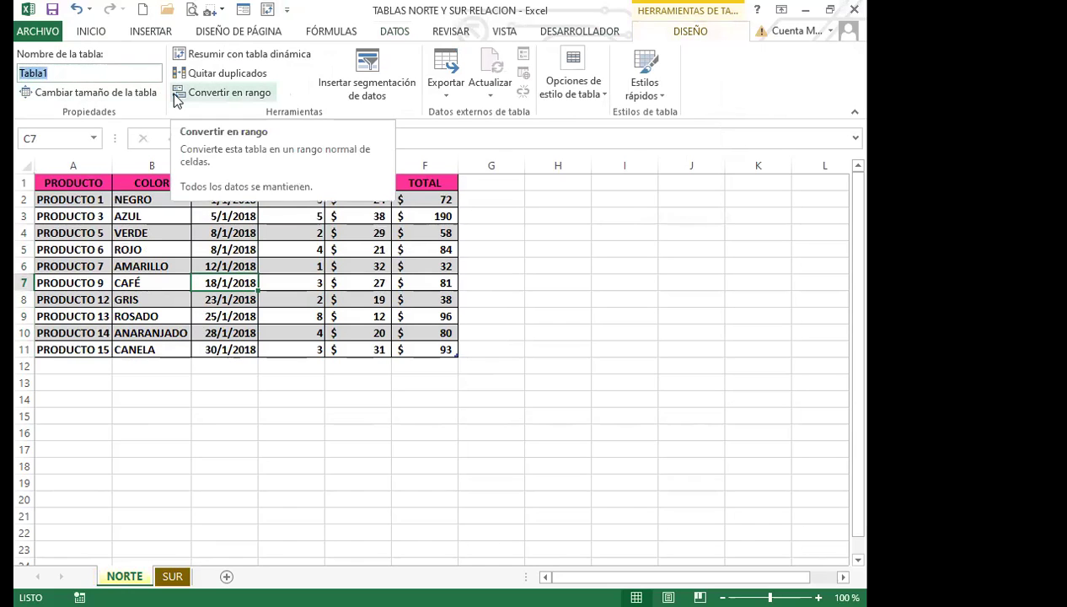
text(NORTE)
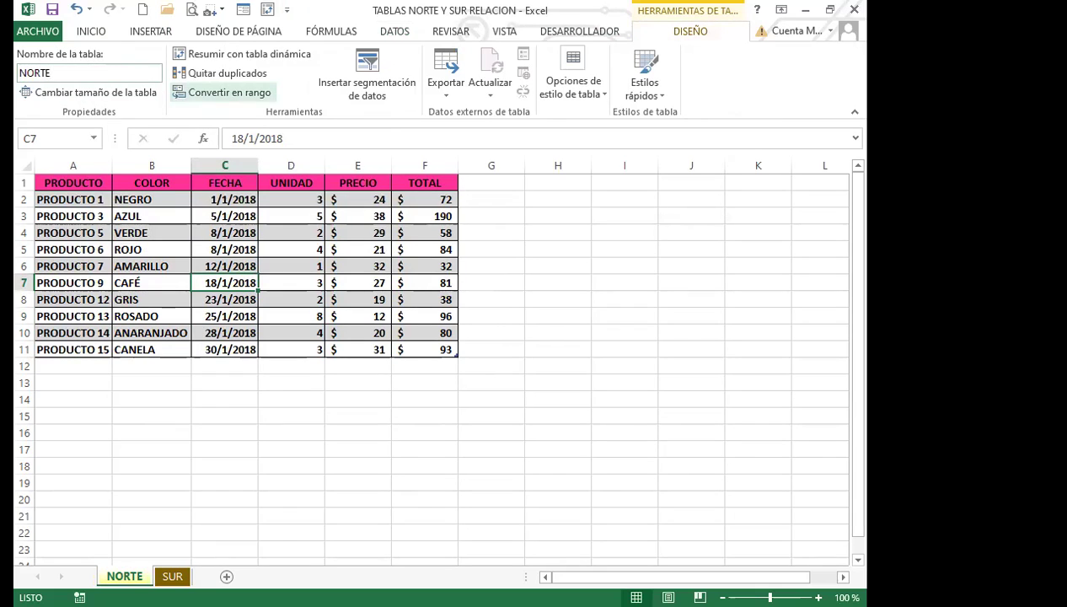
click(160, 398)
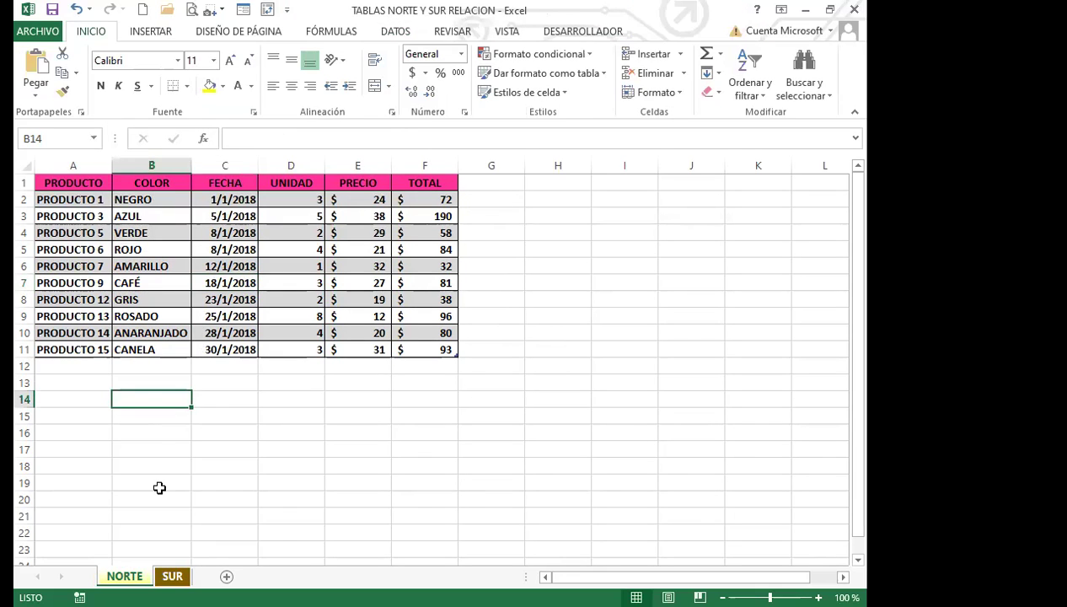
Display the SUR sheet and select a cell inside its table.
key(ctrl+Page_Down)
click(193, 315)
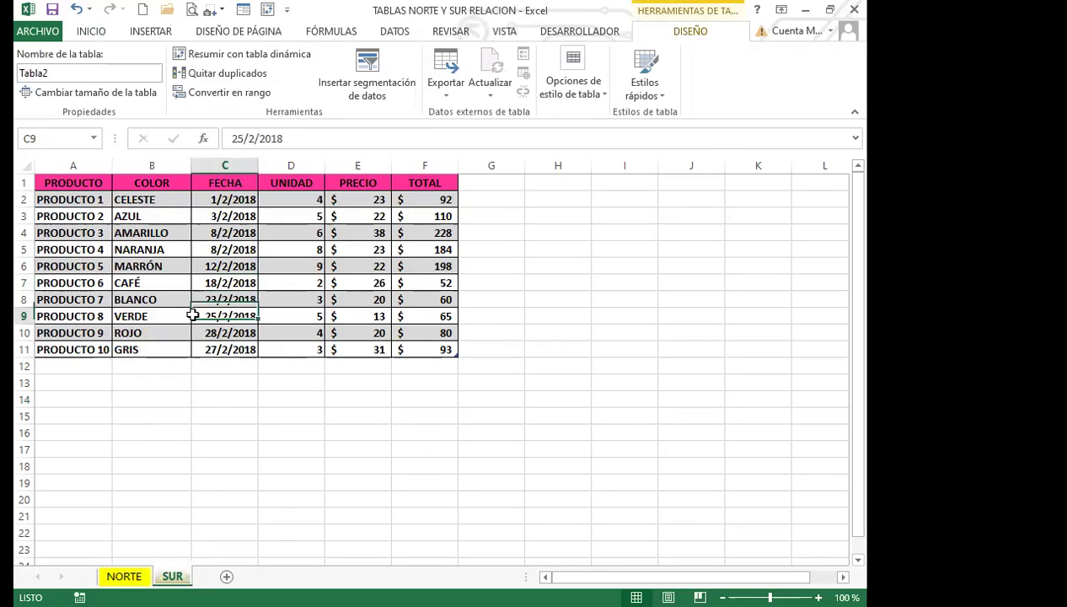
Rename the table on the SUR sheet as SUR and check its name from cells inside the table.
click(76, 73)
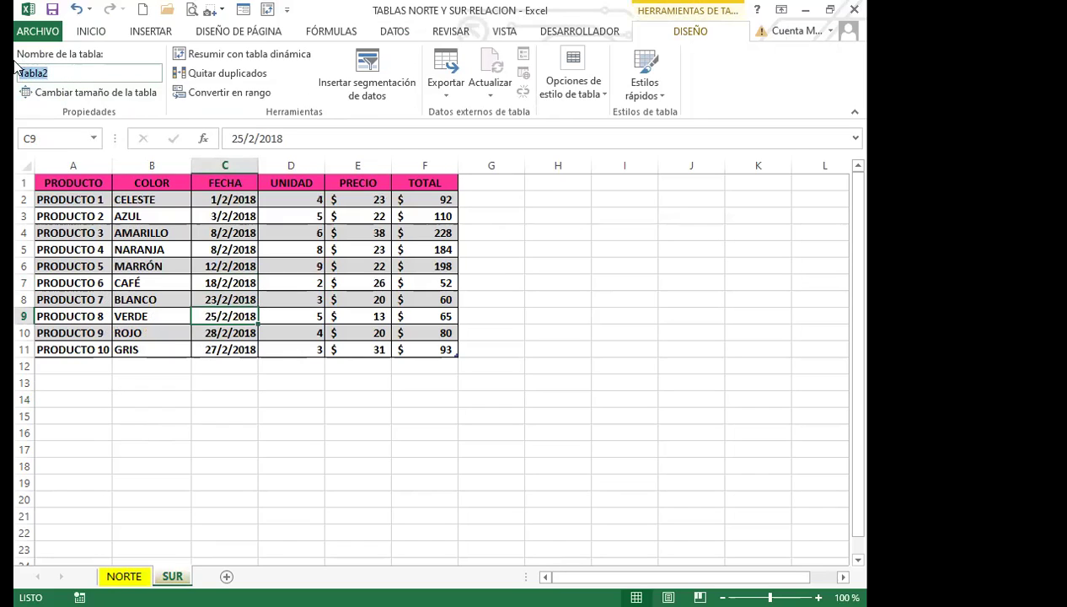
text(SUR)
click(279, 384)
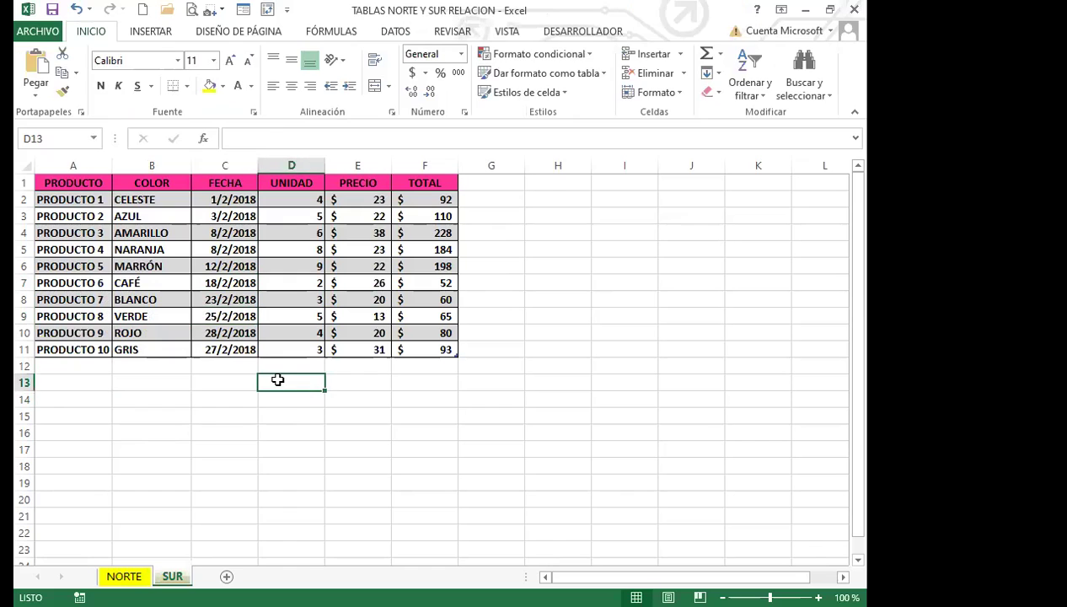
click(242, 337)
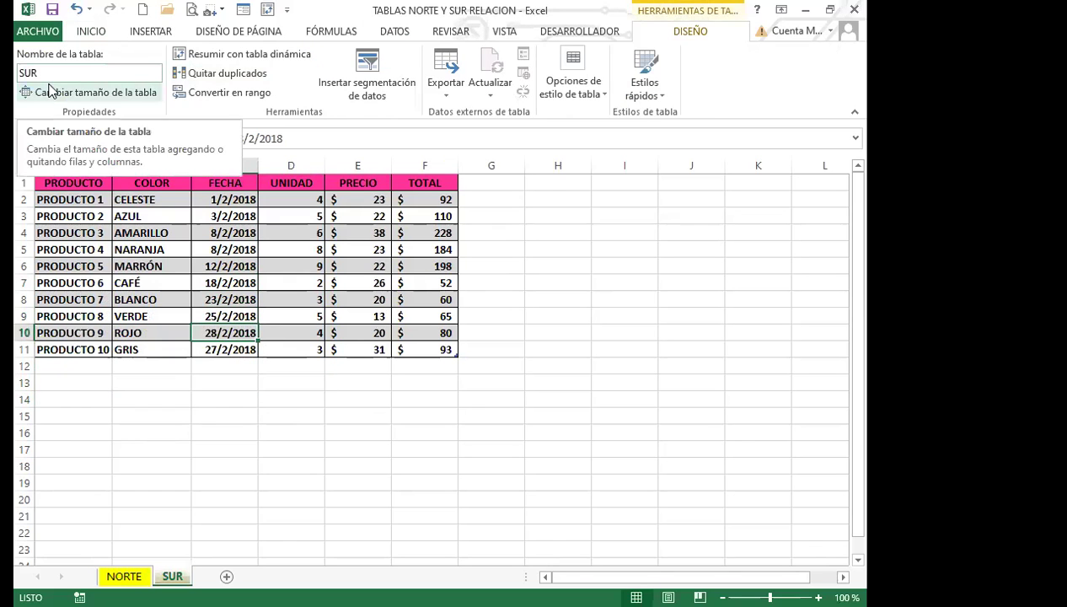
click(133, 244)
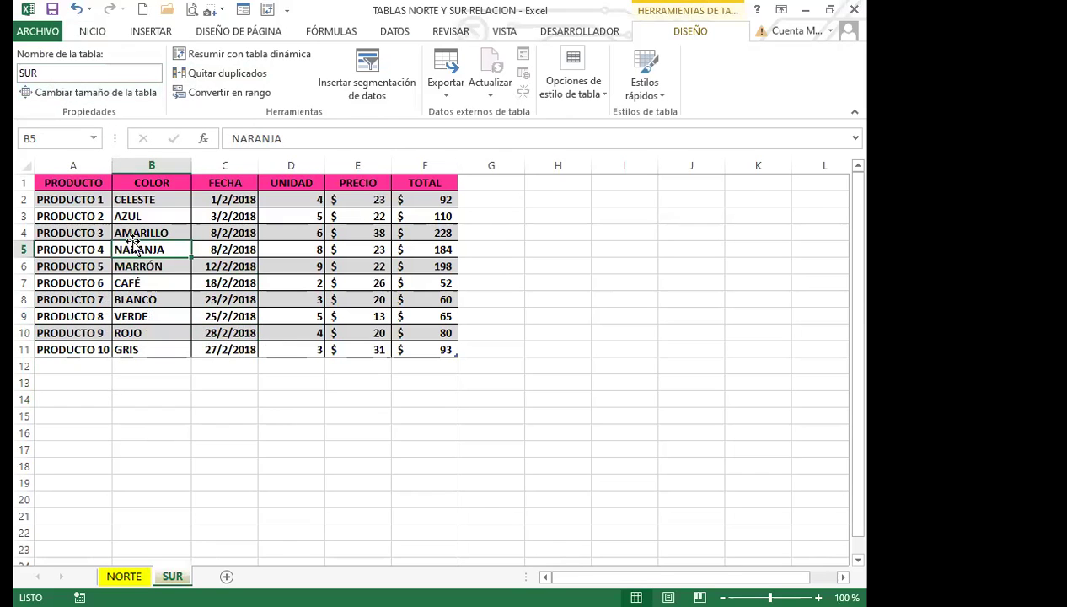
Start a new table relationship with NORTE as the table and SUR as the related table.
click(166, 263)
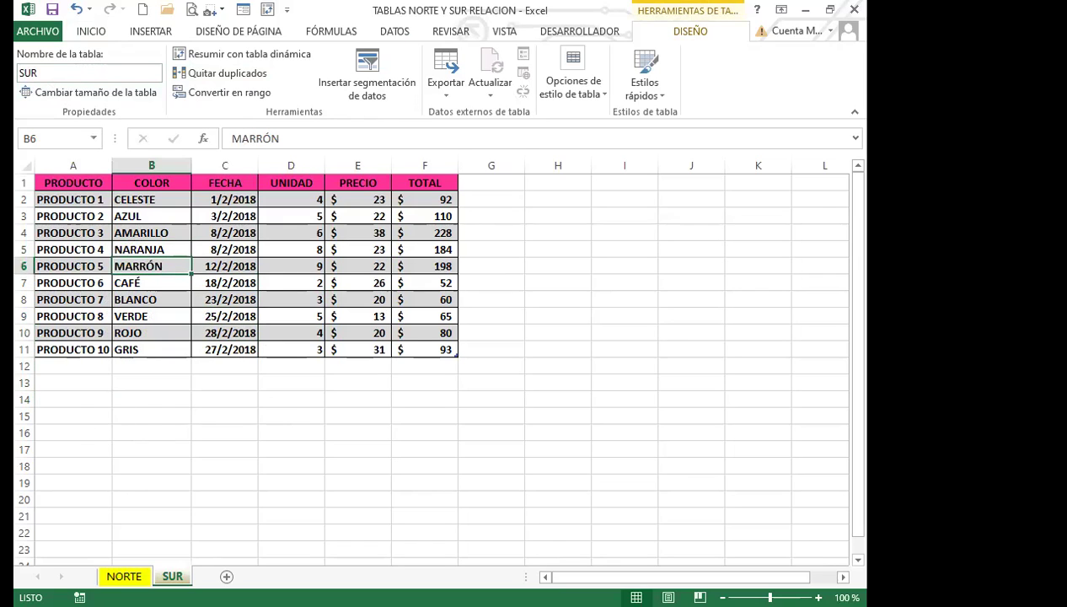
click(263, 266)
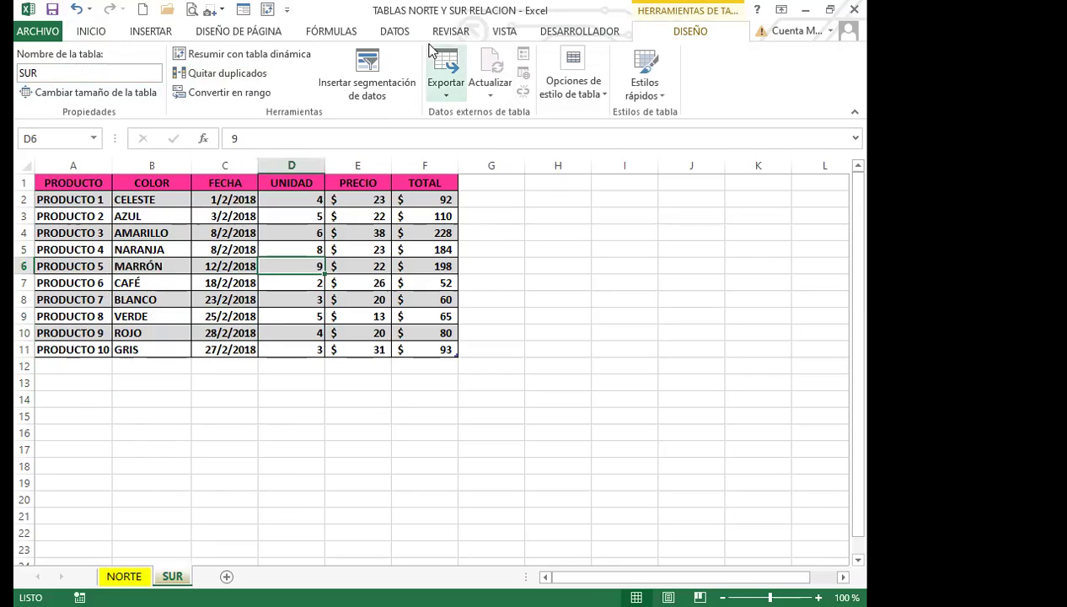
click(396, 32)
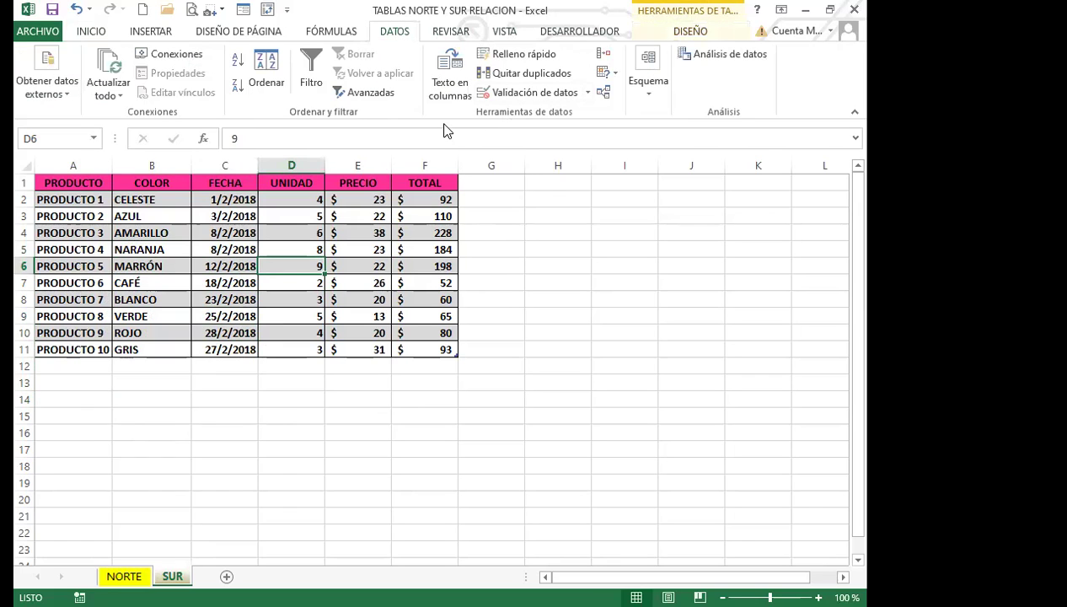
click(602, 98)
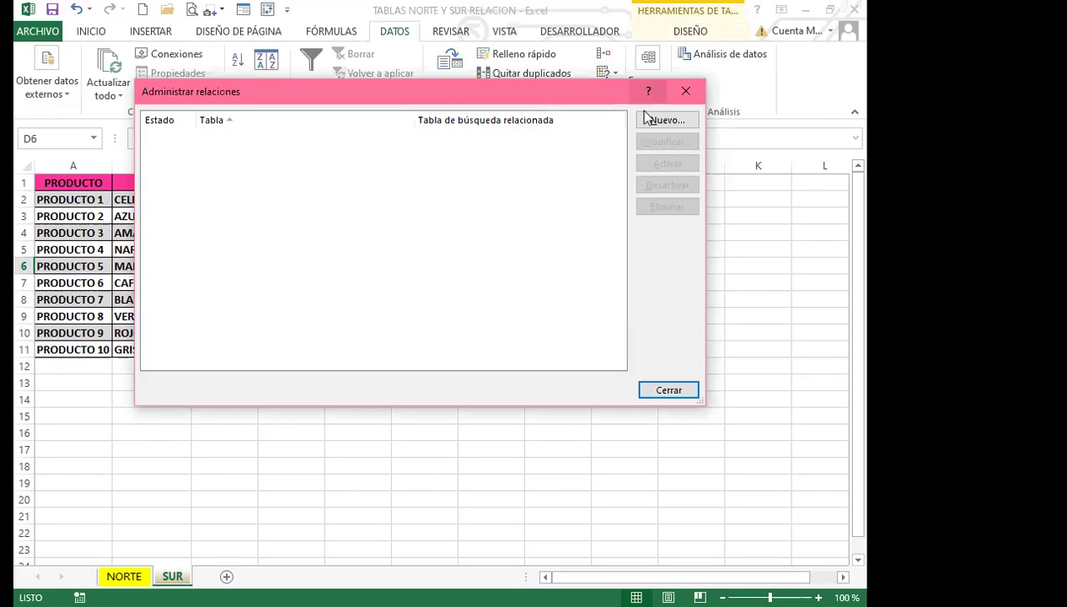
click(669, 121)
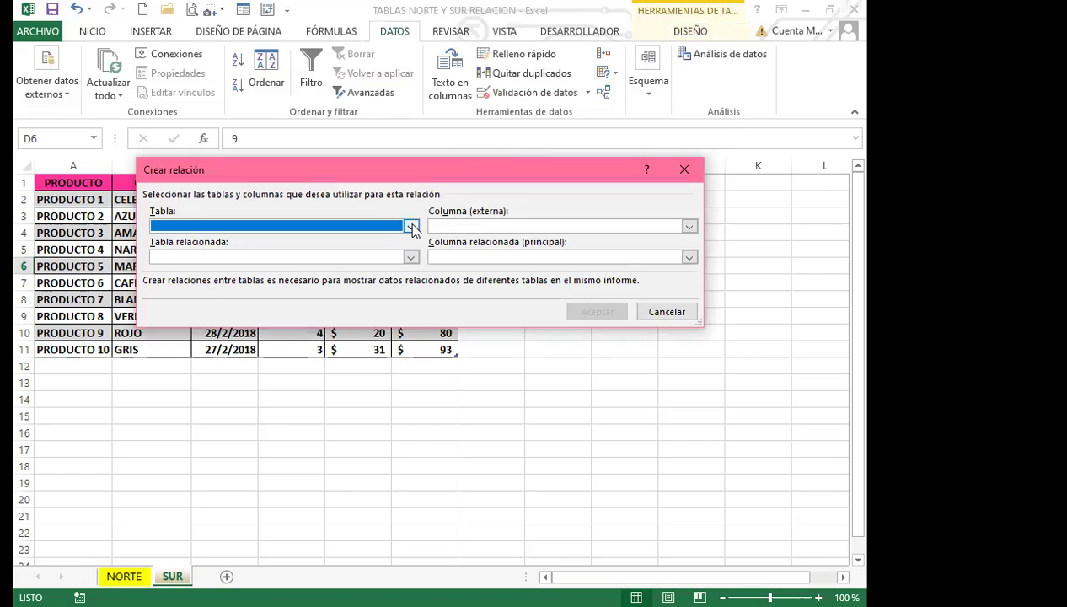
click(410, 226)
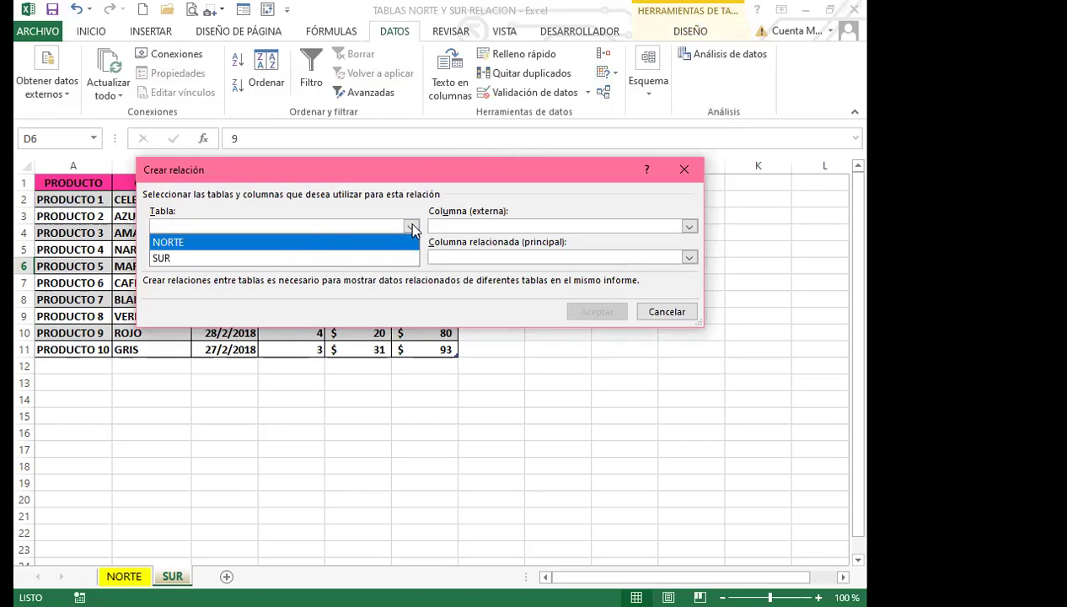
click(286, 244)
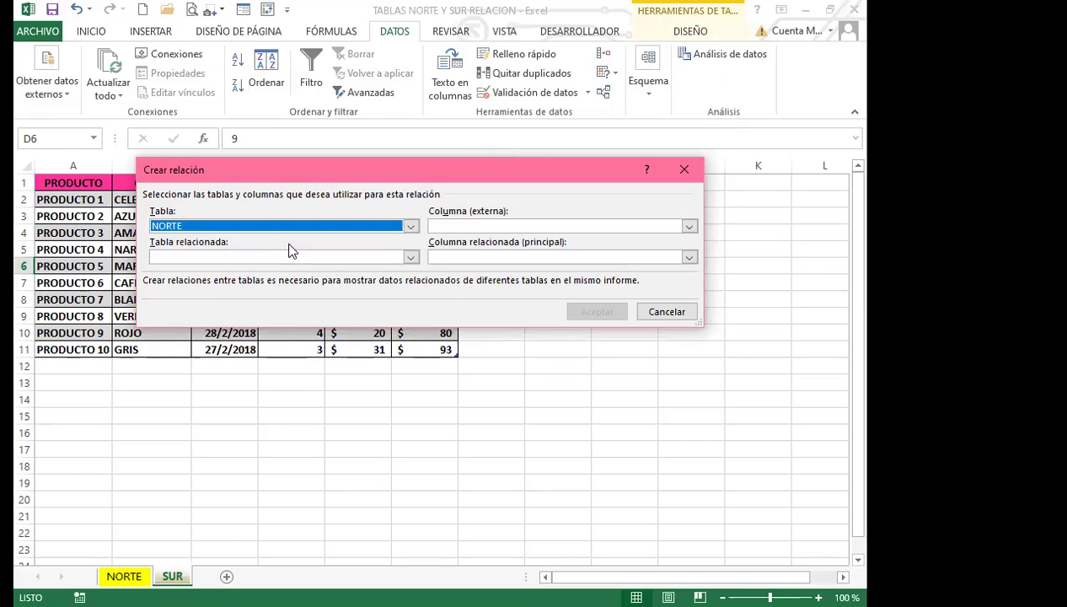
click(411, 257)
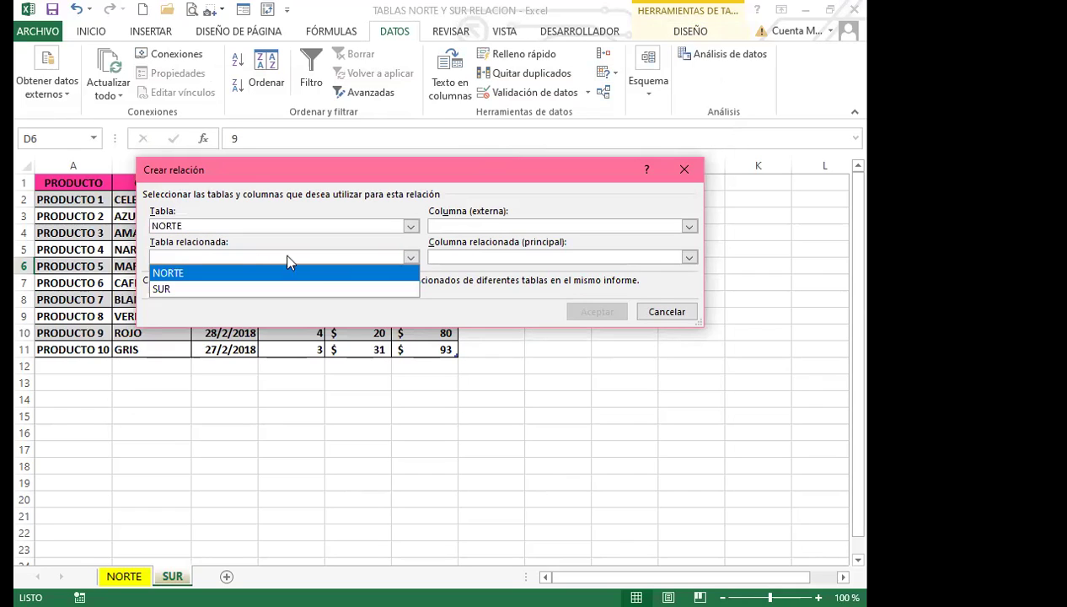
click(166, 295)
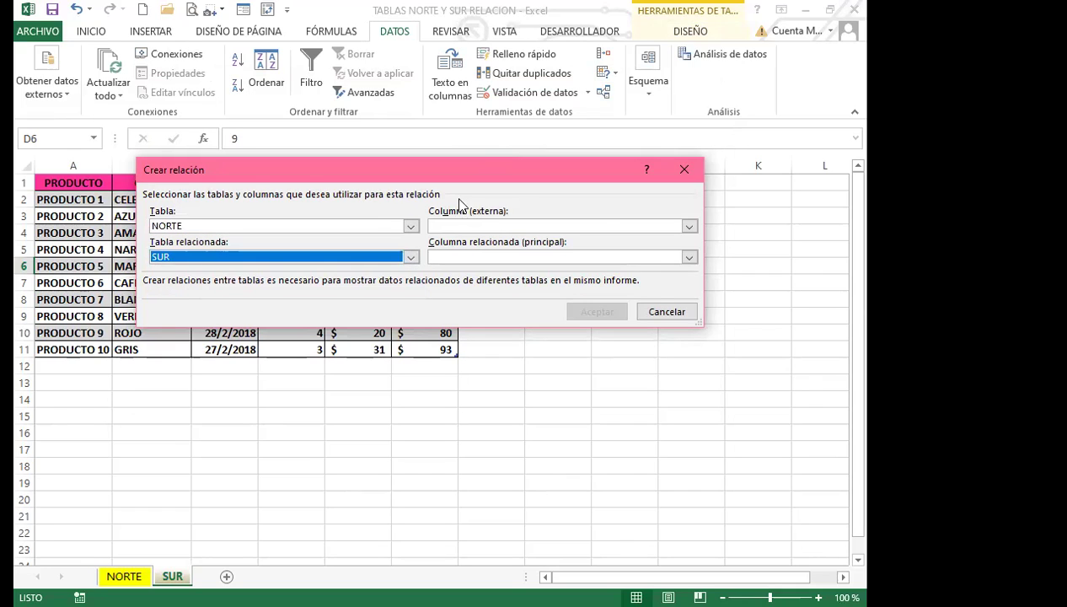
Create the relationship with FECHA as the external column and TOTAL as the related primary column, and close the relationship manager.
click(689, 227)
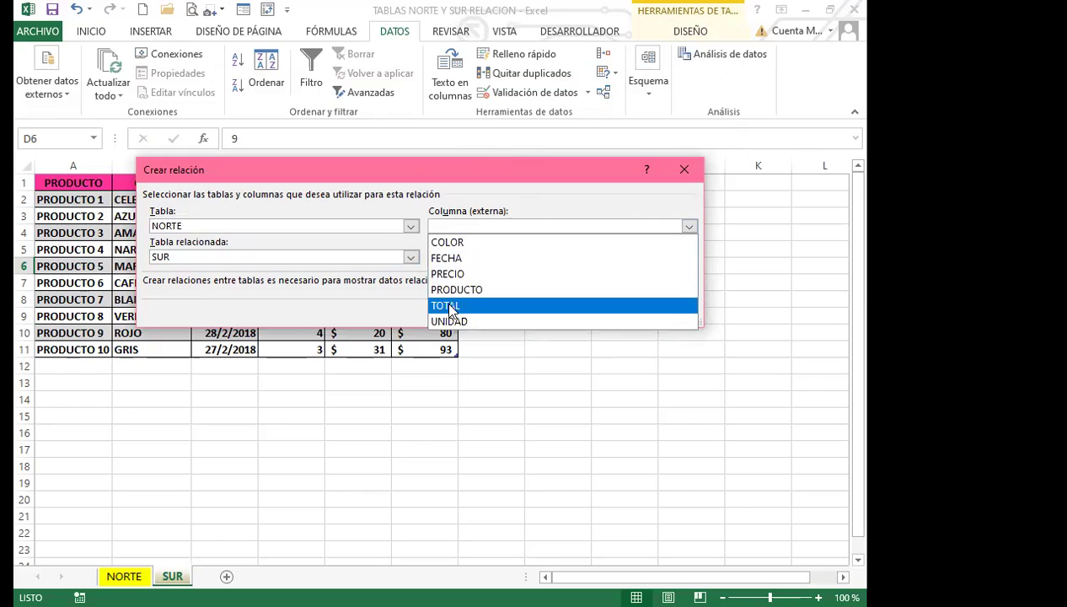
click(665, 305)
click(579, 259)
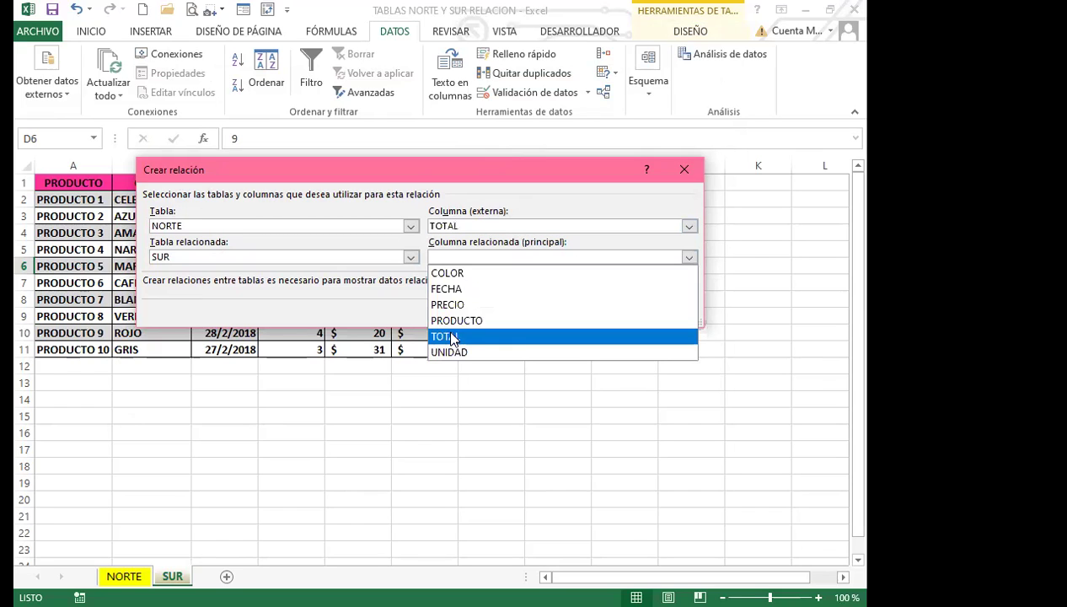
click(445, 336)
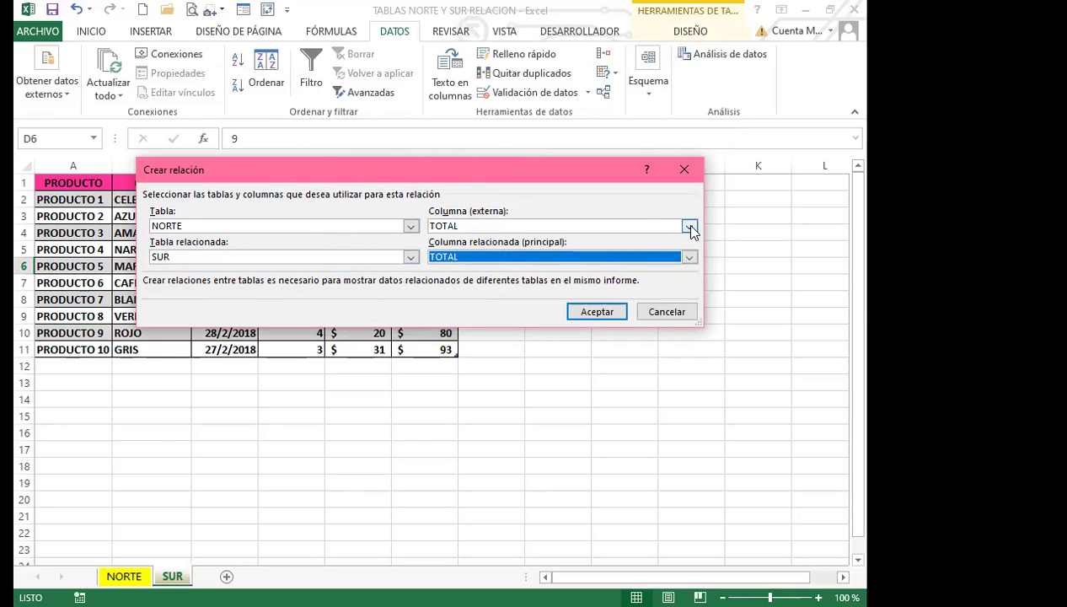
click(570, 228)
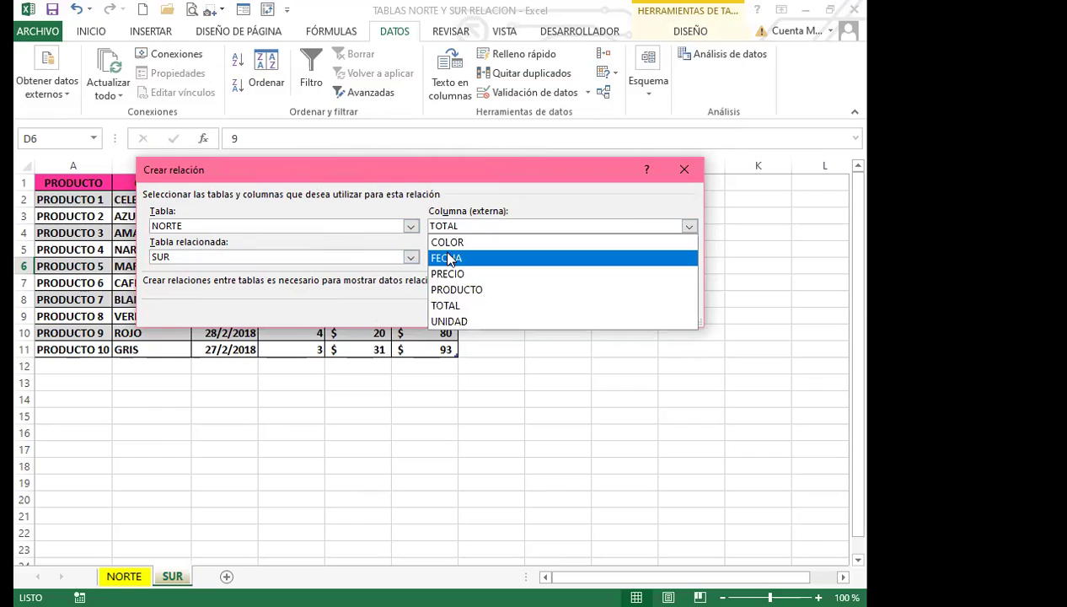
click(448, 258)
click(579, 312)
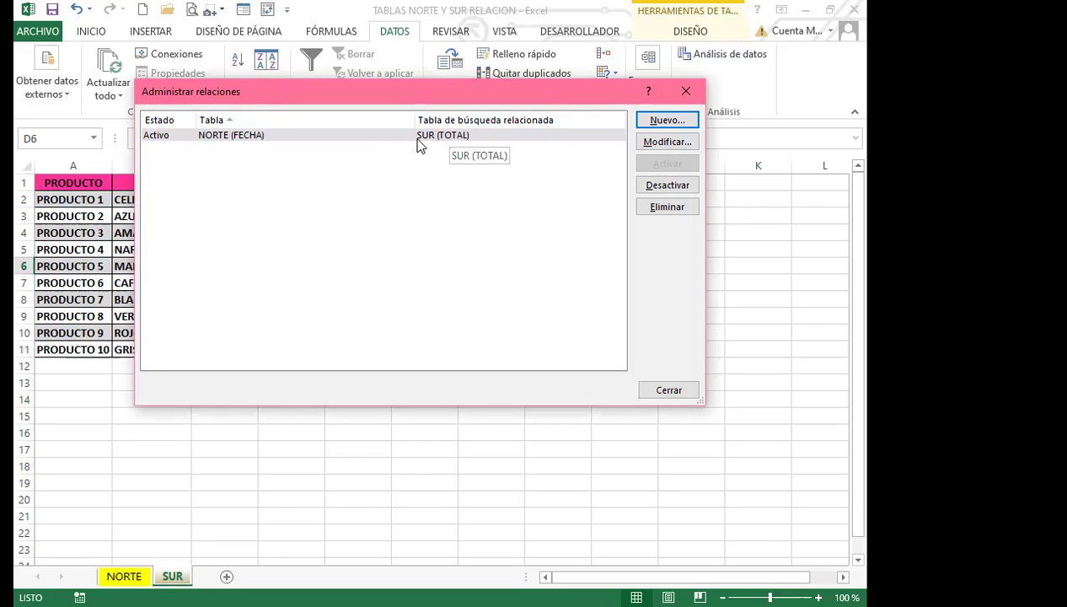
click(673, 393)
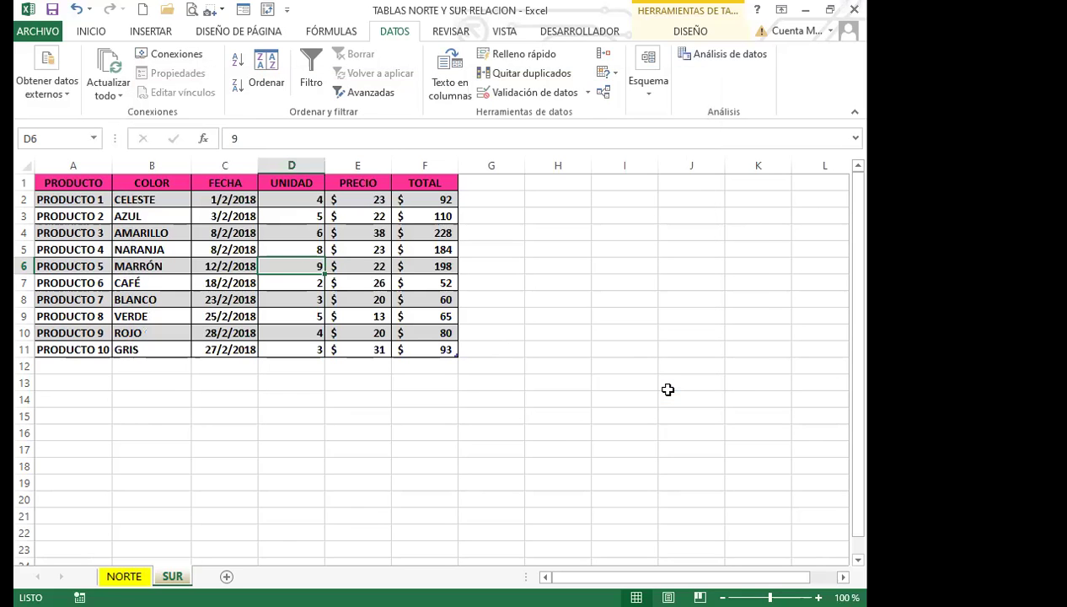
Insert a pivot table based on the SUR table in the existing sheet SUR at cell E15.
click(273, 386)
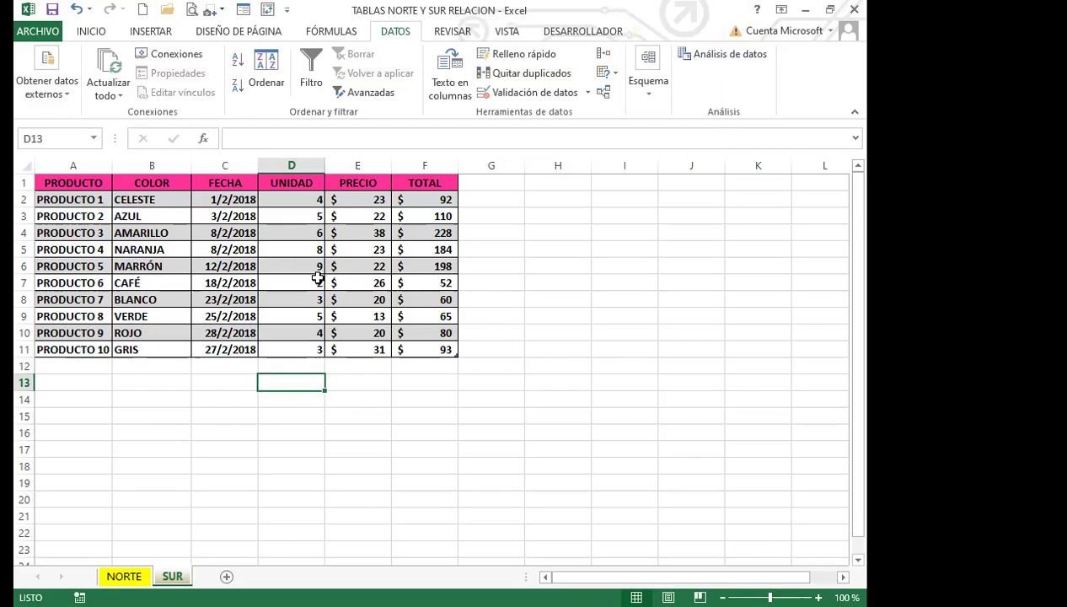
click(300, 318)
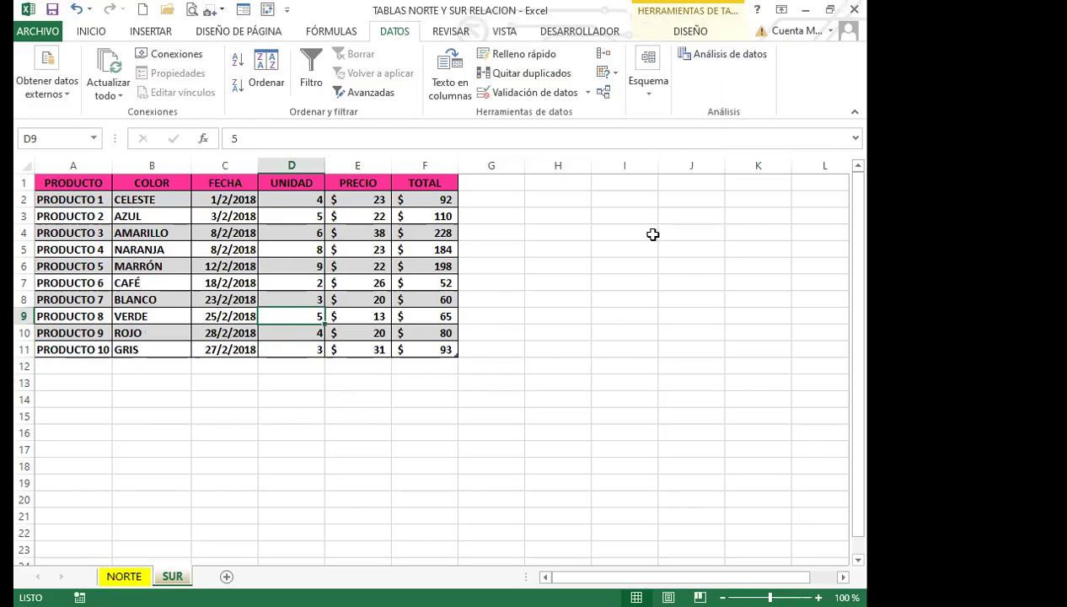
click(154, 34)
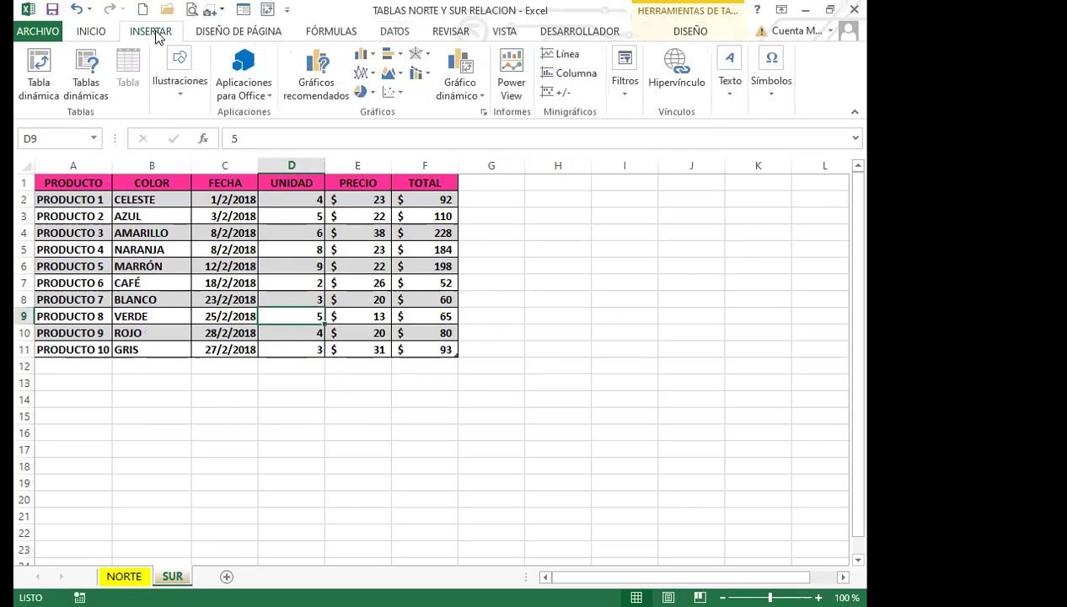
click(39, 68)
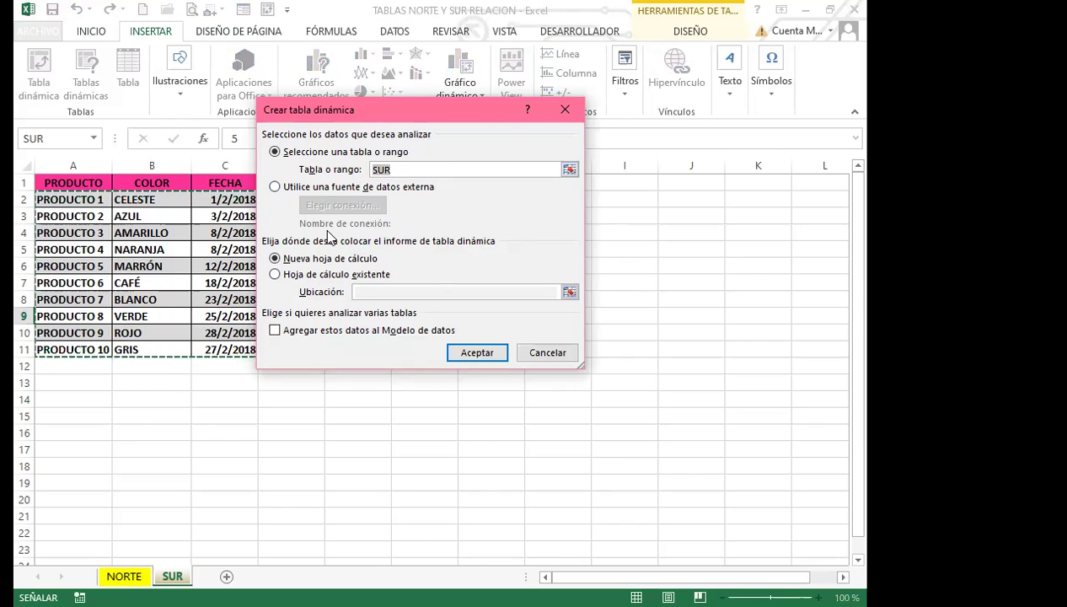
click(276, 276)
click(363, 291)
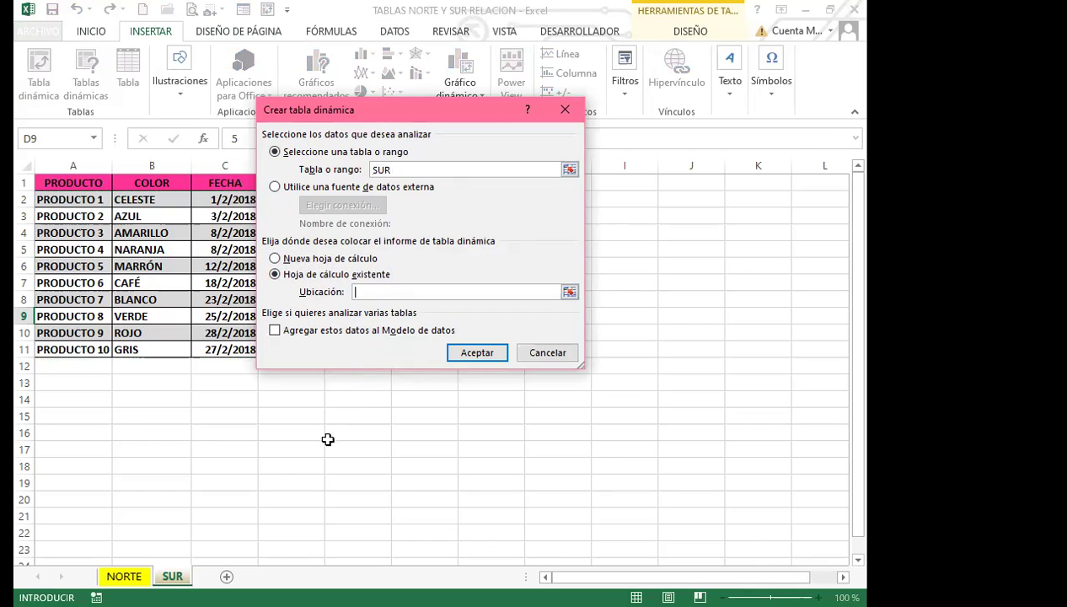
click(341, 414)
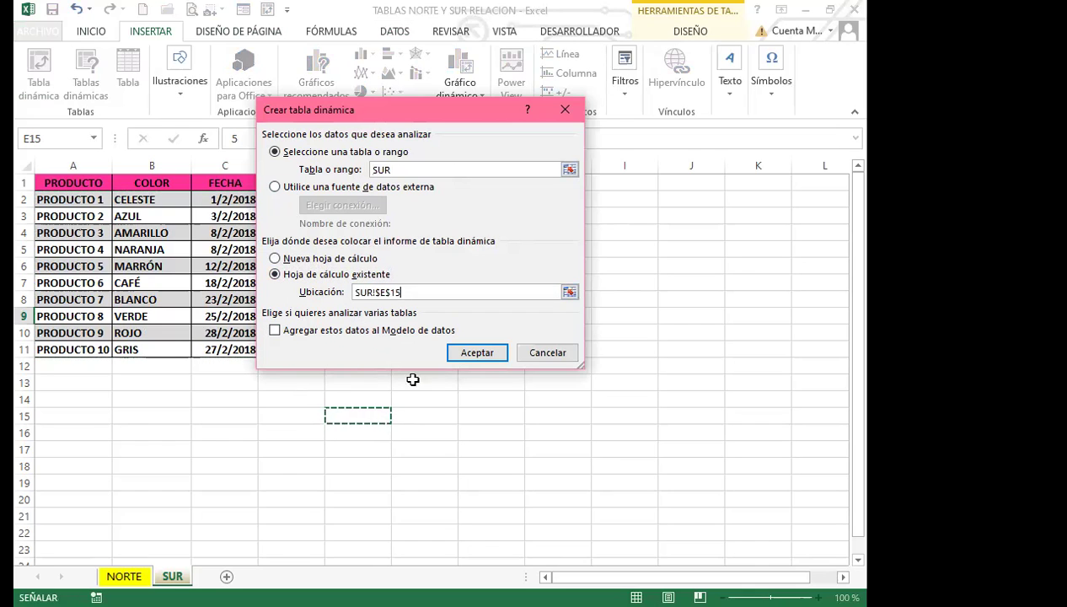
click(467, 354)
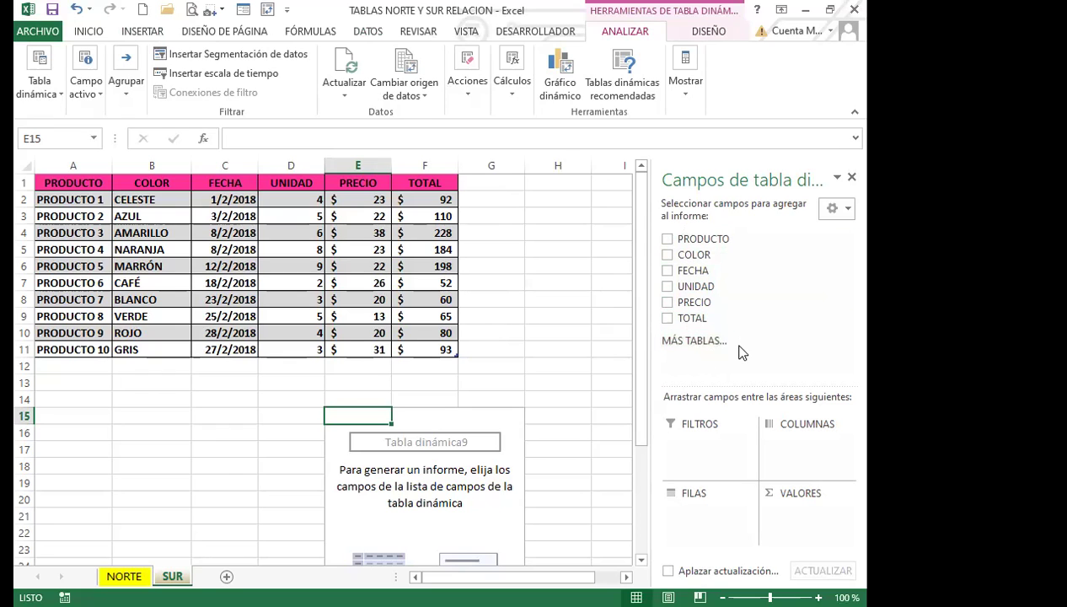
Add more tables to the pivot analysis by creating a new pivot table that uses the data model.
click(675, 345)
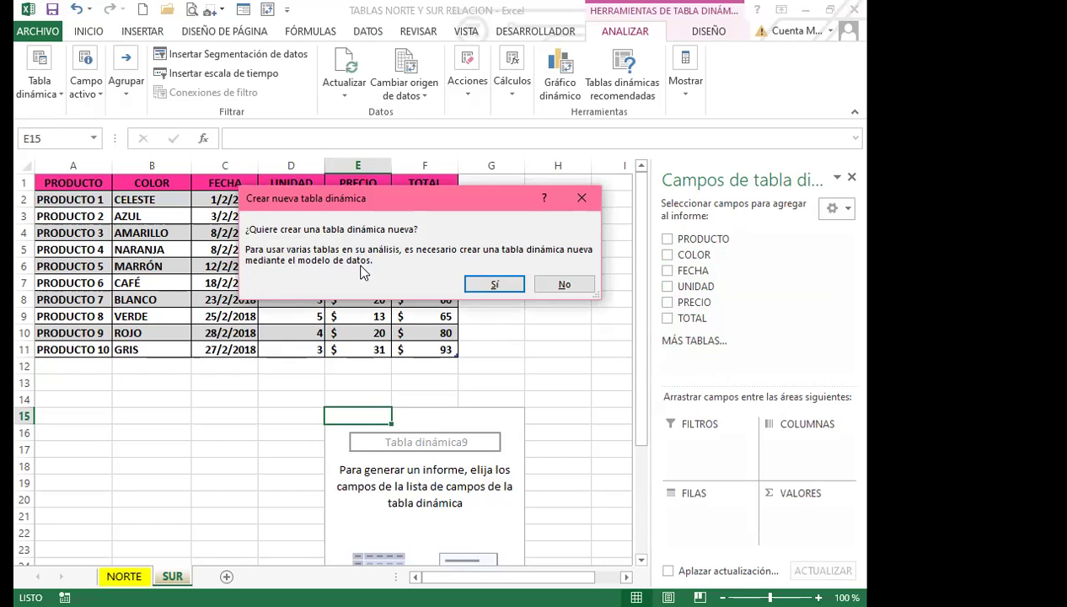
click(496, 286)
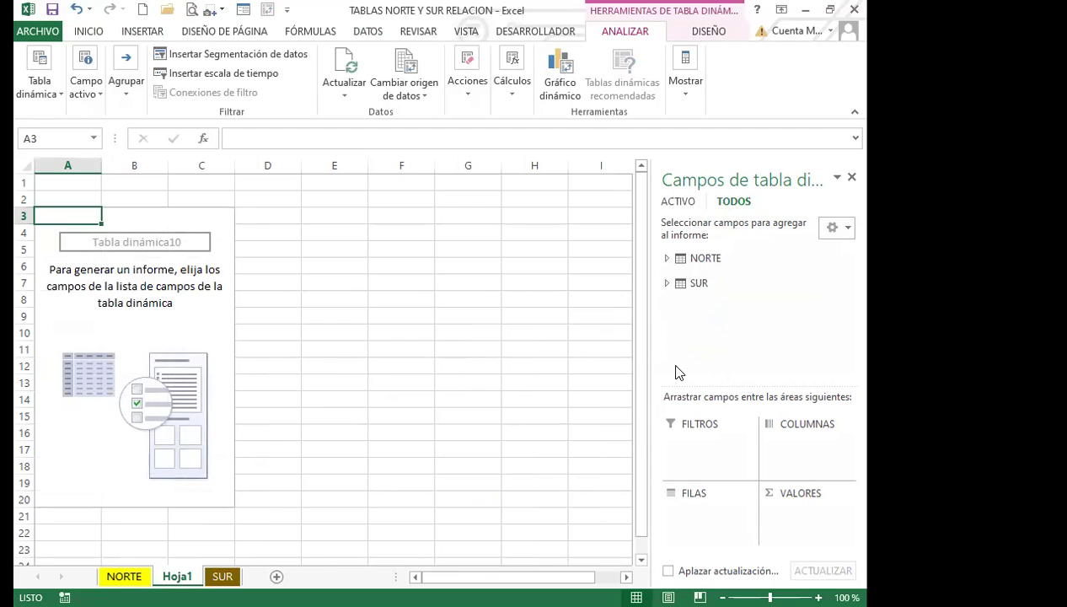
click(706, 261)
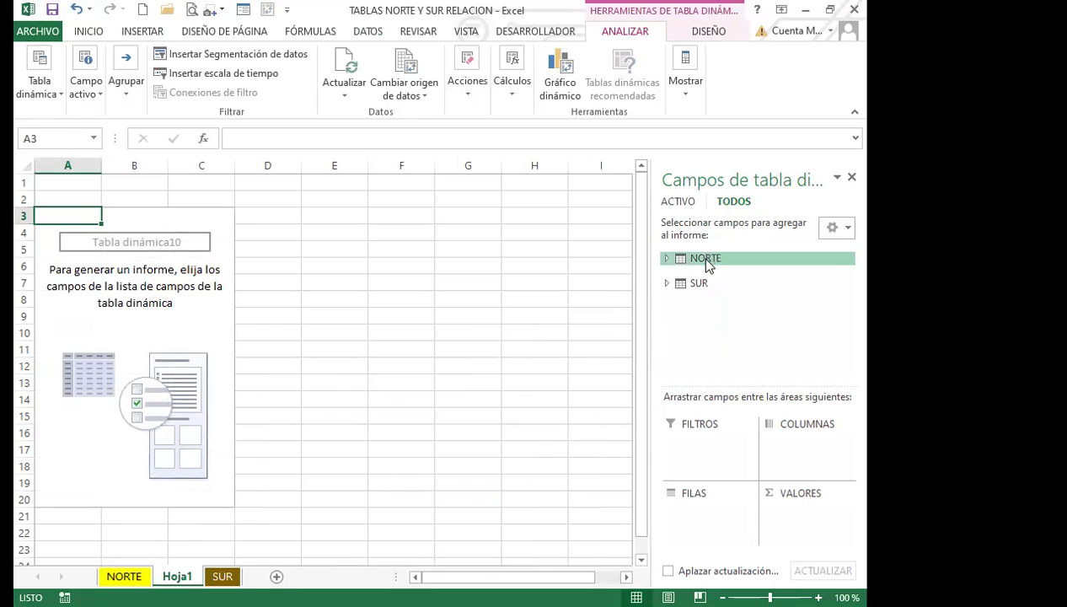
click(706, 287)
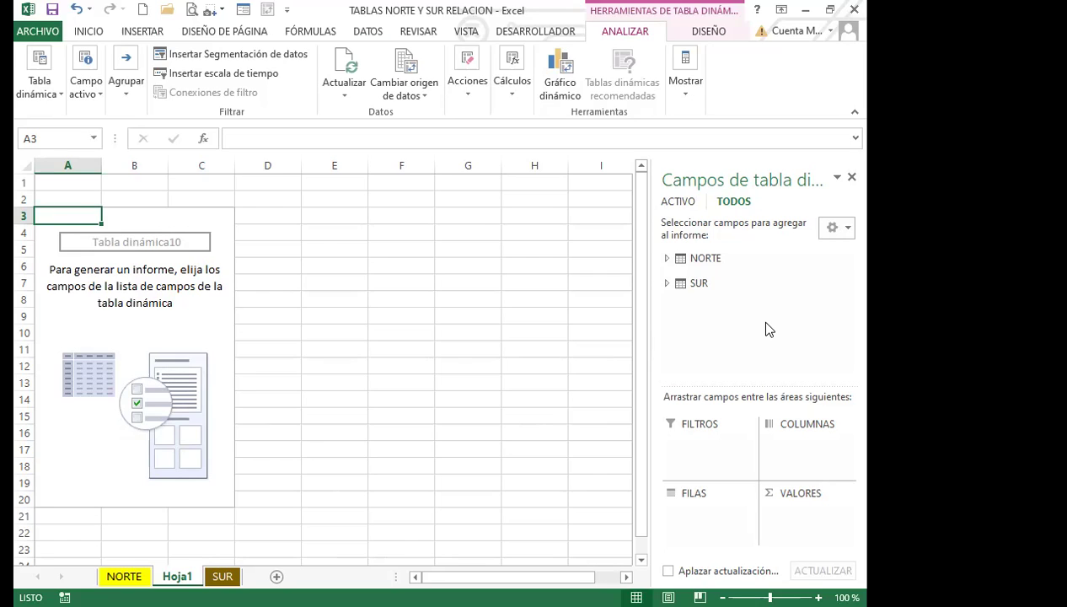
Examine the fields available in the NORTE and SUR tables of the new pivot table, collapsing each table again.
click(667, 259)
mouse_move(840, 322)
mouse_down()
mouse_move(848, 337)
mouse_move(842, 304)
mouse_up()
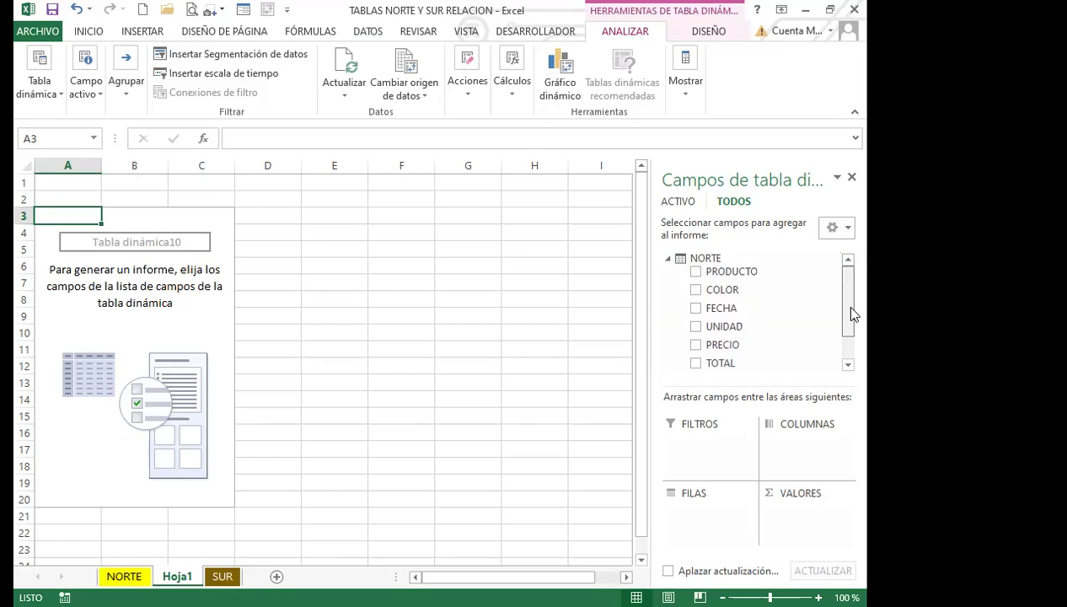
click(668, 259)
click(667, 284)
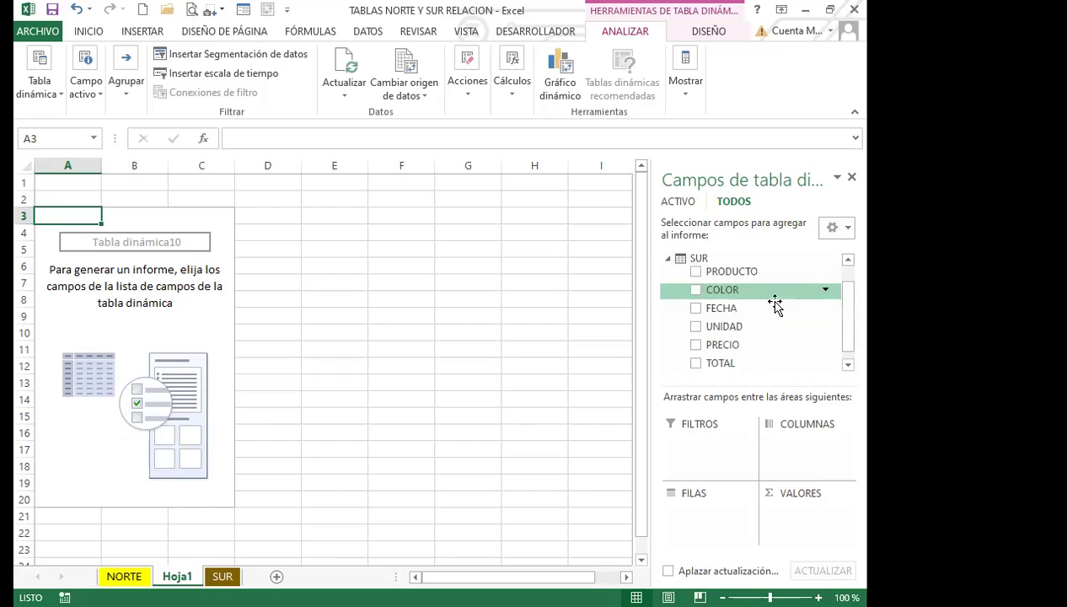
mouse_move(849, 323)
mouse_down()
mouse_move(845, 291)
mouse_move(845, 332)
mouse_up()
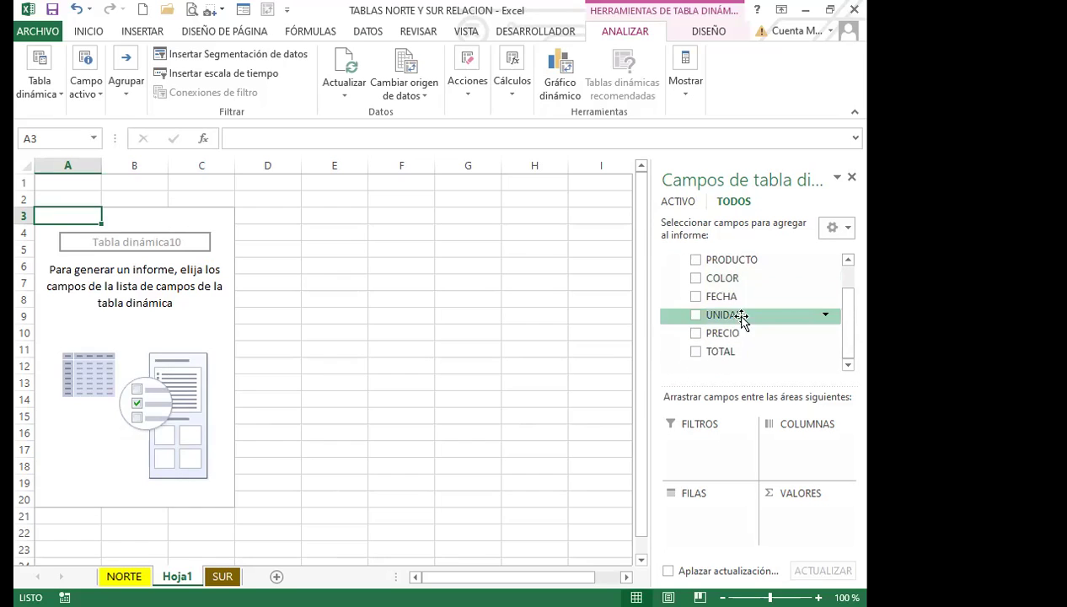
scroll(849, 317, up, 1)
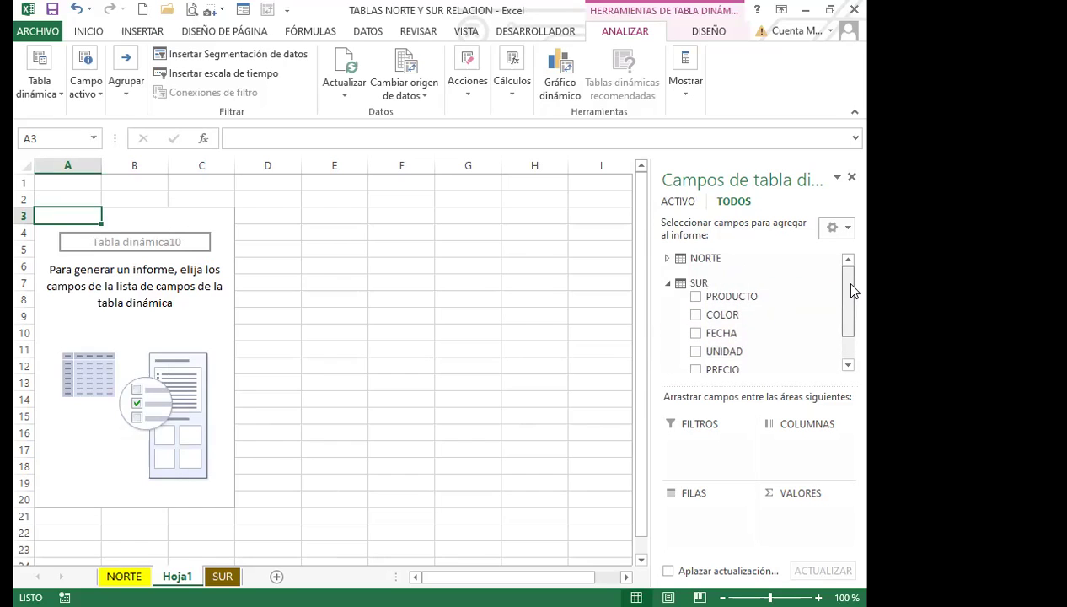
click(668, 284)
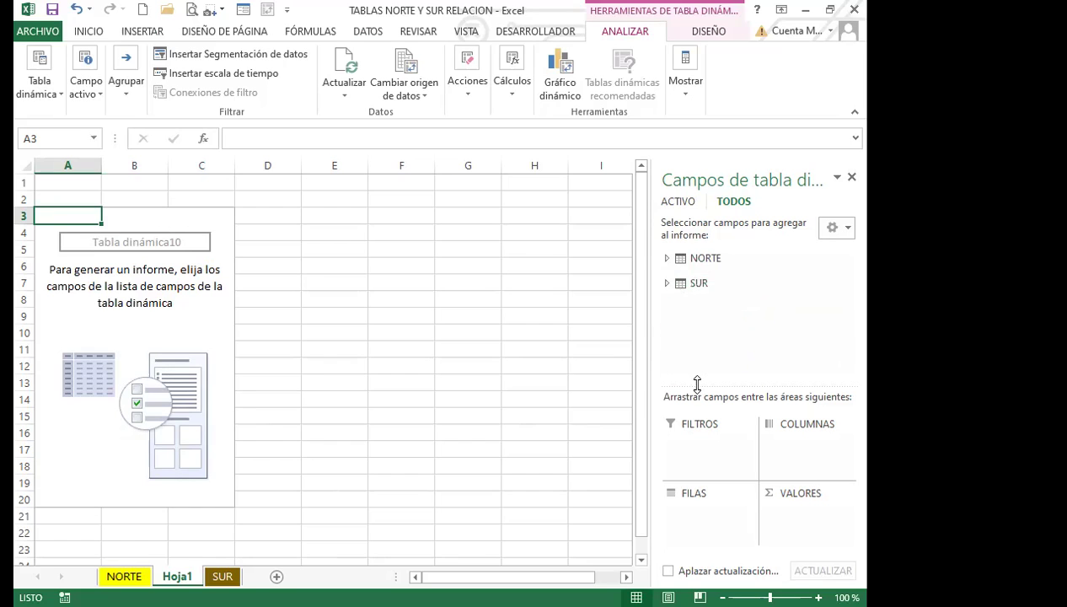
Add the PRODUCTO, COLOR, FECHA, UNIDAD and PRECIO fields of the NORTE table to the pivot table.
click(669, 260)
click(695, 271)
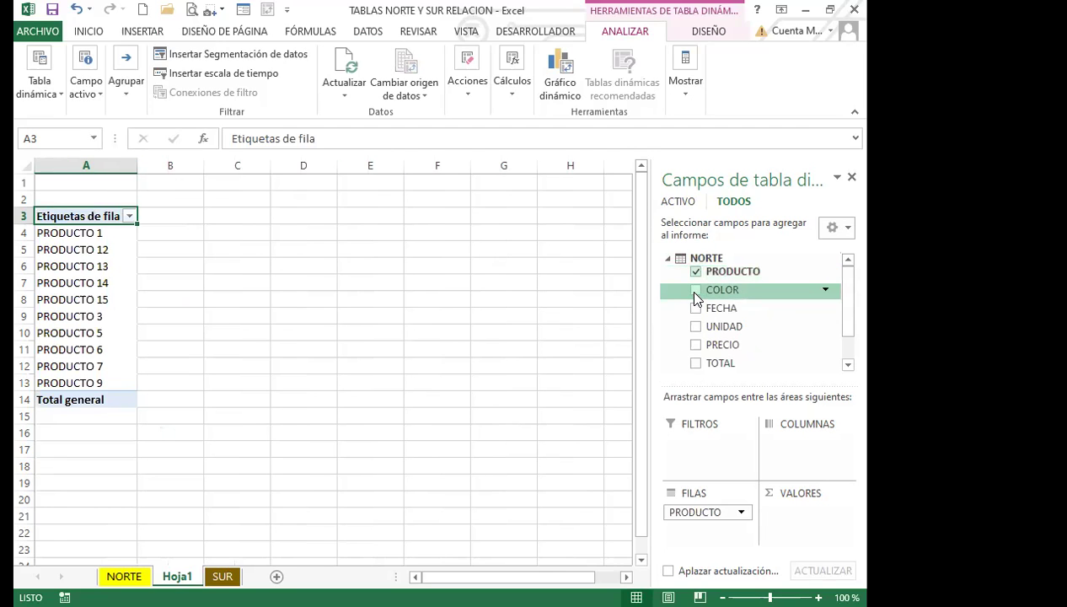
click(695, 290)
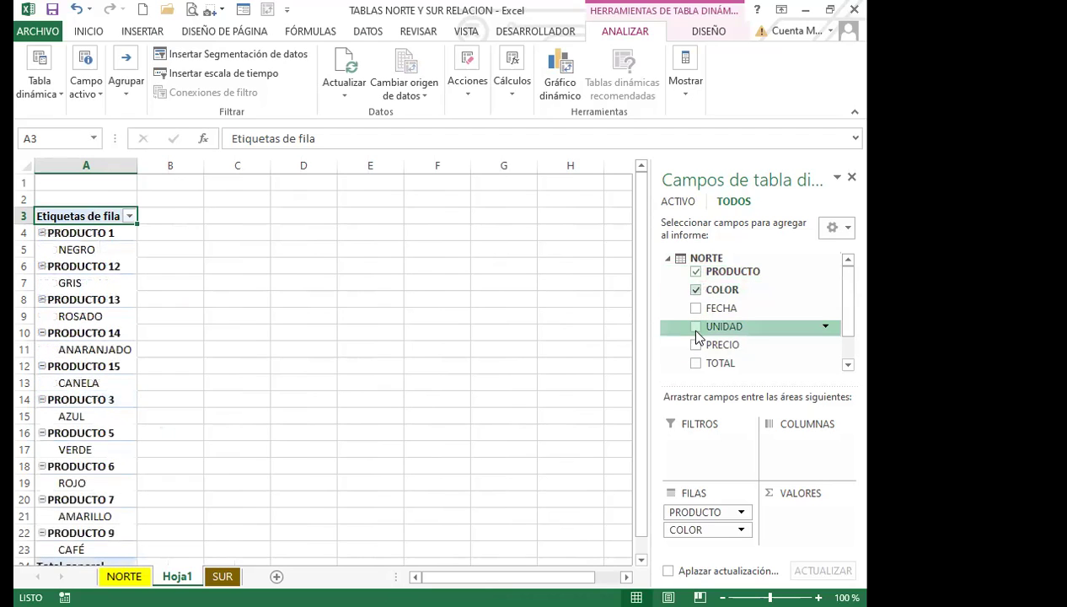
click(695, 309)
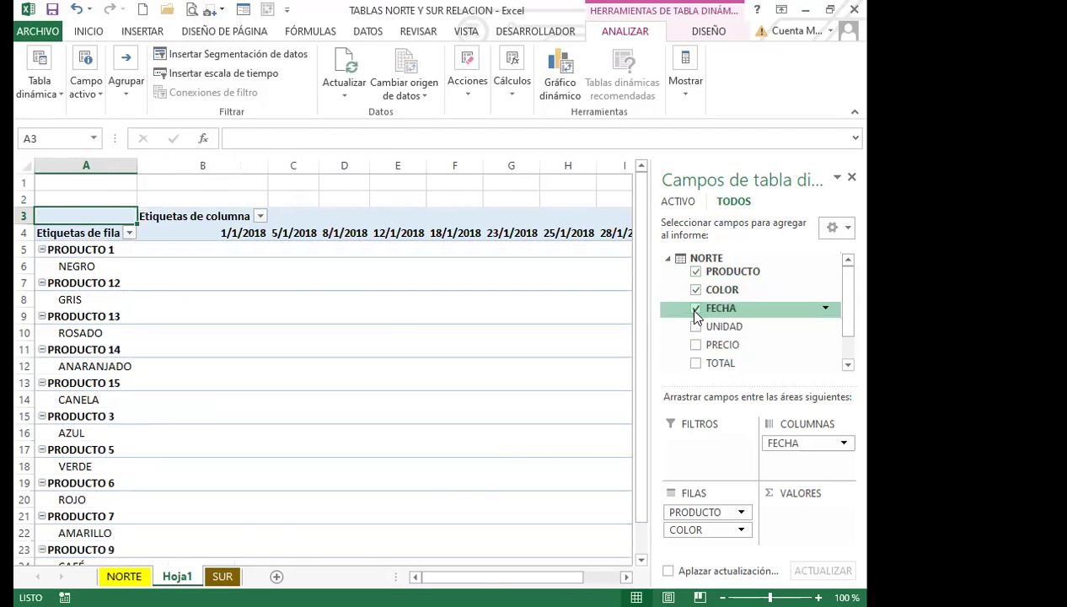
click(696, 327)
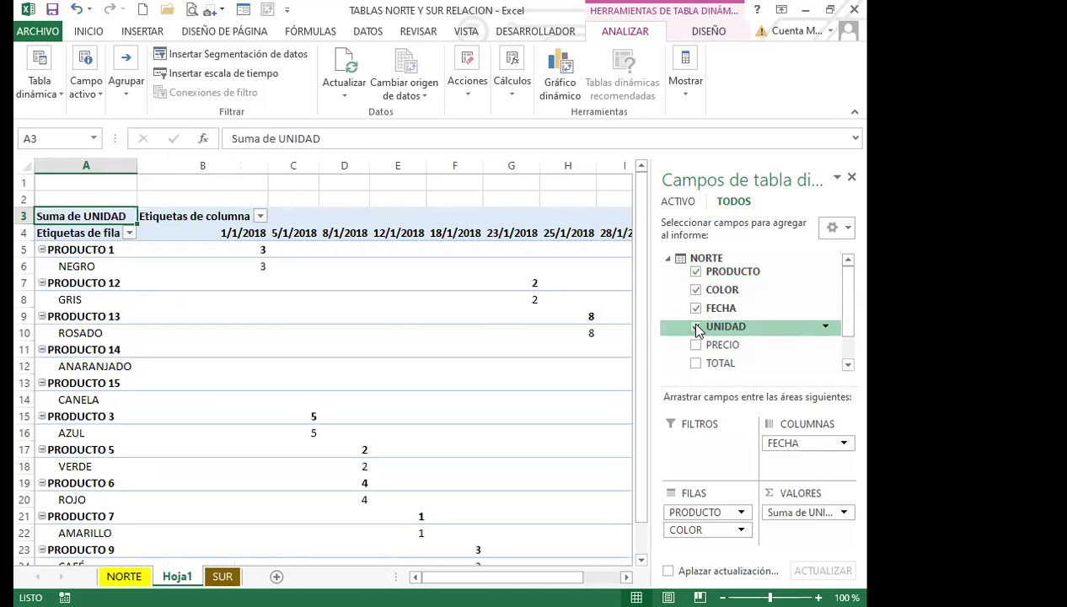
click(696, 345)
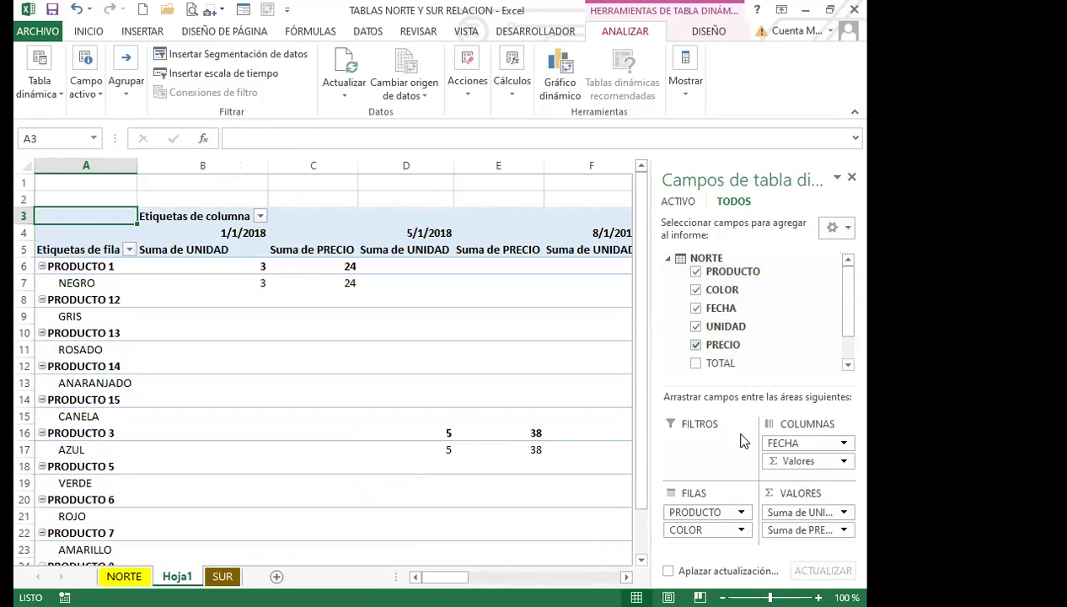
Move FECHA from the columns to the report filter area and review the resulting pivot table down to its grand total.
drag(788, 449, 716, 449)
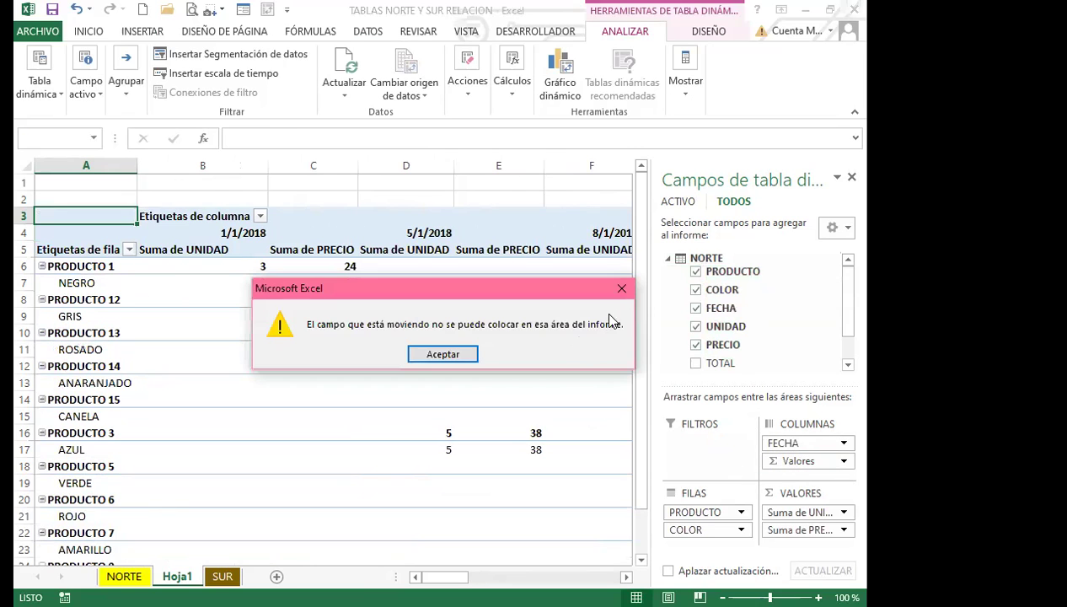
click(615, 285)
drag(792, 458, 708, 446)
click(406, 384)
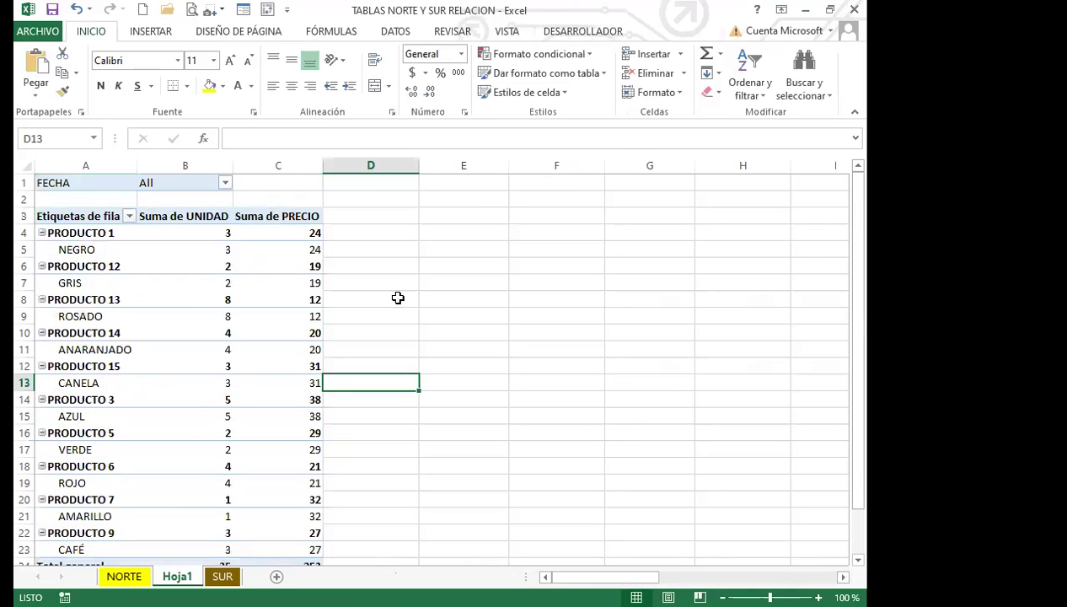
scroll(192, 426, down, 3)
scroll(197, 426, down, 1)
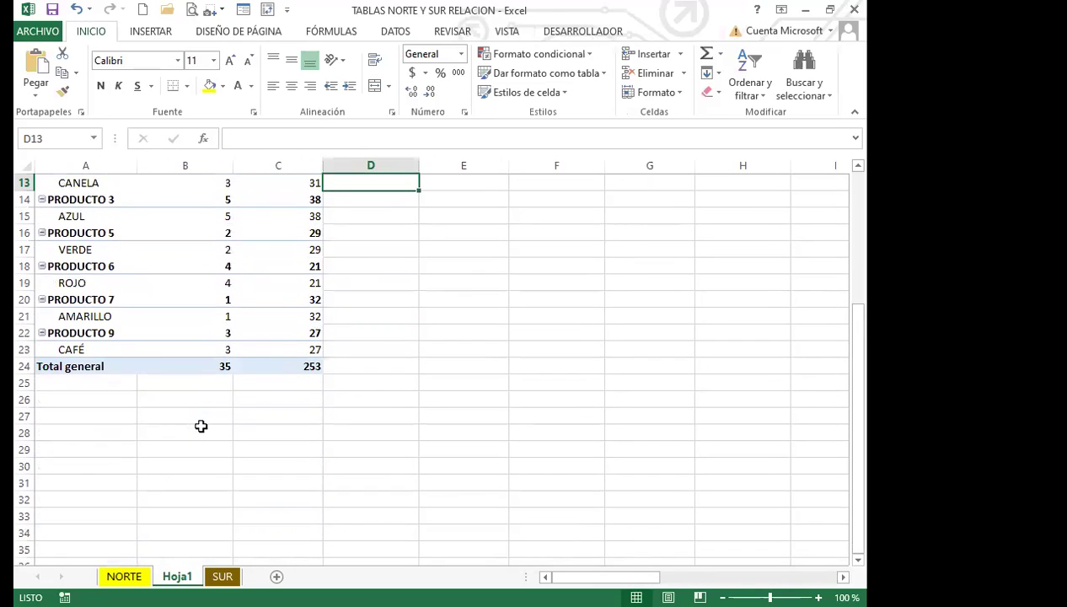
scroll(197, 427, up, 4)
Remove all the NORTE fields from the pivot table and collapse the NORTE field list.
click(214, 343)
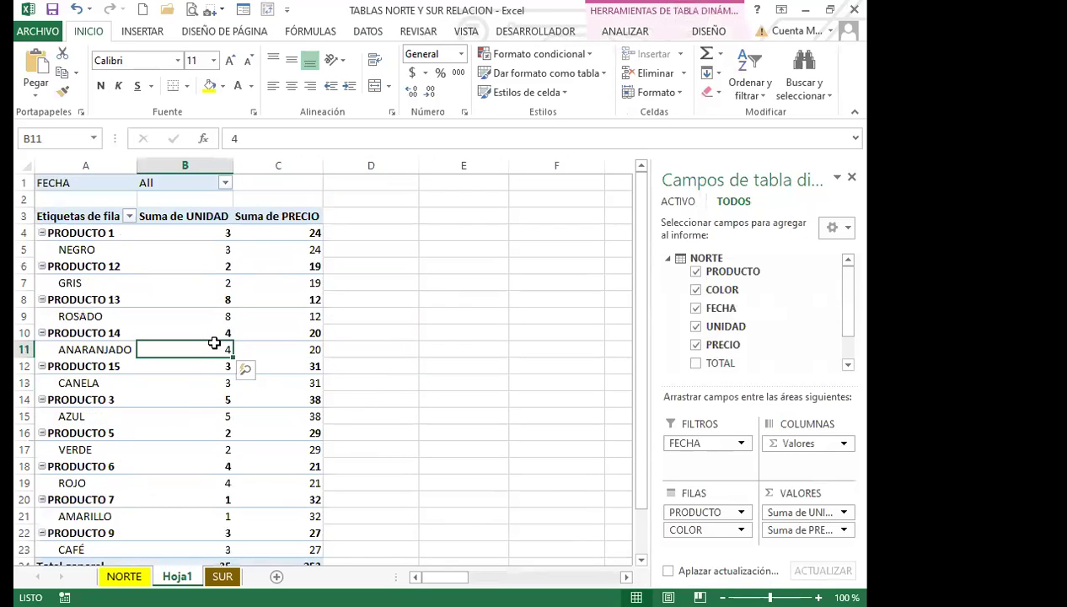
mouse_move(214, 343)
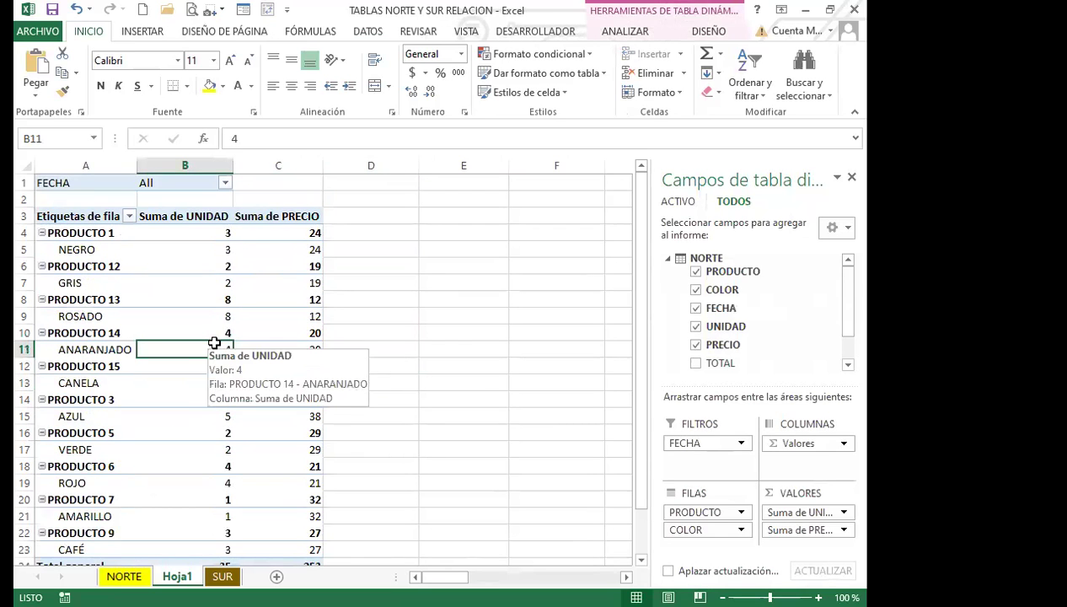
click(696, 271)
click(696, 289)
click(696, 307)
click(696, 327)
click(696, 344)
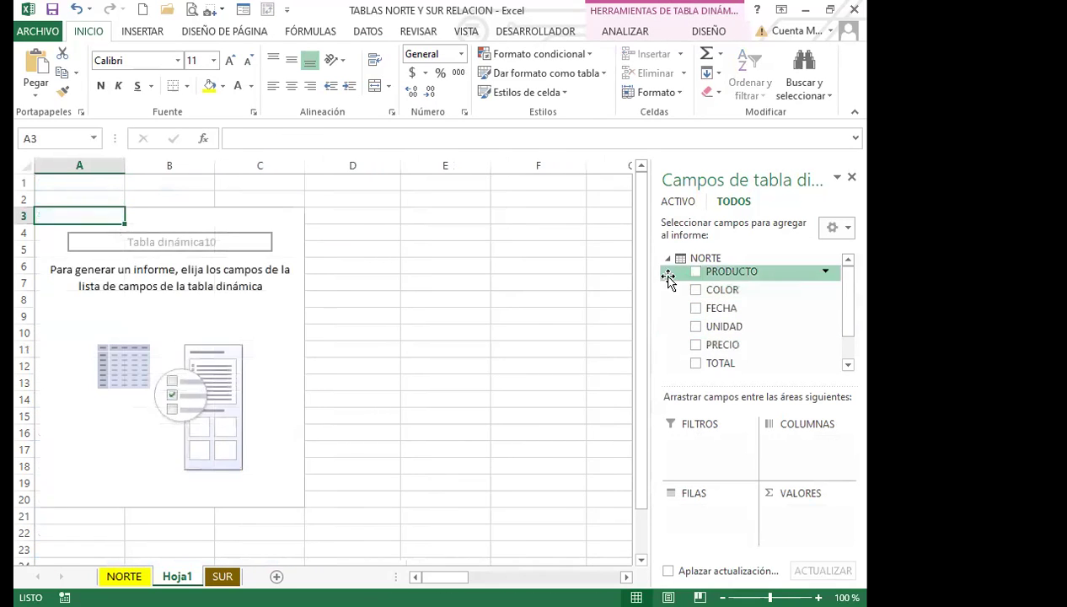
click(667, 258)
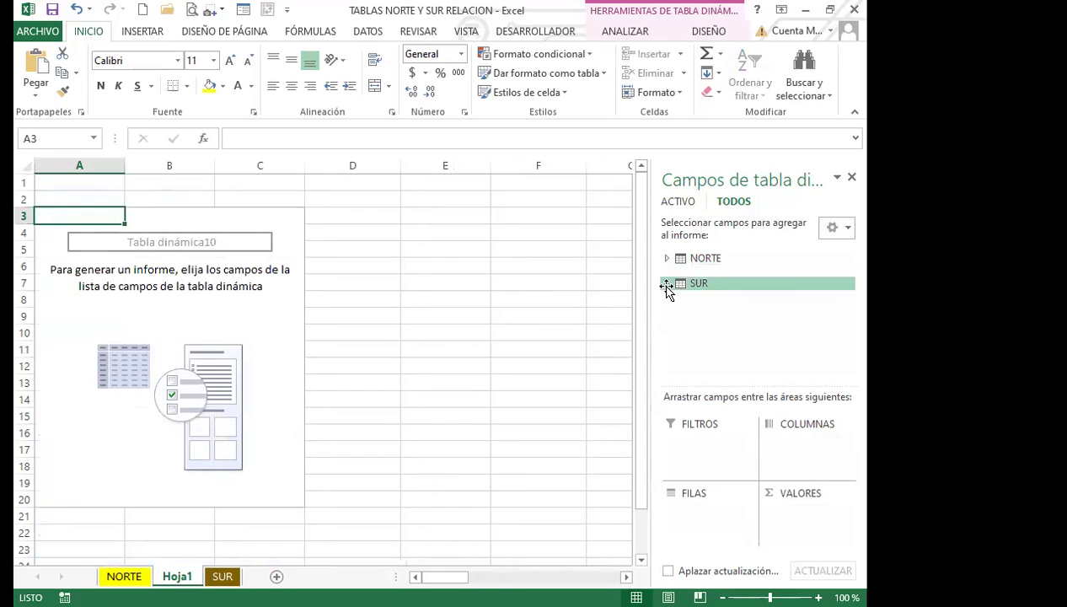
Add the SUR fields COLOR, PRODUCTO, UNIDAD, PRECIO and TOTAL to the pivot table, with COLOR as the outer row field.
click(665, 284)
click(695, 289)
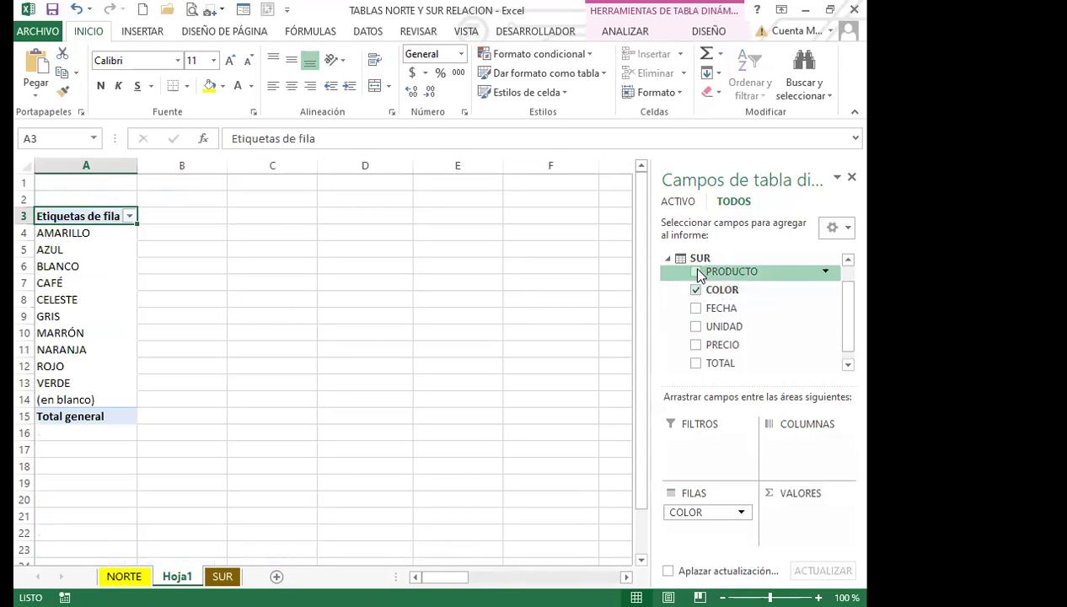
click(696, 271)
click(695, 326)
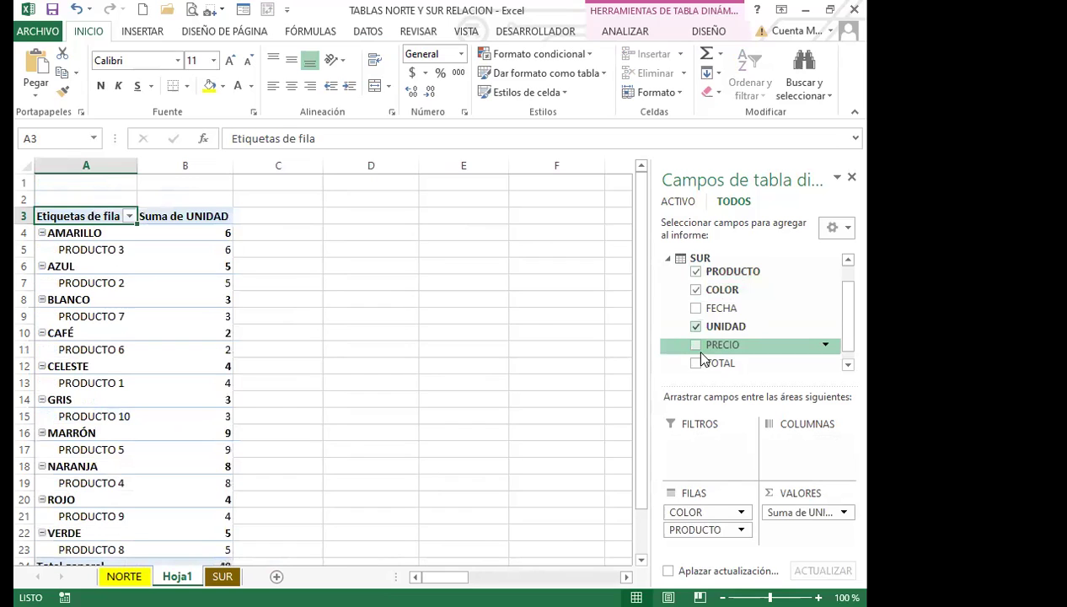
click(695, 345)
click(695, 363)
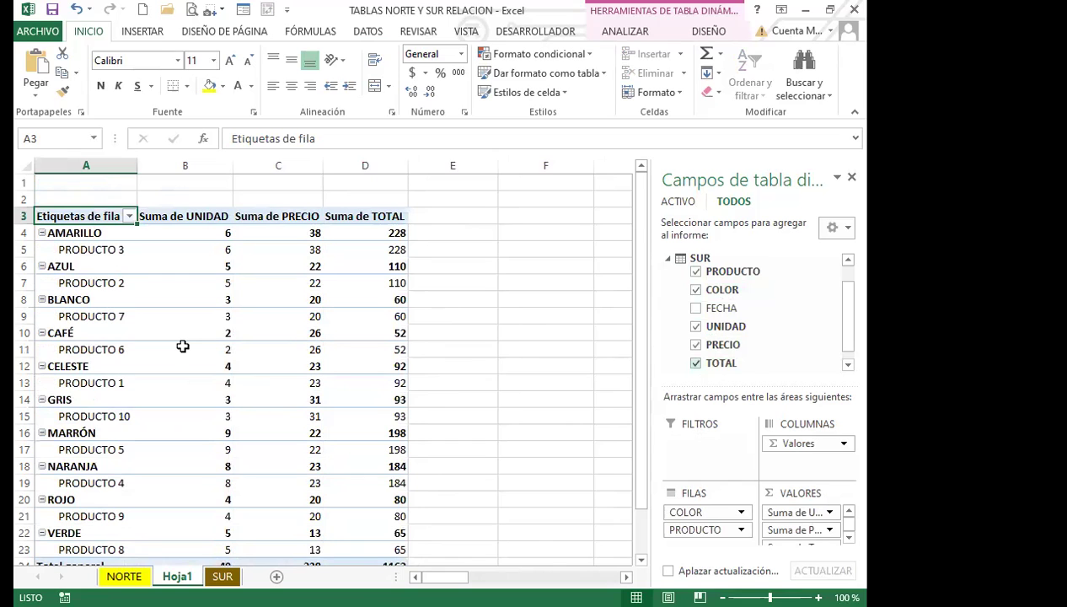
Clear all the SUR fields from the pivot table and collapse the SUR field list.
click(696, 272)
click(695, 289)
click(696, 326)
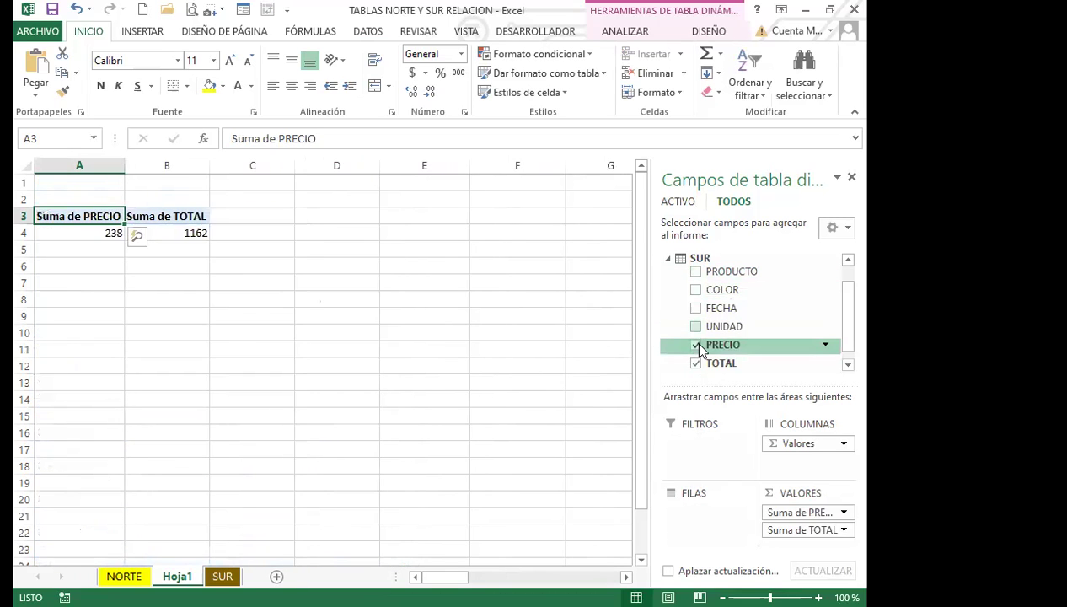
click(695, 345)
click(695, 363)
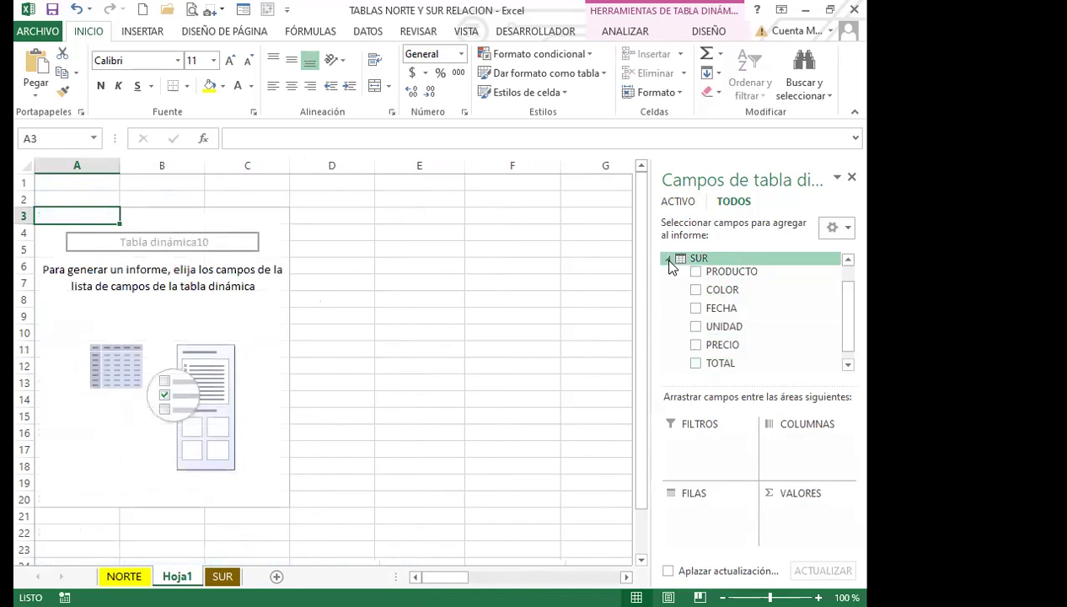
click(668, 260)
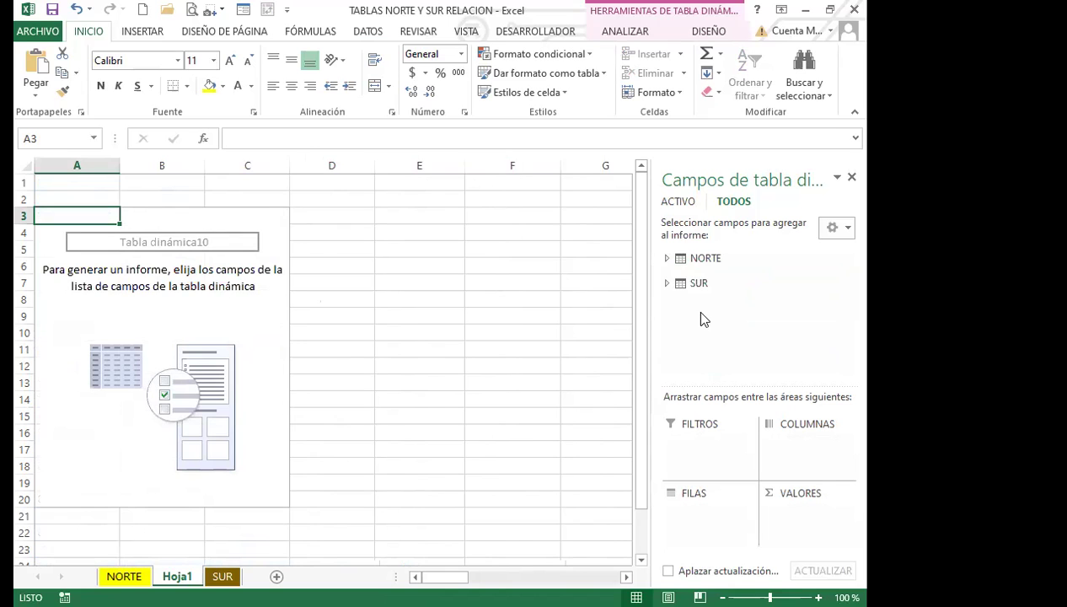
Combine PRODUCTO from NORTE as rows with PRECIO from SUR as values, dismiss the relationship suggestion and collapse both tables.
click(667, 258)
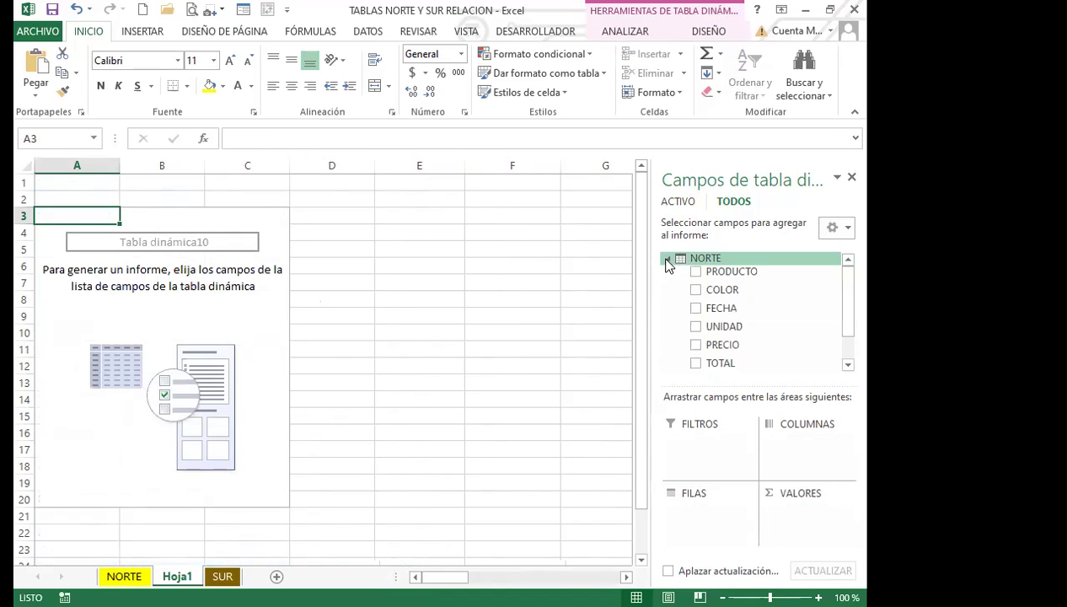
click(693, 270)
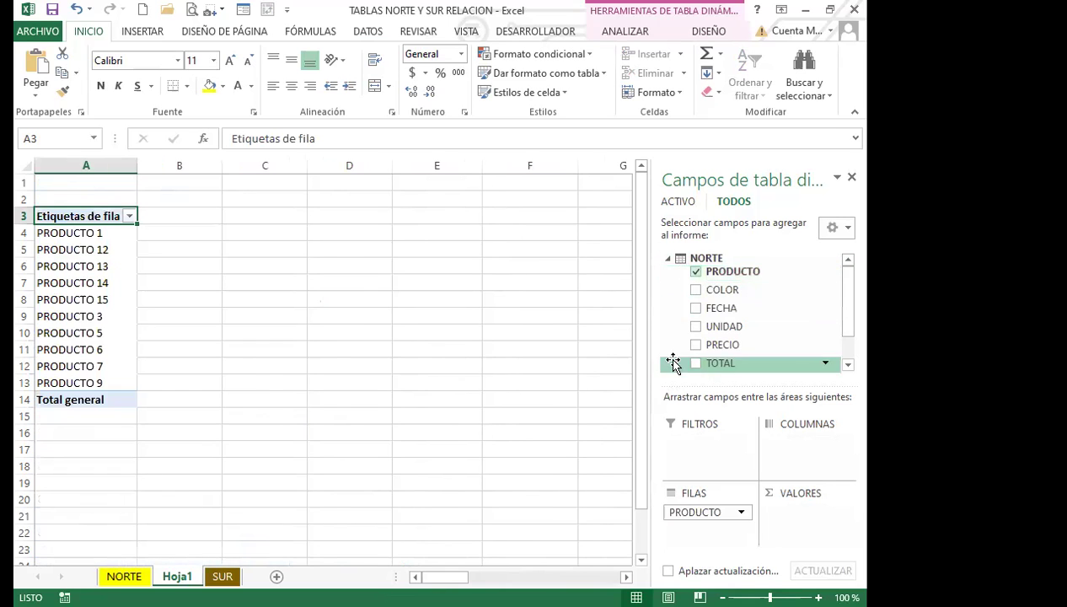
drag(849, 325, 851, 355)
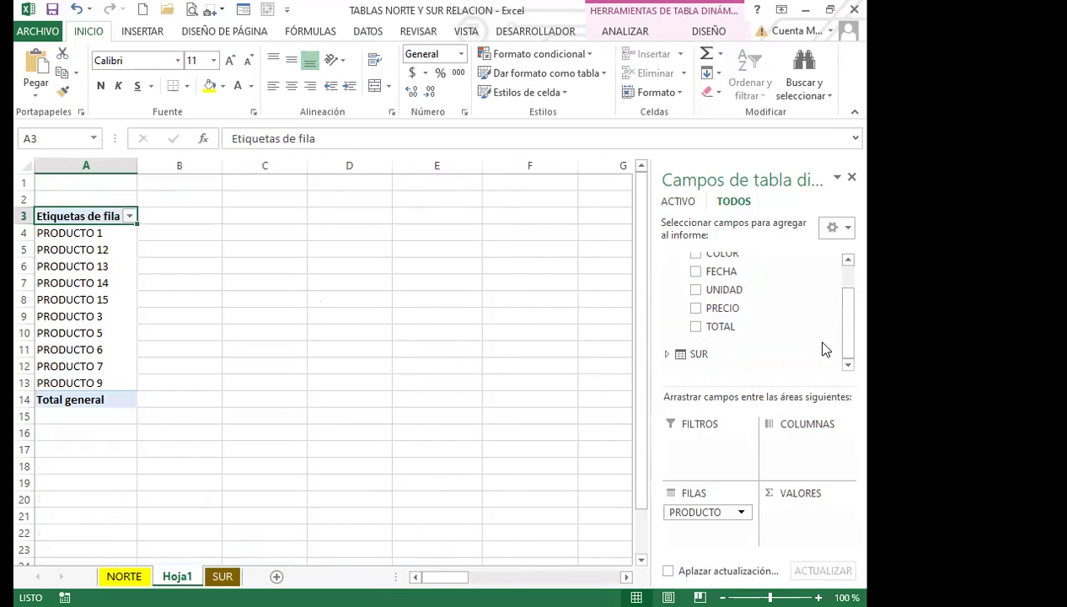
click(668, 353)
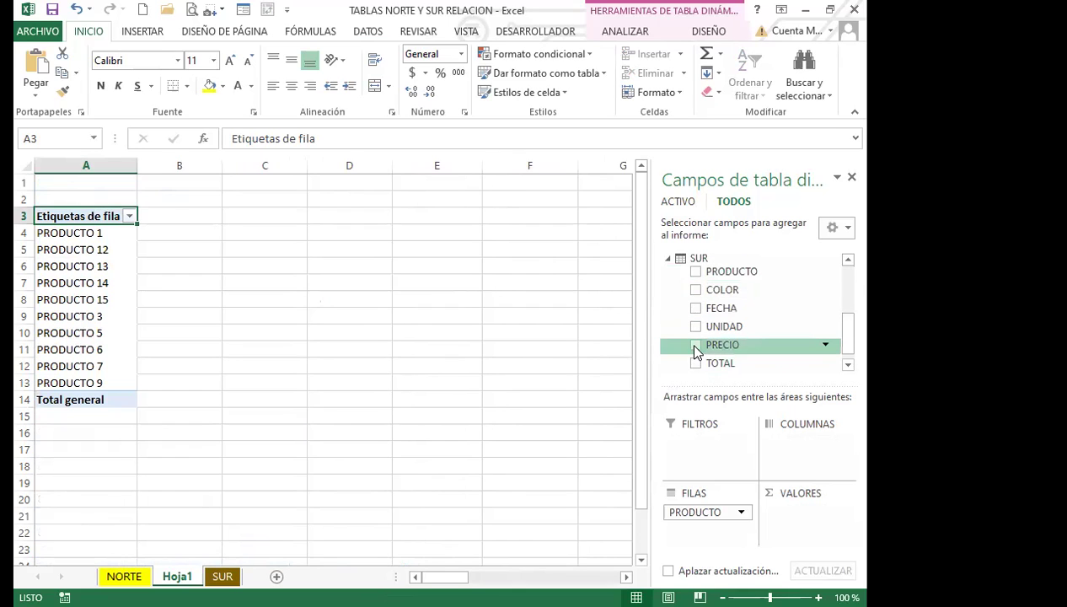
click(695, 344)
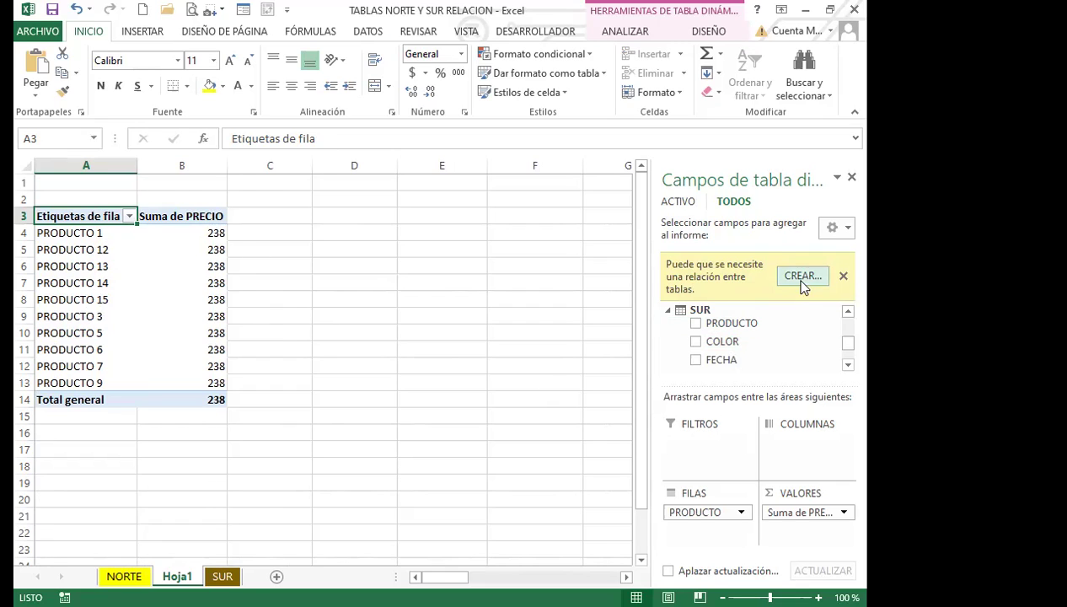
click(843, 276)
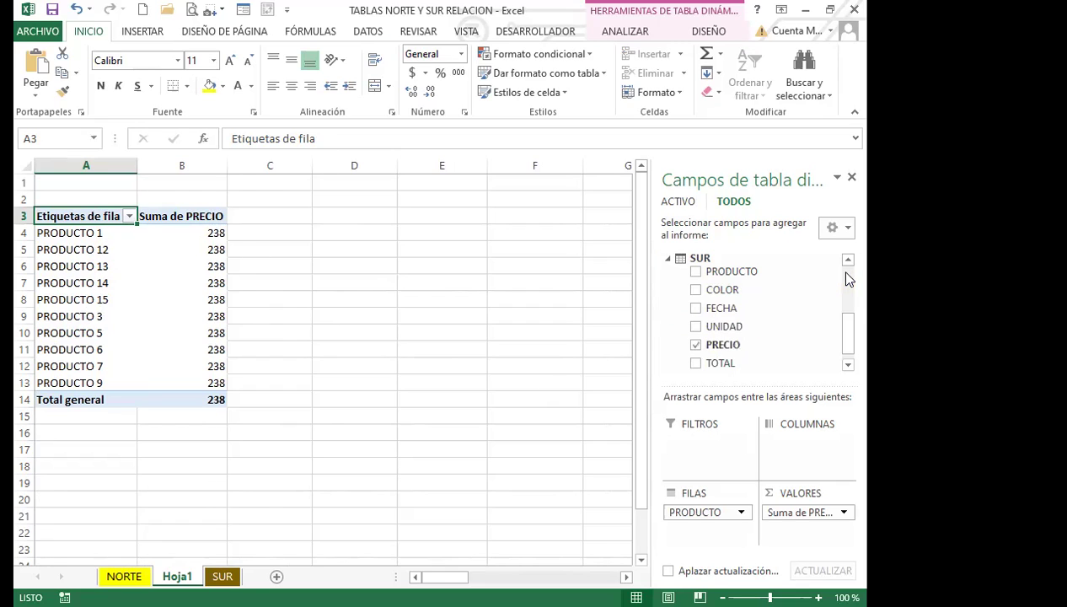
click(668, 257)
scroll(677, 328, up, 2)
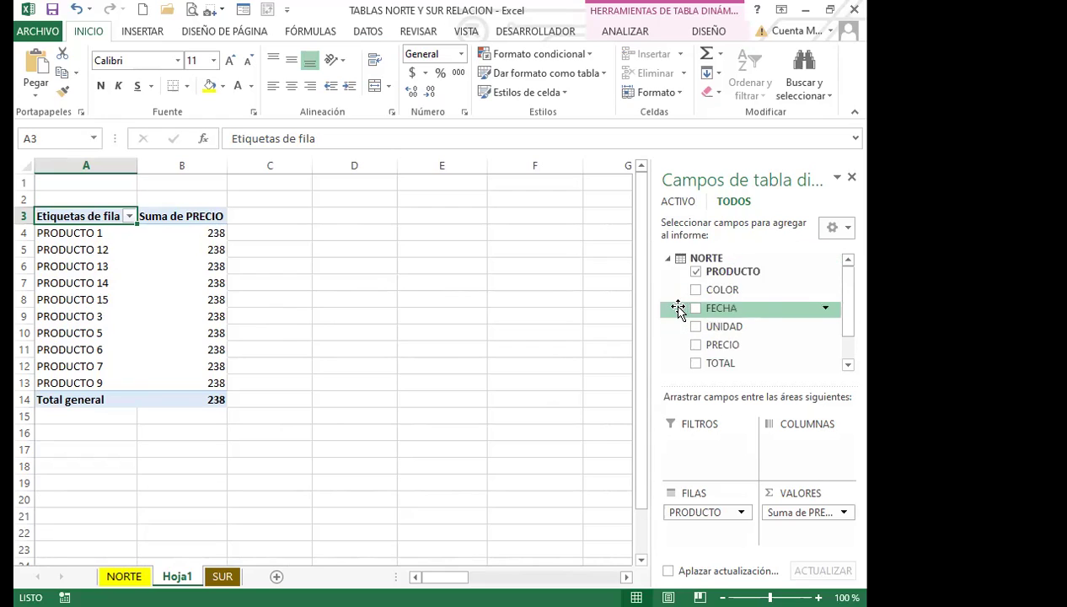
click(669, 259)
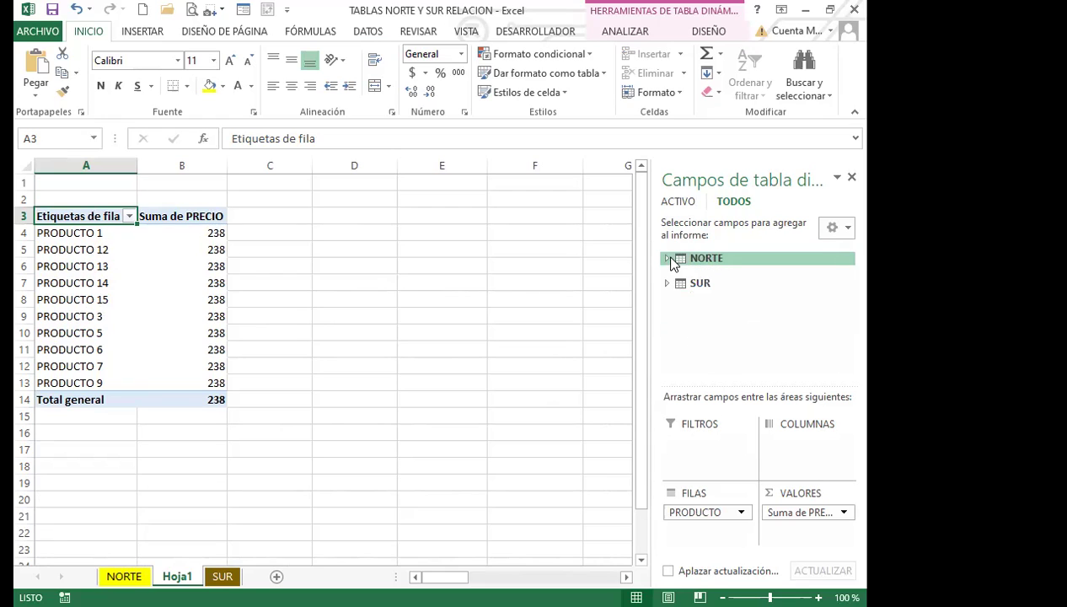
Insert a pivot chart of the Columna agrupada 3D type based on the combined pivot table.
click(162, 296)
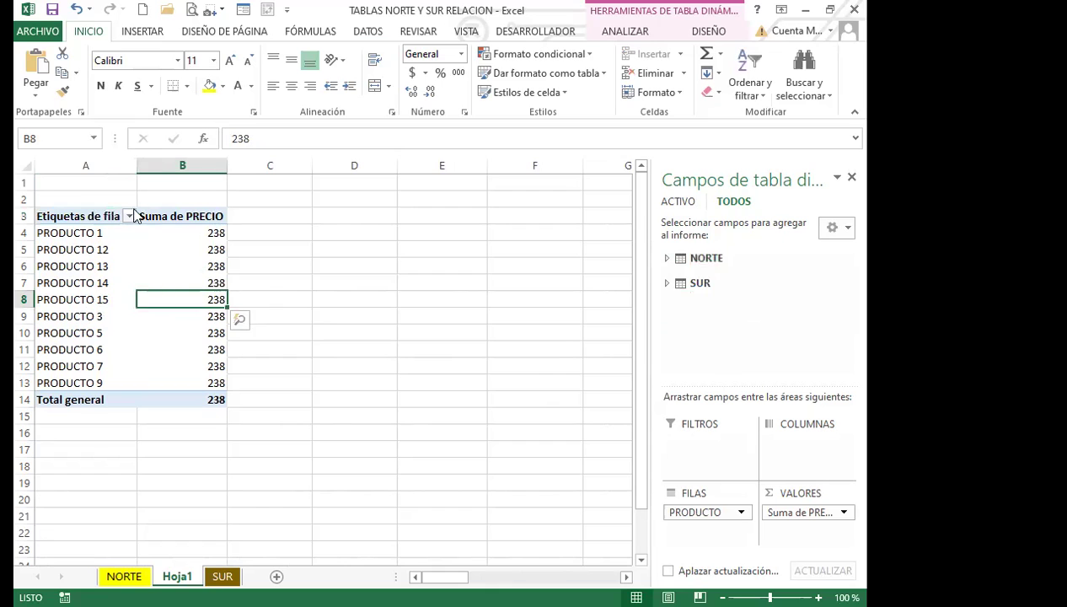
click(705, 31)
click(623, 31)
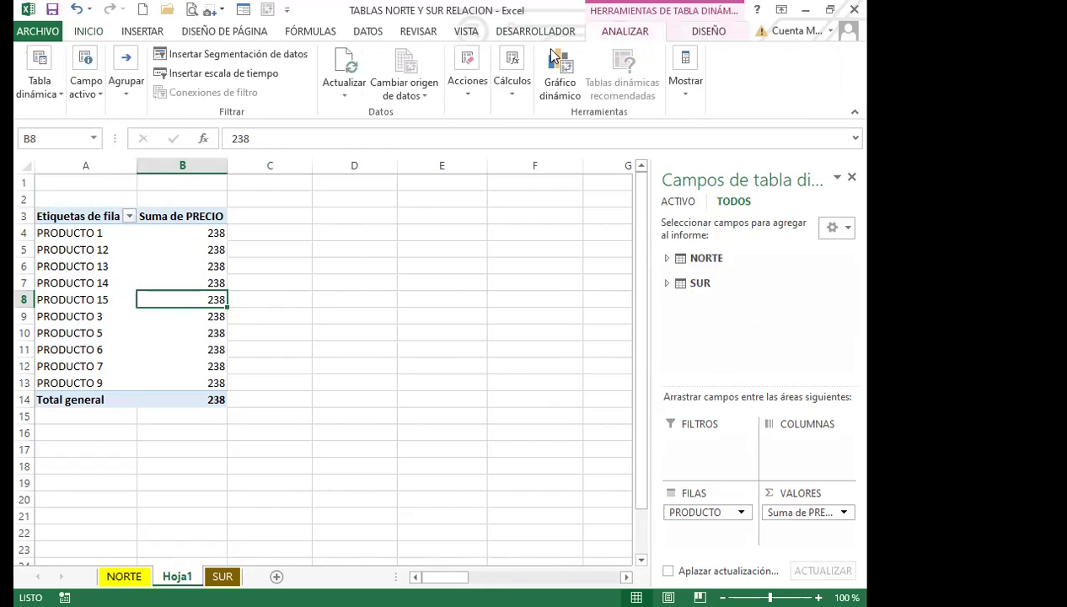
click(552, 78)
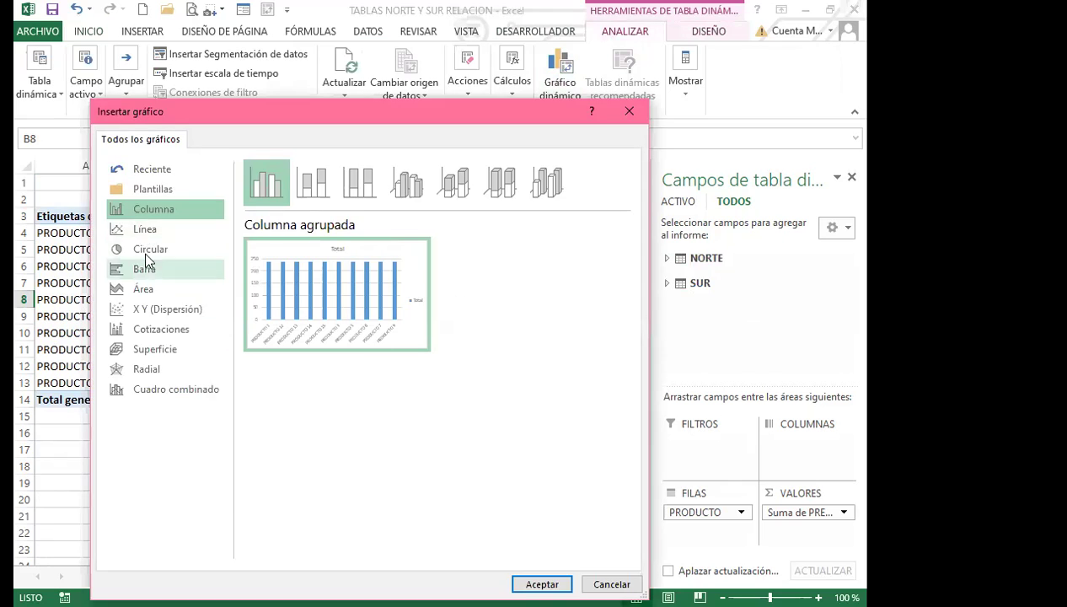
click(155, 229)
click(154, 208)
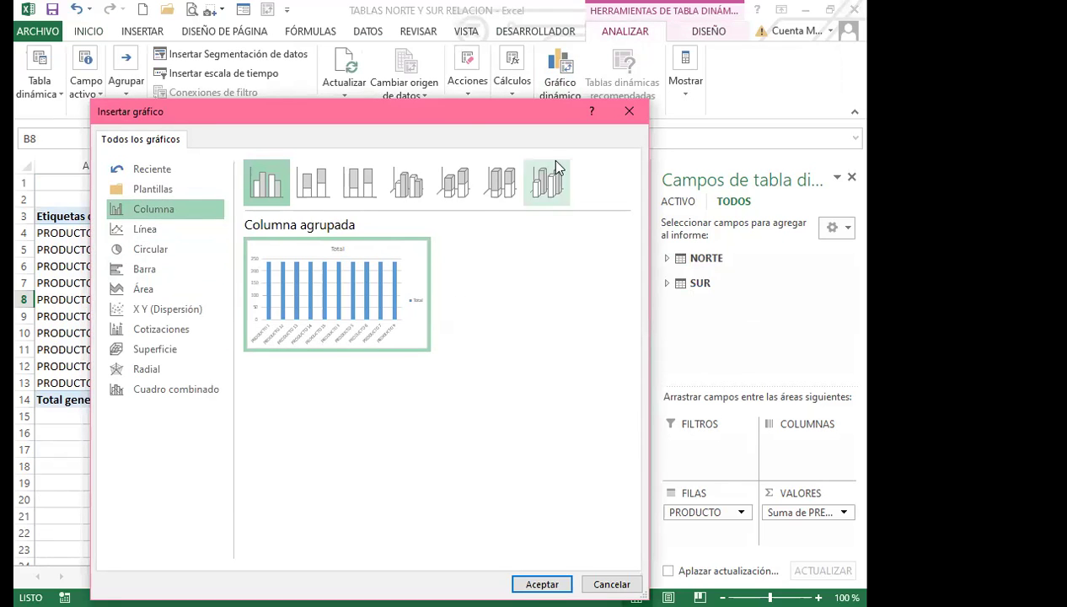
click(314, 189)
click(271, 186)
click(411, 186)
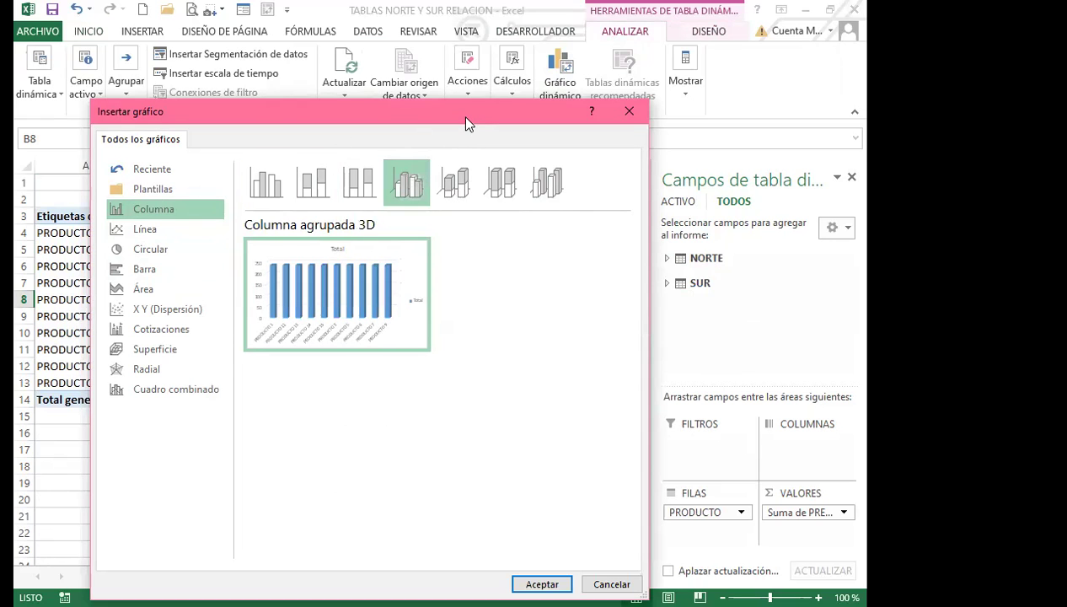
drag(465, 121, 506, 15)
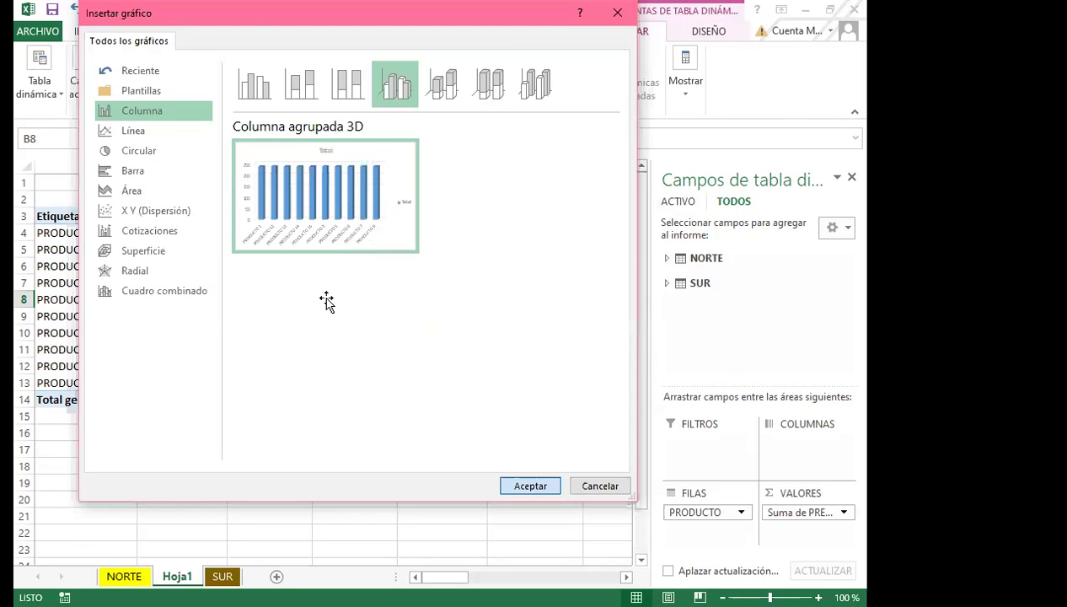
key(Return)
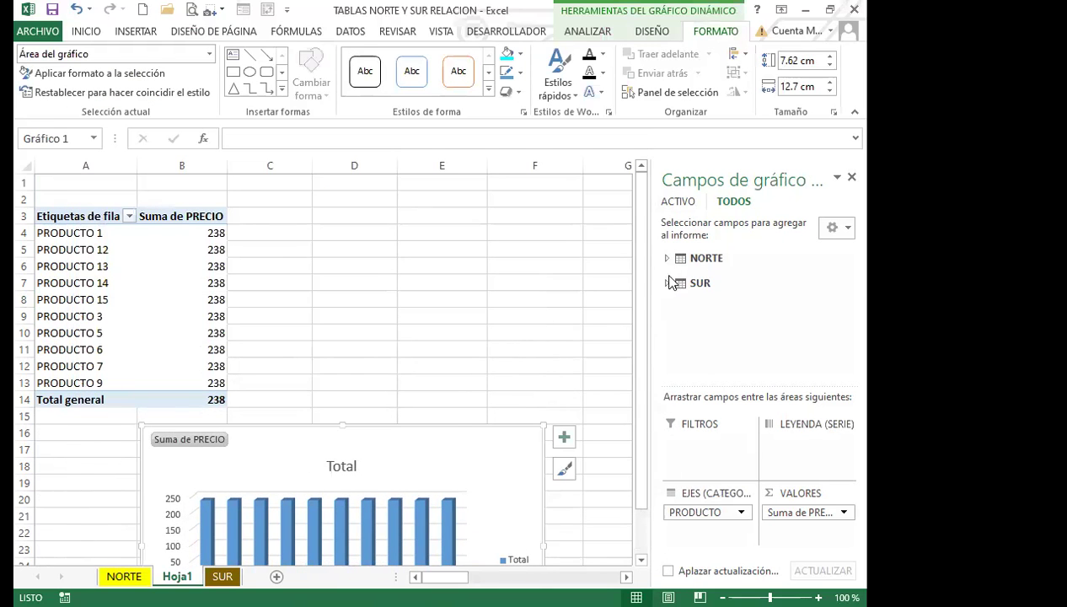
Add the UNIDAD field from the SUR table to the values of the pivot chart.
click(664, 284)
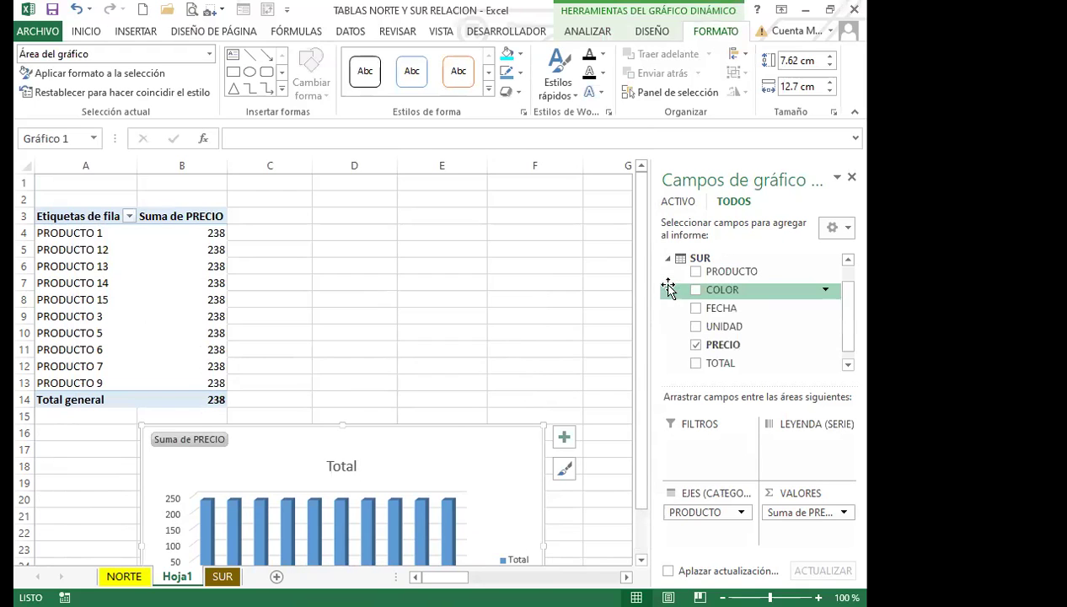
click(696, 326)
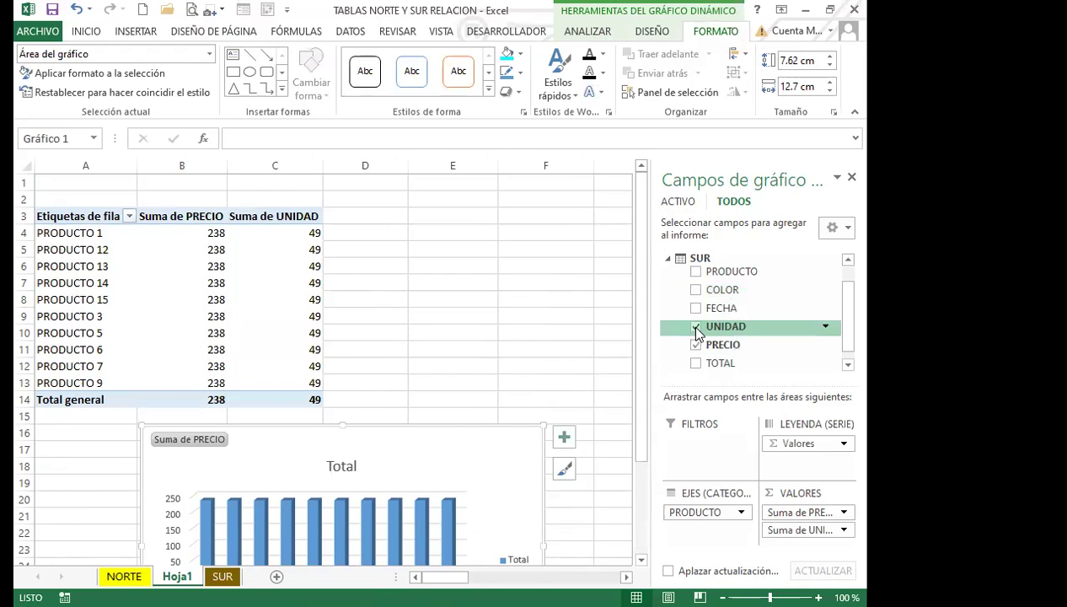
Move the pivot chart beside the pivot table and fill its chart area with Relleno con imagen o textura.
mouse_move(495, 431)
mouse_down()
mouse_move(516, 263)
mouse_move(648, 264)
mouse_move(713, 244)
mouse_up()
click(851, 177)
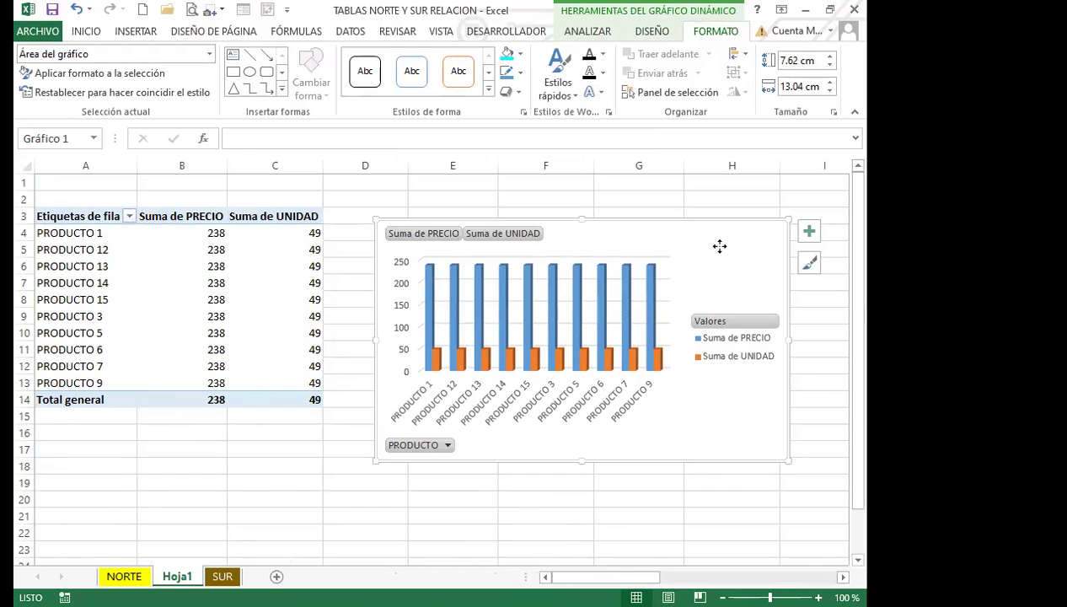
double_click(717, 251)
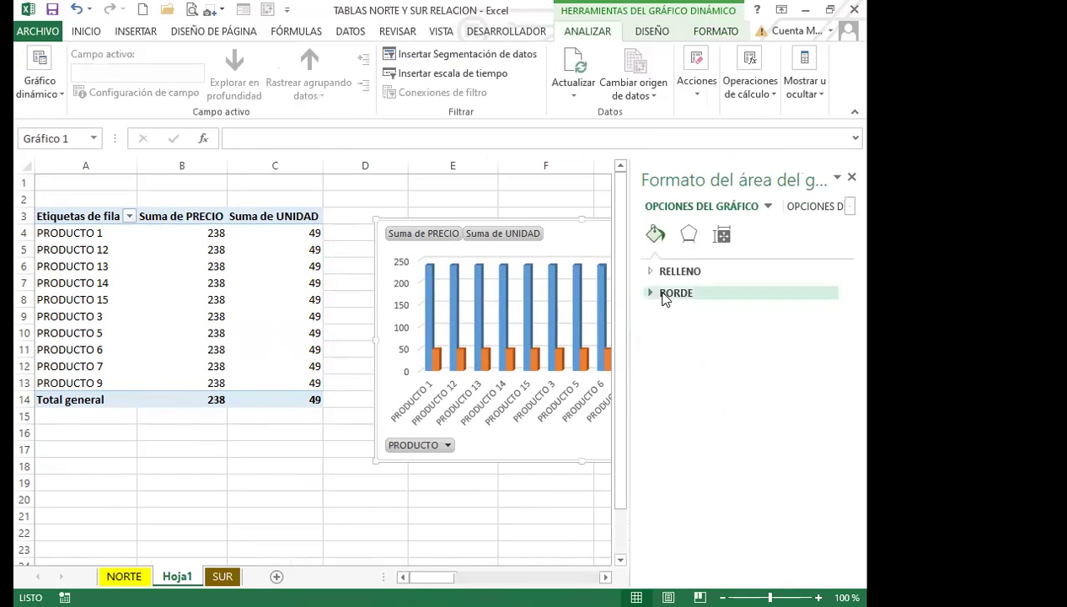
click(650, 271)
click(665, 351)
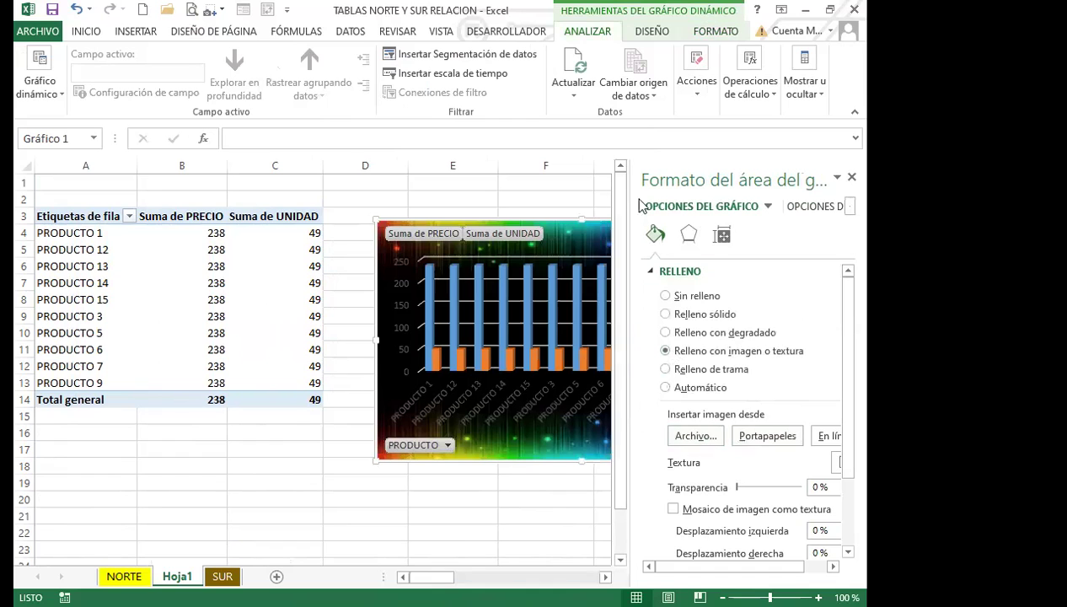
click(851, 177)
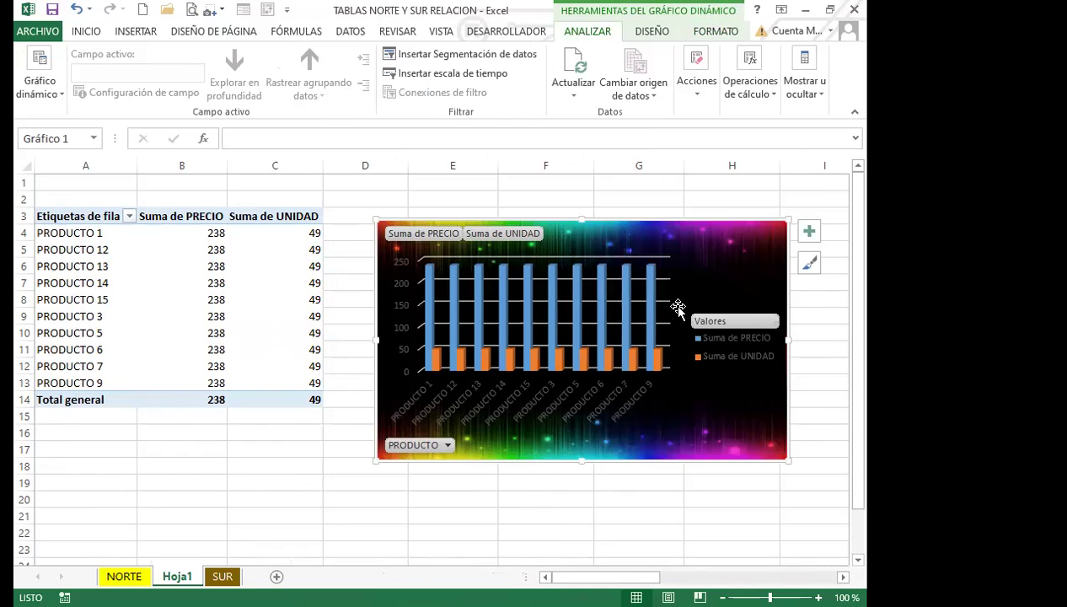
Apply the blue Oscuro table style with black header and total rows to the pivot table.
click(238, 346)
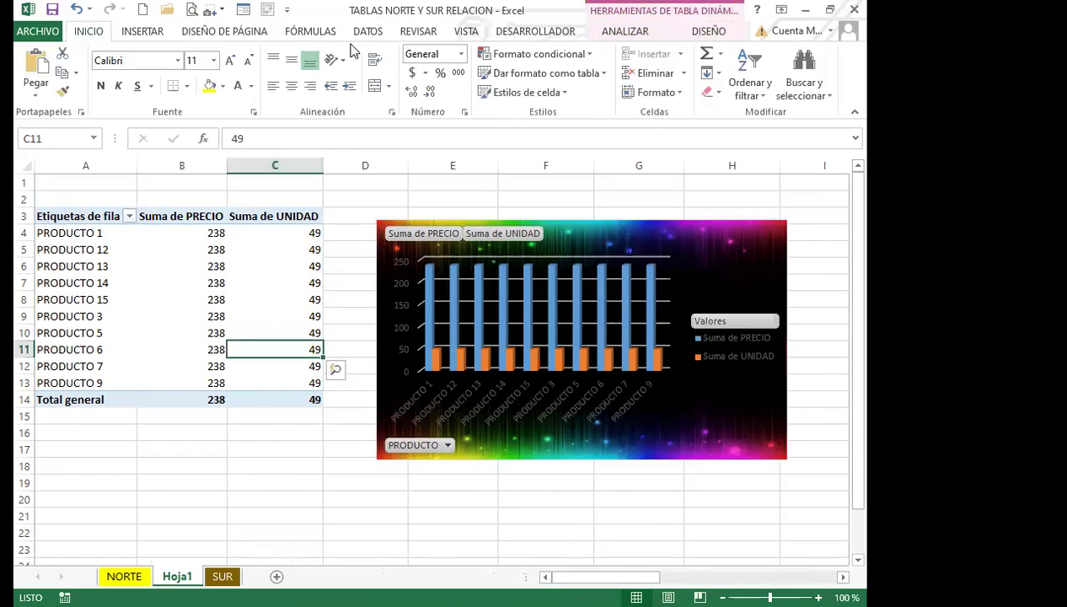
click(601, 79)
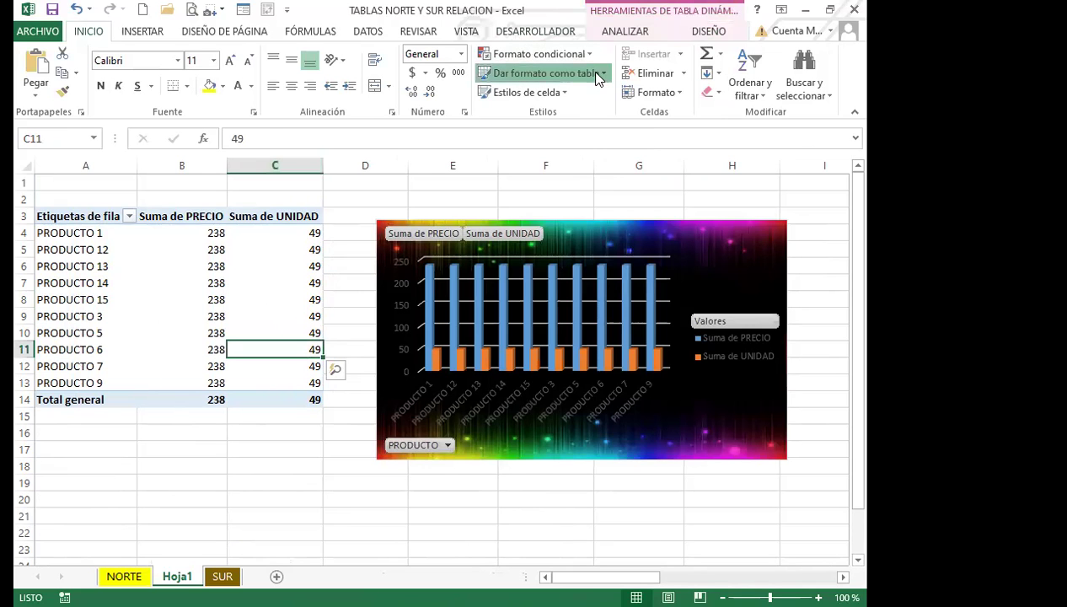
scroll(621, 438, down, 3)
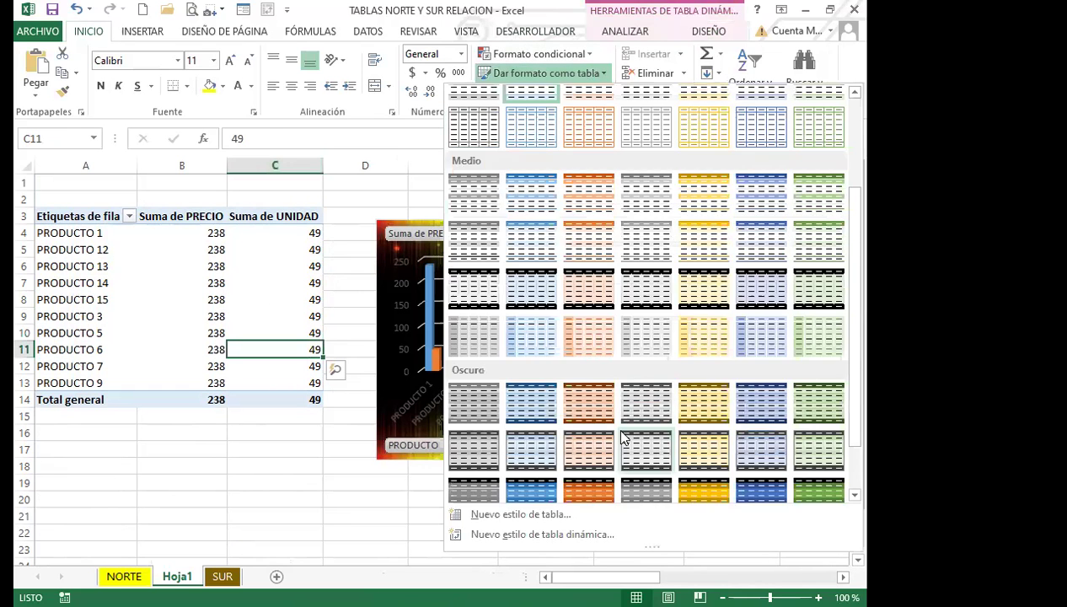
scroll(658, 463, down, 1)
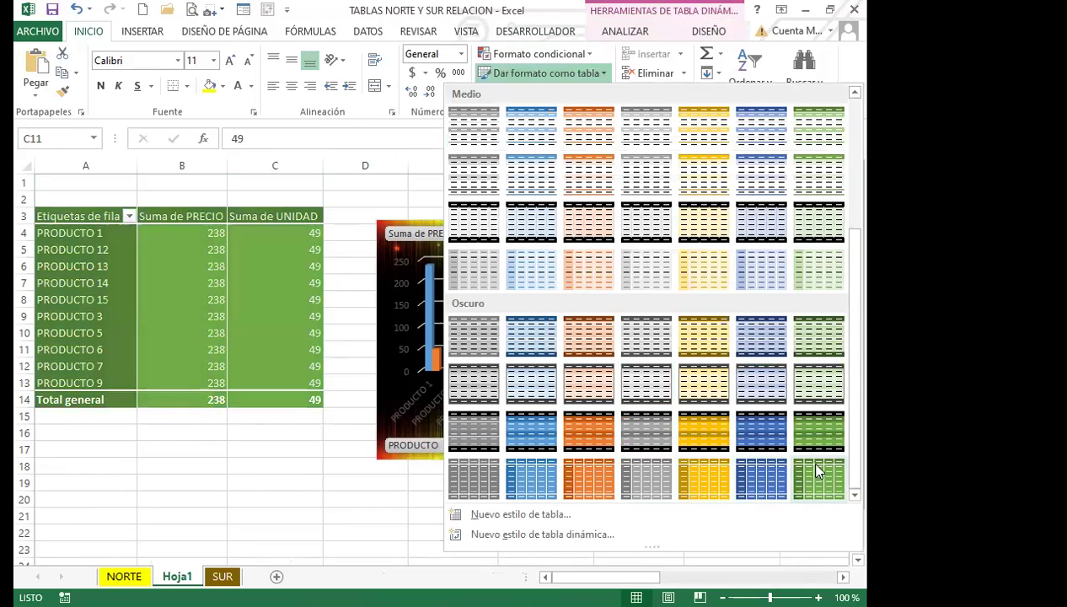
click(741, 428)
click(365, 466)
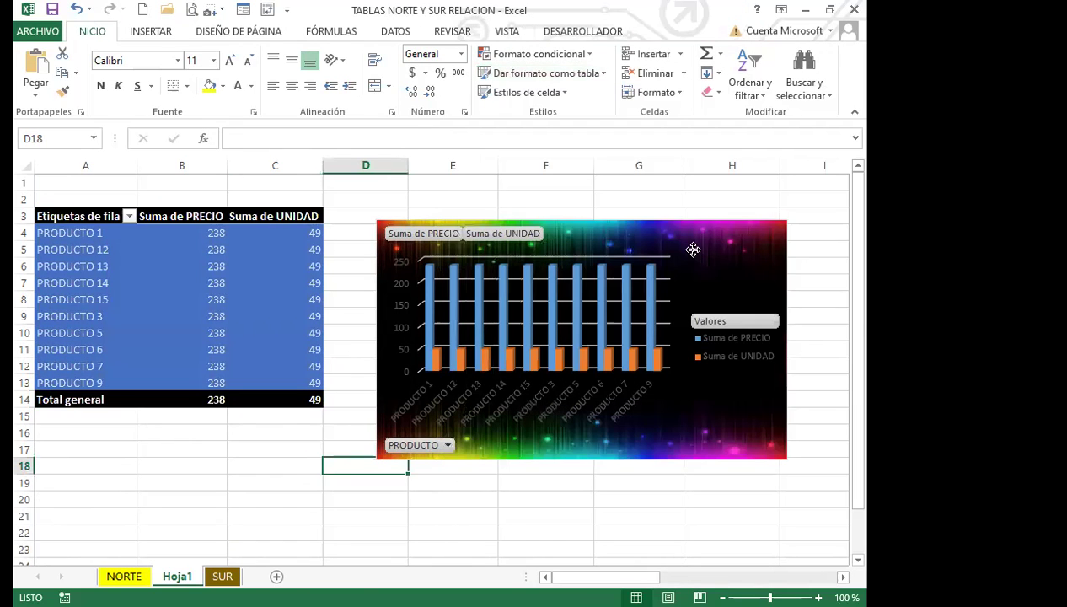
Move the pivot chart up slightly and hide the gridlines of Hoja1.
drag(650, 287, 644, 250)
click(27, 166)
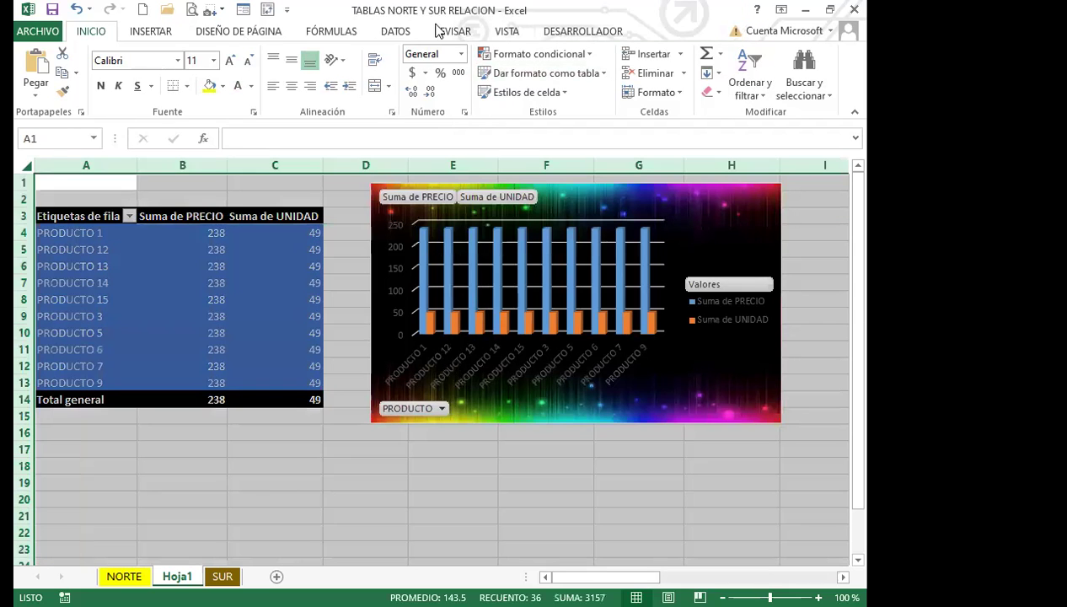
click(507, 31)
click(223, 86)
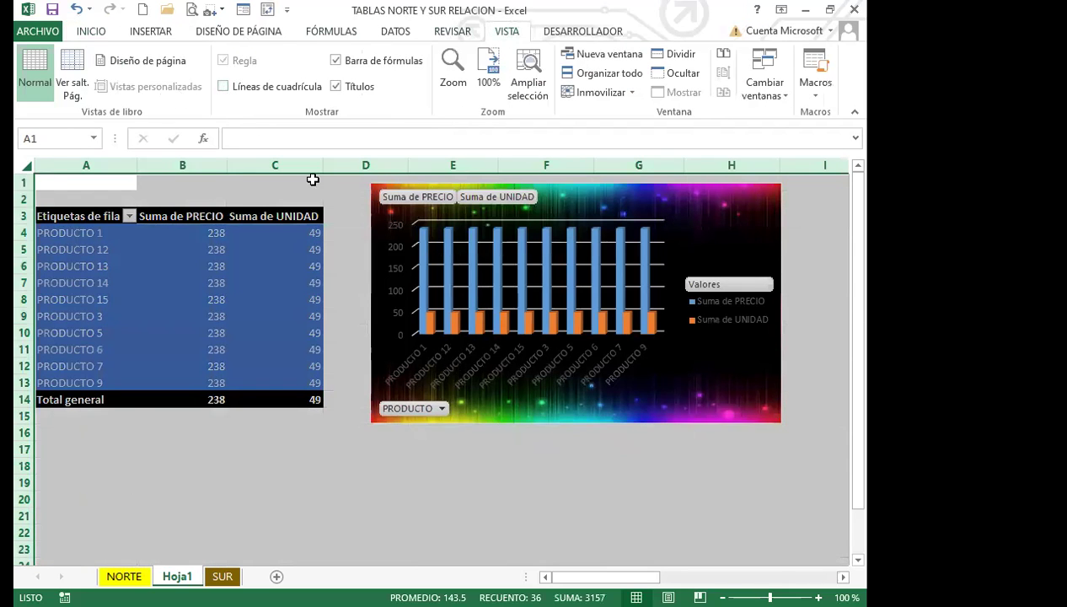
click(335, 221)
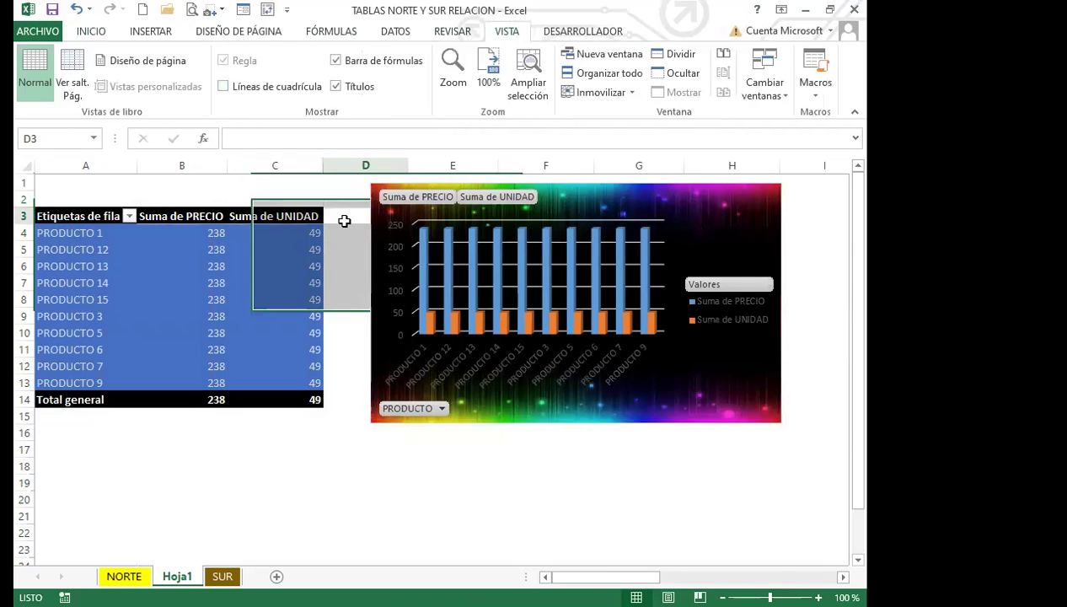
Set the sheet background of Hoja1 to the first picture from a Bing image search for MAR.
click(221, 31)
click(373, 84)
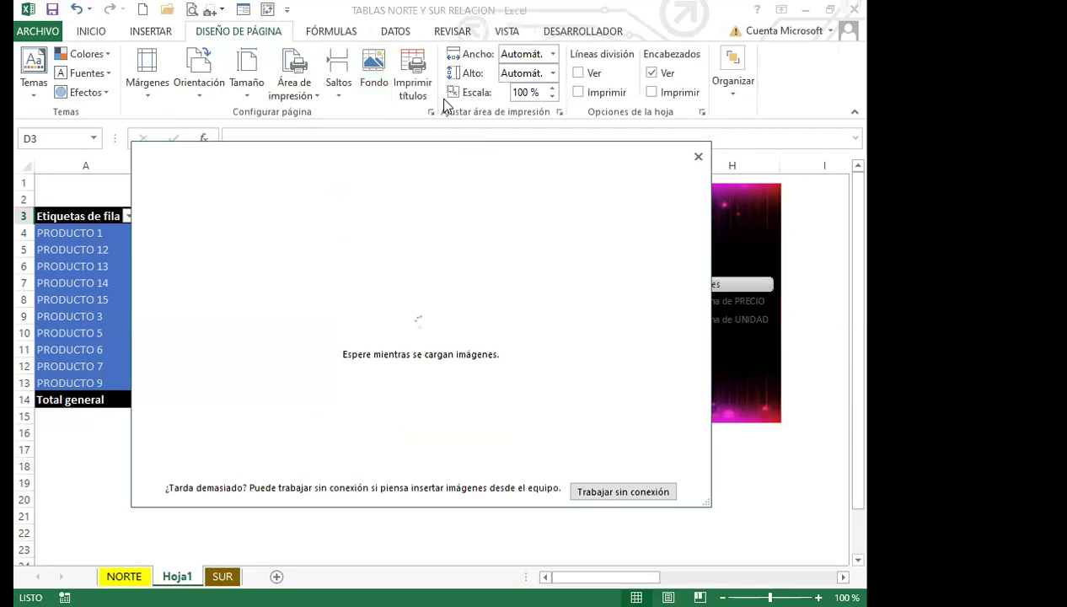
click(508, 295)
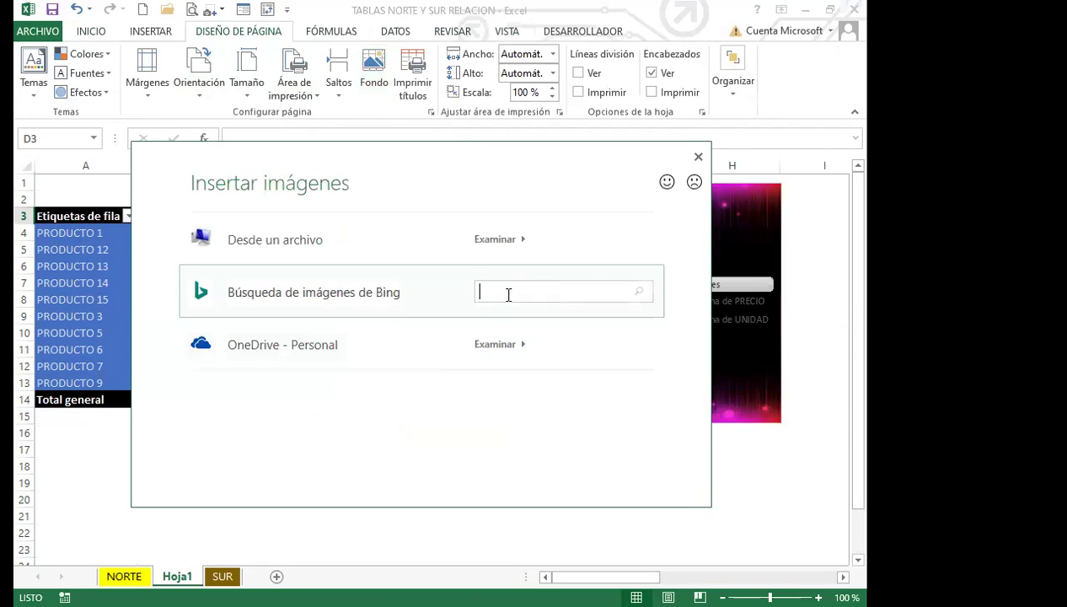
text(MAR)
key(Return)
click(232, 311)
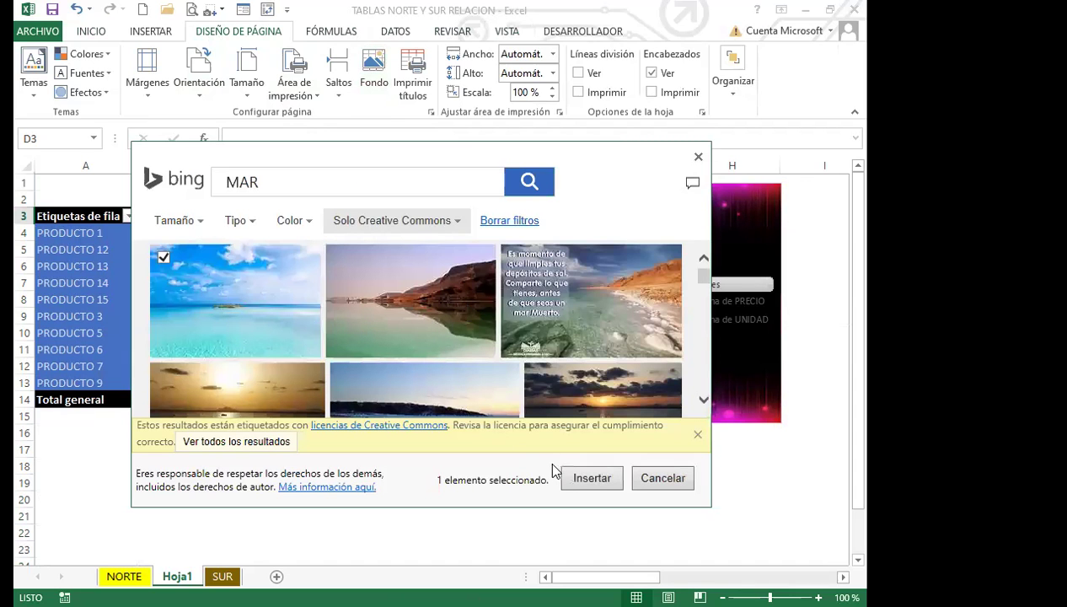
click(582, 479)
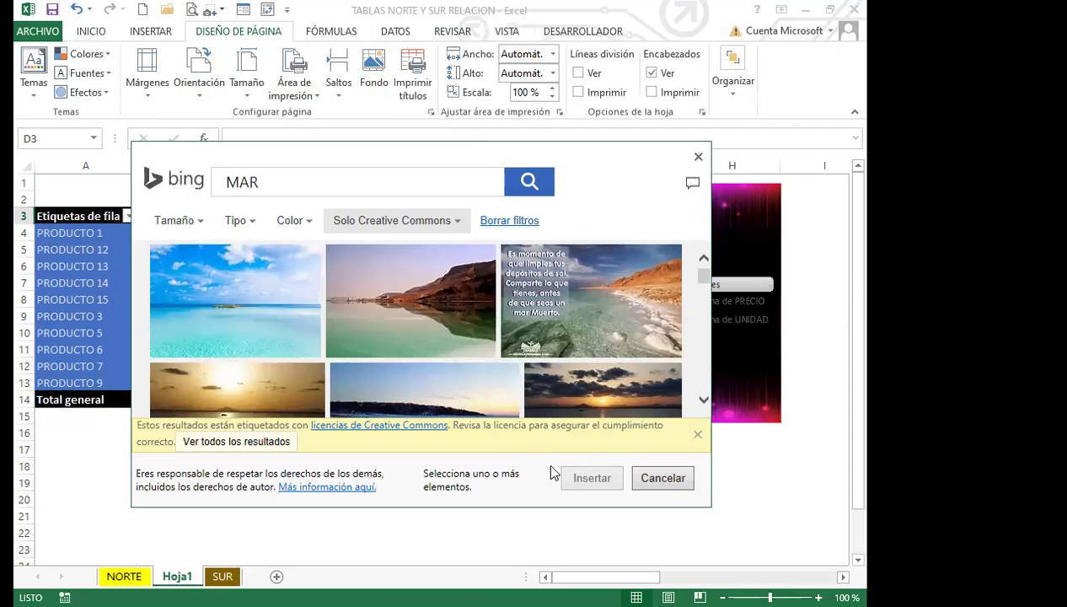
click(600, 478)
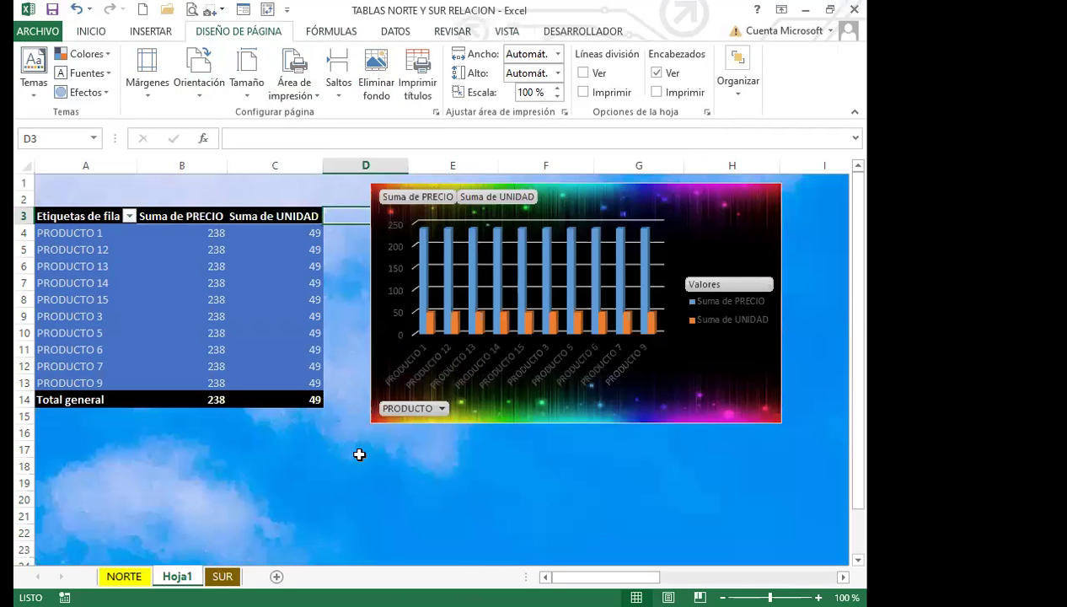
Examine how the background picture covers the lower rows of Hoja1 and return to the pivot table.
click(359, 452)
scroll(326, 428, down, 2)
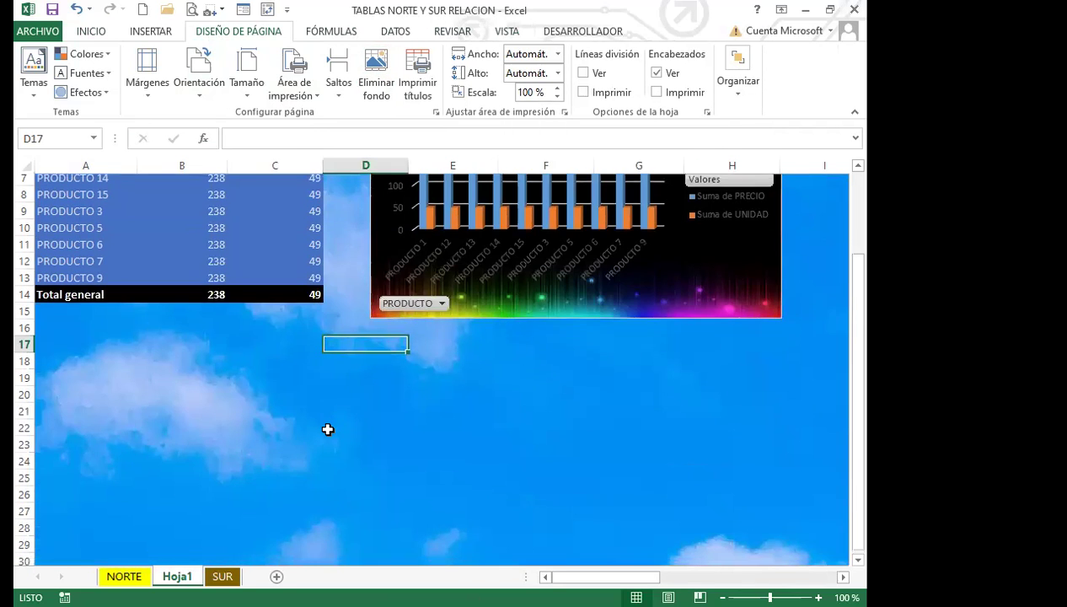
scroll(328, 429, down, 20)
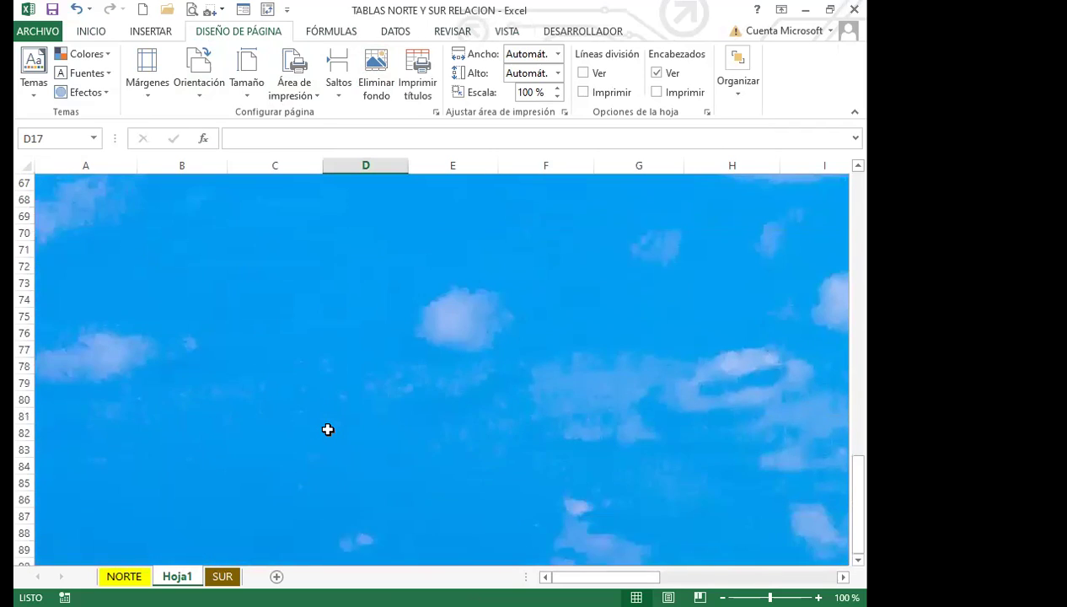
scroll(328, 430, down, 2)
scroll(327, 430, up, 20)
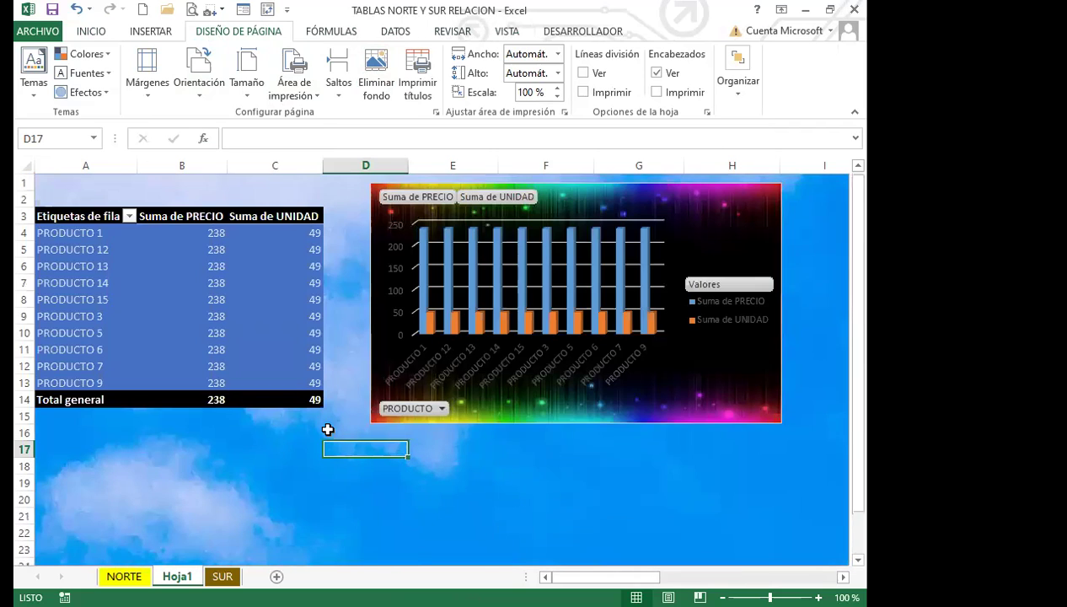
click(352, 402)
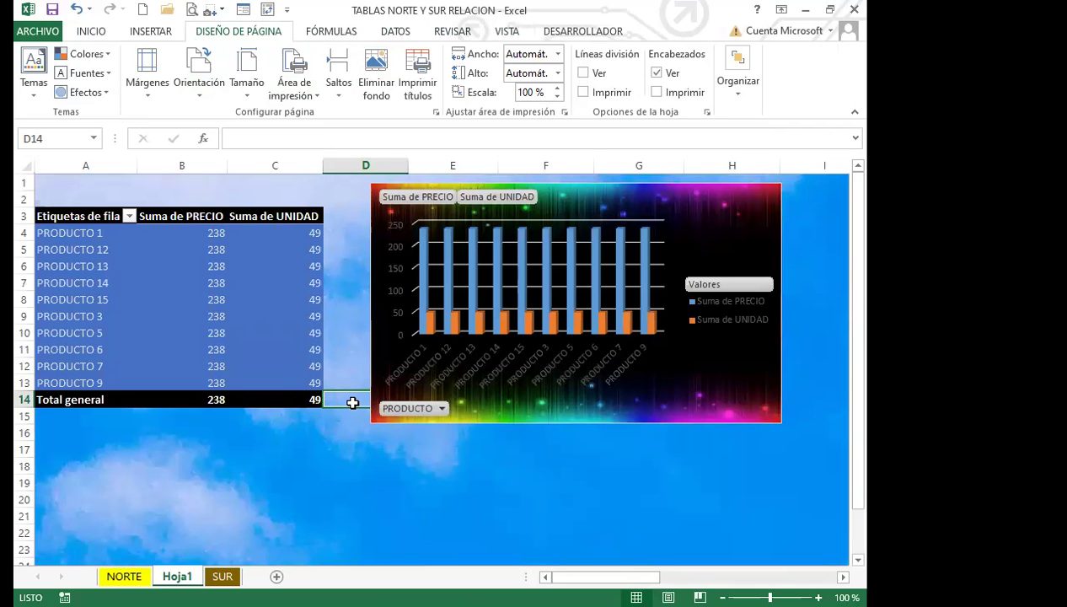
Show the pivot table's field list, review the NORTE and SUR tables and the SUR fields, and hide the list again.
click(264, 221)
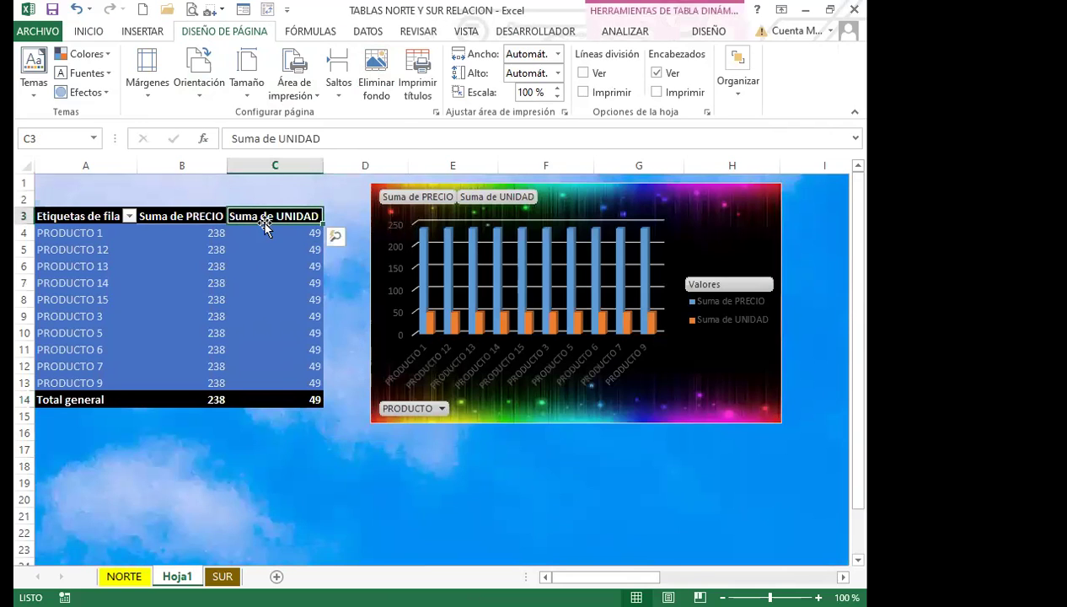
click(715, 34)
click(623, 32)
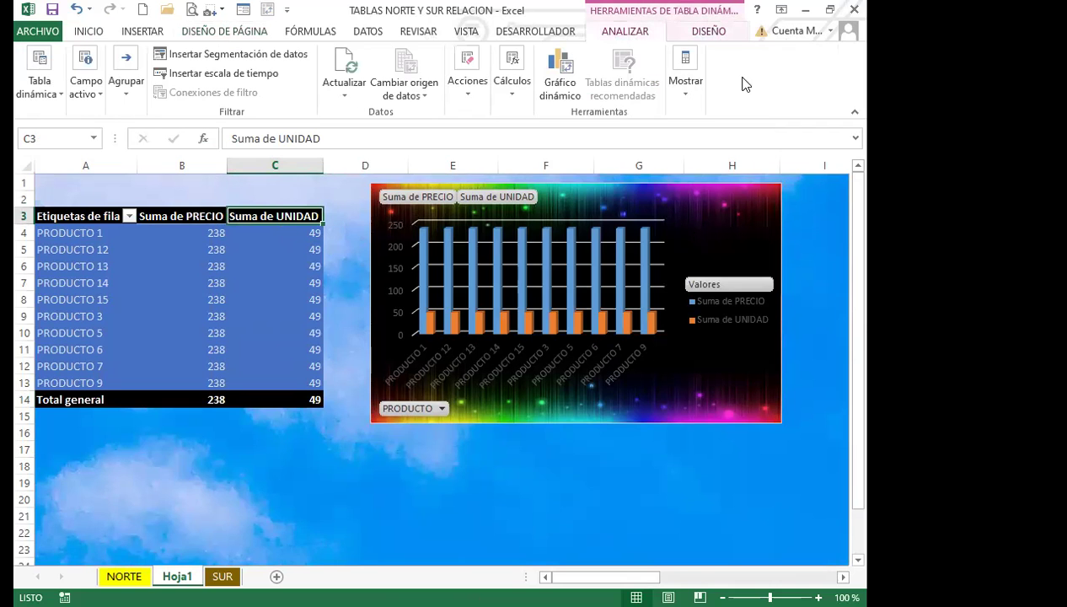
click(684, 91)
click(686, 147)
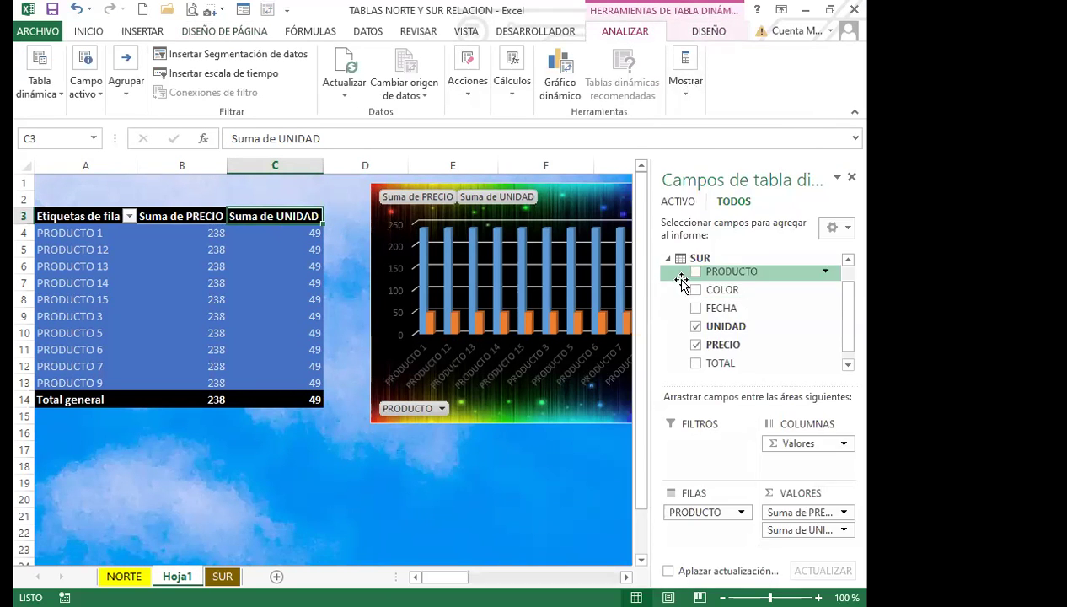
click(669, 257)
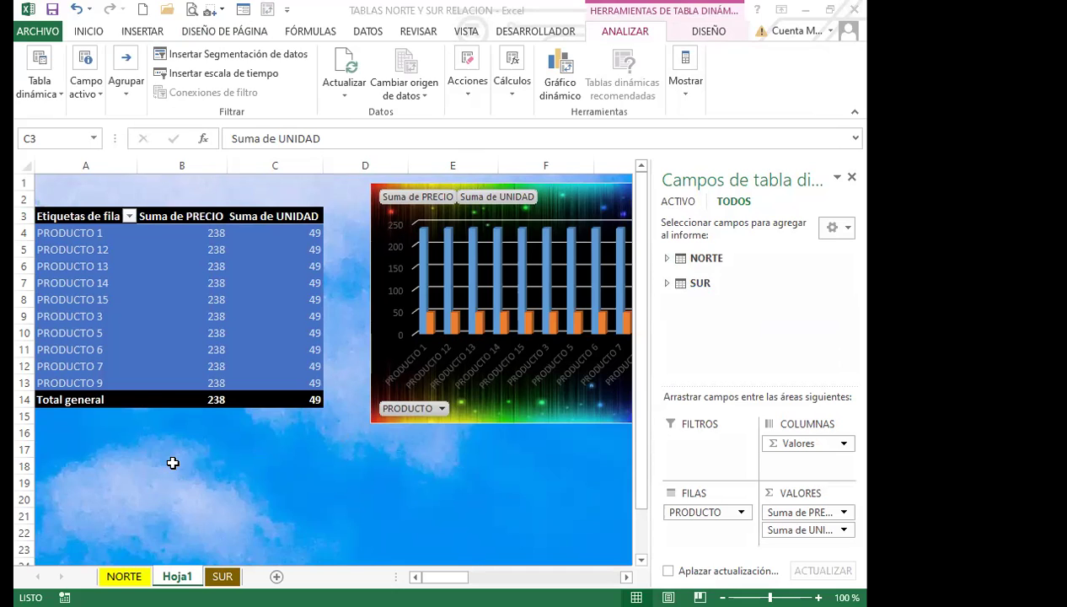
click(700, 283)
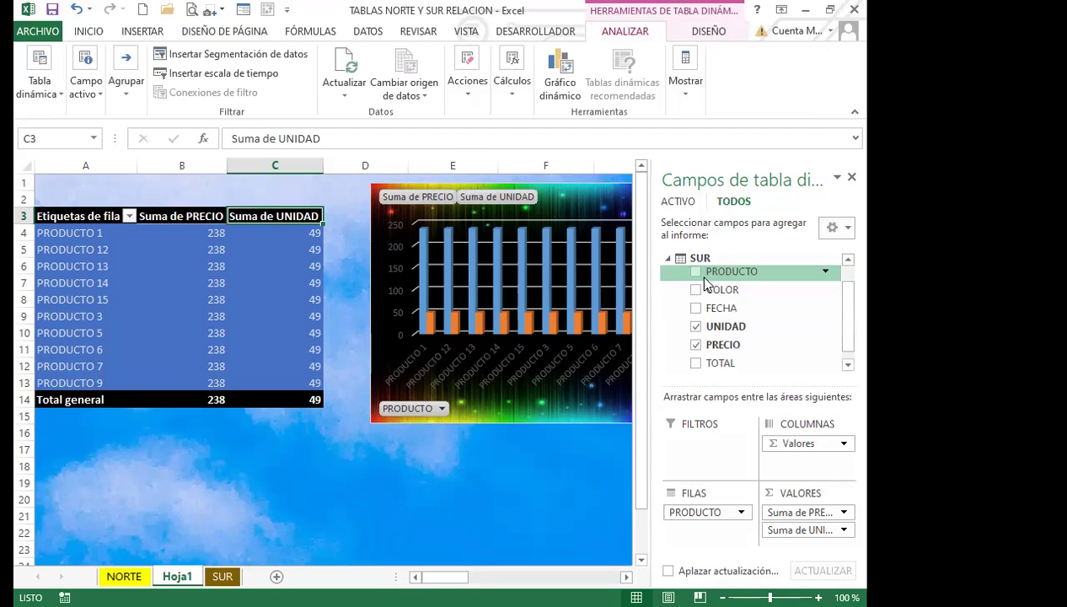
click(668, 258)
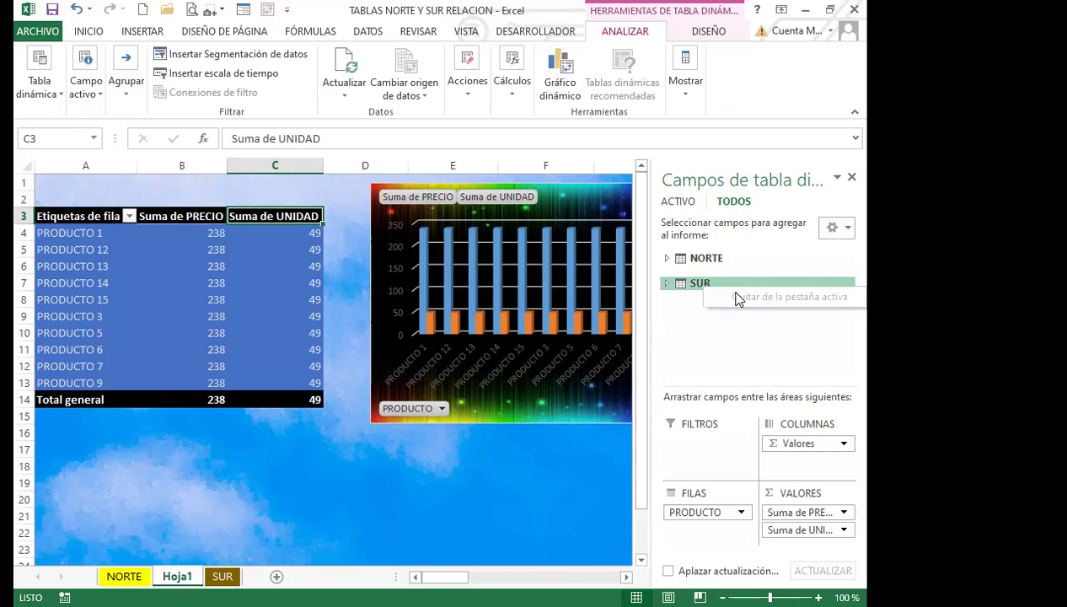
click(685, 285)
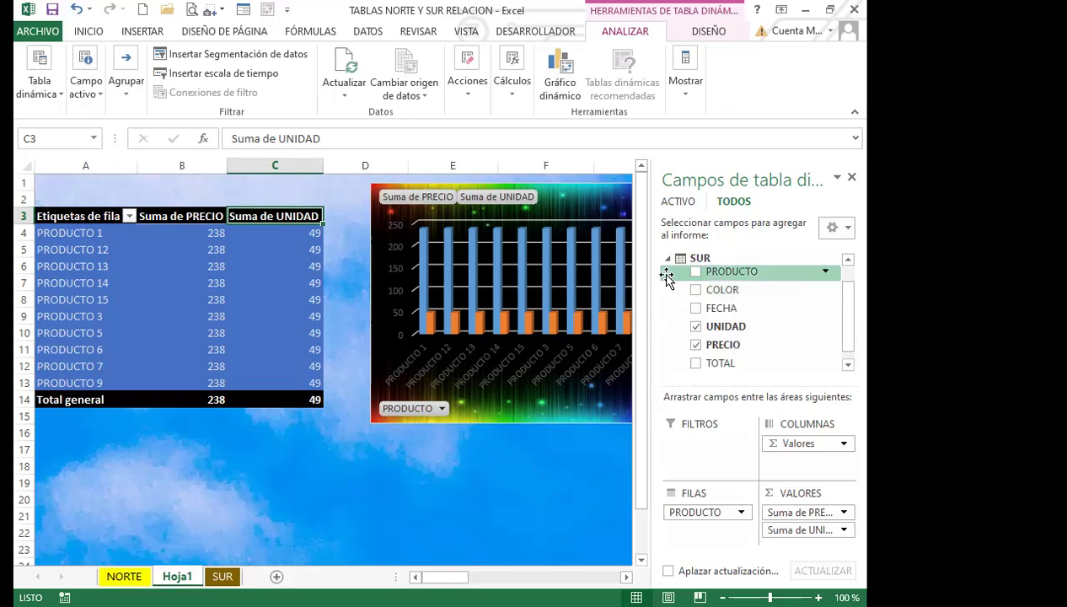
click(852, 179)
click(264, 314)
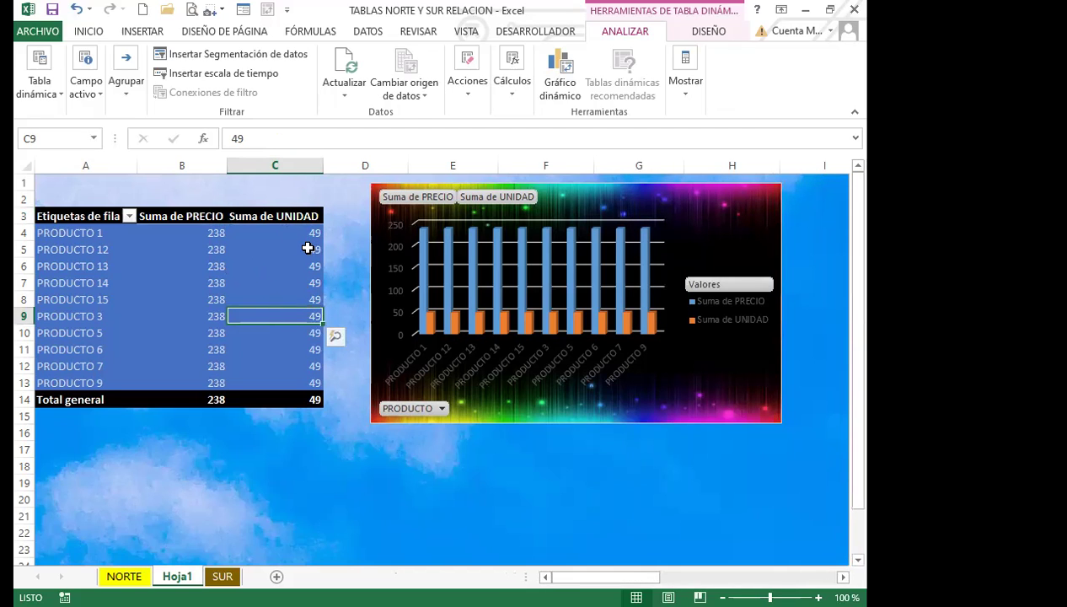
click(252, 268)
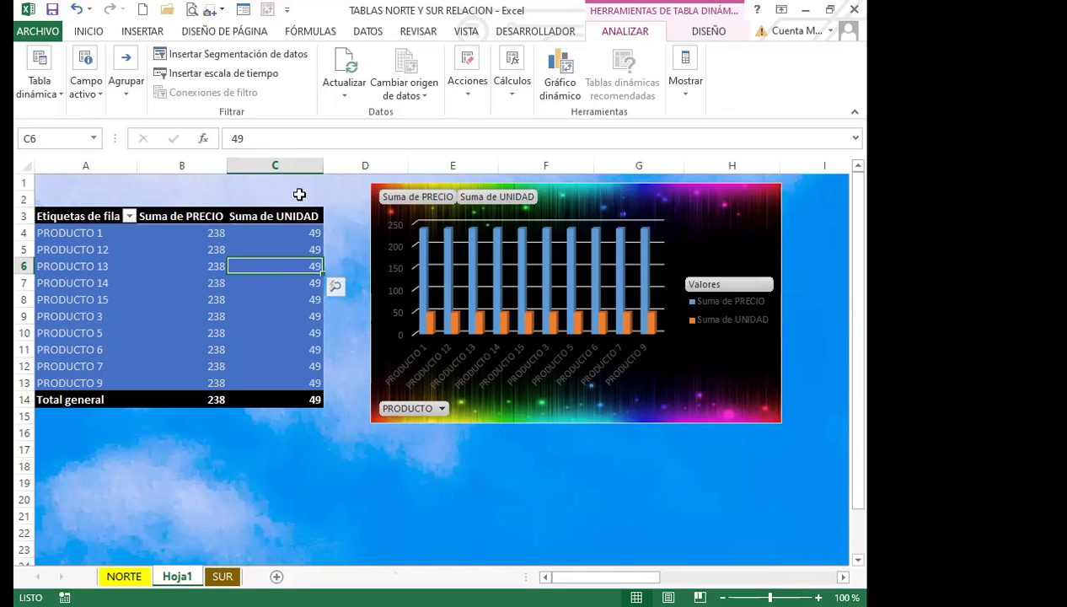
click(266, 244)
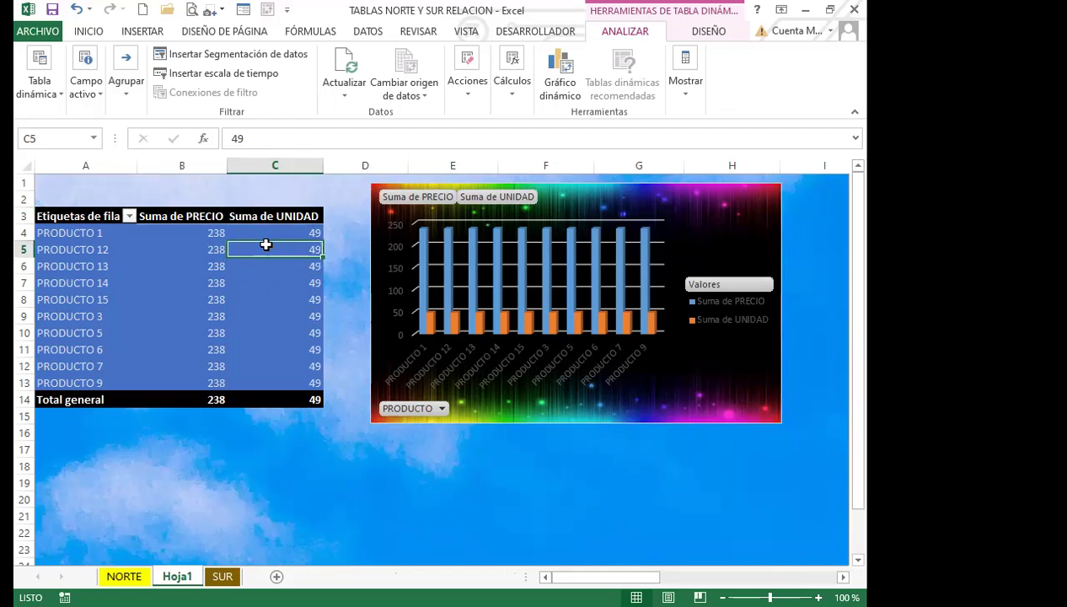
right_click(266, 244)
key(Escape)
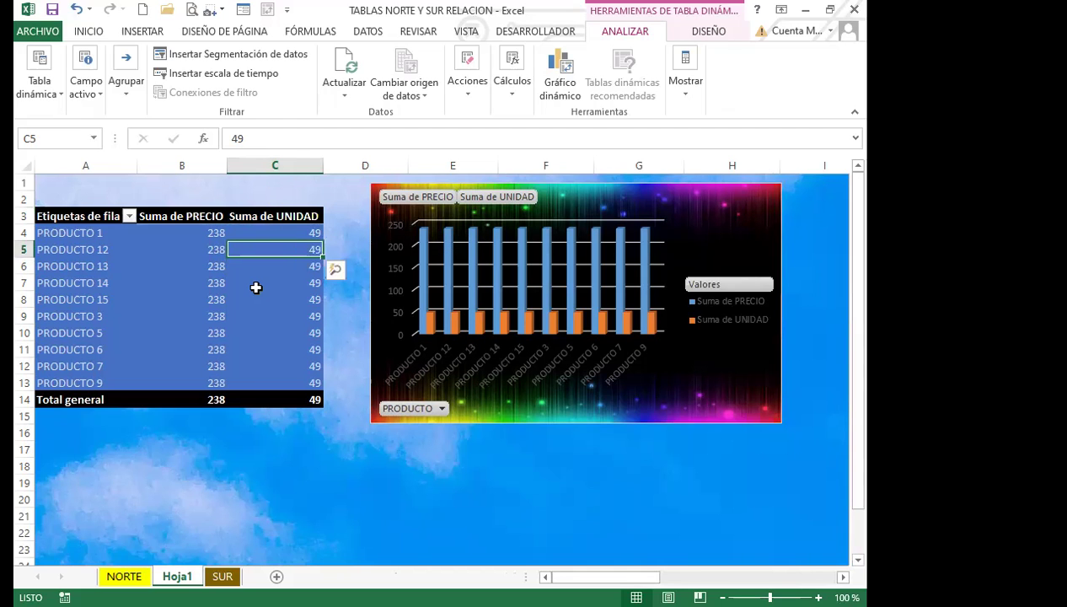
click(255, 287)
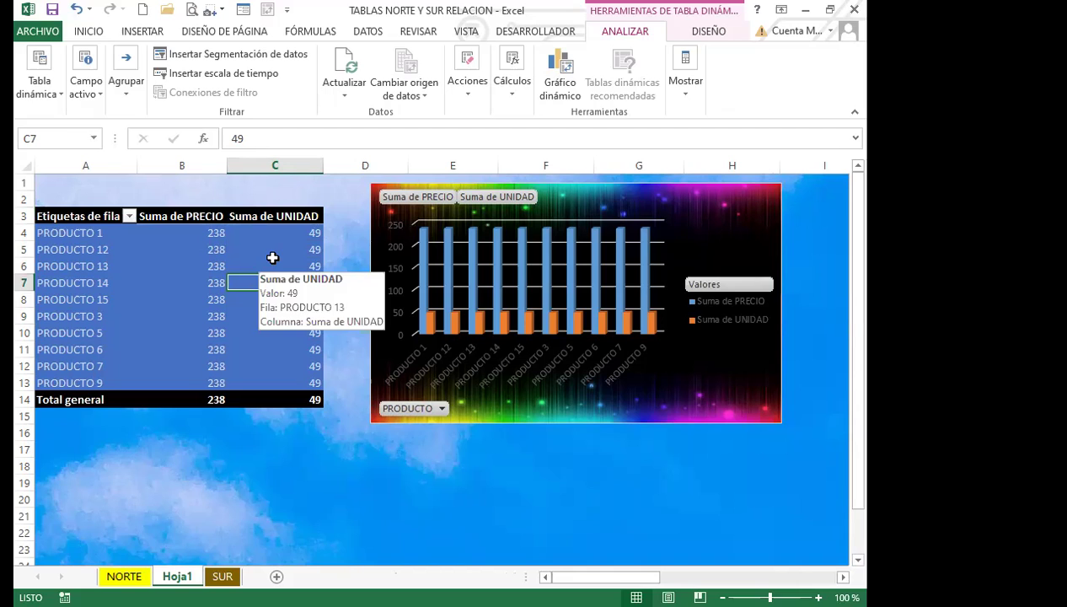
click(274, 251)
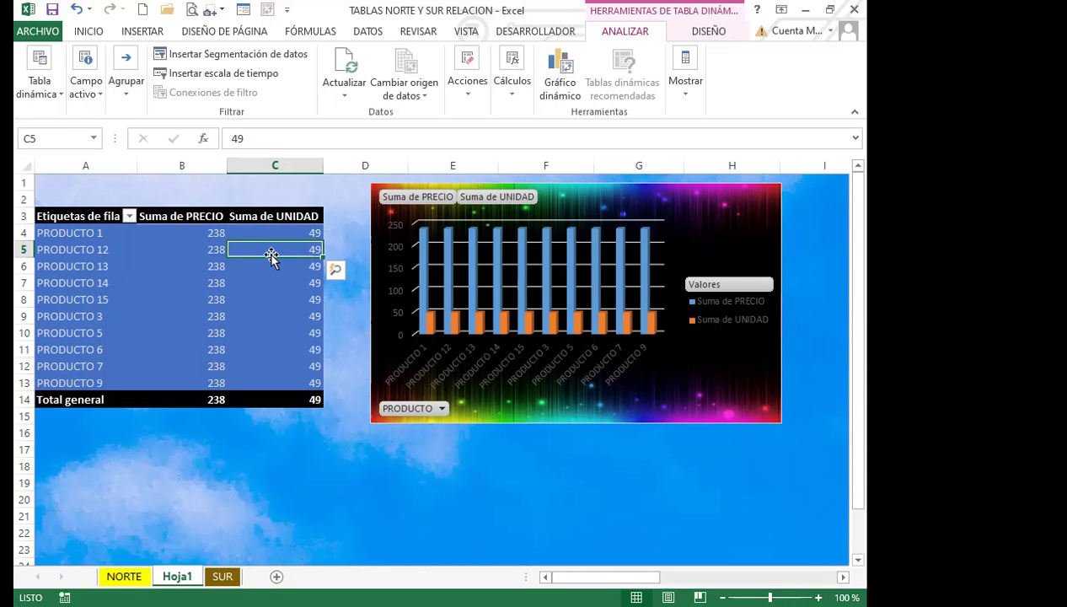
Show the pivot table's field list and collapse the SUR table's fields.
click(681, 105)
click(685, 148)
scroll(758, 295, up, 3)
click(667, 258)
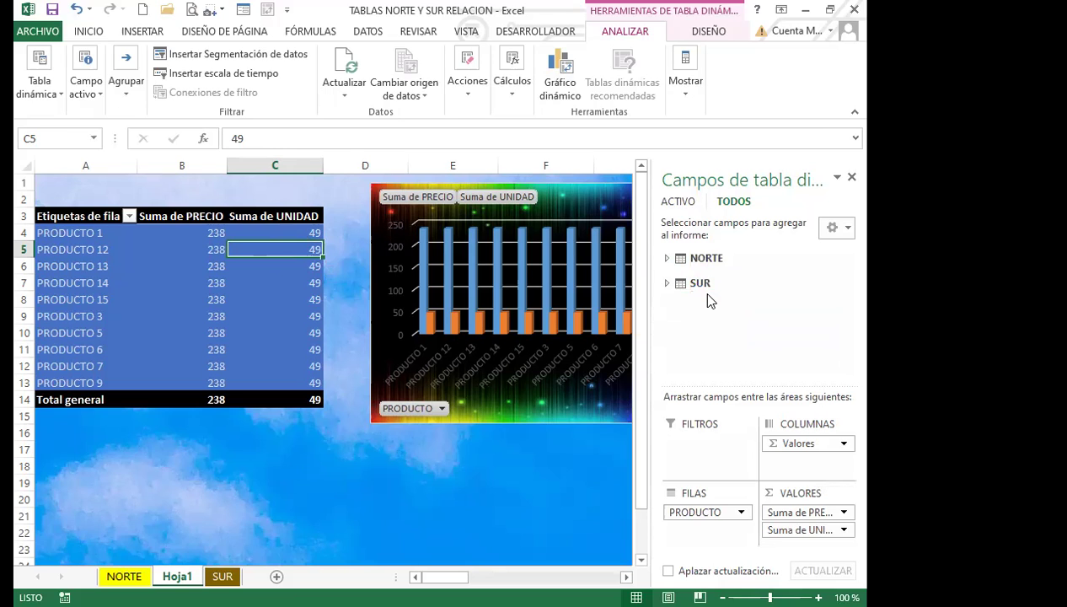
Examine the SUR fields in the pivot table's field list and the pivot table's design and analysis tools on Hoja1.
click(700, 283)
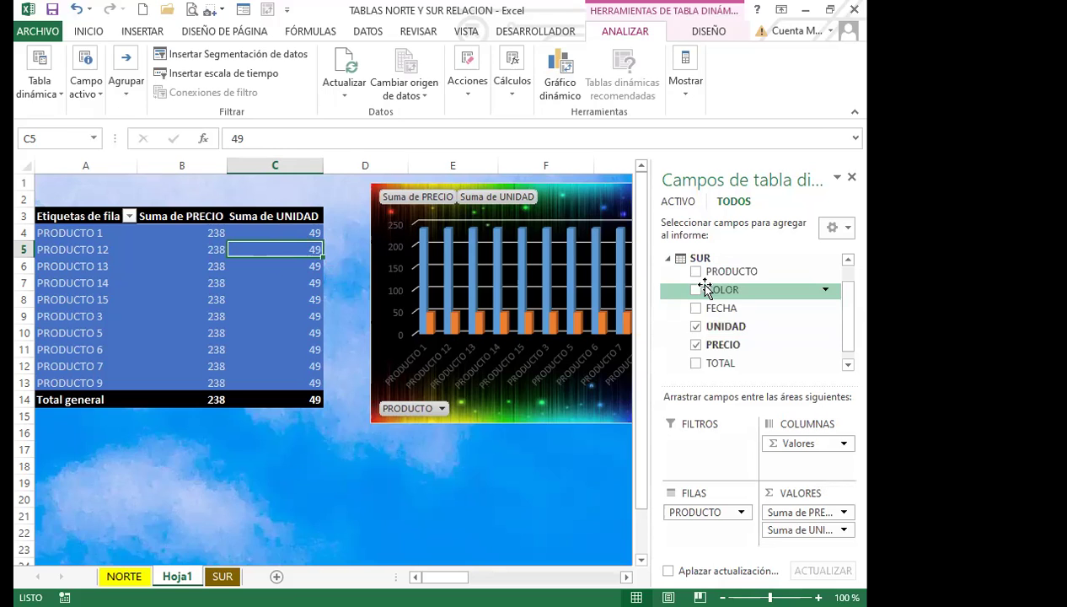
click(670, 260)
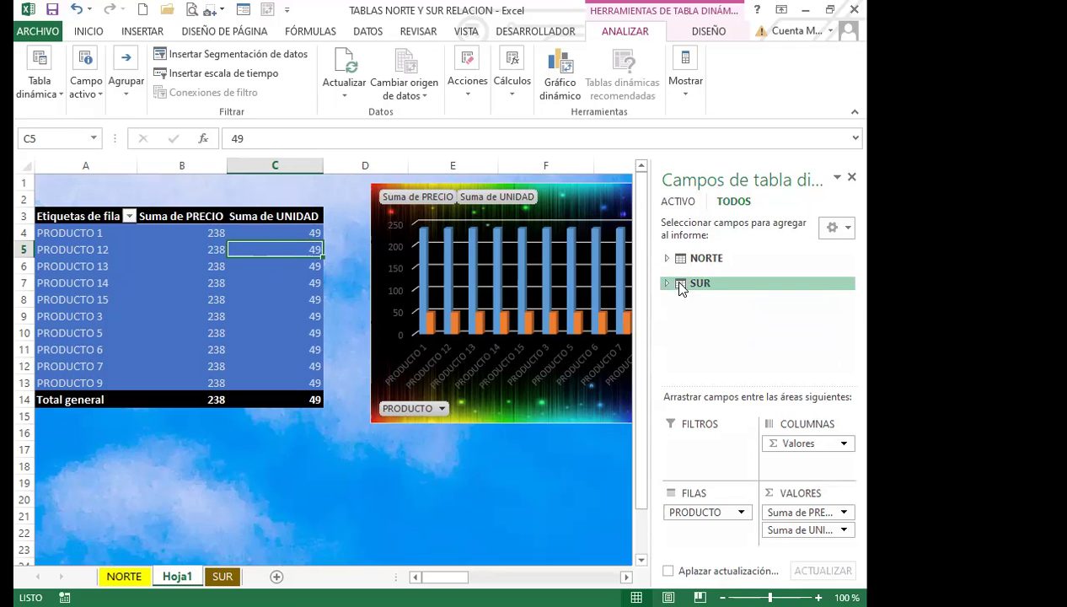
click(667, 283)
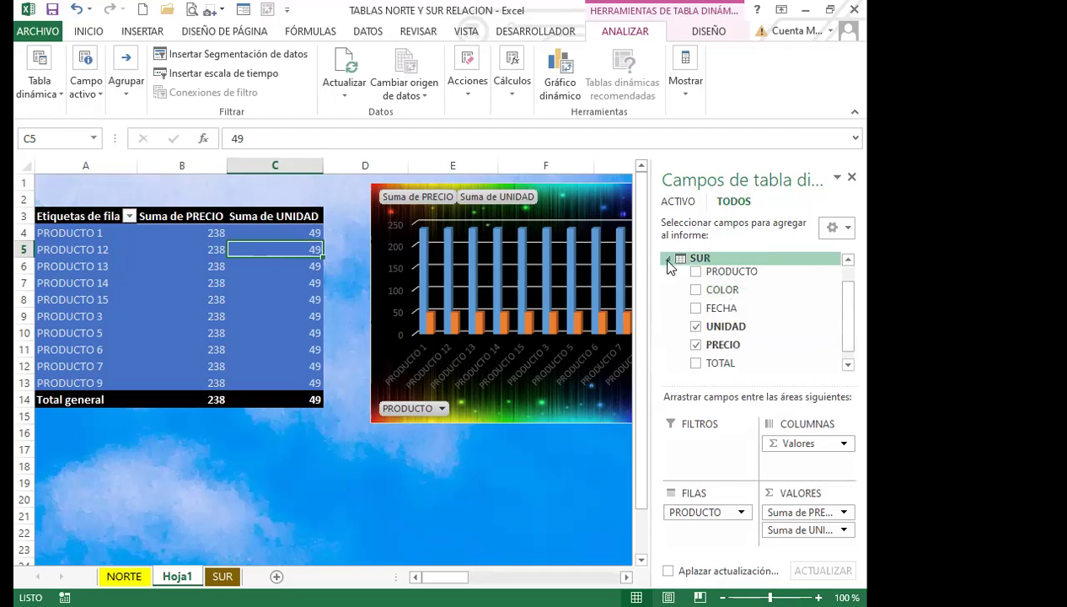
click(667, 260)
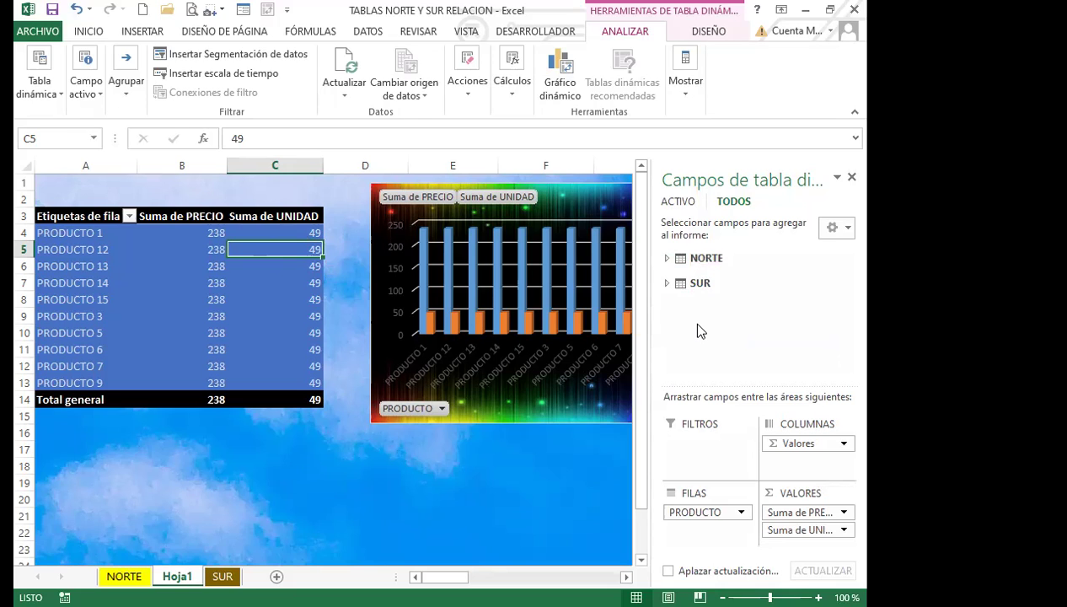
click(709, 32)
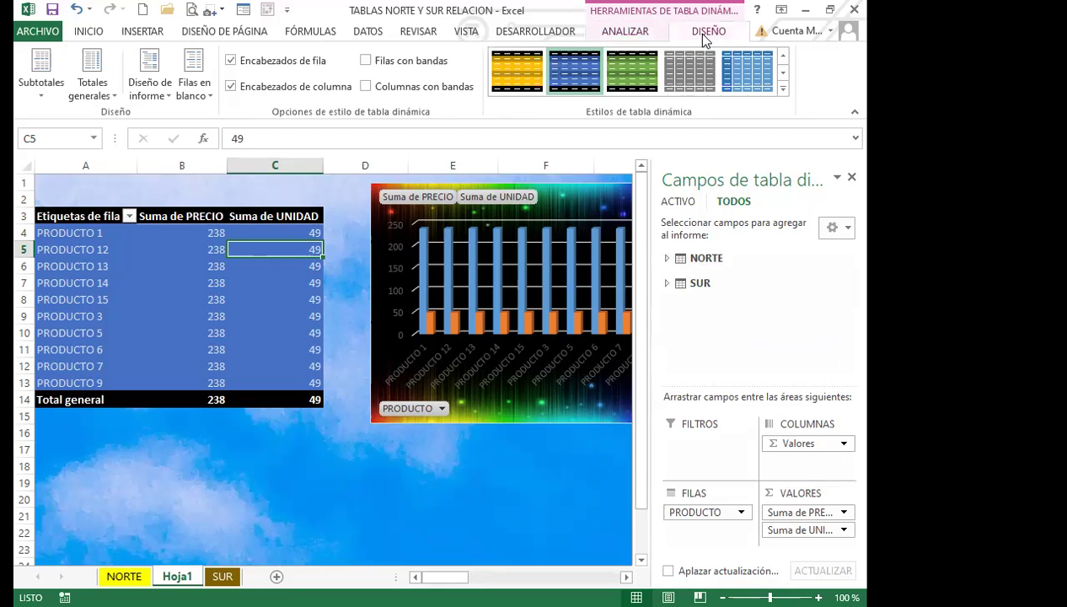
click(624, 31)
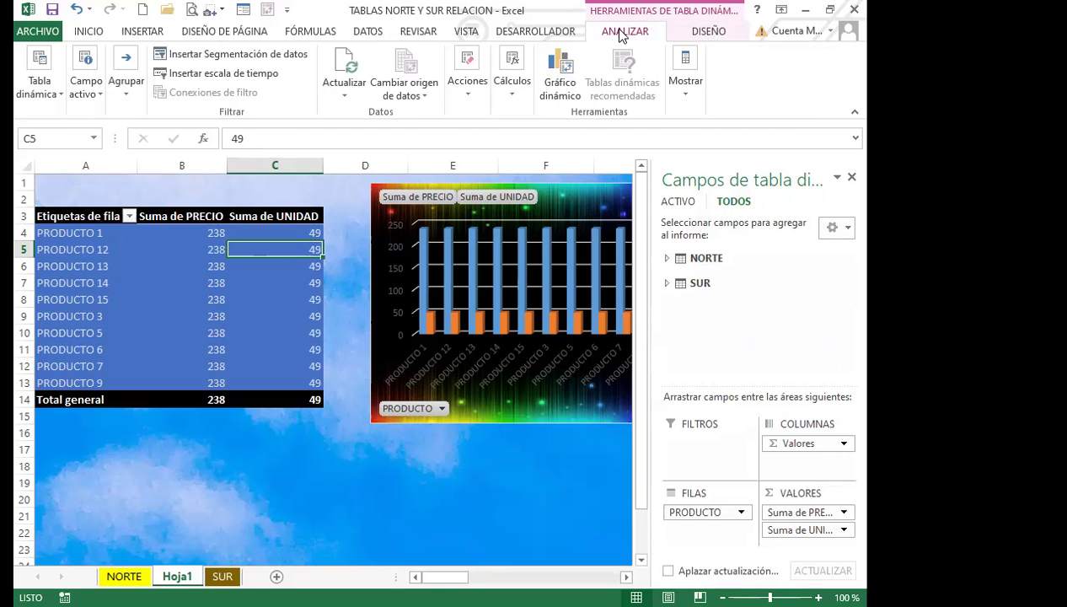
click(334, 449)
click(281, 367)
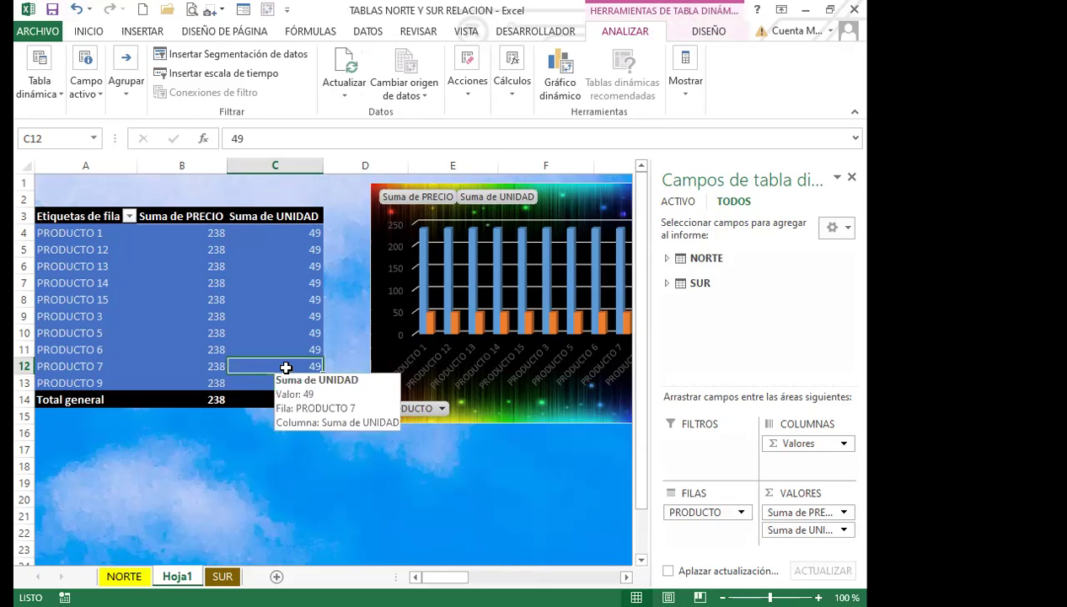
click(436, 464)
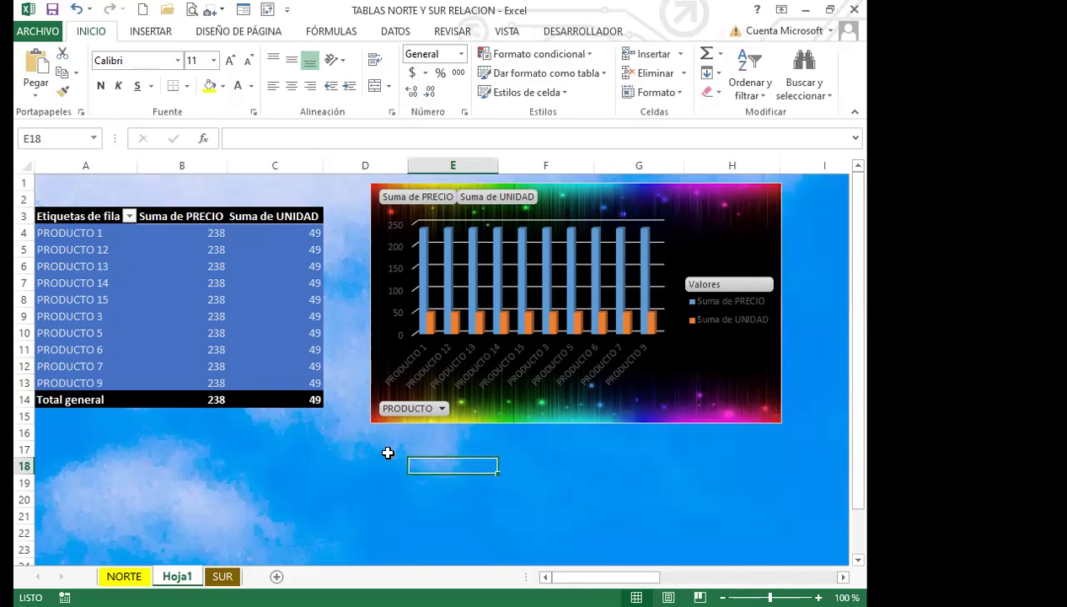
Name the whole table on the NORTE sheet, headers included (A1:F11), as NORTE1.
click(124, 576)
click(346, 317)
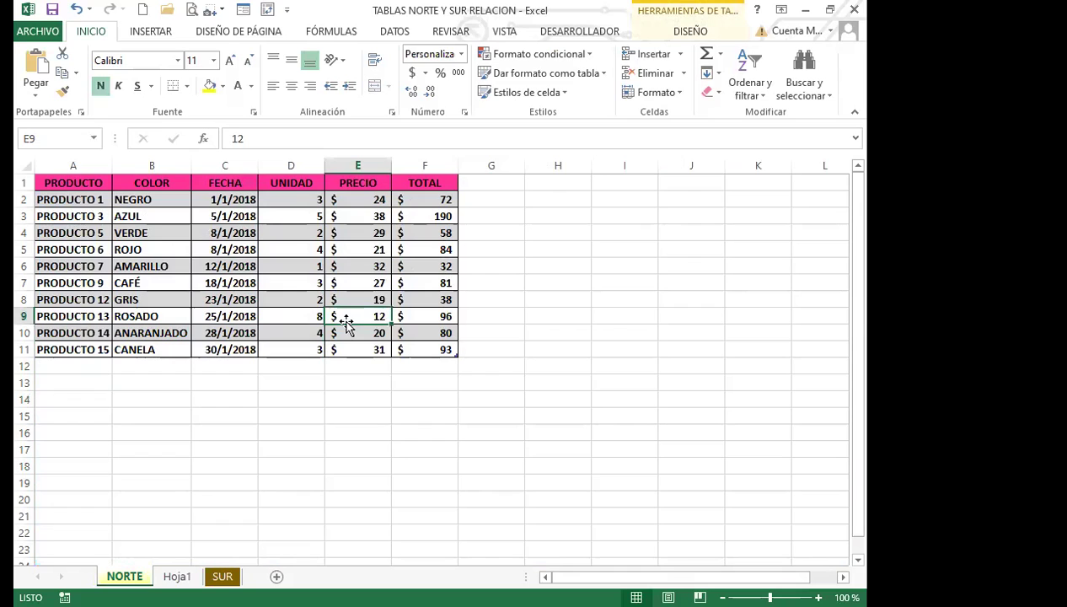
drag(80, 186, 419, 350)
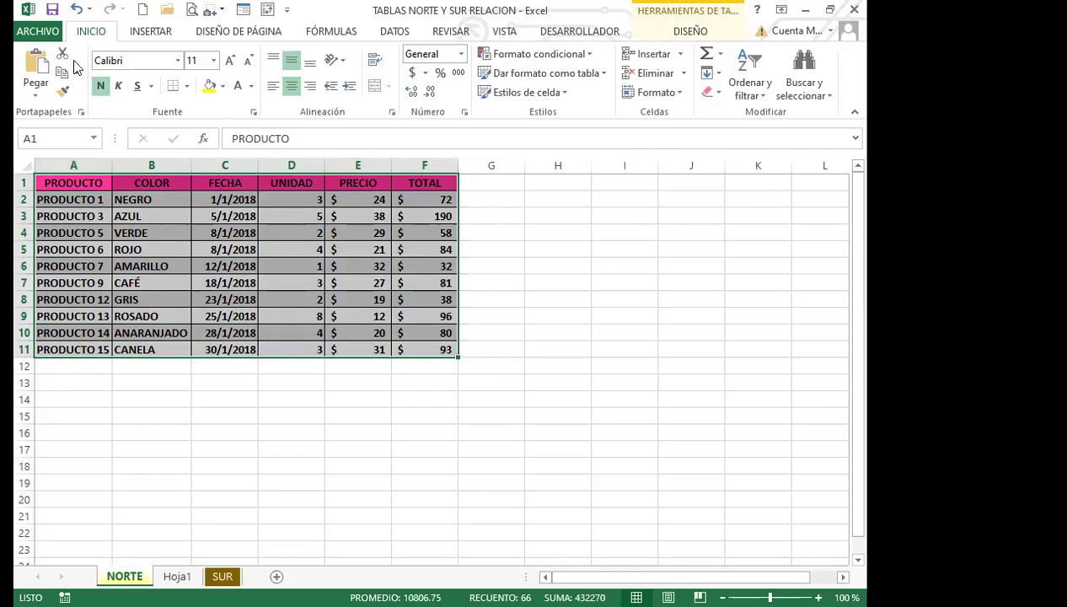
click(57, 137)
text(NORTE)
click(304, 429)
click(274, 291)
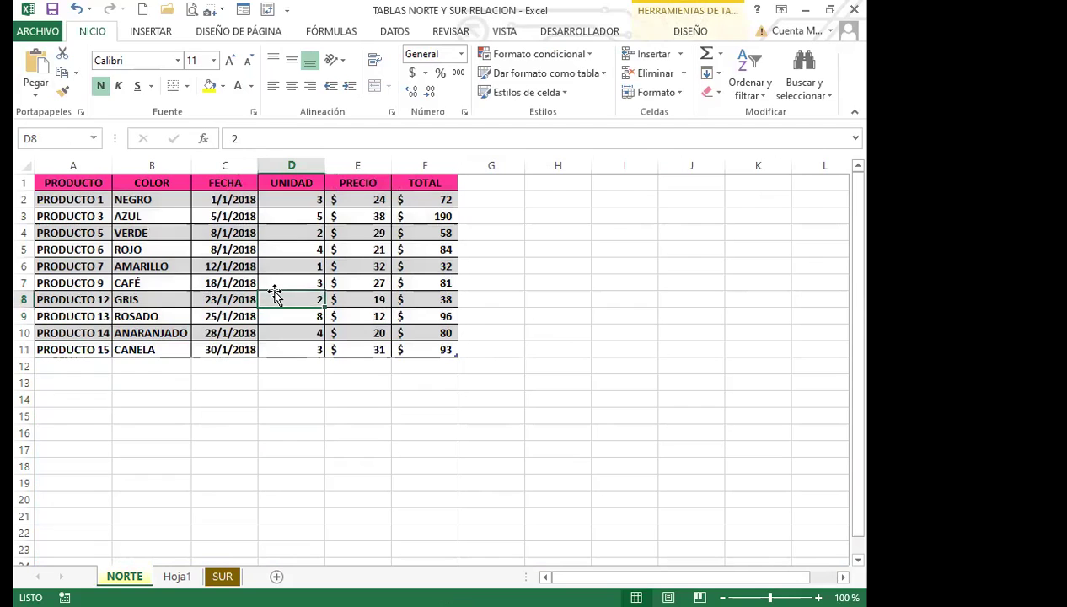
click(413, 431)
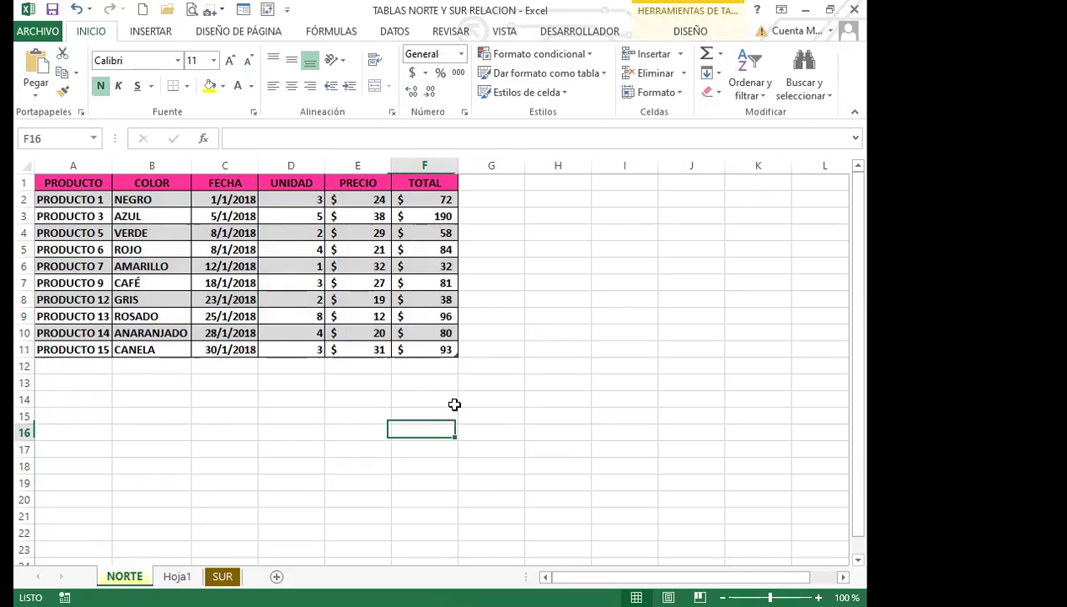
click(143, 33)
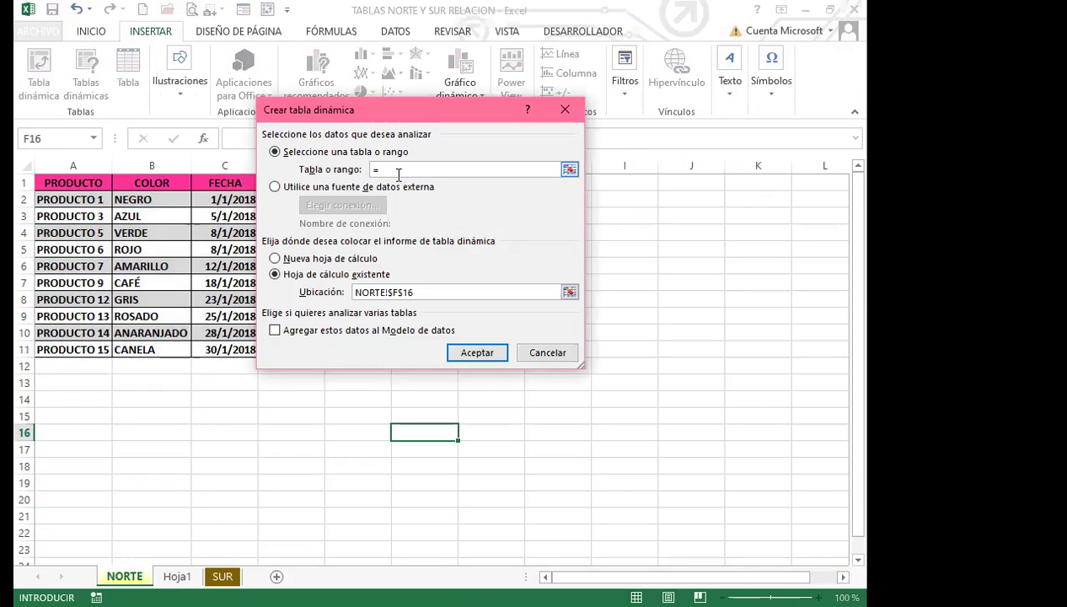
text(ORTE1)
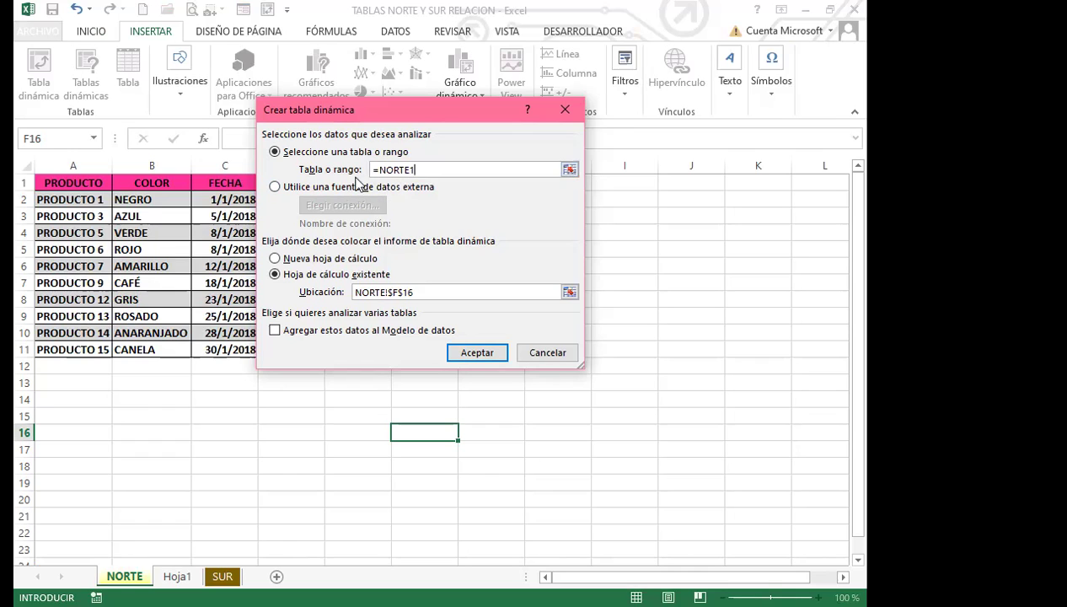
click(555, 360)
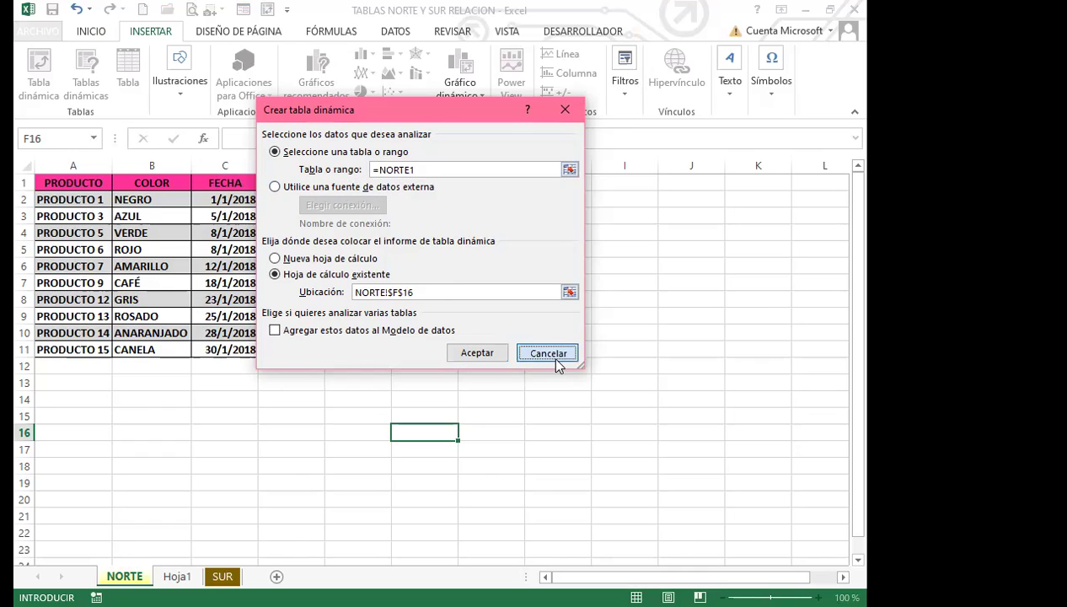
Add a new blank worksheet next to the NORTE sheet and select cell D8 on it.
click(277, 576)
click(293, 298)
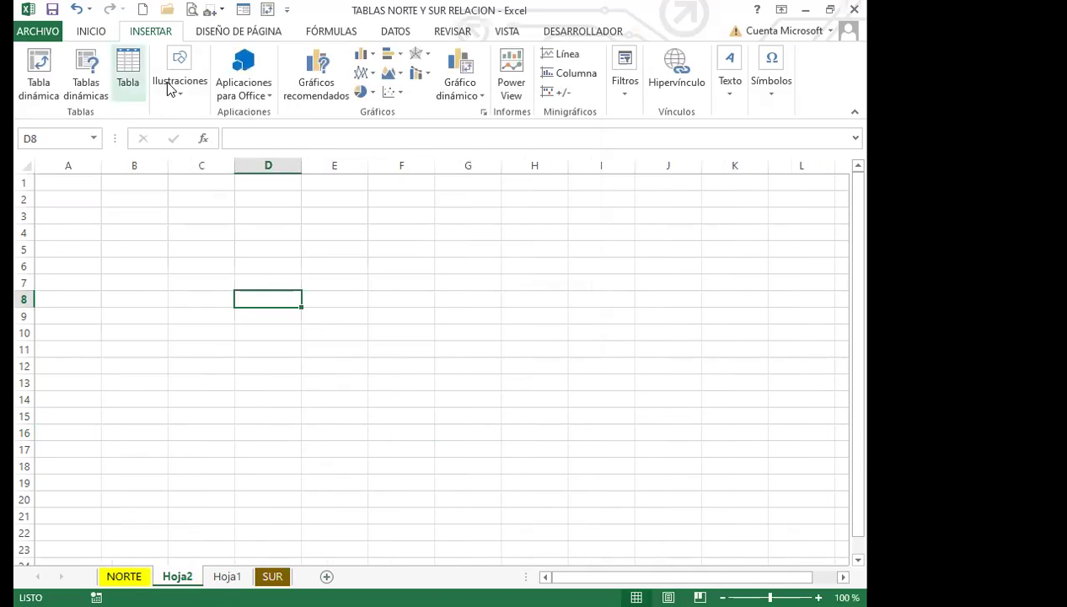
click(38, 61)
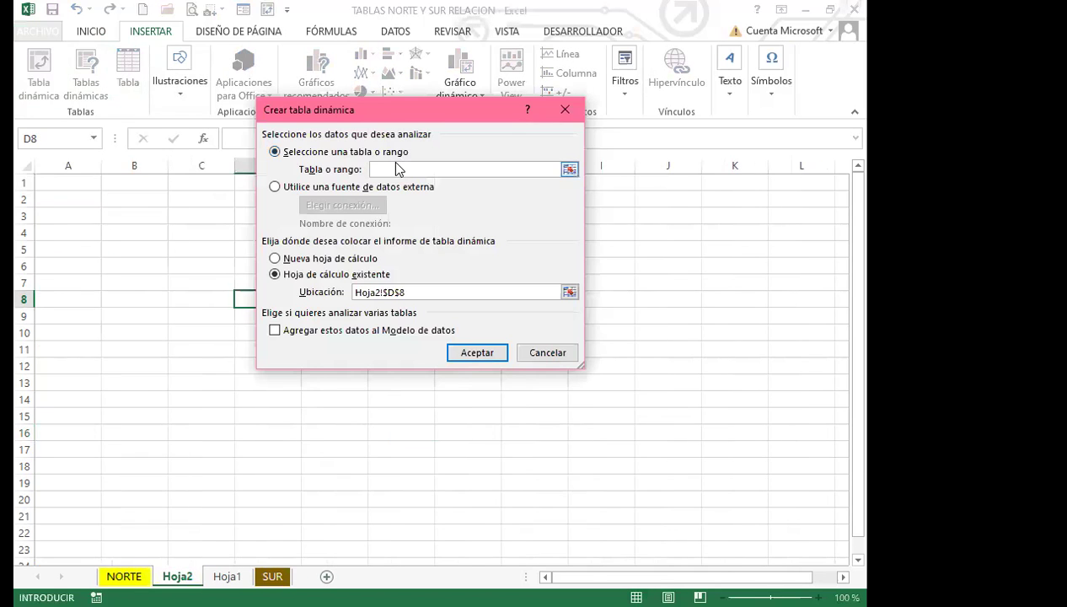
text(=NORTE1)
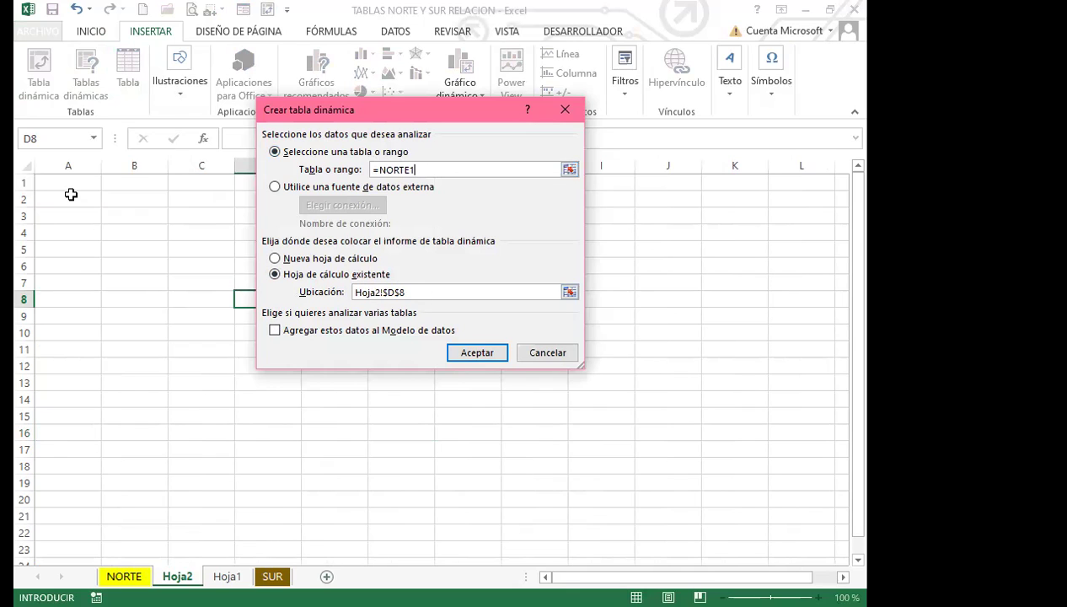
click(407, 293)
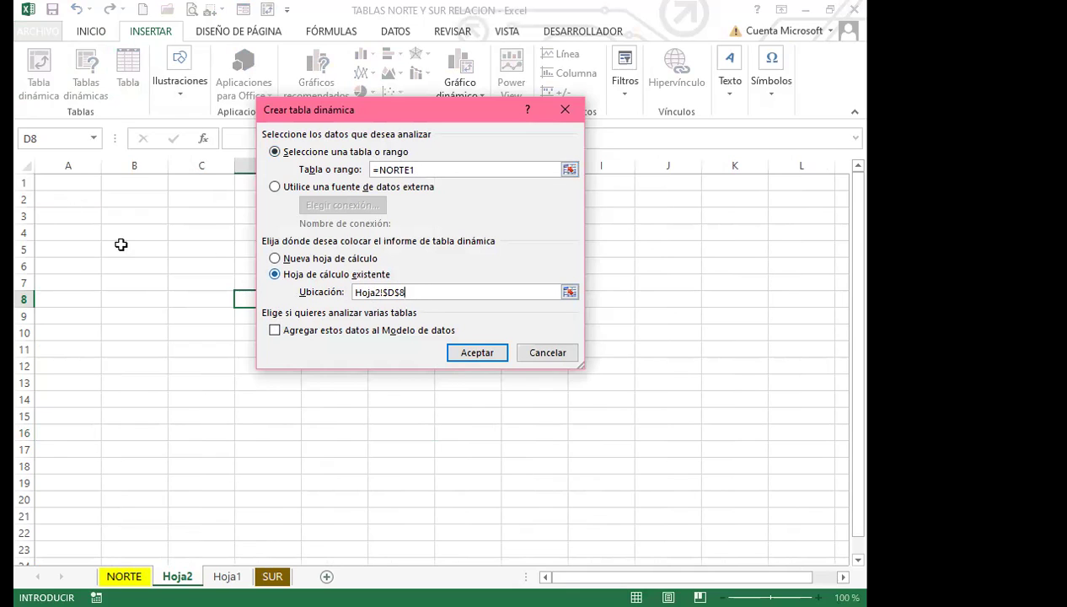
click(71, 197)
click(473, 351)
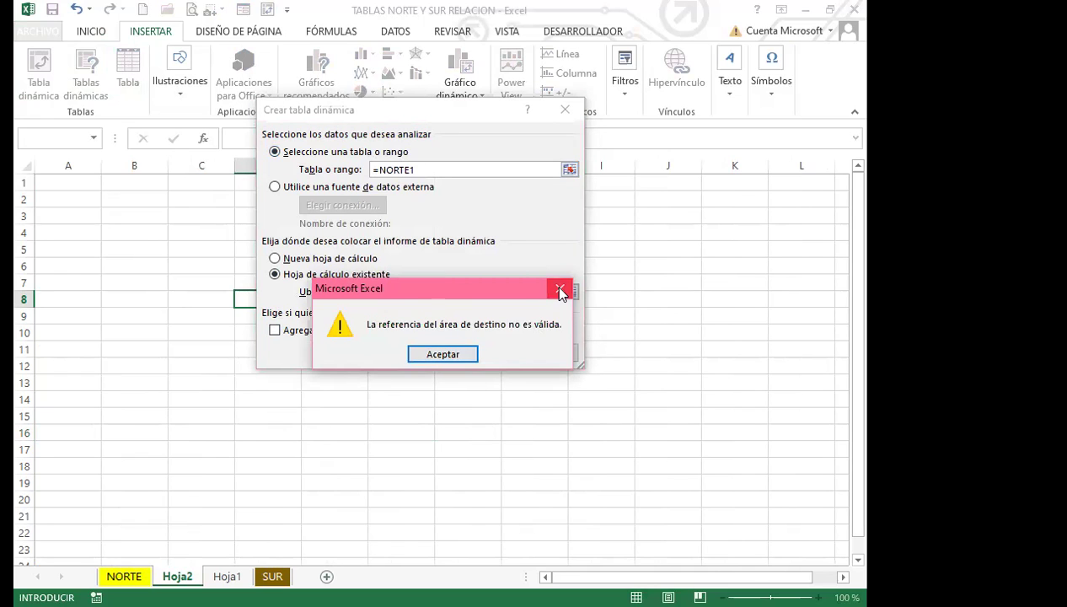
key(Return)
click(414, 170)
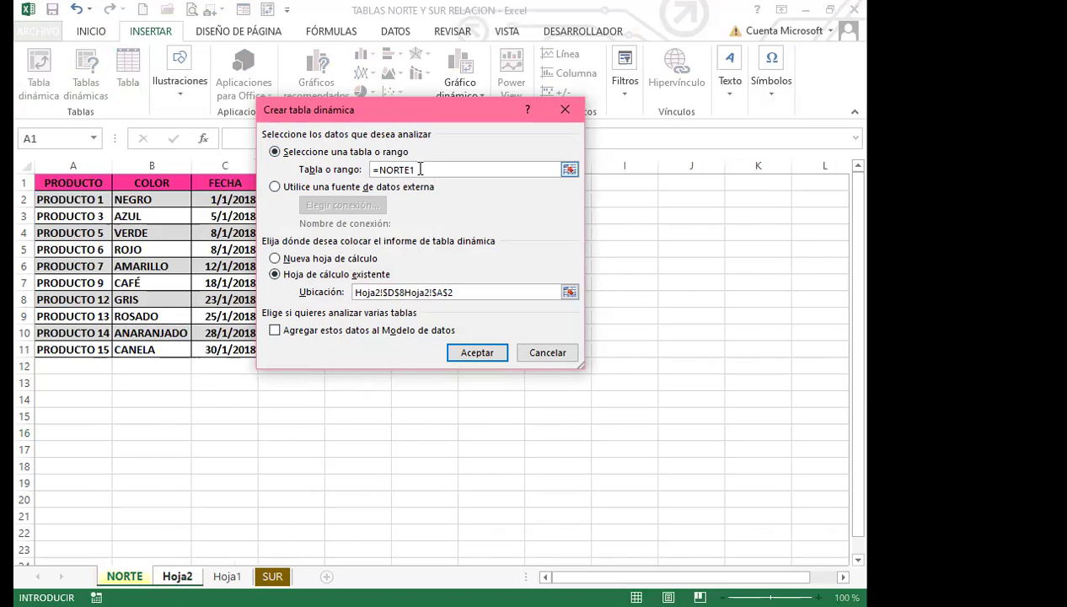
key(BackSpace)
key(BackSpace)
key(BackSpace)
key(BackSpace)
key(BackSpace)
key(BackSpace)
key(BackSpace)
click(547, 353)
Review the workbook's defined names and the ranges they refer to in the Name Manager.
click(240, 34)
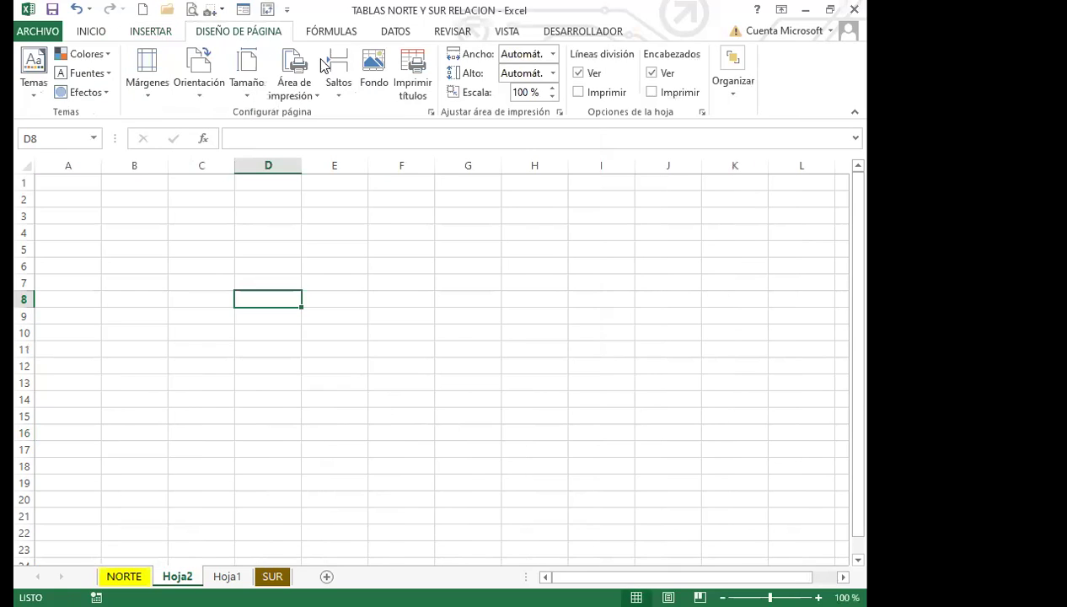
click(331, 33)
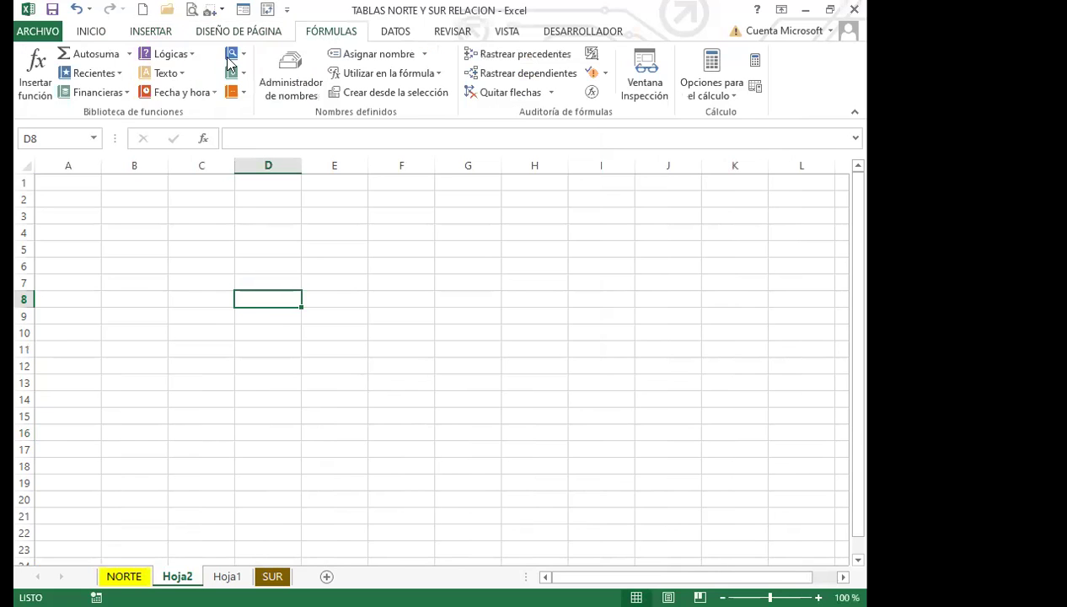
click(291, 72)
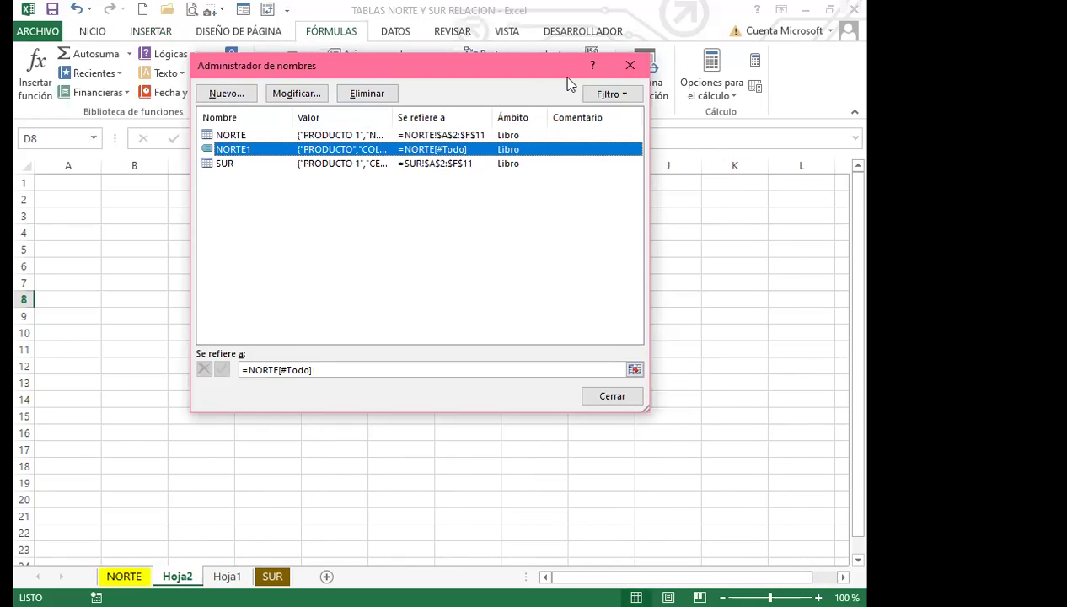
click(630, 65)
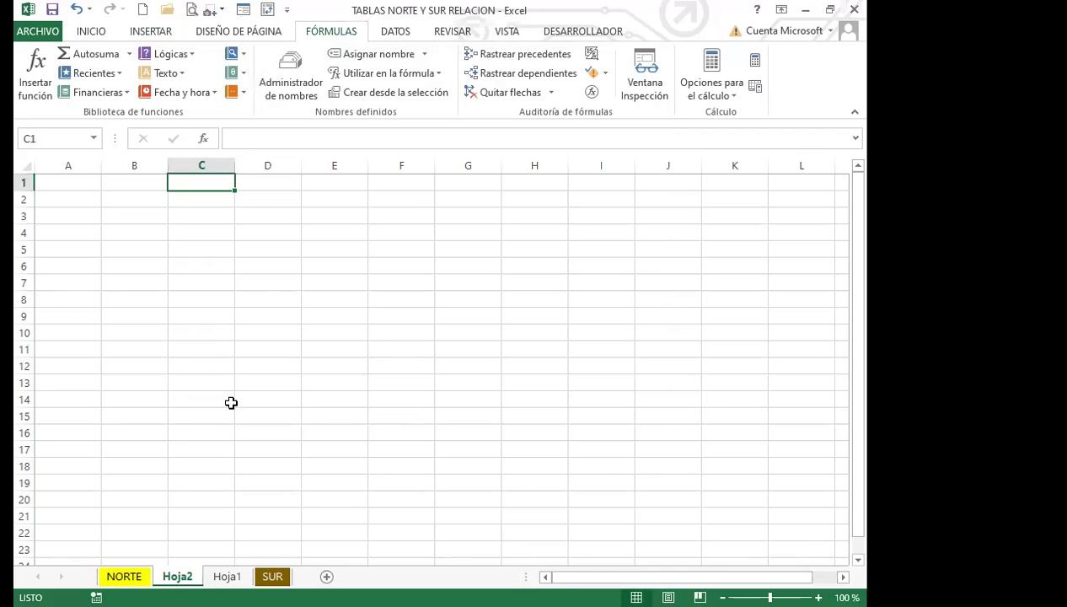
drag(231, 402, 226, 417)
key(ctrl+Page_Down)
key(ctrl+Page_Up)
Start a pivot table on Hoja2 with =NORTE as its source range and an existing worksheet as its destination.
click(211, 337)
click(155, 31)
click(36, 69)
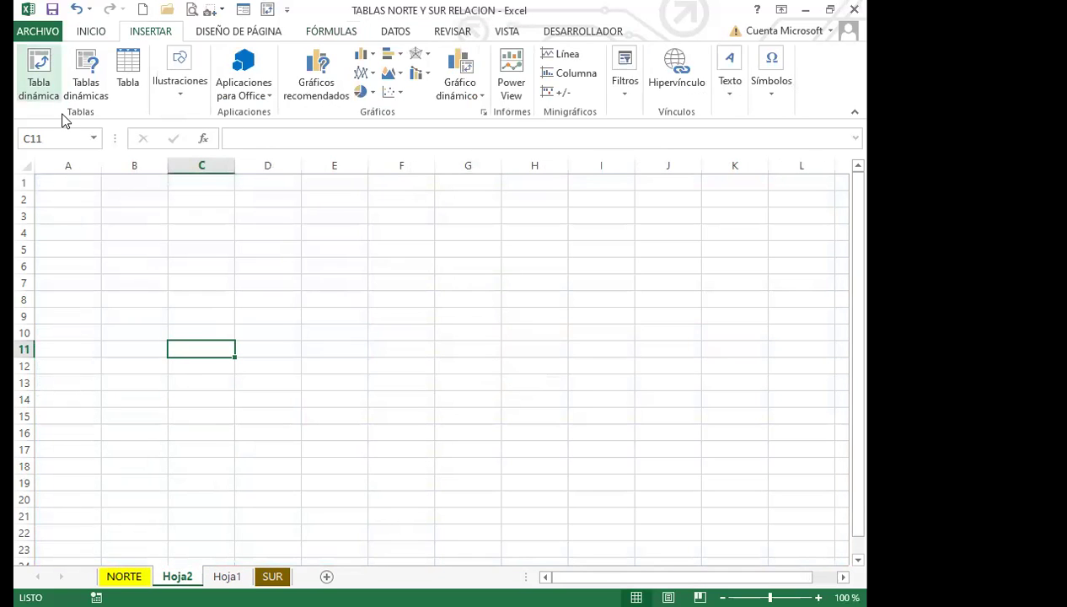
text(=NORTE)
click(275, 259)
click(274, 273)
Try to change the pivot table's location to Hoja2!$A$2 by editing the existing reference.
click(419, 292)
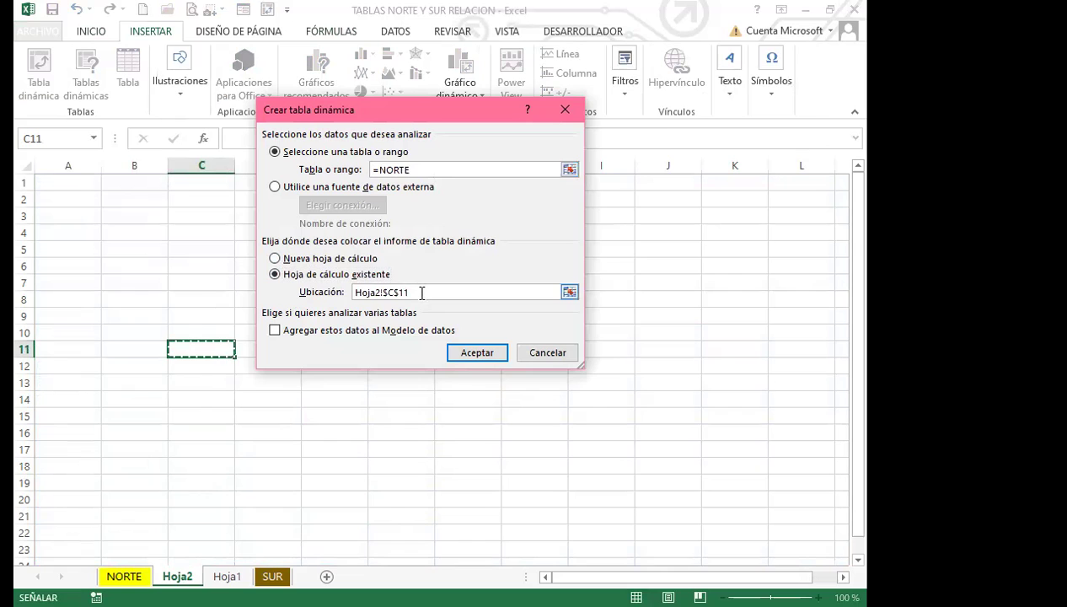
click(64, 199)
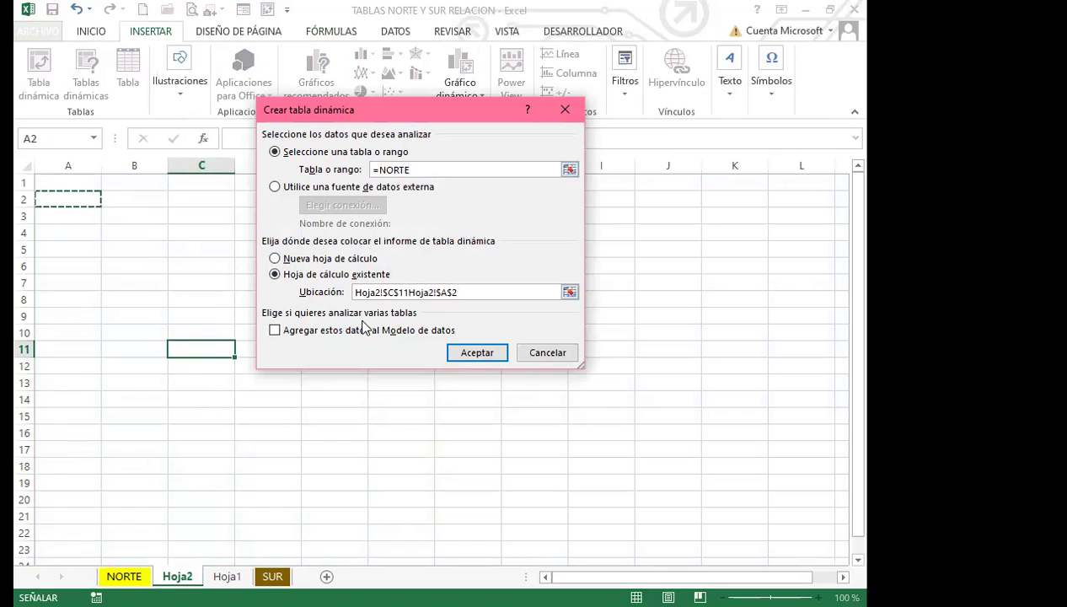
click(406, 292)
key(BackSpace)
key(BackSpace)
key(BackSpace)
key(BackSpace)
key(BackSpace)
key(BackSpace)
key(BackSpace)
key(BackSpace)
key(BackSpace)
key(BackSpace)
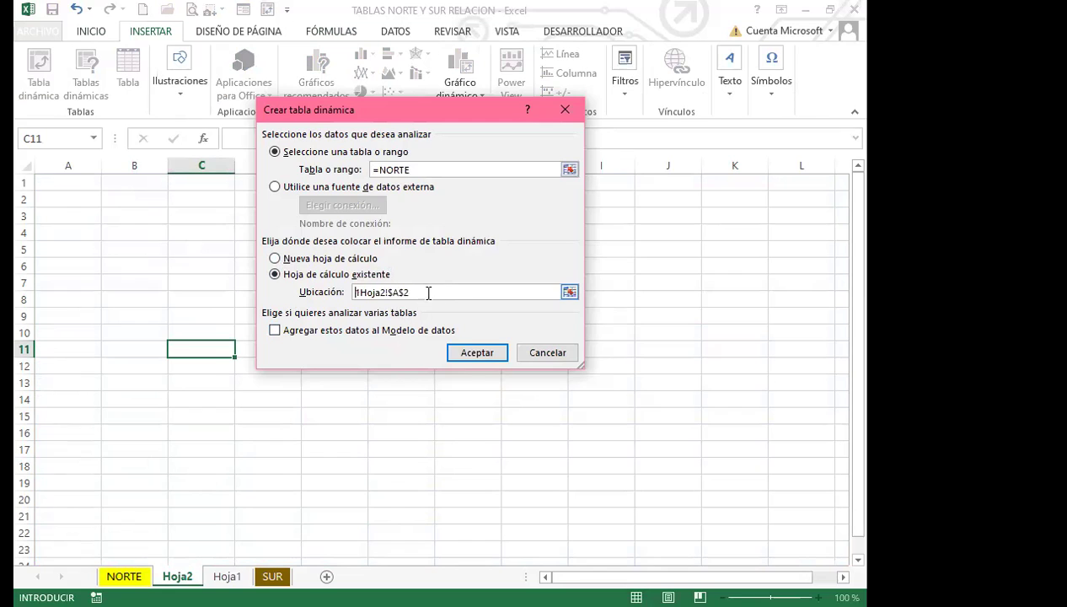
click(464, 354)
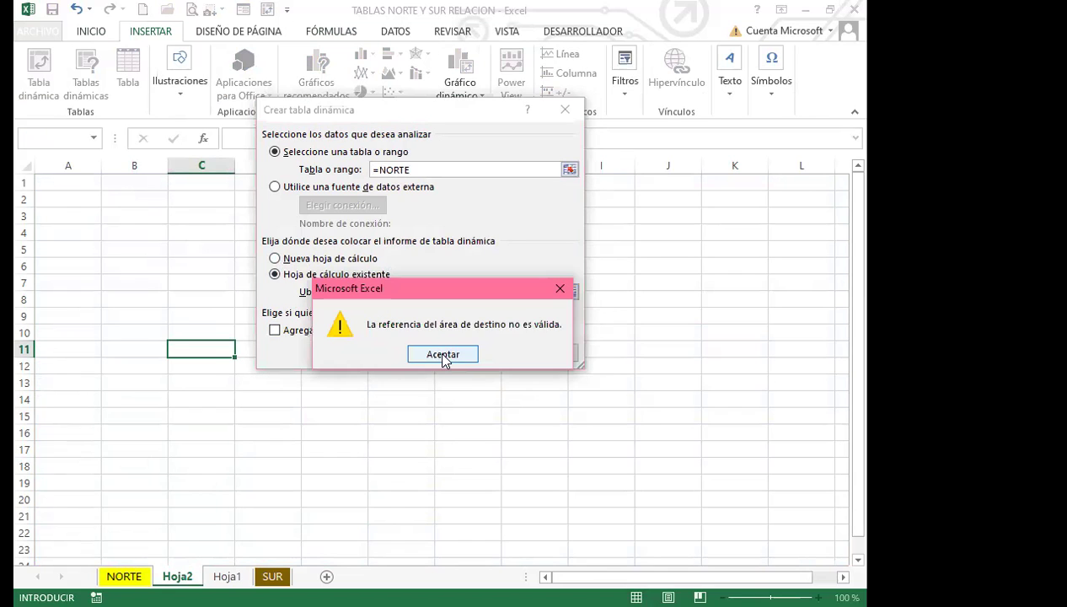
click(443, 354)
key(End)
text(Hoja2!)
click(475, 357)
click(411, 352)
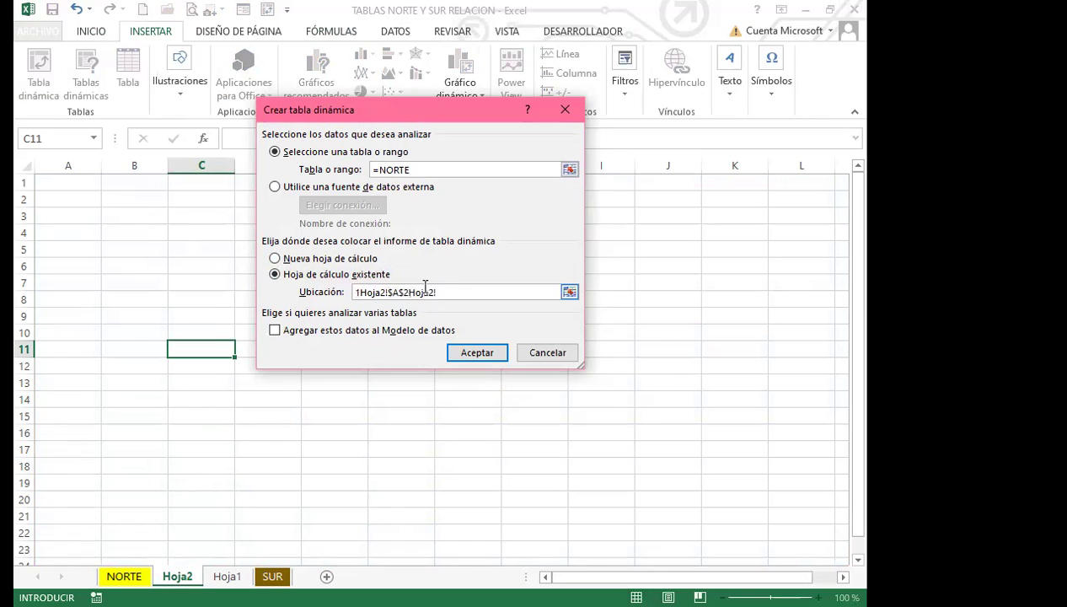
Clear the location reference, set it to cell A2 of Hoja2, and create the pivot table.
key(Delete)
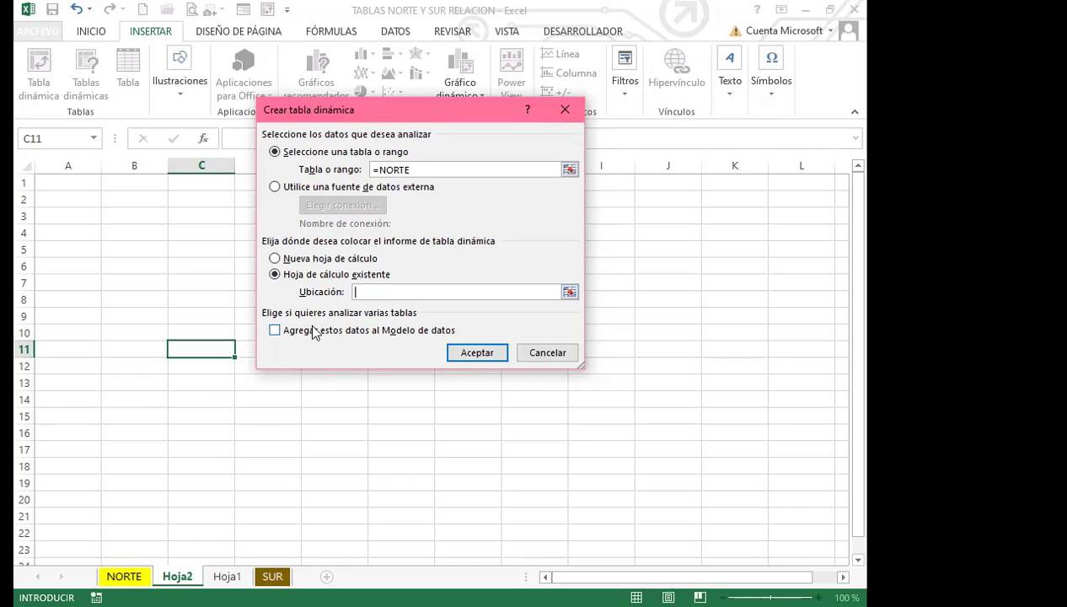
click(178, 576)
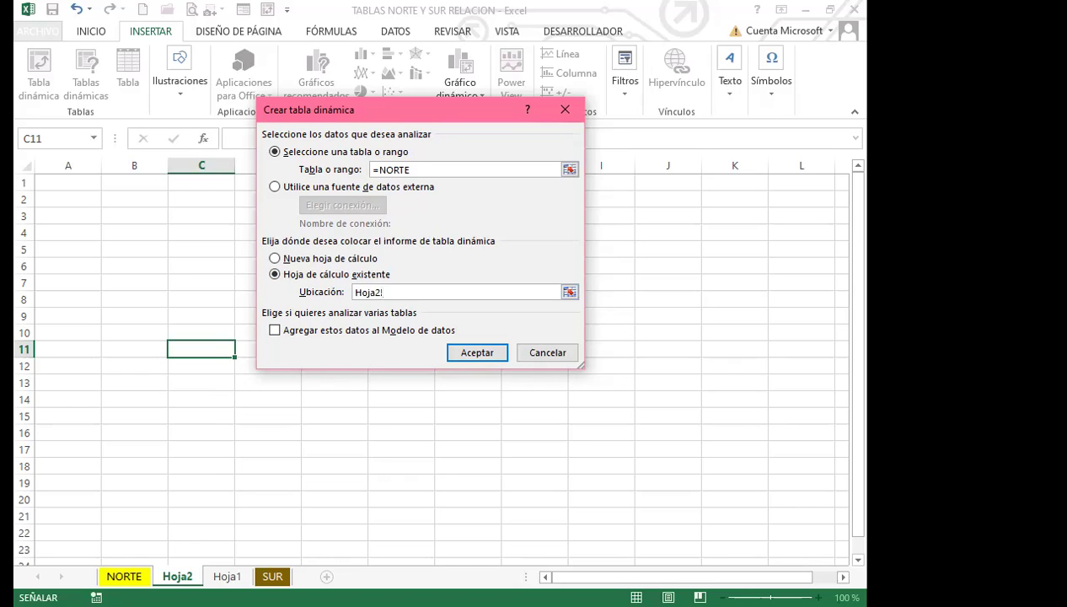
click(57, 195)
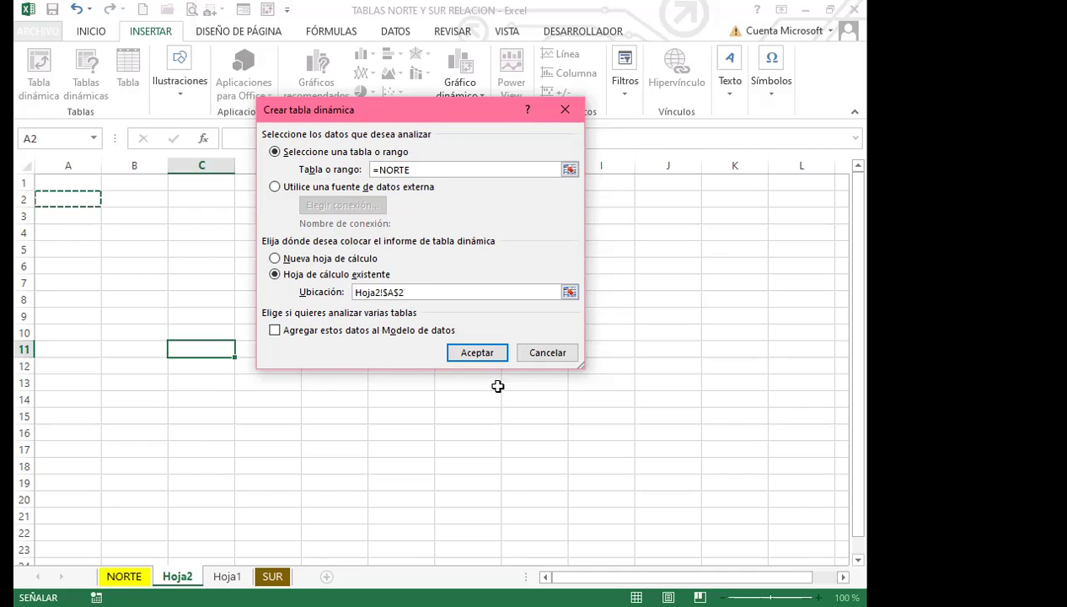
click(482, 350)
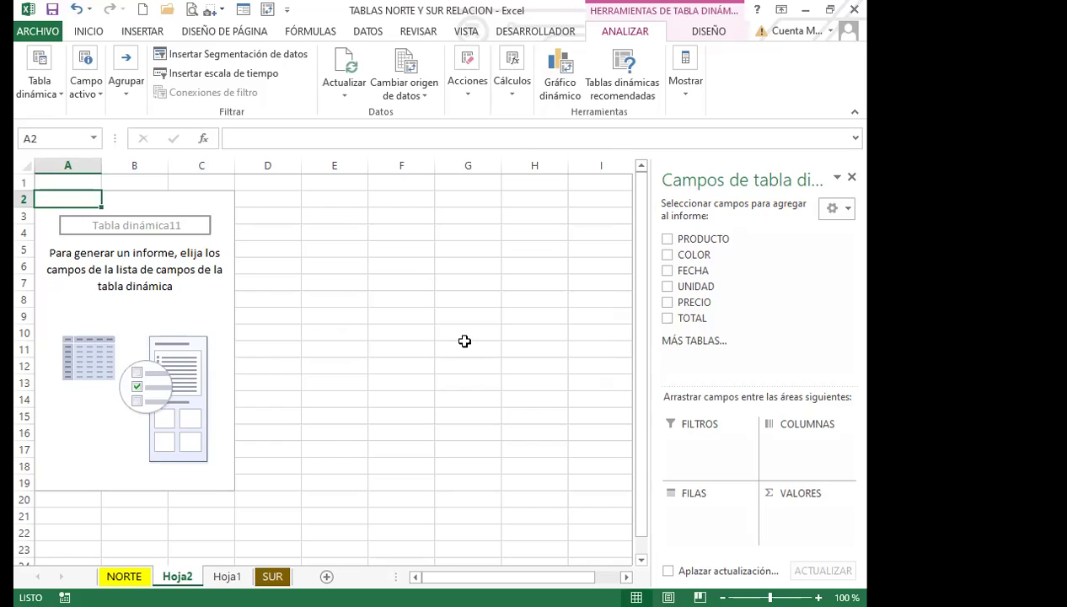
Review the NORTE, NORTE1 and SUR entries and their references in the Name Manager, then close it.
click(299, 30)
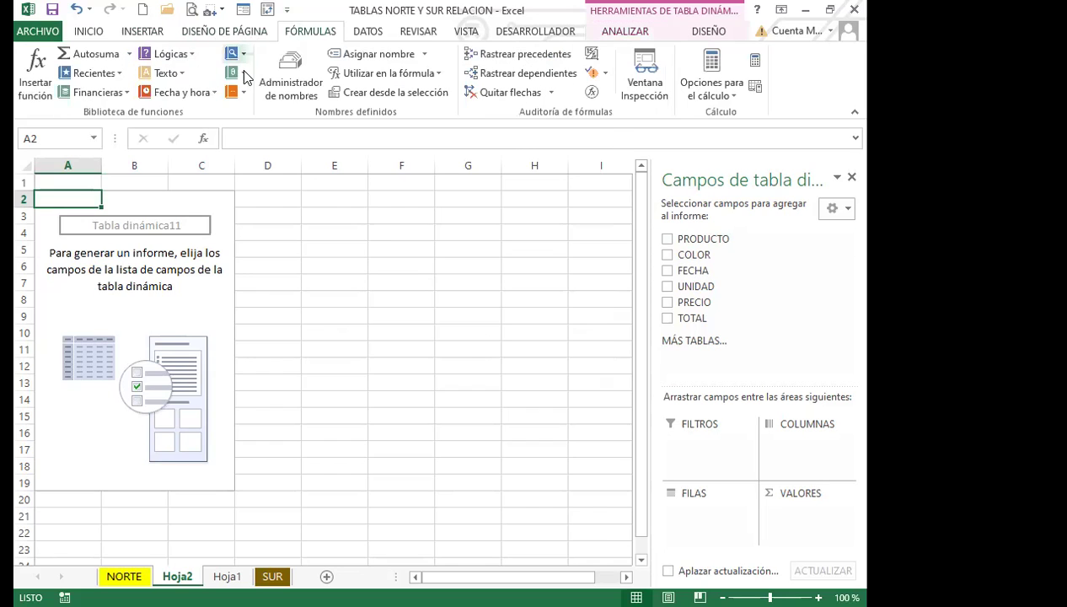
click(280, 72)
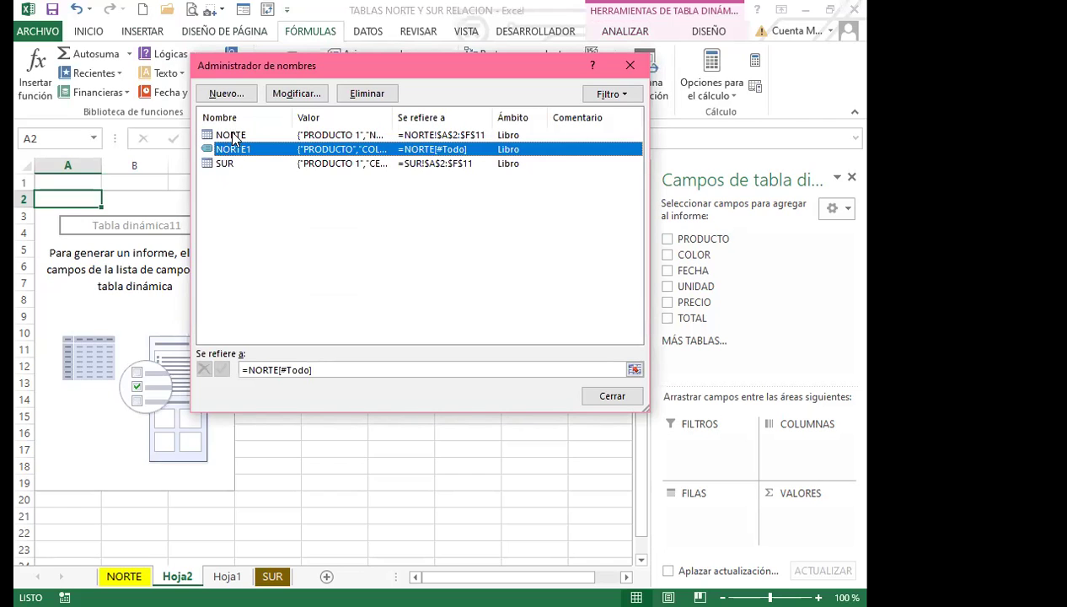
click(231, 135)
click(212, 165)
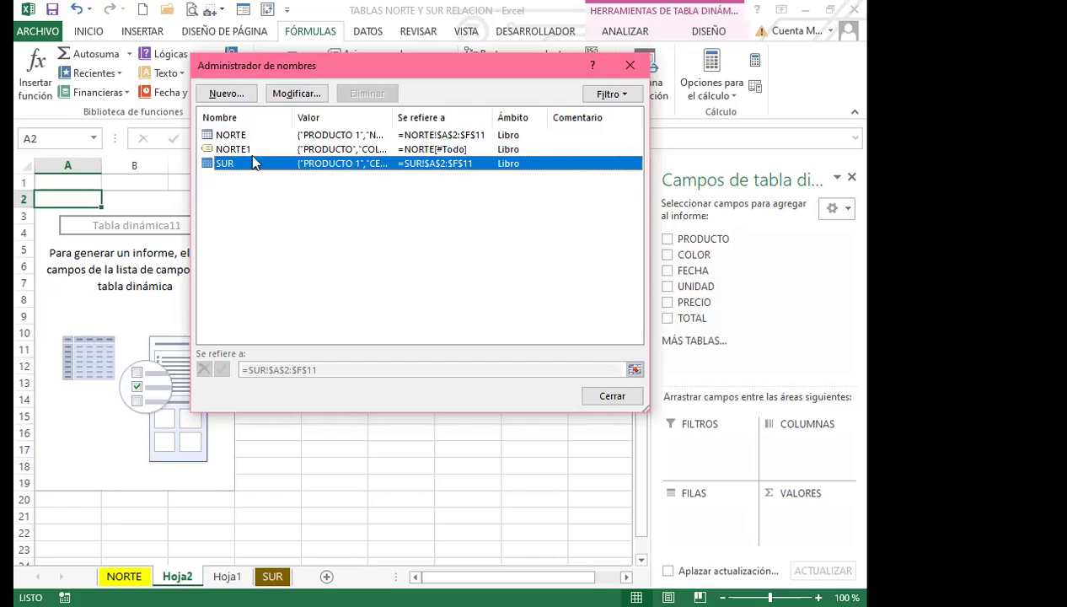
click(630, 66)
click(362, 312)
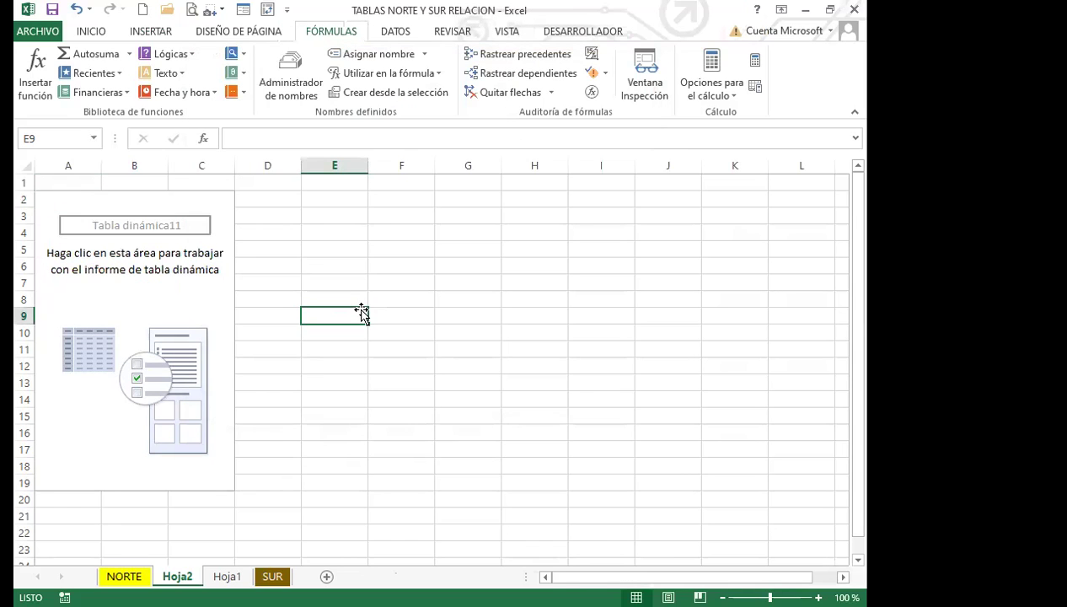
Add the PRODUCTO, UNIDAD, PRECIO and TOTAL fields to the empty pivot table on Hoja2.
click(189, 297)
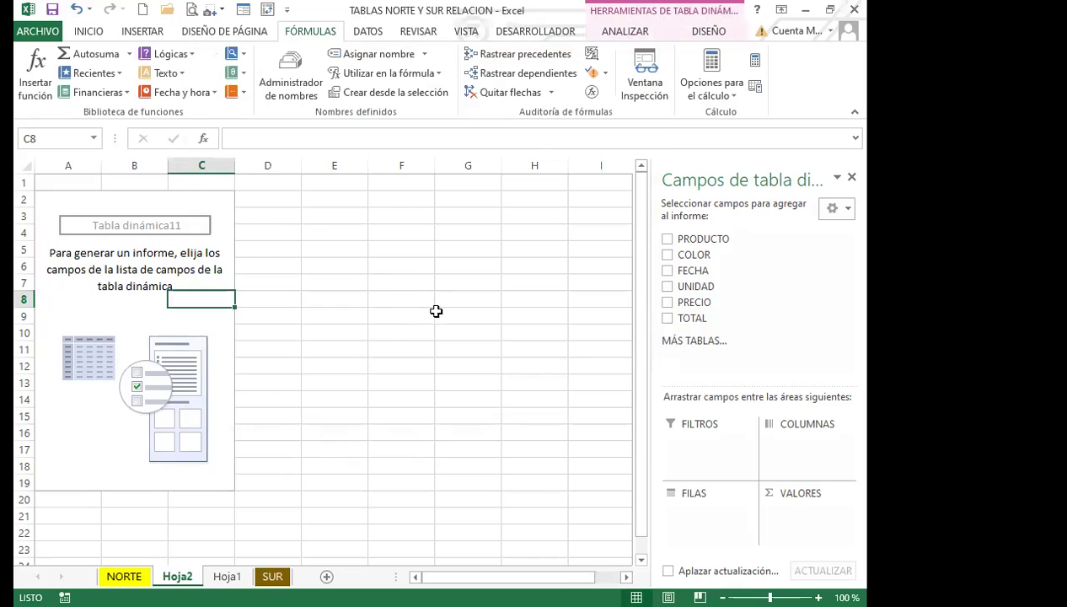
click(667, 239)
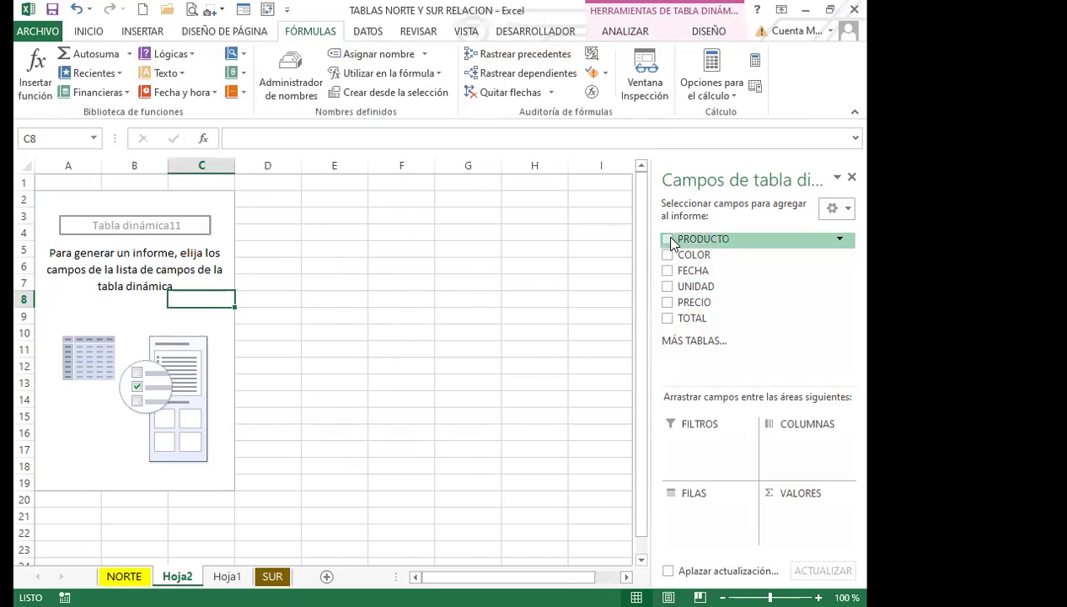
click(666, 285)
click(667, 302)
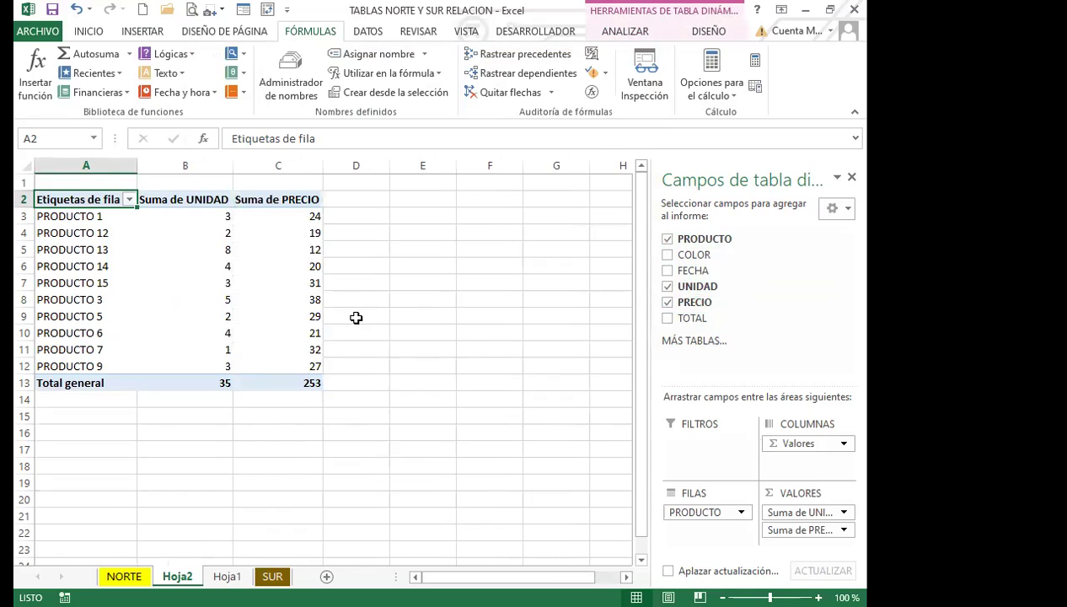
click(667, 318)
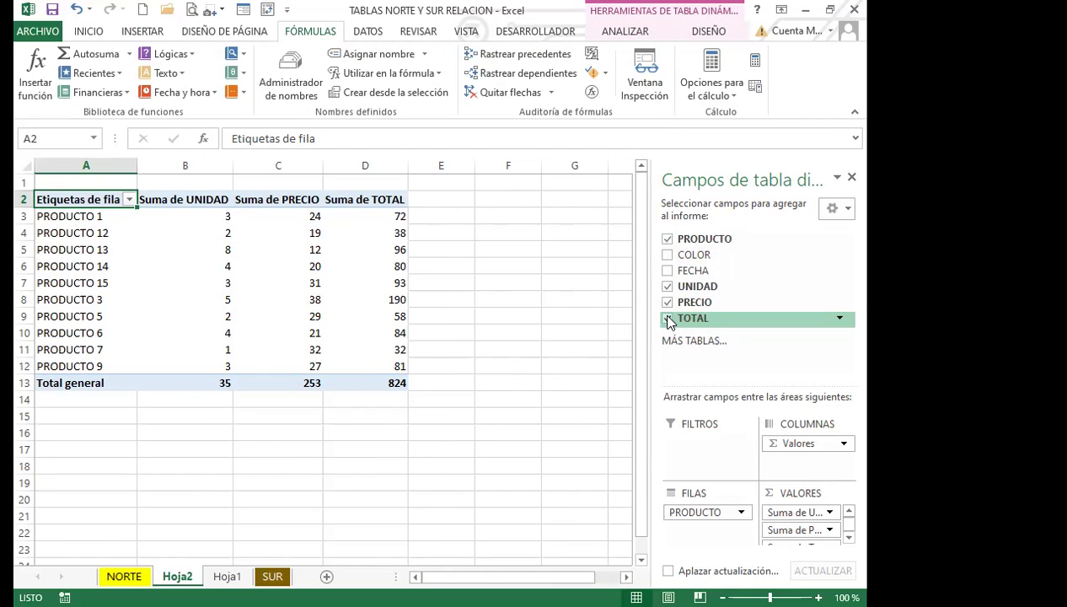
Examine the refresh options available for the pivot table and its value columns on Hoja2.
click(632, 31)
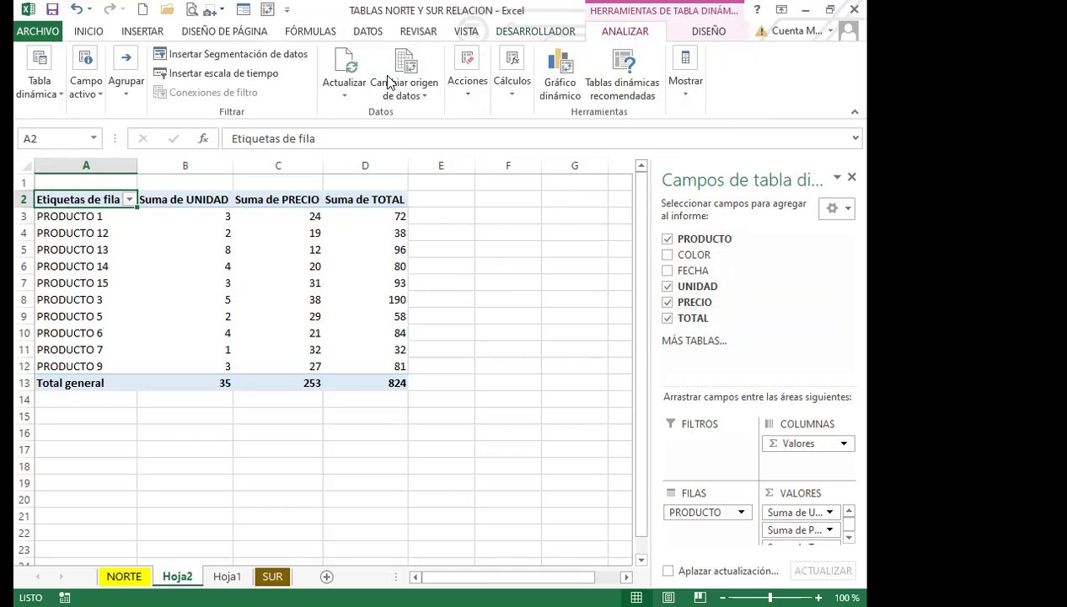
click(339, 97)
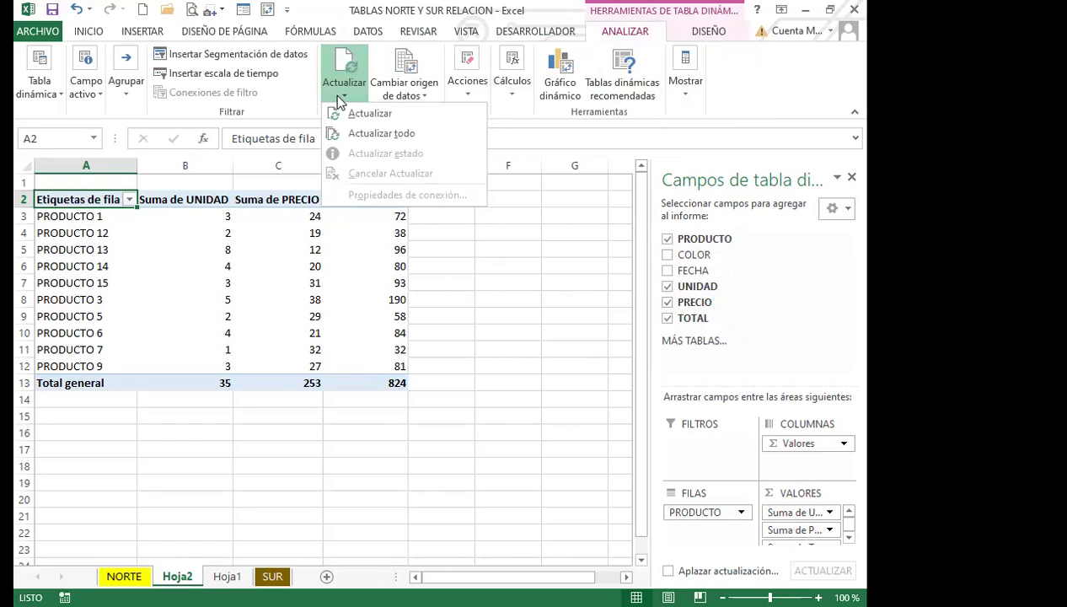
click(361, 286)
mouse_move(352, 274)
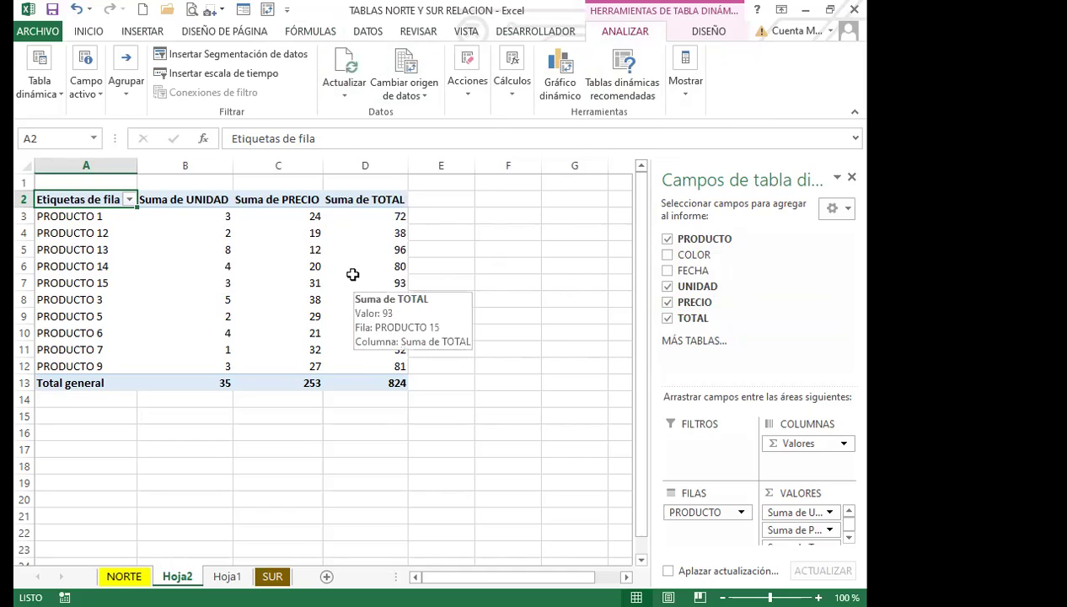
click(342, 201)
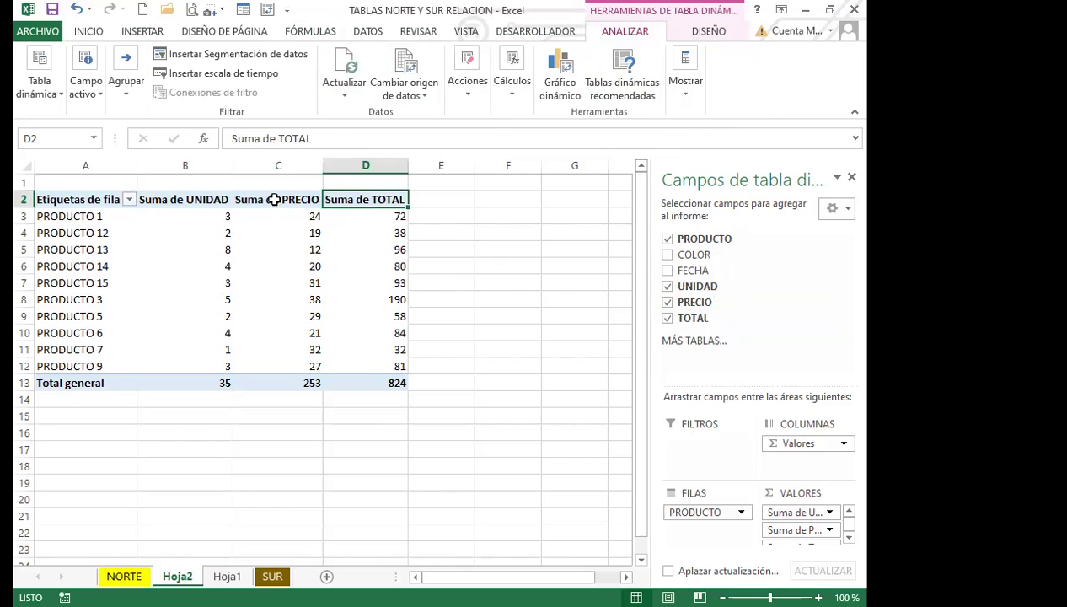
click(271, 200)
click(181, 278)
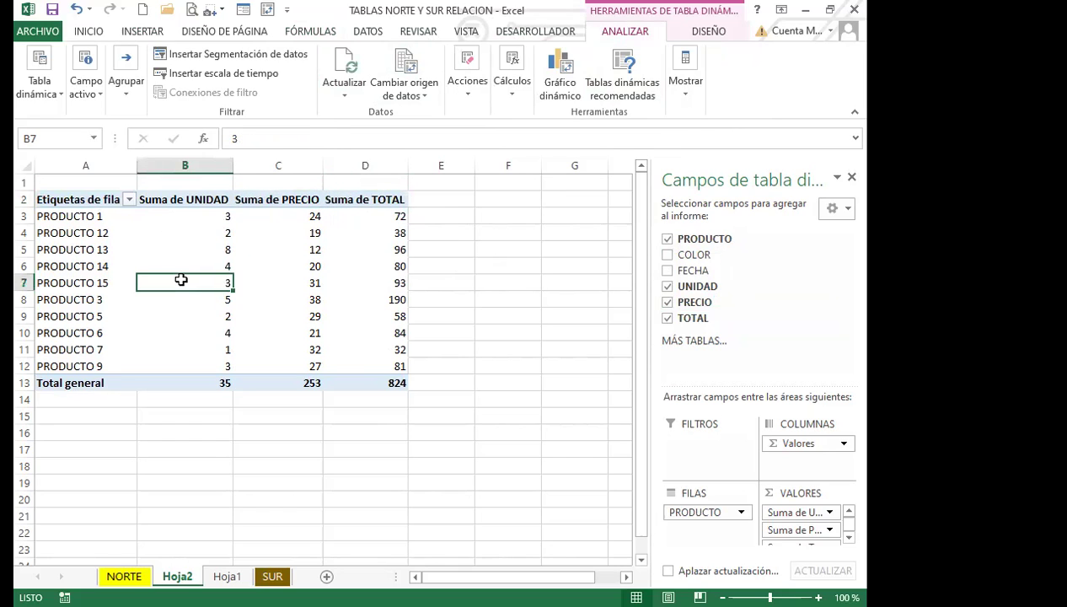
click(344, 91)
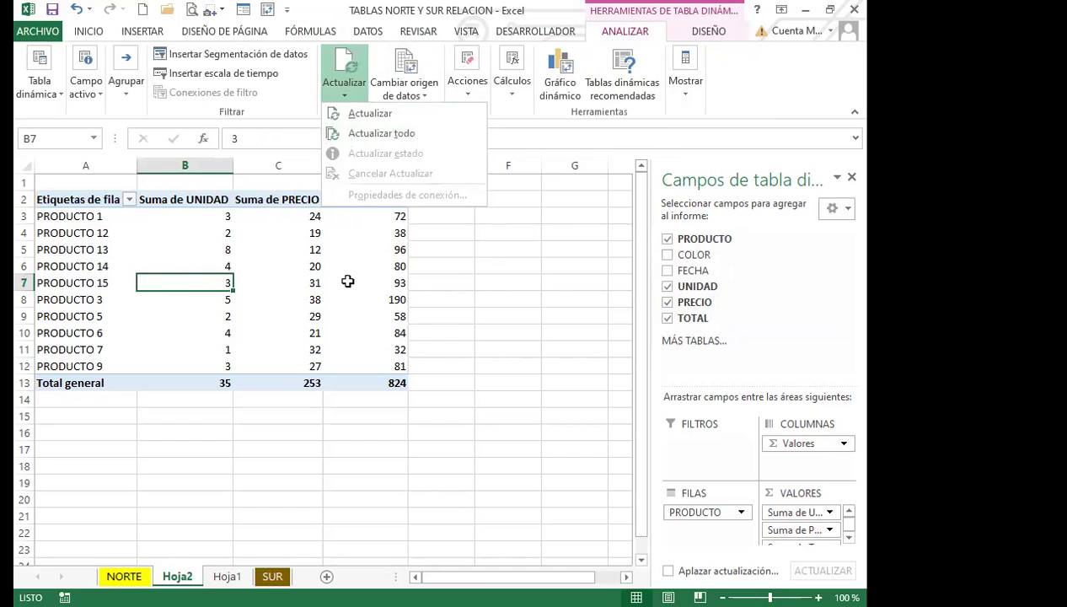
click(347, 280)
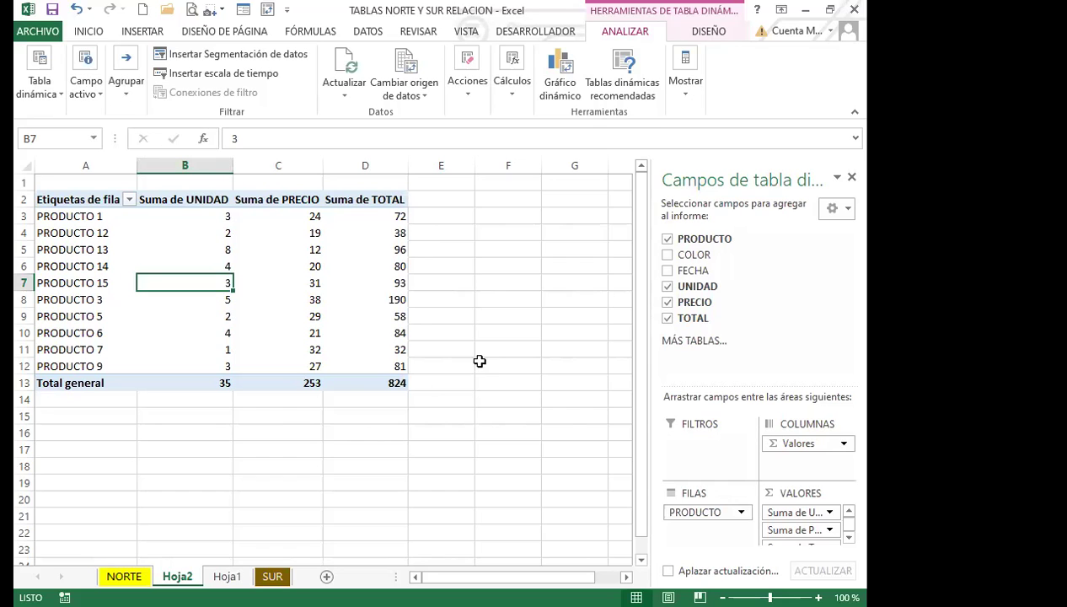
Close the TABLAS NORTE Y SUR RELACION workbook and switch to the LIBRO DE EXCEL 16.3.2022 workbook.
click(448, 366)
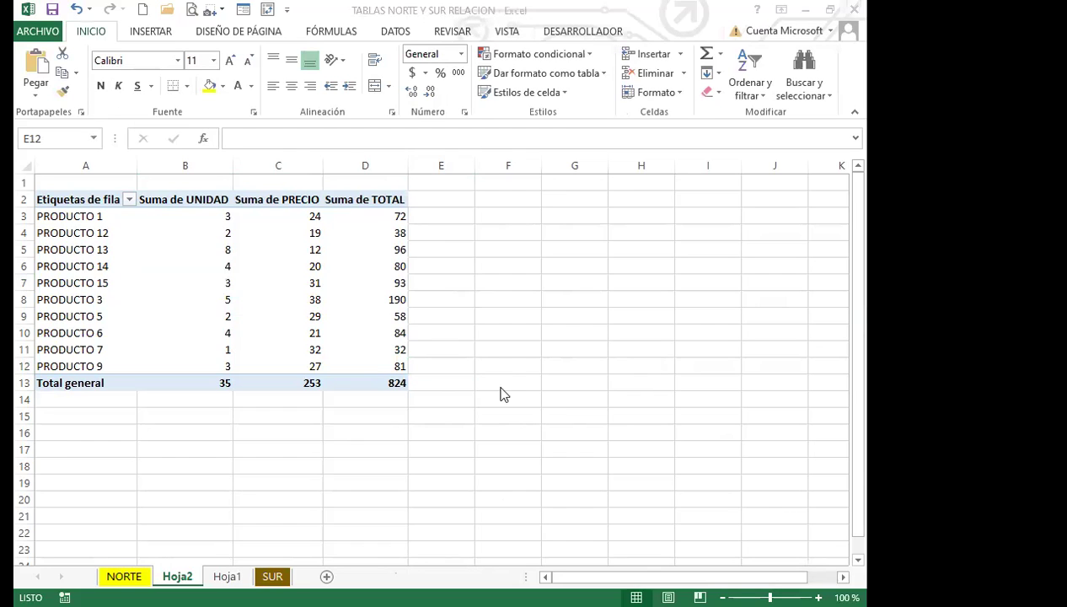
click(853, 9)
click(370, 345)
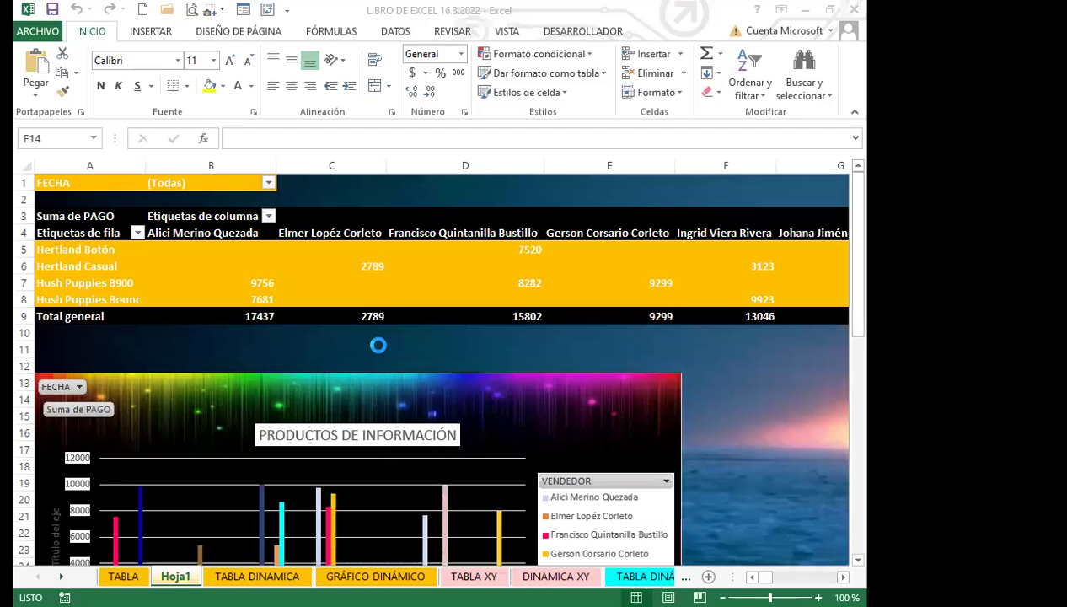
Browse through the TABLA DINÁMICA, TABLAS 111 and TABLA 1 sheets to the pivot table on TABLA DINAMICA 1.
click(645, 576)
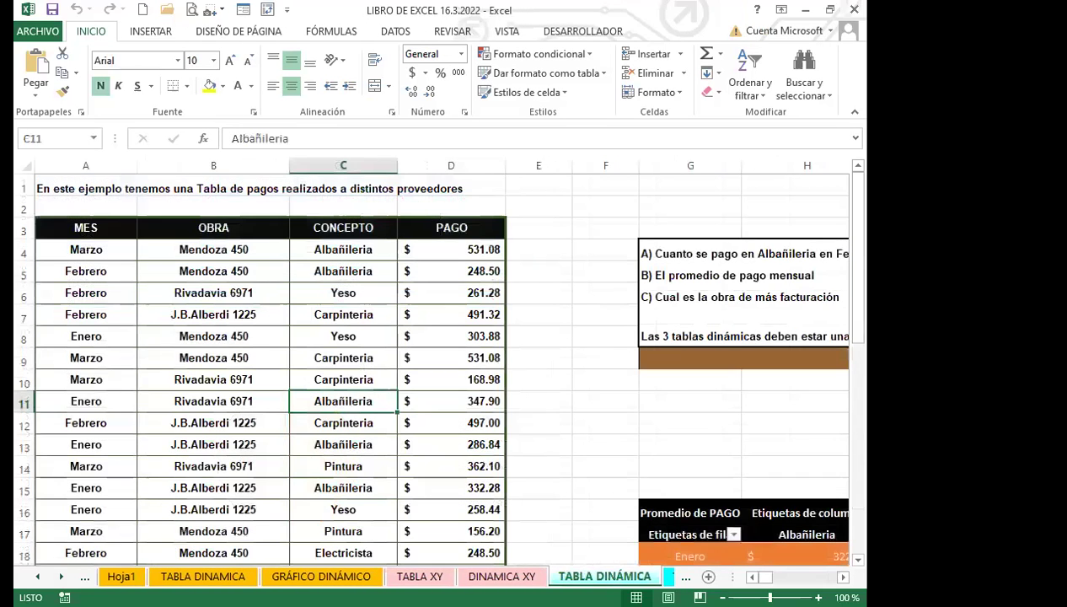
scroll(253, 363, down, 3)
key(ctrl+Page_Down)
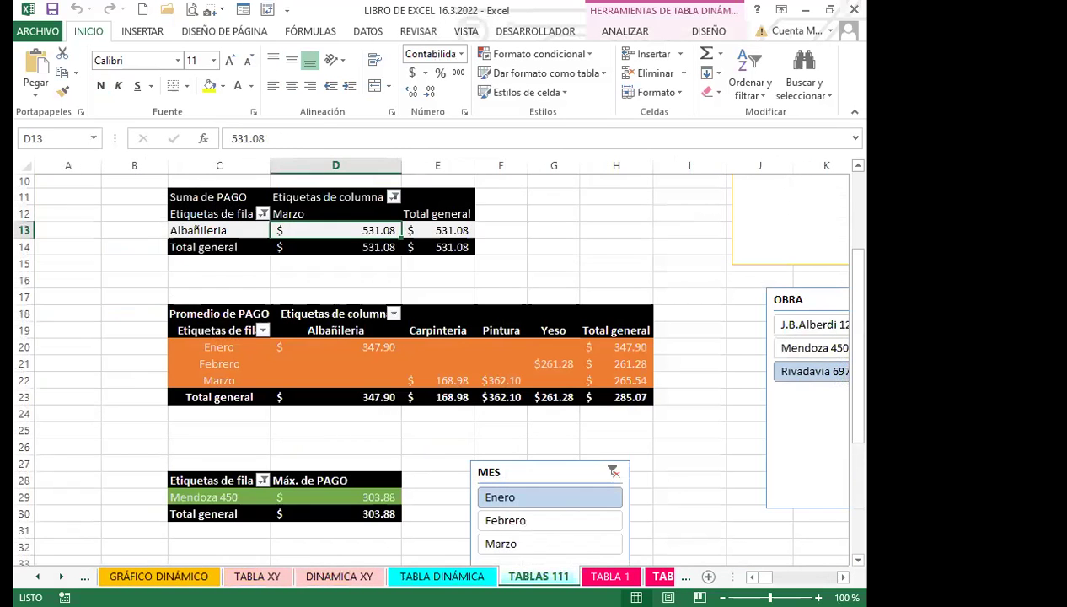
key(ctrl+Page_Down)
key(ctrl+Page_Down)
key(ctrl+Page_Up)
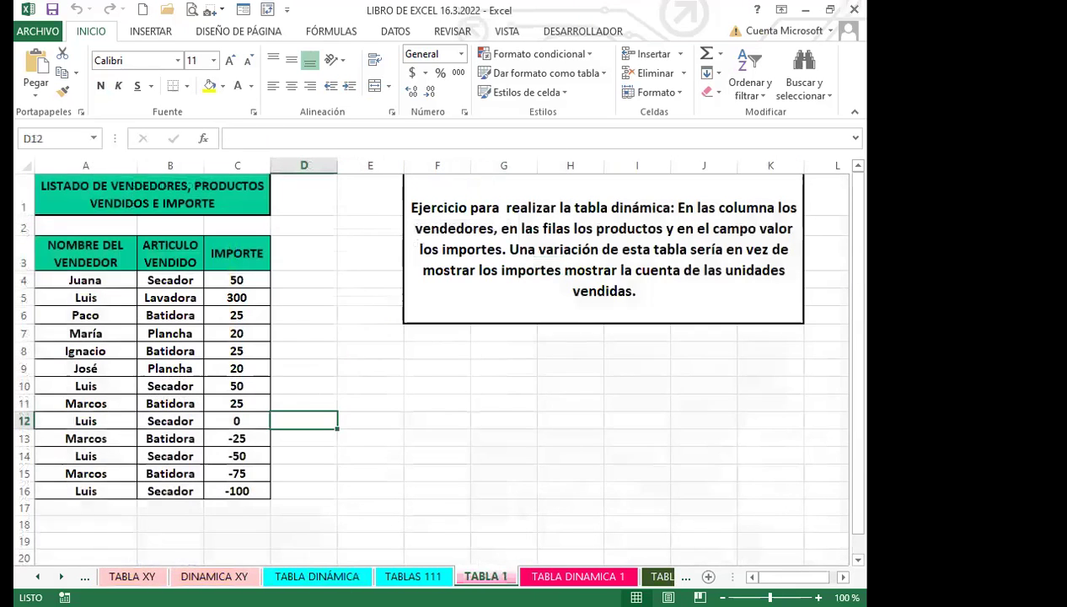
key(ctrl+Page_Down)
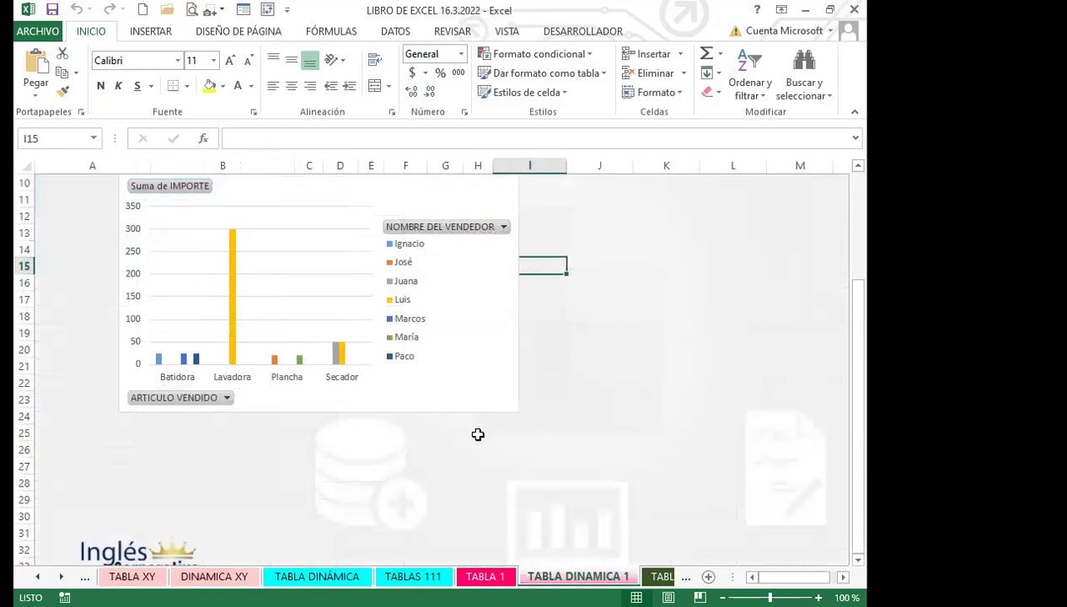
scroll(471, 430, up, 3)
Show the field list of the pivot table on TABLA DINAMICA 1 and create a new data-model pivot table through the more-tables option.
click(459, 271)
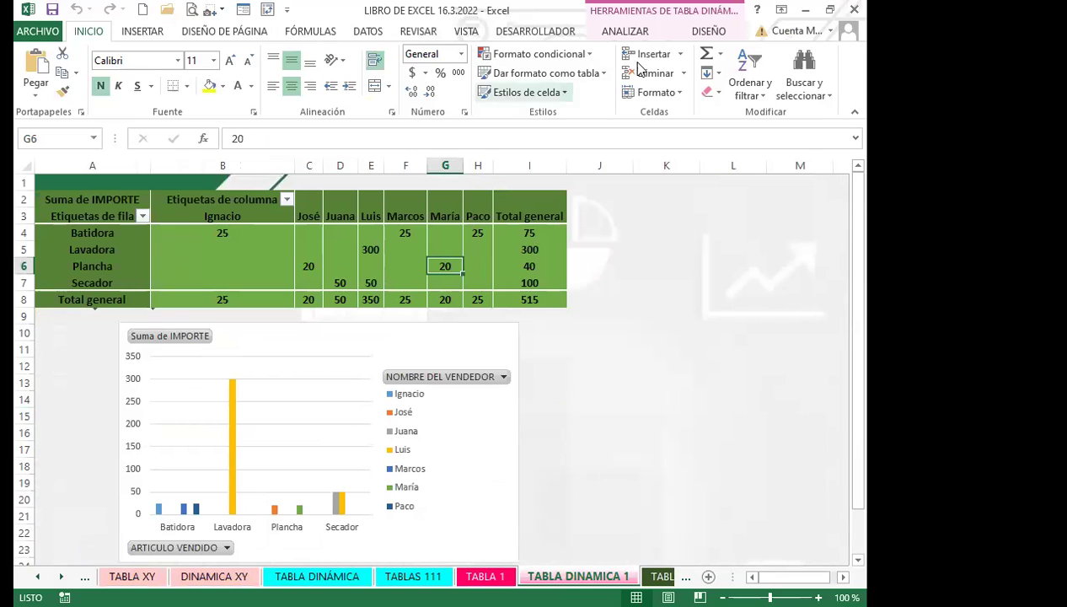
click(711, 34)
click(636, 34)
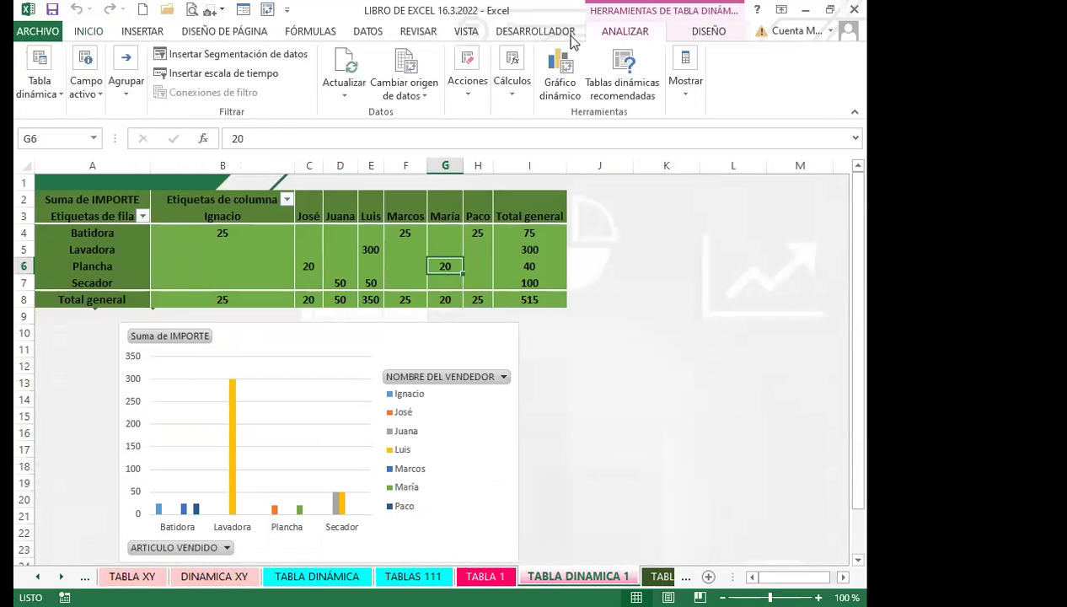
click(686, 94)
click(686, 153)
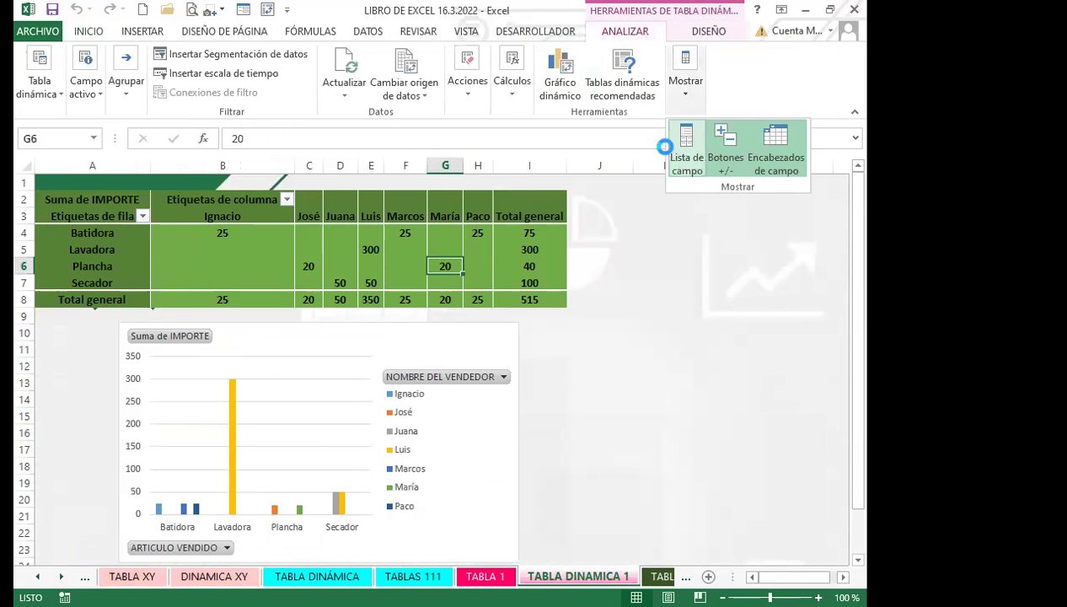
click(706, 297)
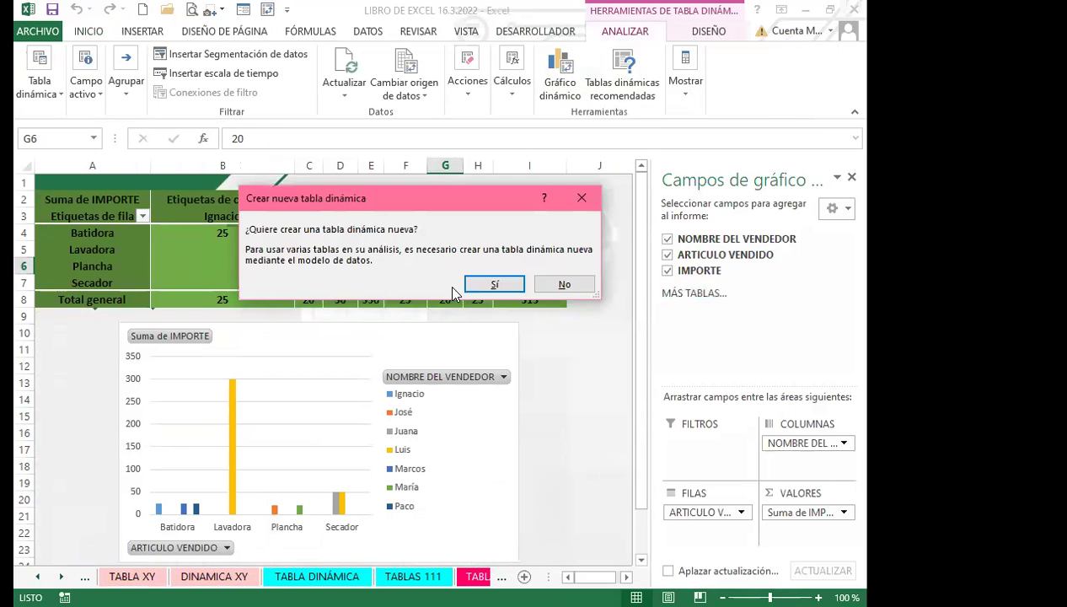
click(490, 284)
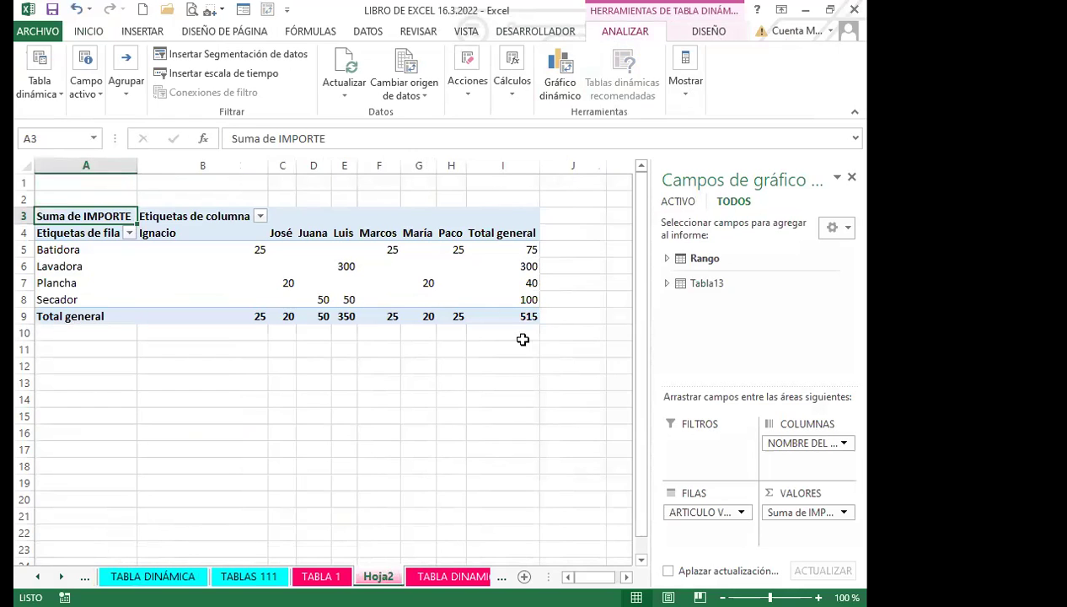
Examine the new pivot table on Hoja2 and the fields offered under Tabla13 in its field list.
click(419, 297)
mouse_move(419, 295)
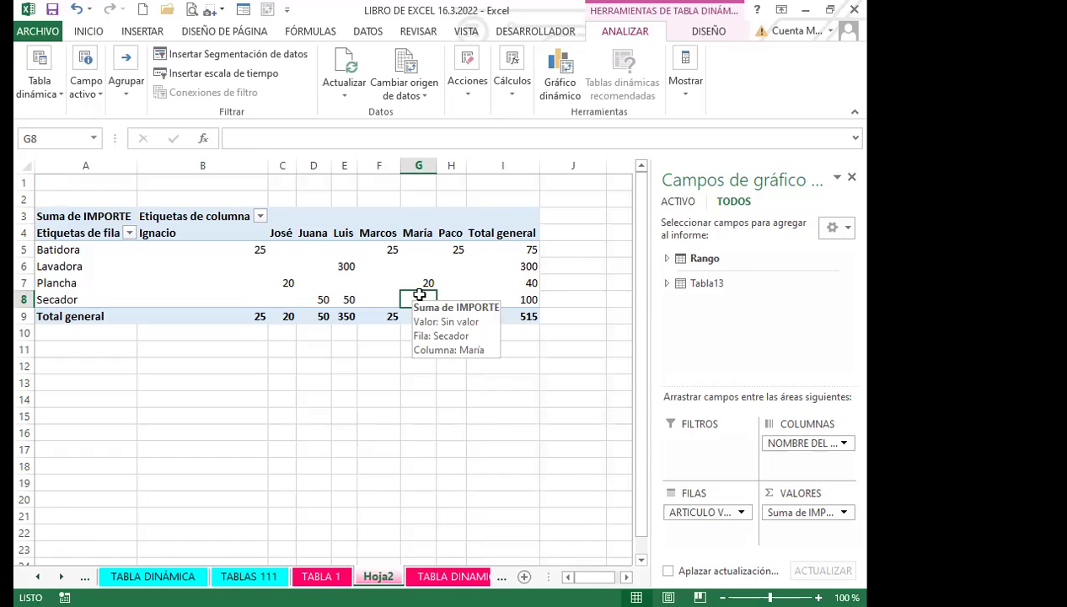
click(370, 220)
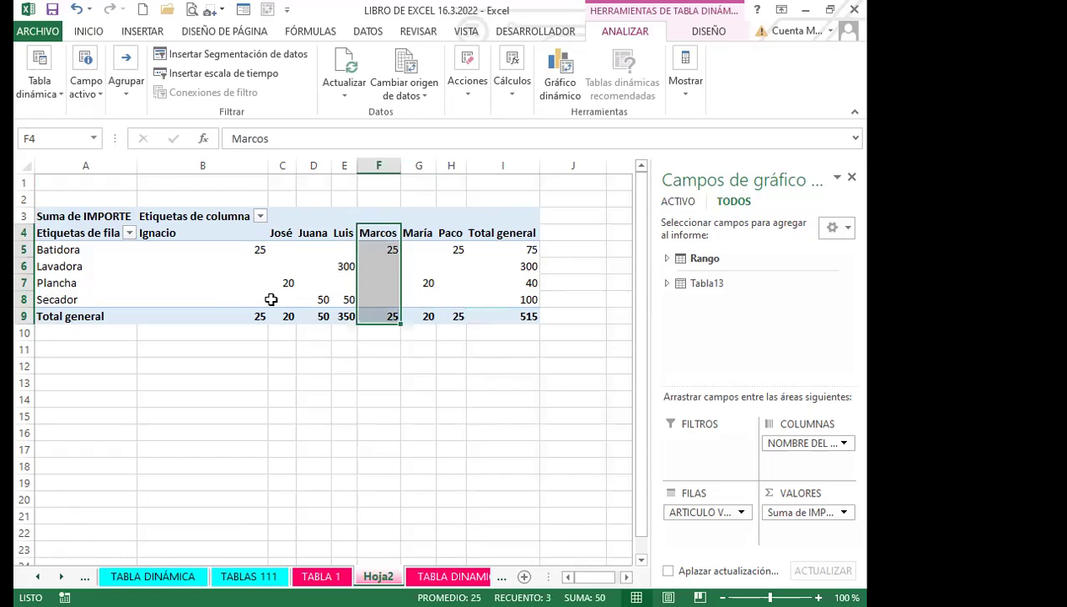
click(271, 299)
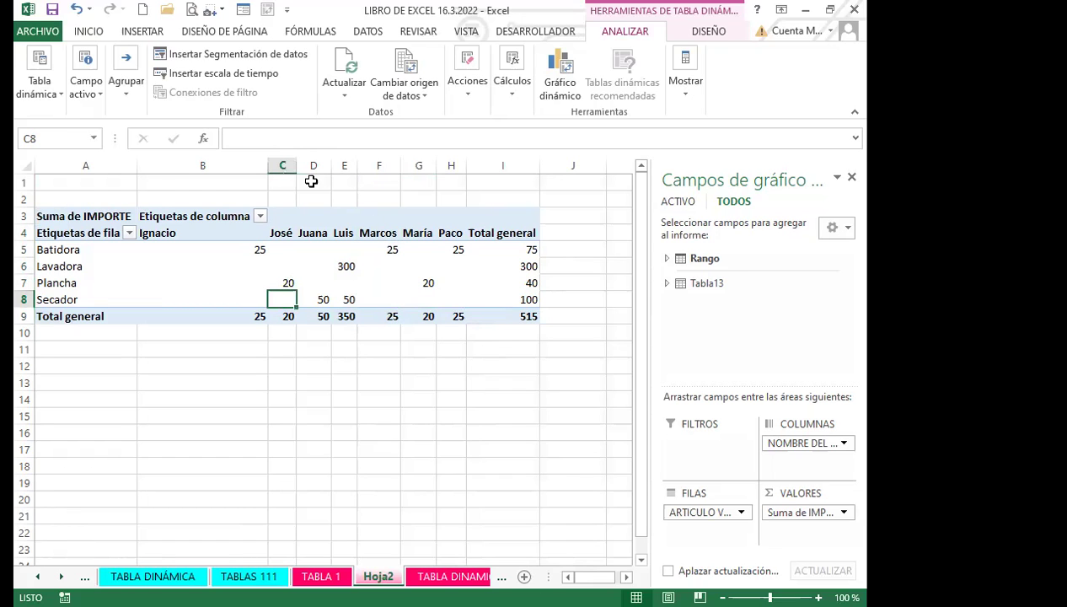
click(665, 284)
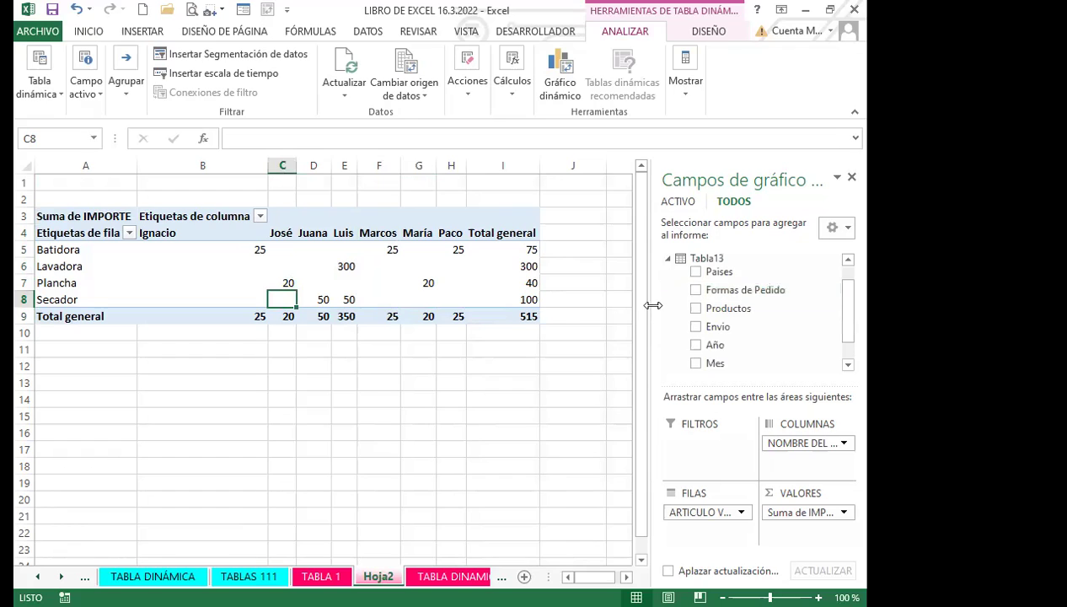
click(668, 261)
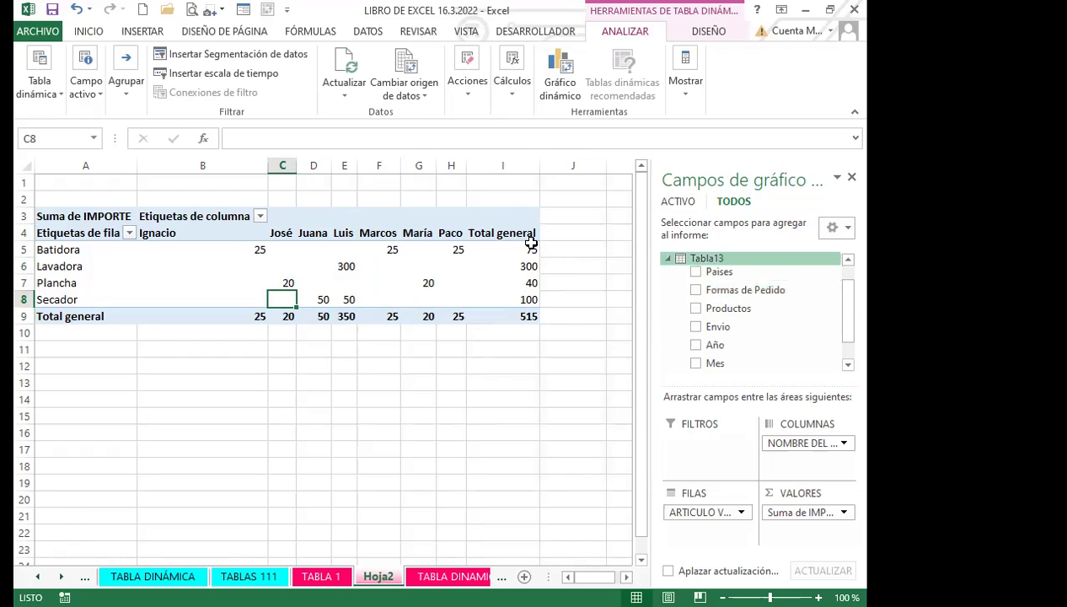
click(380, 382)
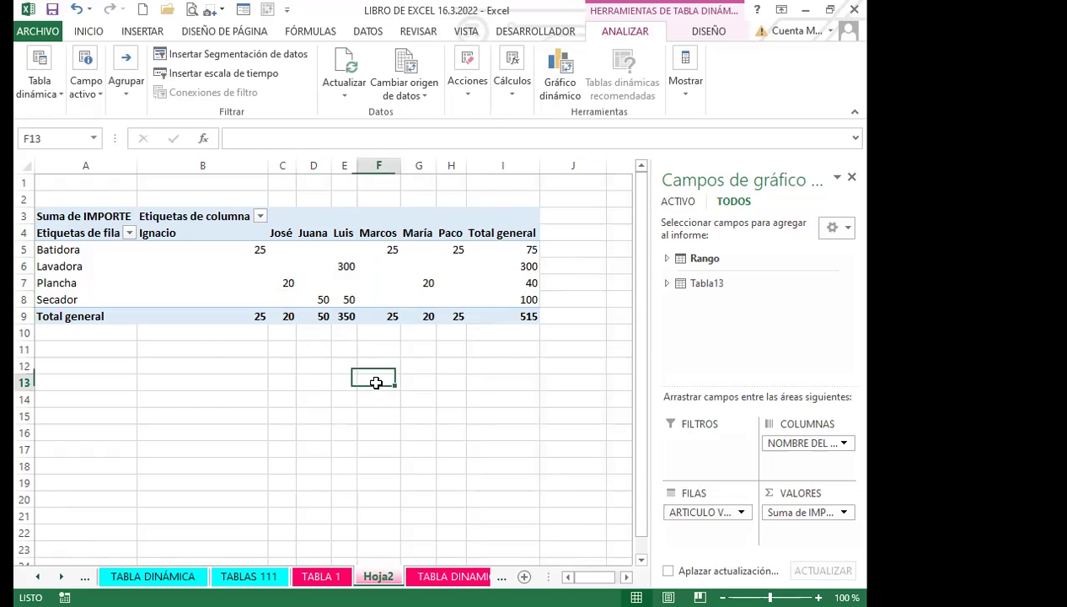
click(384, 302)
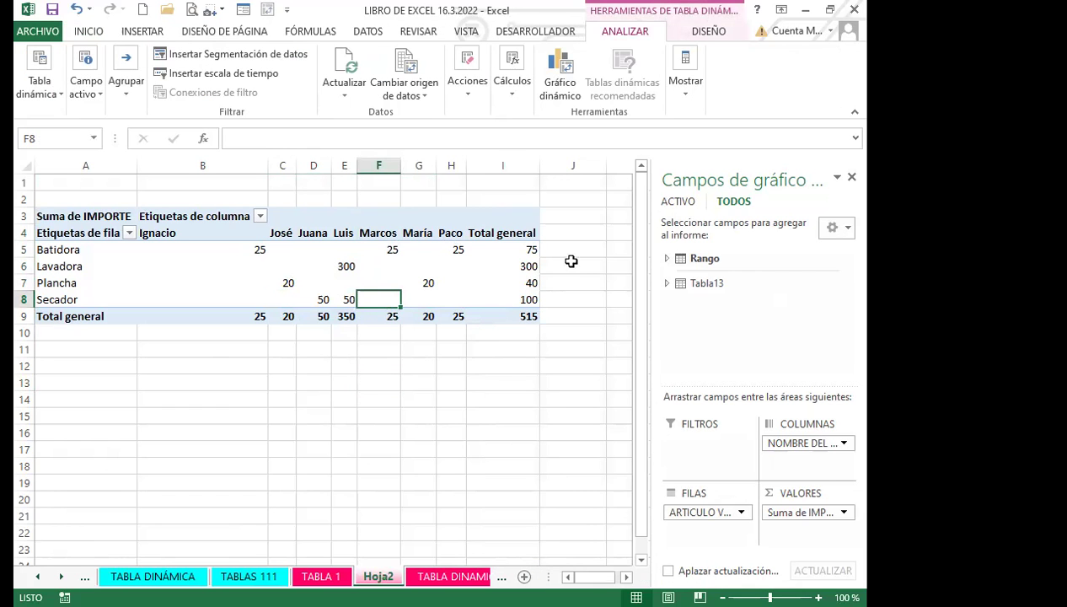
click(423, 219)
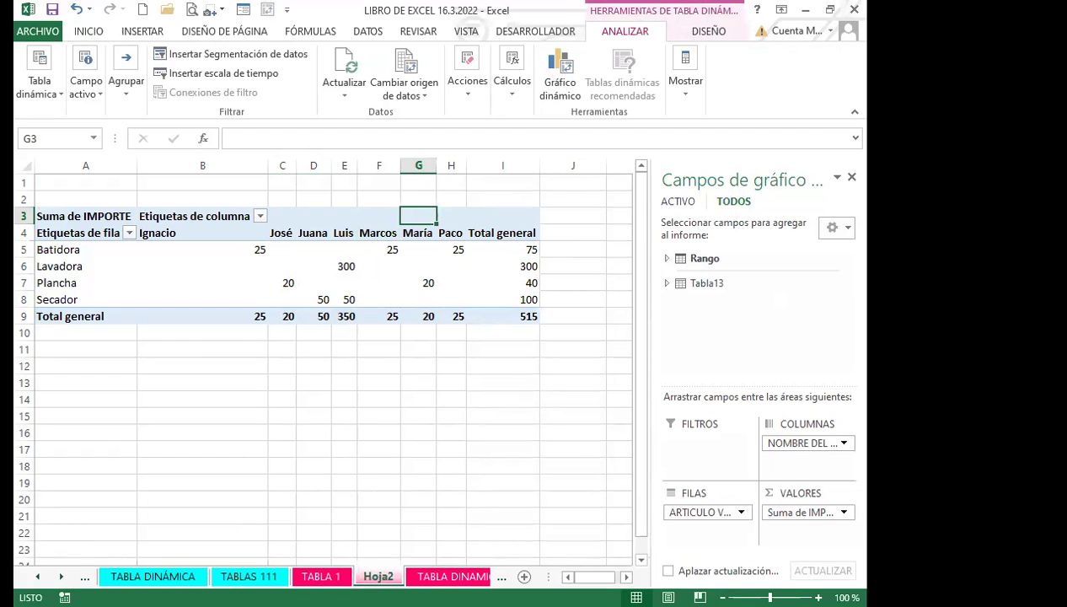
right_click(376, 576)
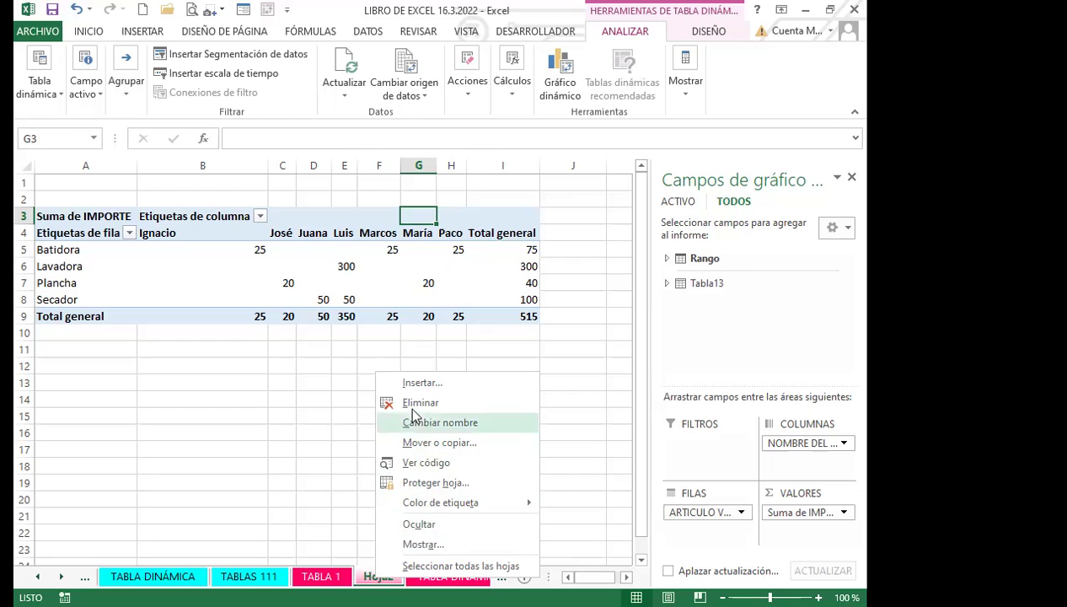
key(Escape)
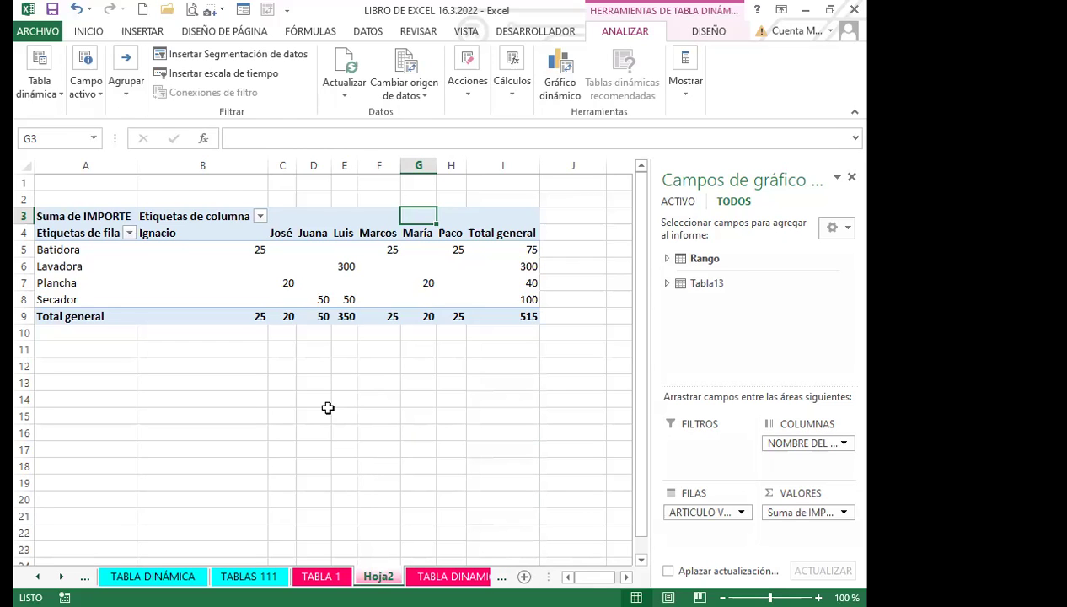
click(421, 301)
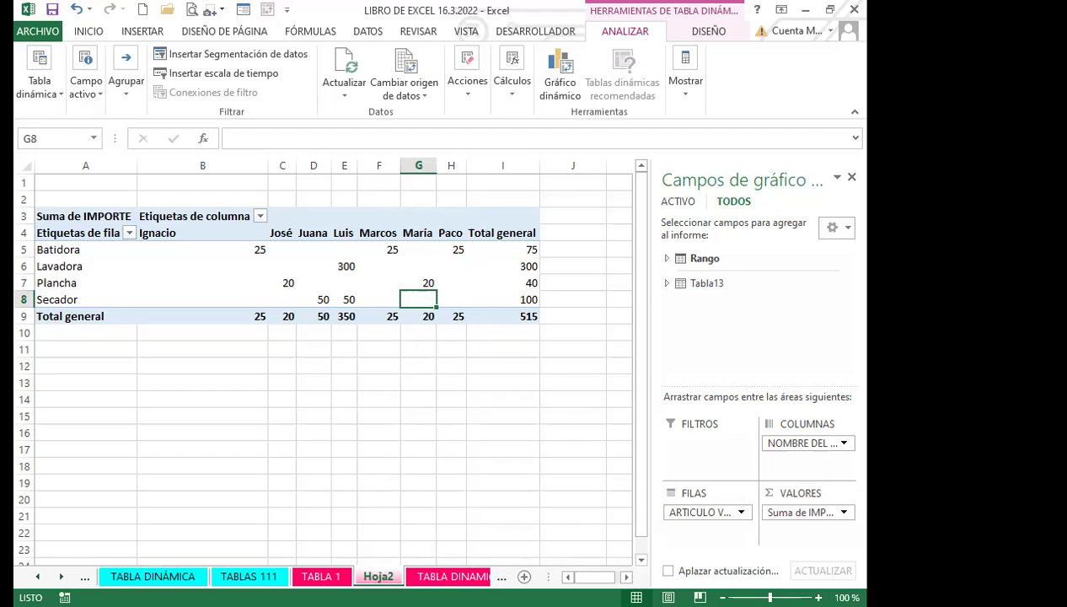
right_click(376, 576)
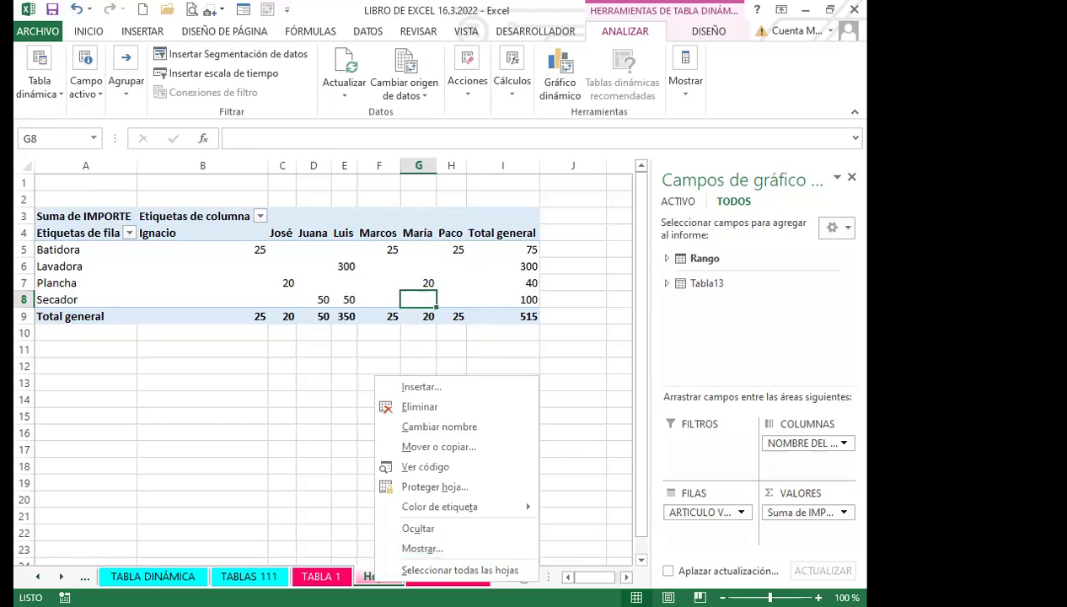
key(Escape)
click(427, 450)
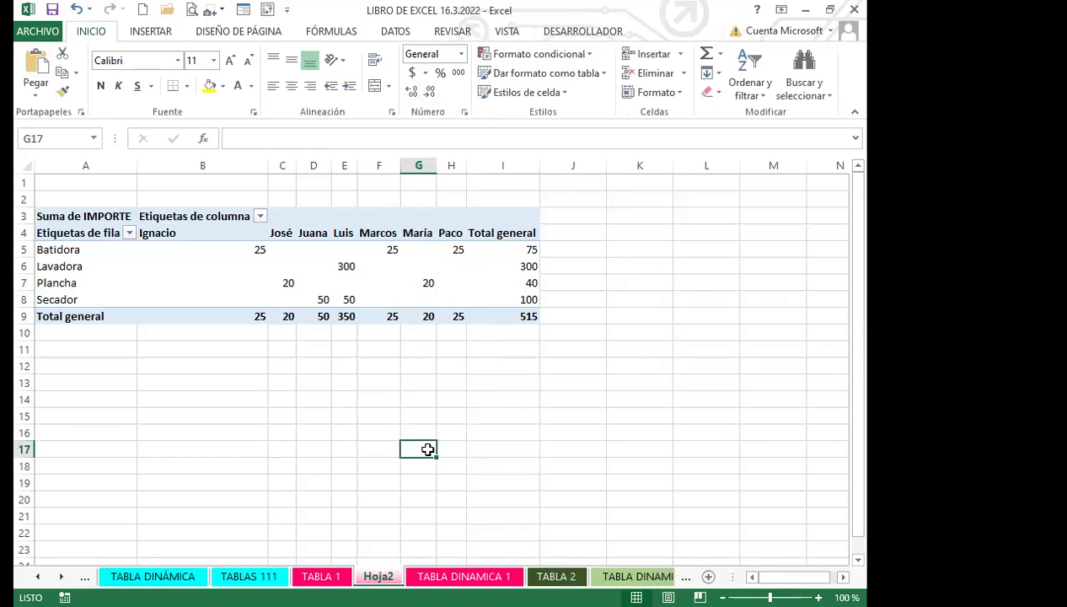
click(371, 260)
click(360, 221)
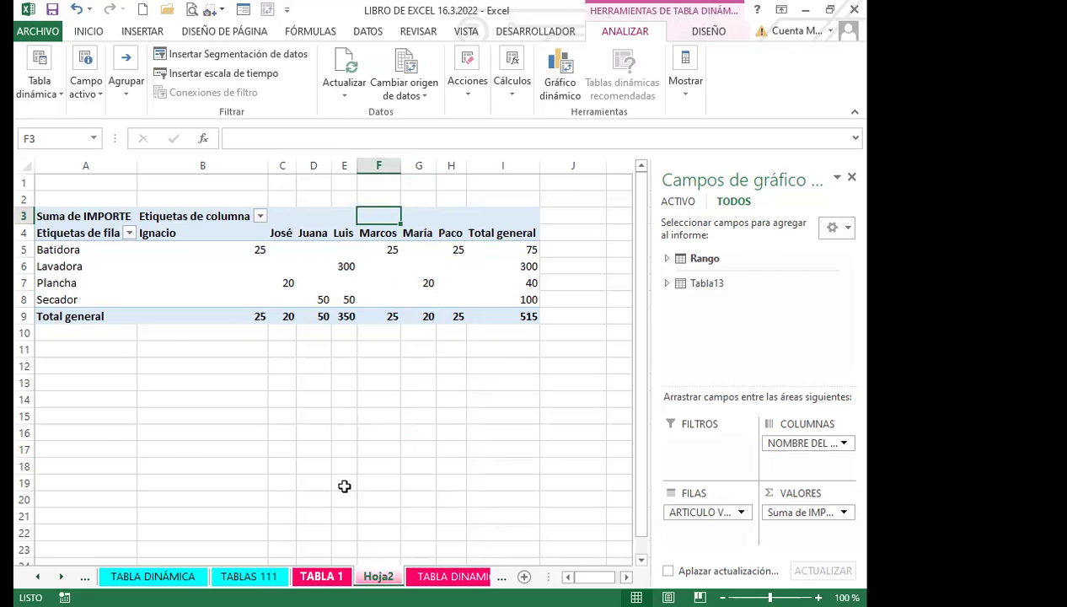
Compare the TABLA 1 source data and the original pivot table on TABLA DINAMICA 1 with the data-model pivot table on Hoja2.
key(ctrl+Page_Up)
click(375, 316)
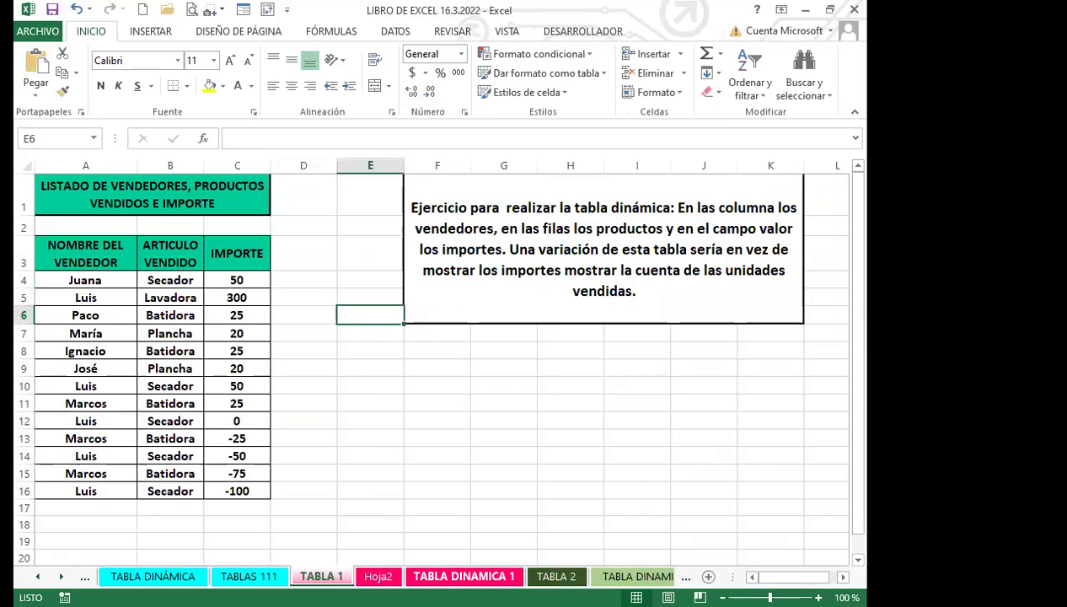
key(ctrl+Page_Down)
key(ctrl+Page_Down)
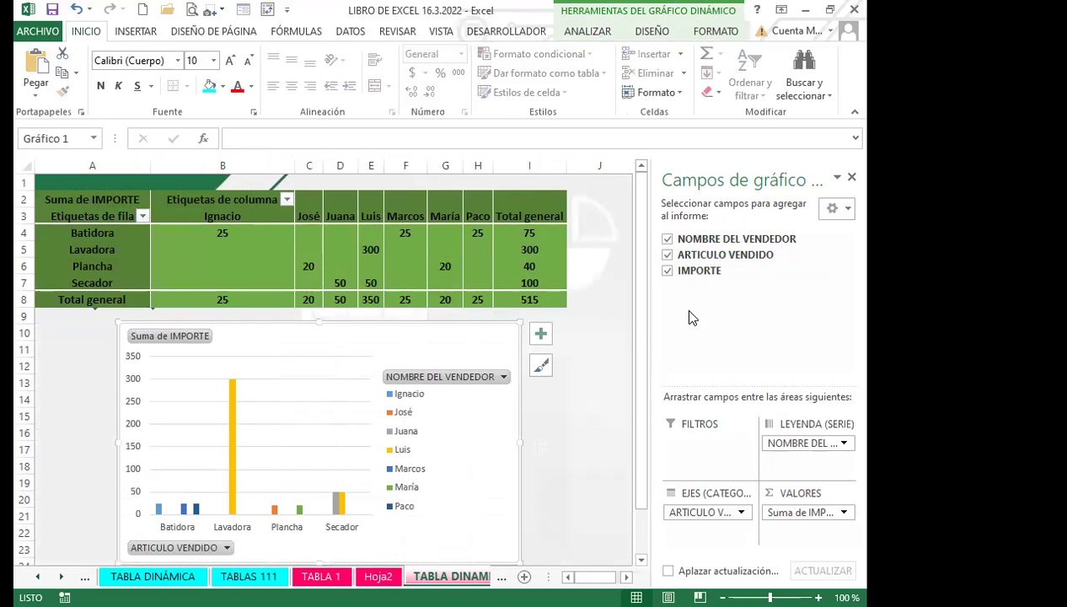
click(528, 207)
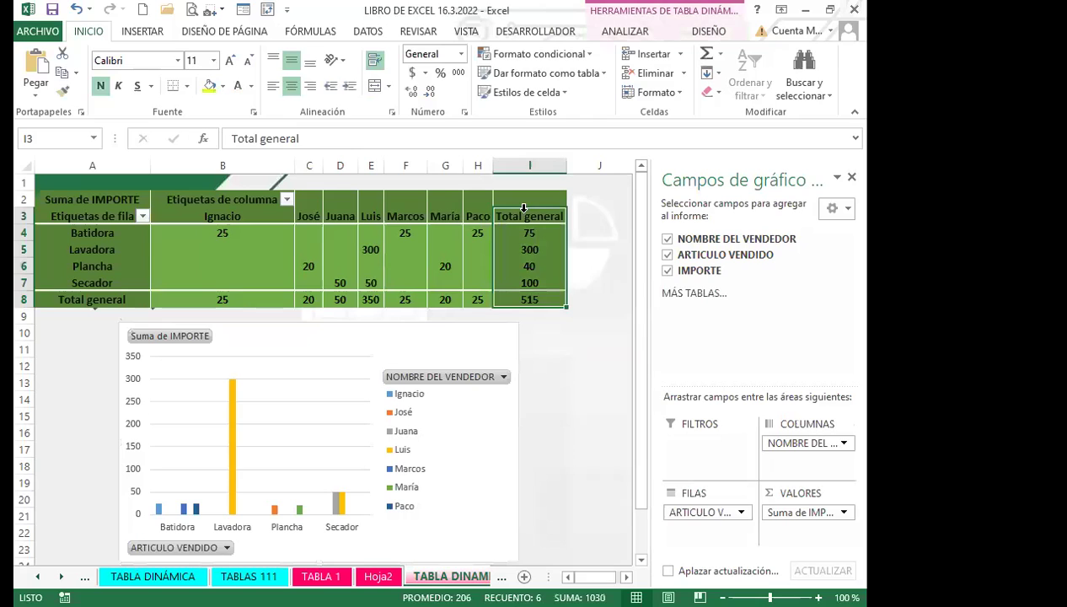
click(440, 203)
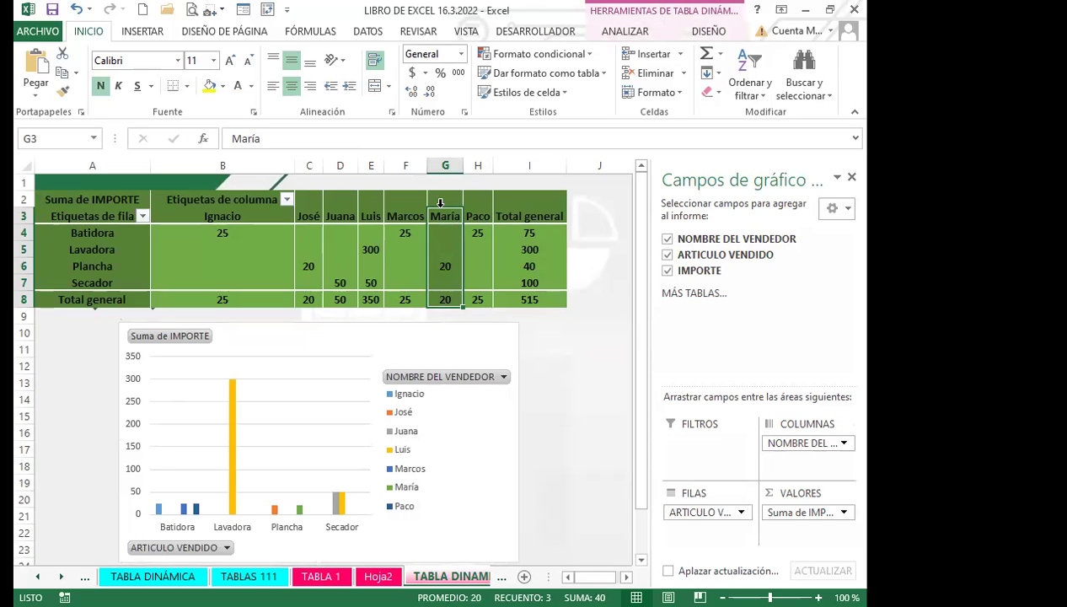
click(531, 345)
click(501, 282)
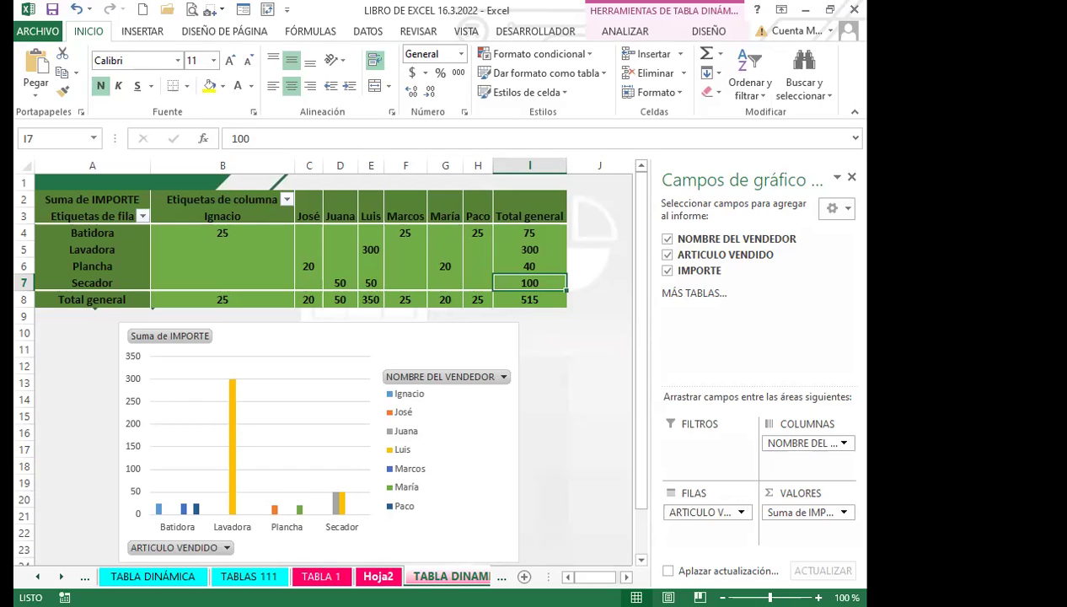
click(570, 402)
click(529, 284)
click(474, 284)
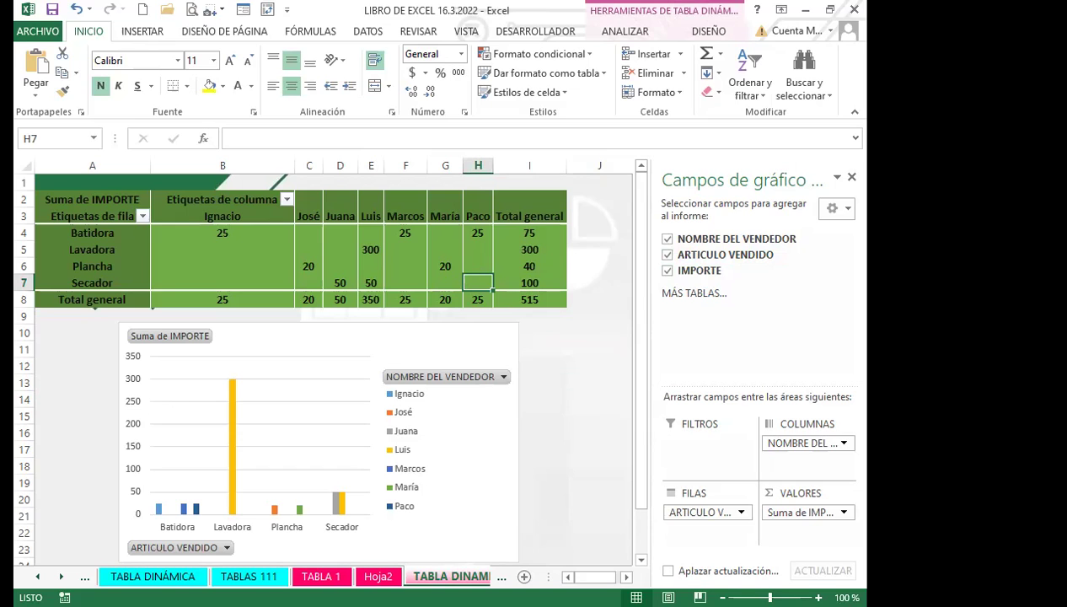
click(378, 575)
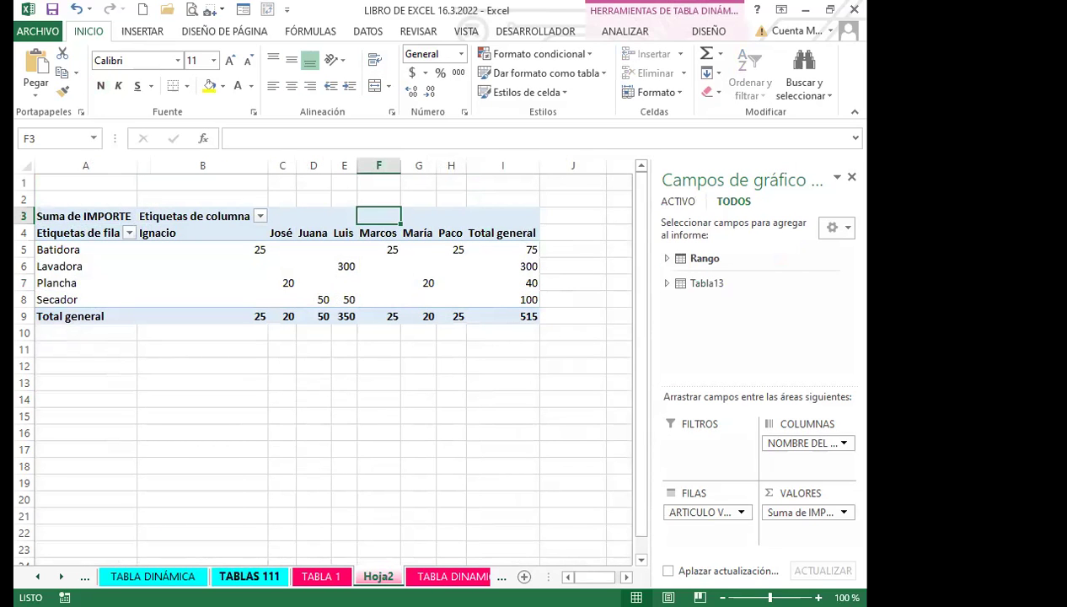
click(321, 575)
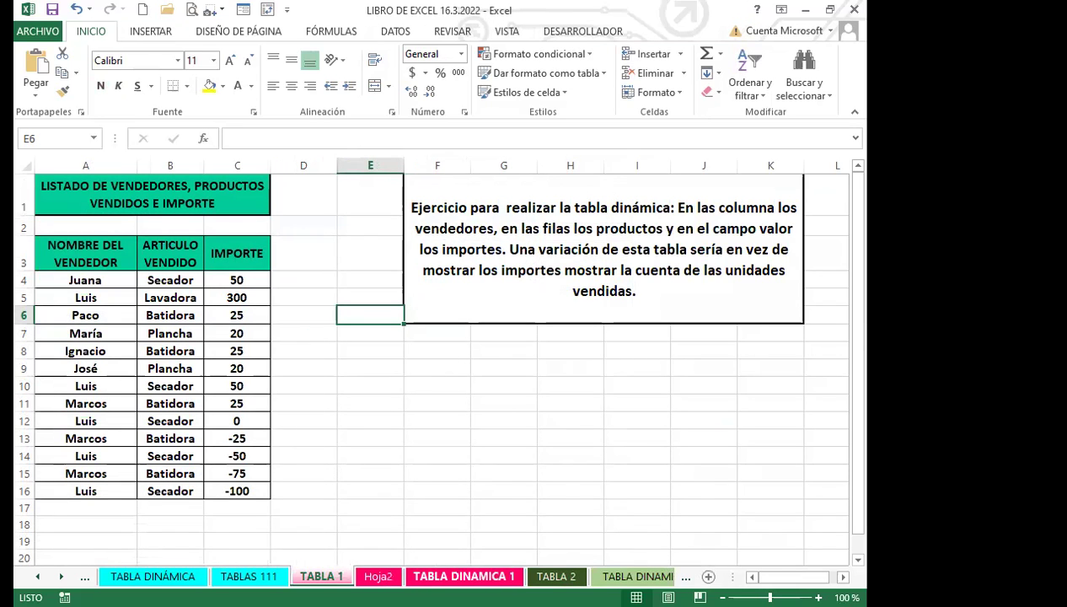
key(ctrl+Page_Down)
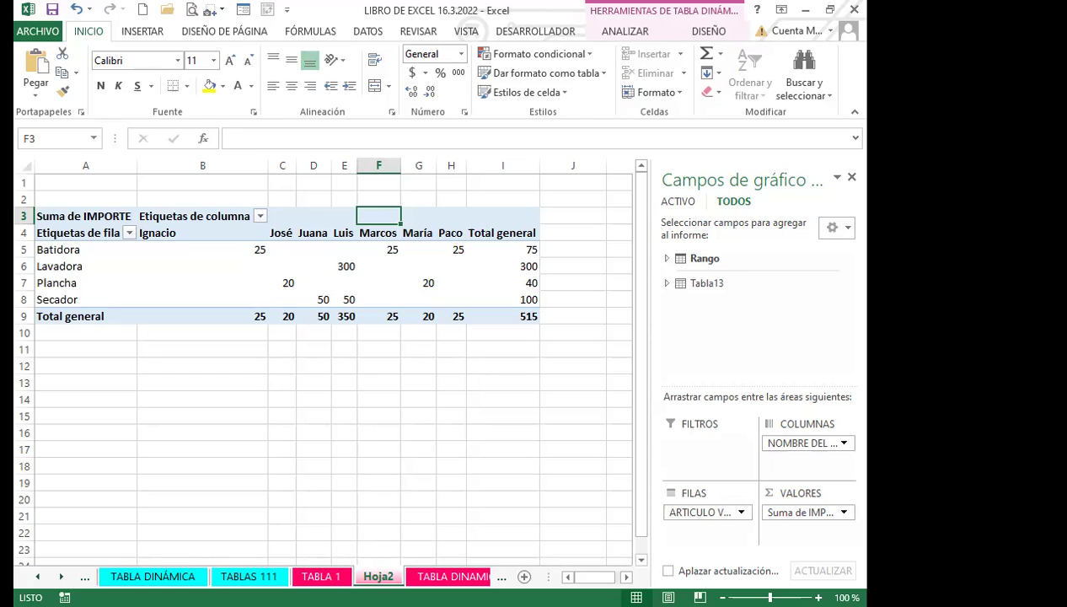
click(388, 402)
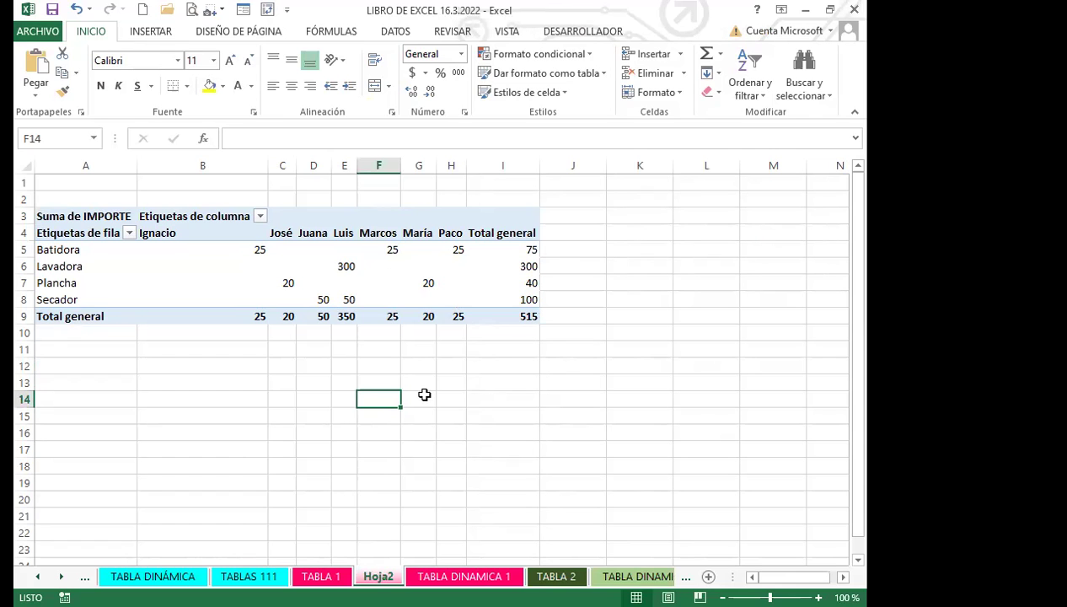
Move the whole pivot table on Hoja2 down to start at cell A7, and try moving it back up a few rows.
click(38, 216)
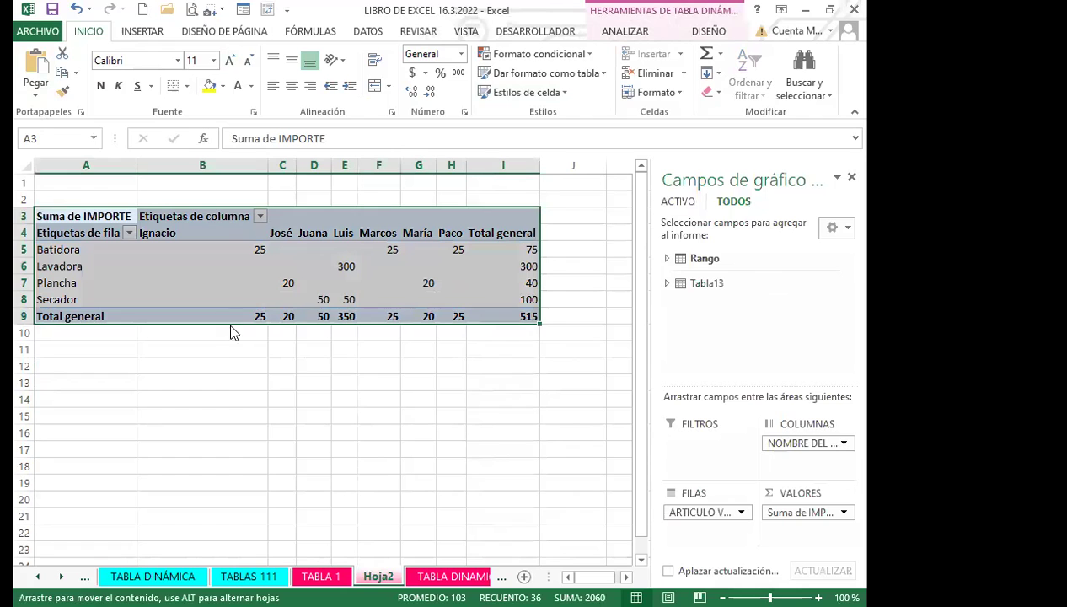
drag(233, 342, 246, 295)
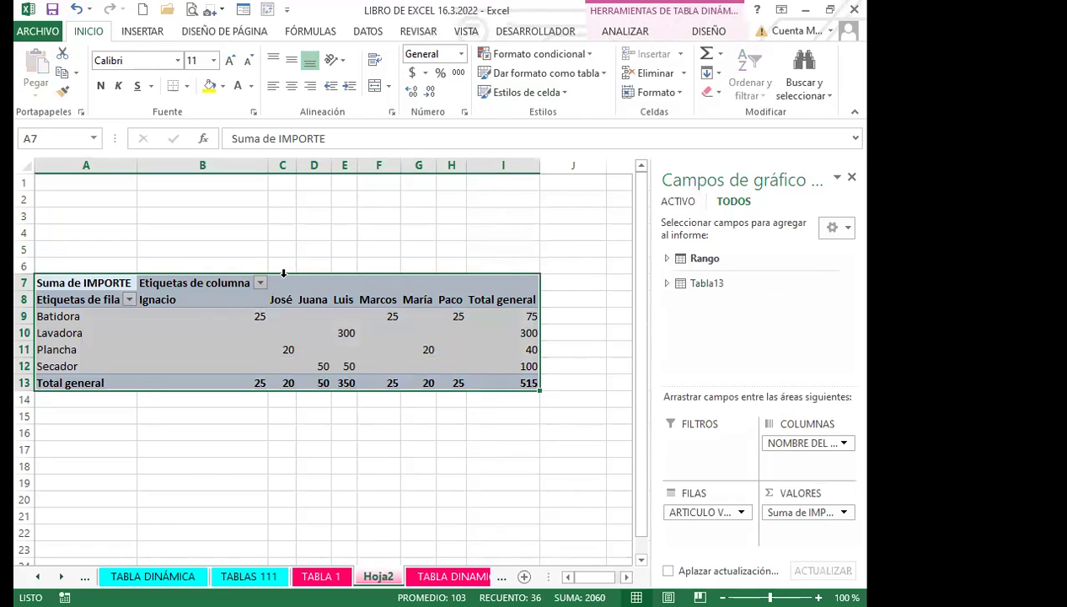
click(517, 417)
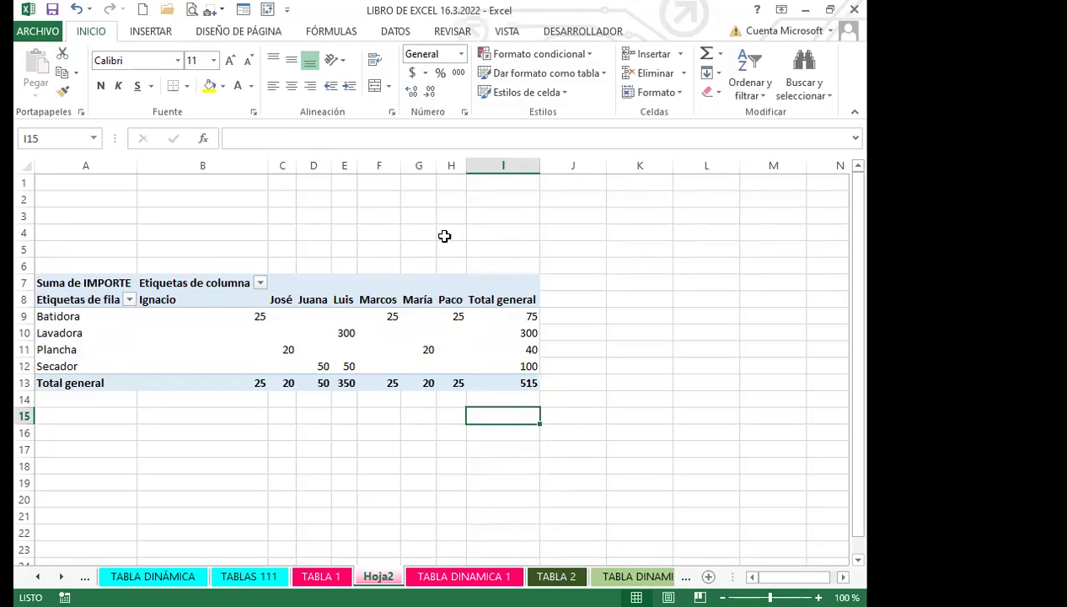
drag(67, 284, 493, 387)
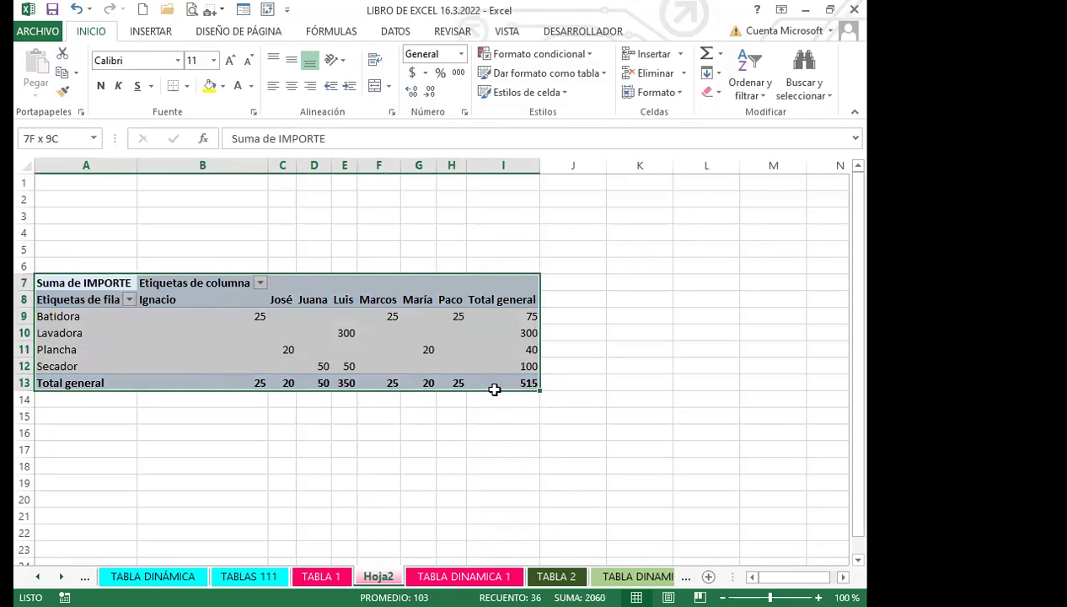
drag(168, 278, 167, 237)
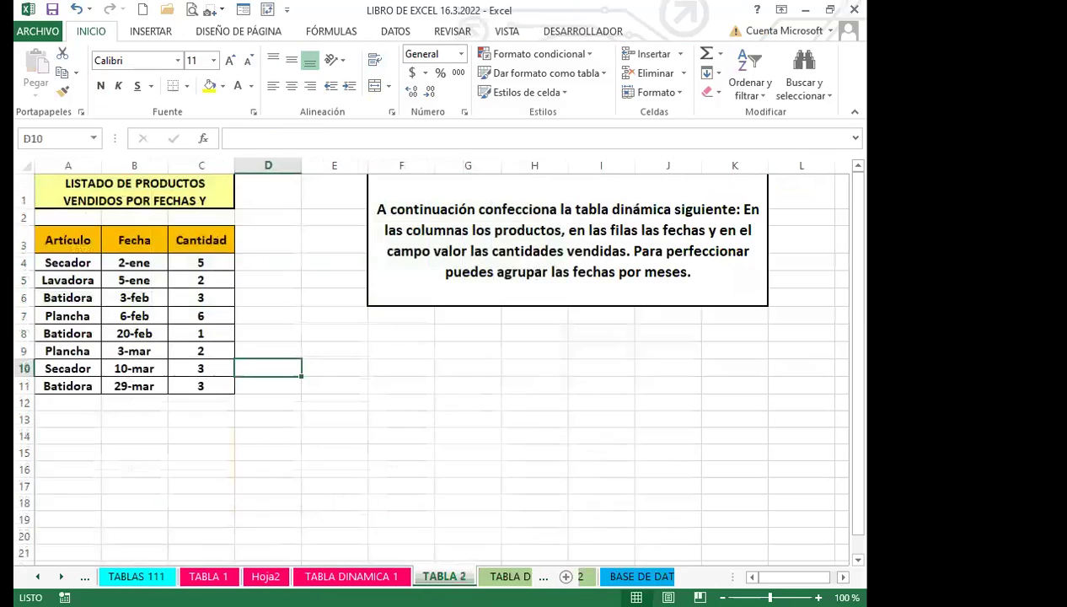
Browse through the remaining sheets, from TABLA 2 to the pivot table on DESDE ACCESS.
key(ctrl+Page_Down)
key(ctrl+Page_Down)
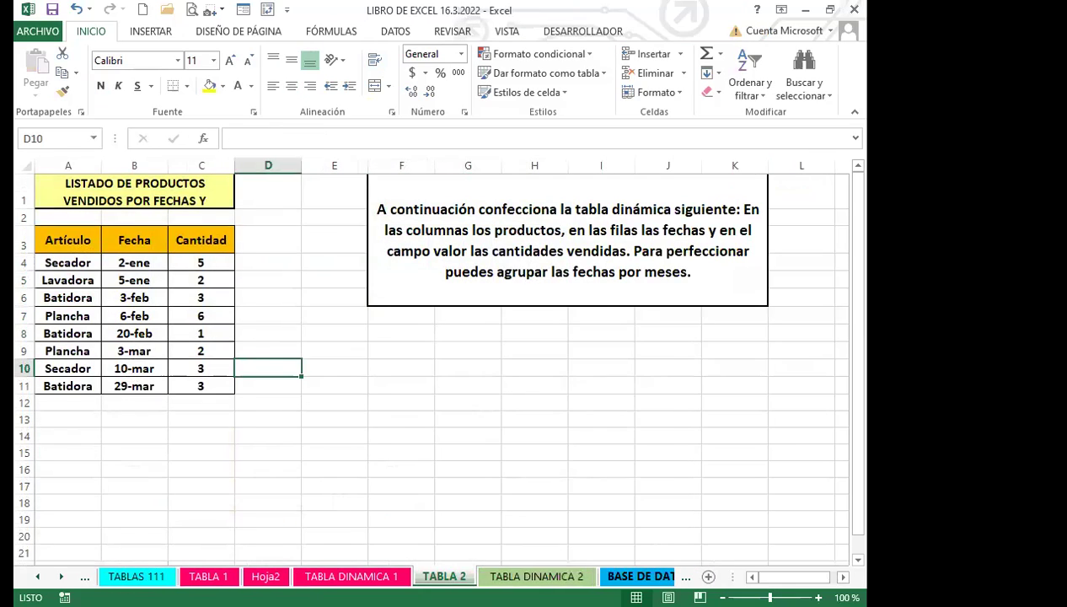
key(ctrl+Page_Down)
key(ctrl+Page_Down)
key(ctrl+Page_Down)
key(ctrl+Page_Down)
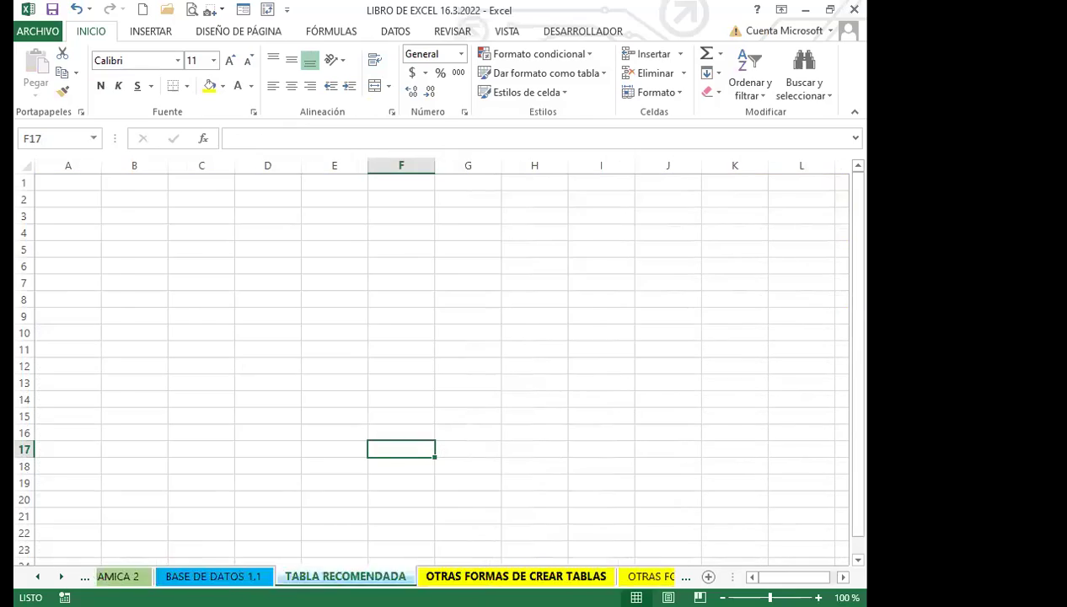
key(ctrl+Page_Down)
key(ctrl+Page_Down)
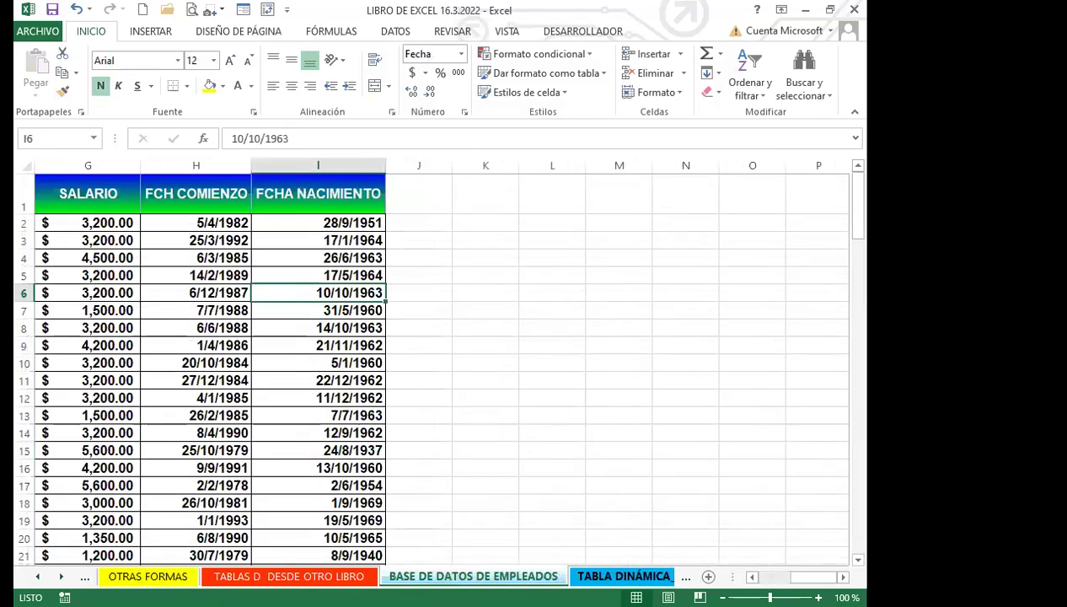
key(ctrl+Page_Down)
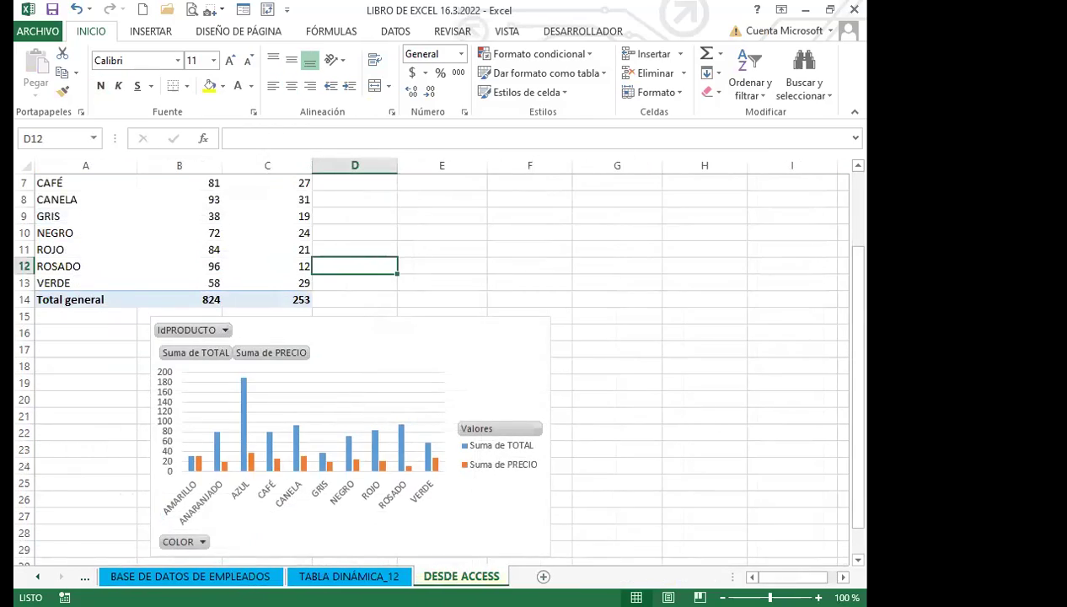
Create a new data-model pivot table from the one on DESDE ACCESS through the more-tables option.
click(272, 266)
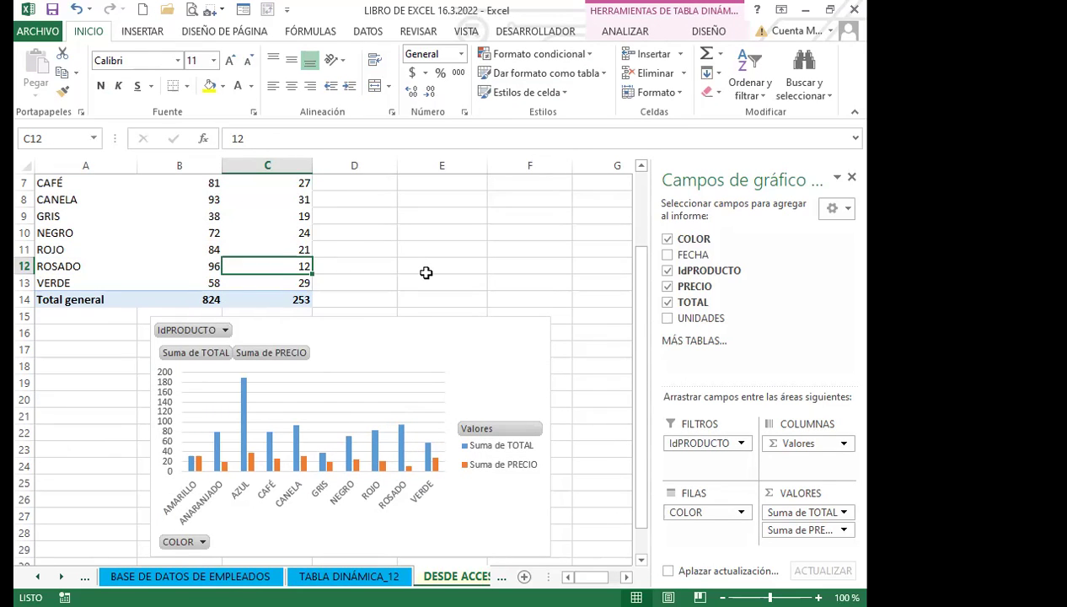
click(721, 351)
click(495, 285)
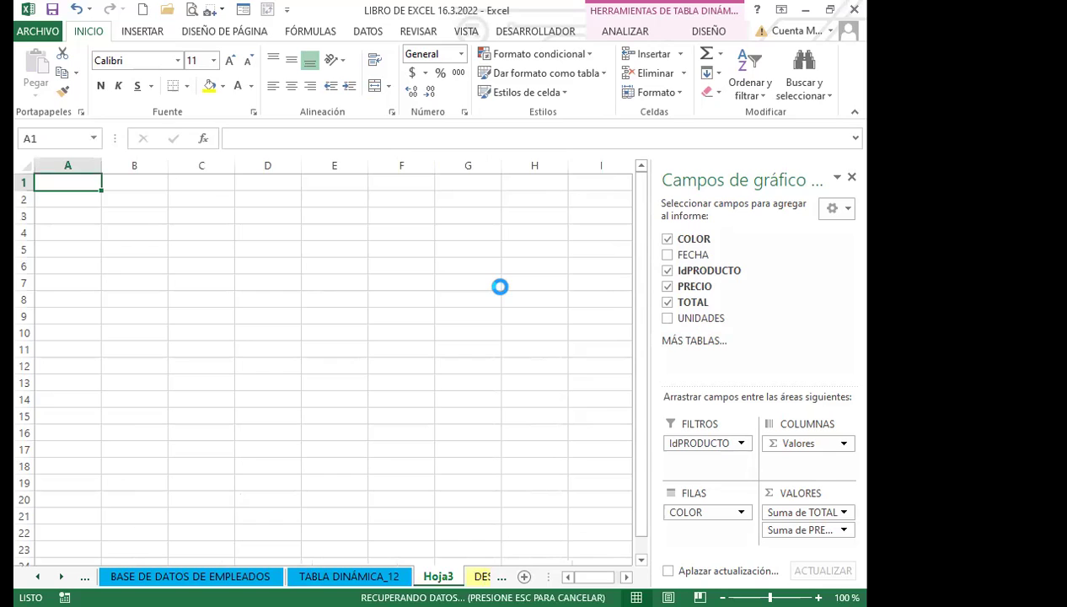
click(454, 360)
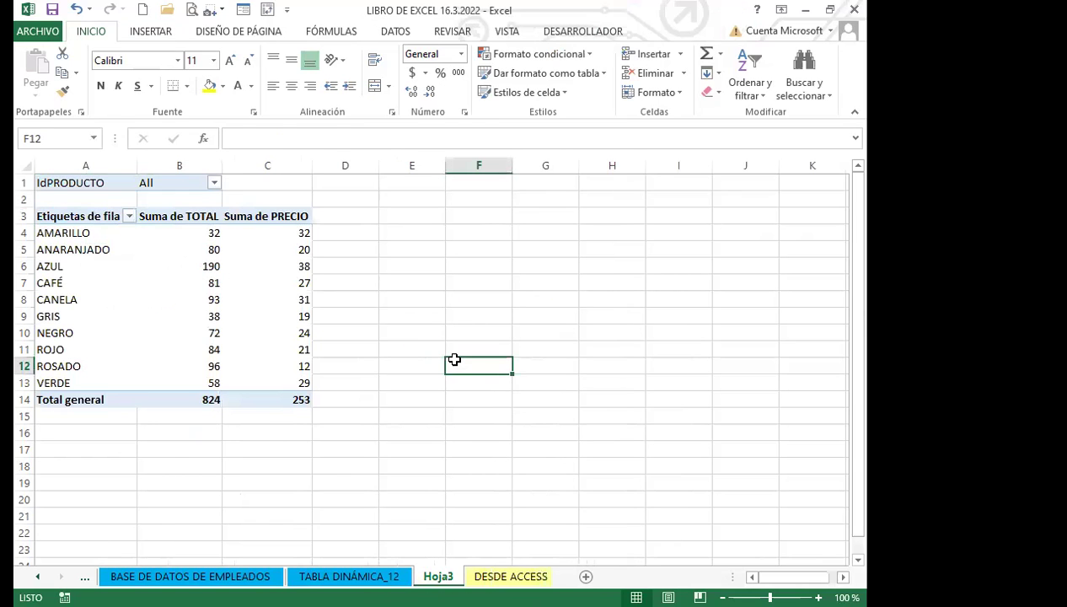
Examine the new pivot table on Hoja3 and the tables offered in its field list.
click(246, 319)
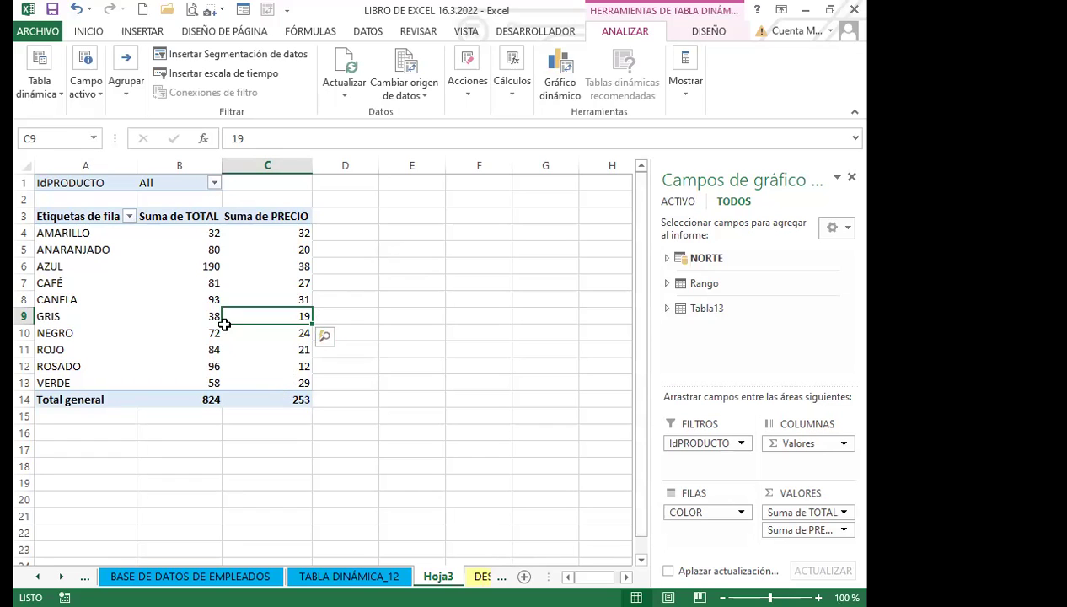
click(437, 282)
click(263, 306)
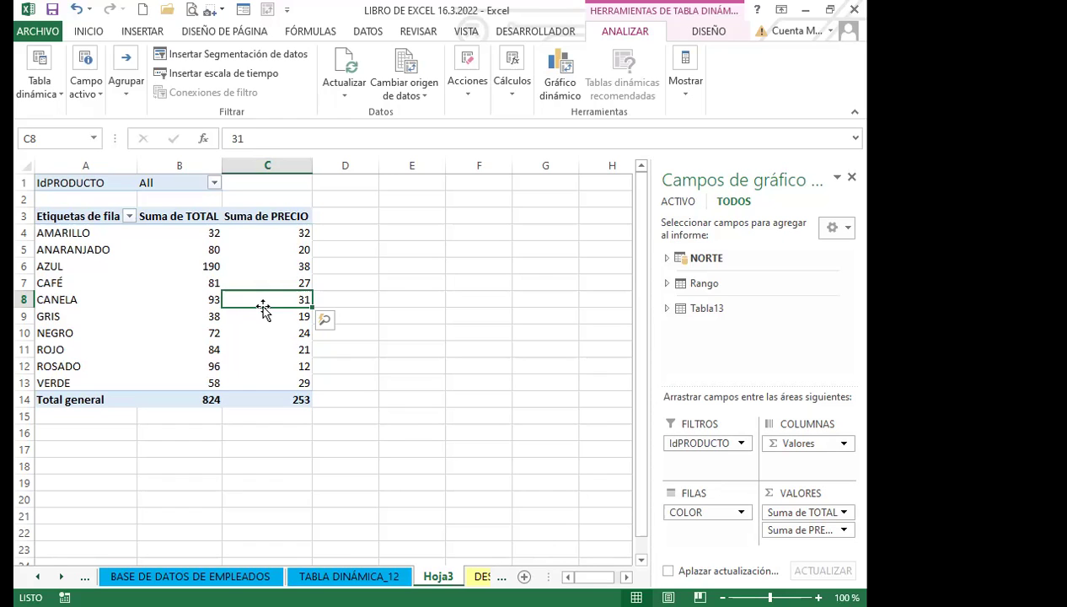
click(415, 432)
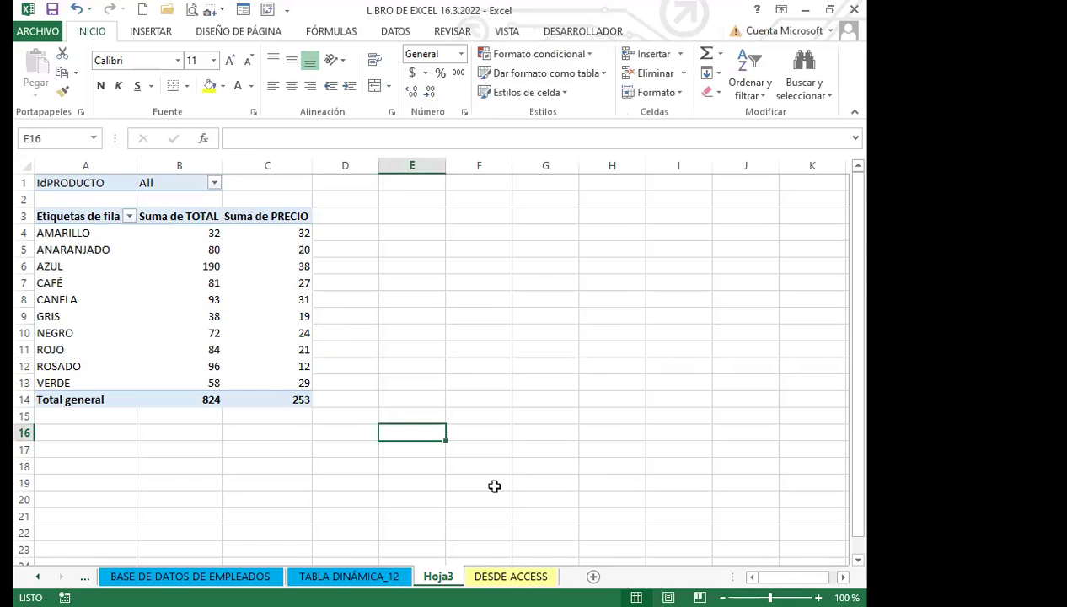